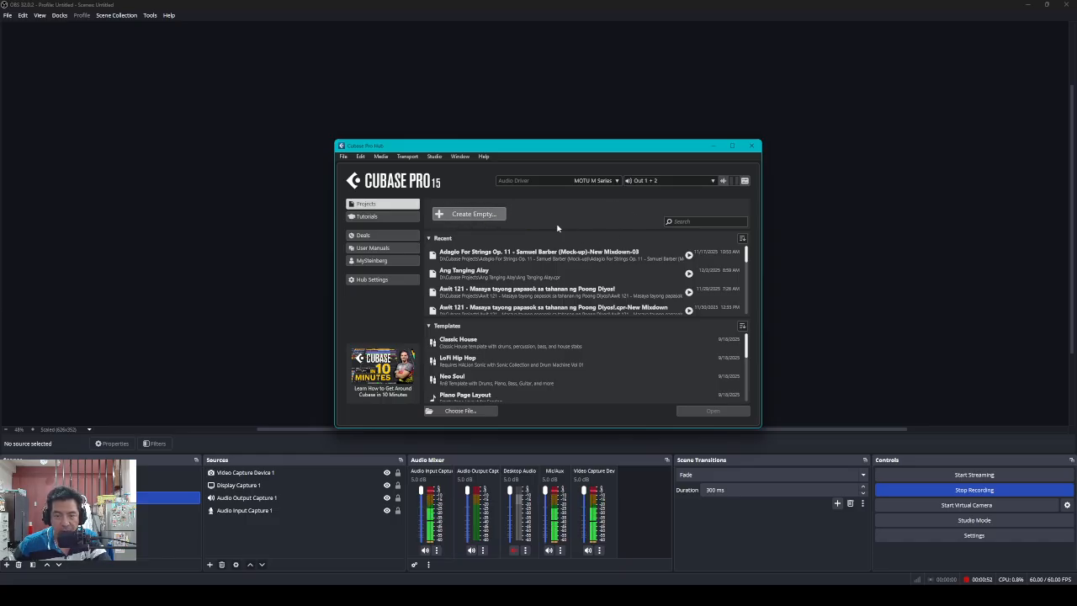
Choose Create Empty in the Cubase Hub to begin a new empty project
{"action": "left_click", "coordinate": [472, 214]}
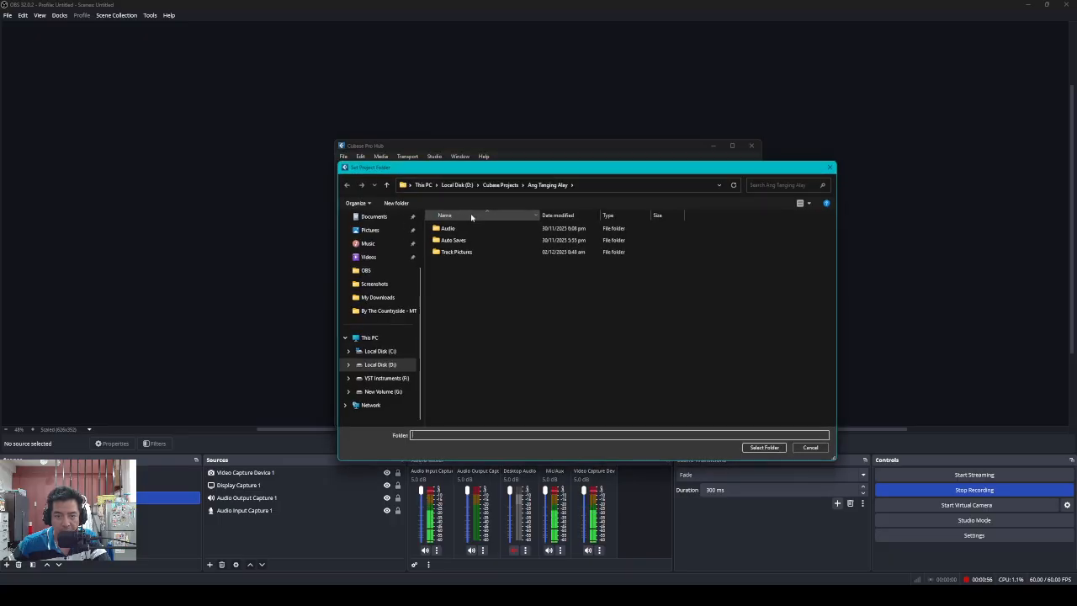
Go up to the Cubase Projects folder and clear the folder name field
{"action": "left_click", "coordinate": [387, 185]}
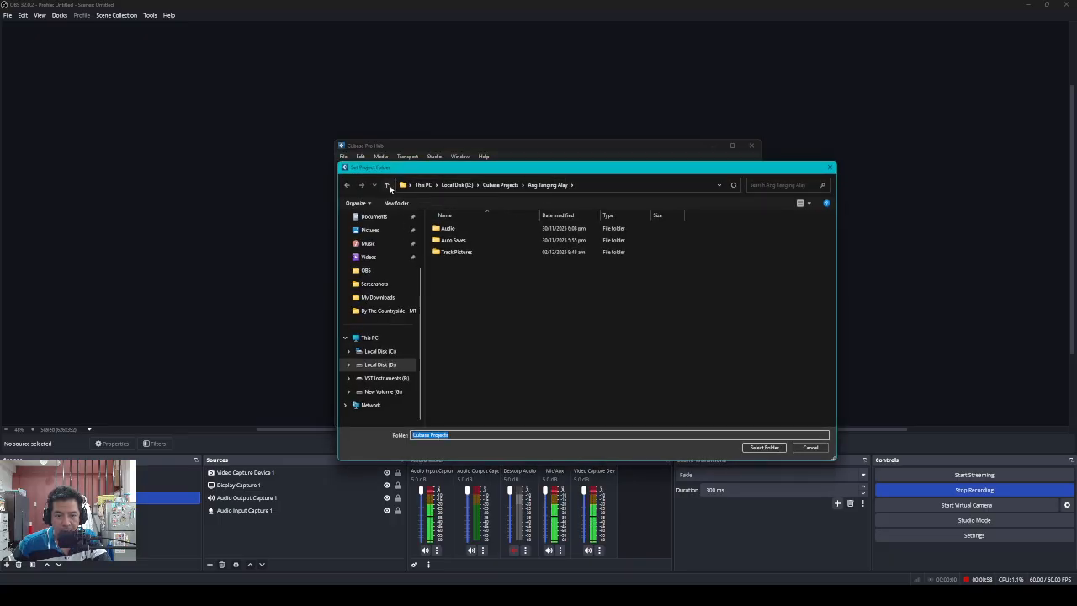
{"action": "left_click", "coordinate": [473, 434]}
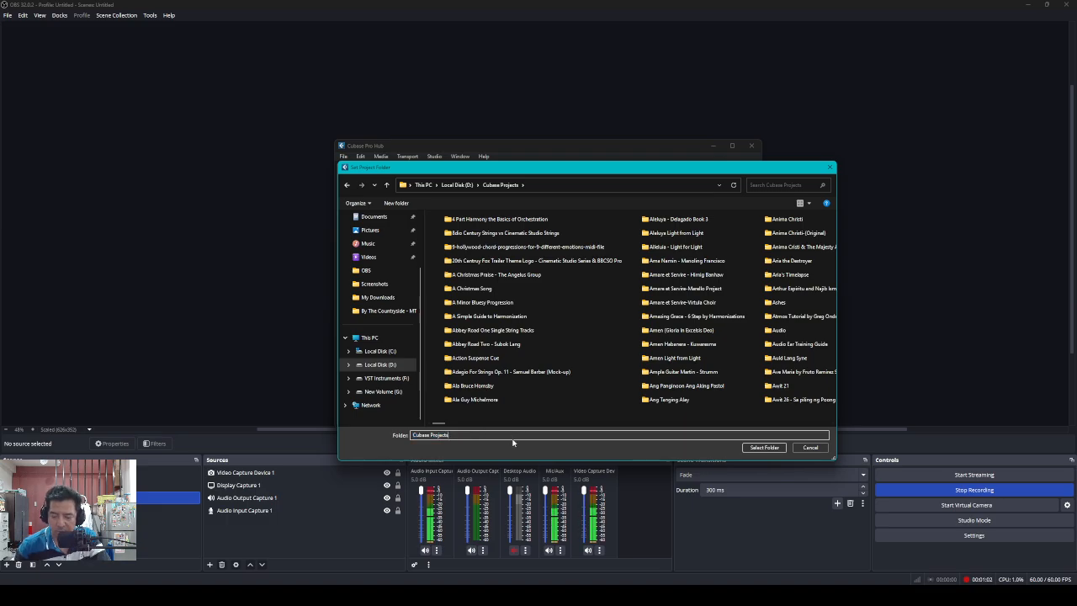
{"action": "key", "text": "BackSpace"}
{"action": "key", "text": "BackSpace"}
{"action": "key", "text": "BackSpace"}
{"action": "key", "text": "BackSpace"}
{"action": "key", "text": "BackSpace"}
{"action": "key", "text": "BackSpace"}
{"action": "key", "text": "BackSpace"}
{"action": "key", "text": "BackSpace"}
{"action": "key", "text": "BackSpace"}
{"action": "key", "text": "BackSpace"}
{"action": "key", "text": "BackSpace"}
{"action": "key", "text": "BackSpace"}
{"action": "key", "text": "BackSpace"}
{"action": "key", "text": "BackSpace"}
{"action": "key", "text": "BackSpace"}
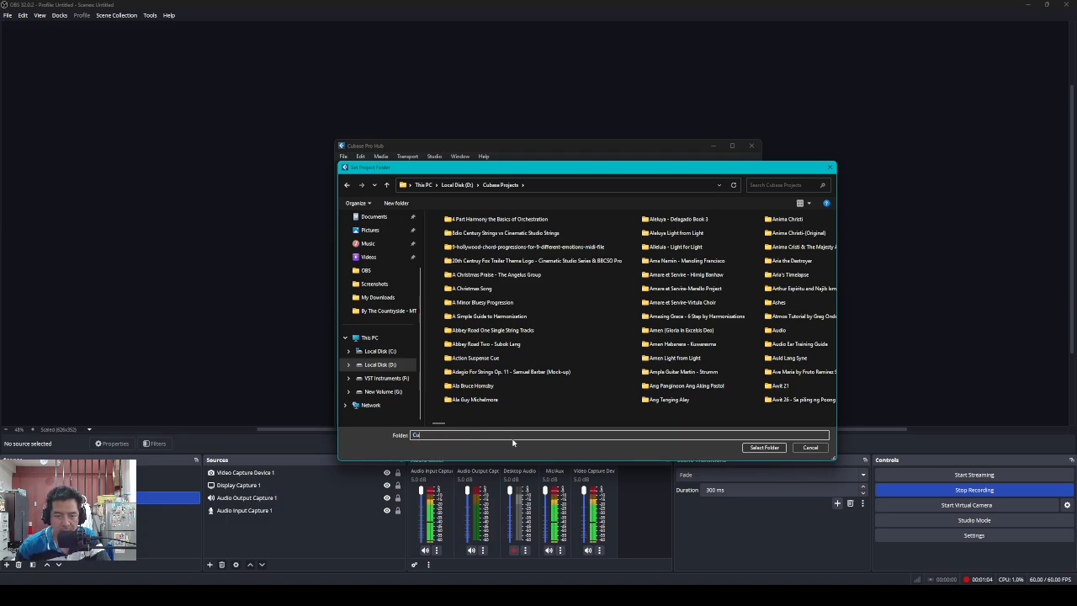
{"action": "type", "text": "C"}
{"action": "key", "text": "BackSpace"}
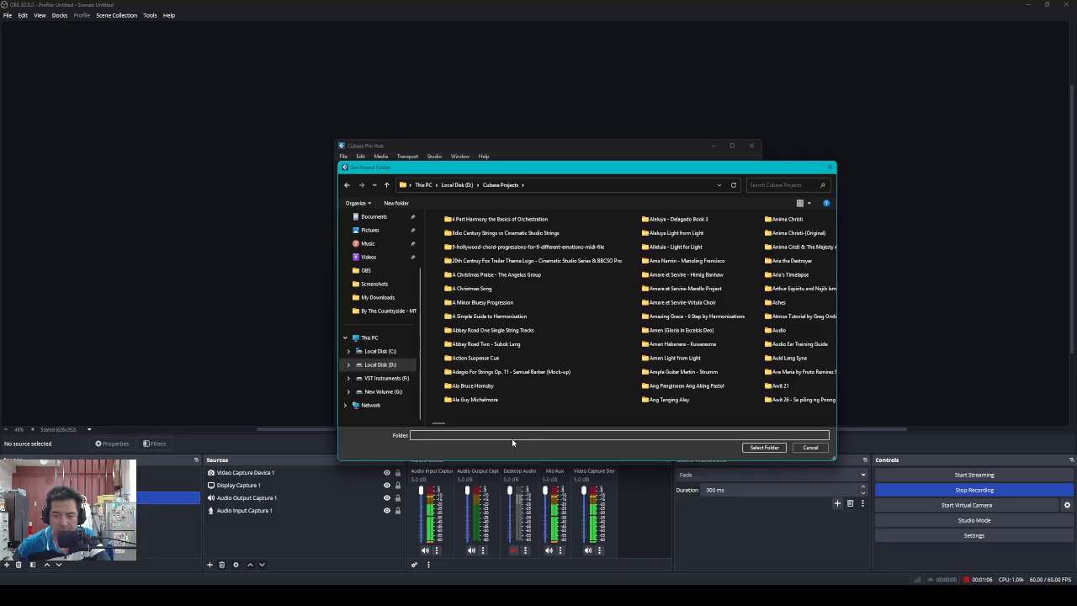
{"action": "left_click", "coordinate": [833, 424]}
{"action": "left_click", "coordinate": [833, 424]}
{"action": "left_click", "coordinate": [833, 424]}
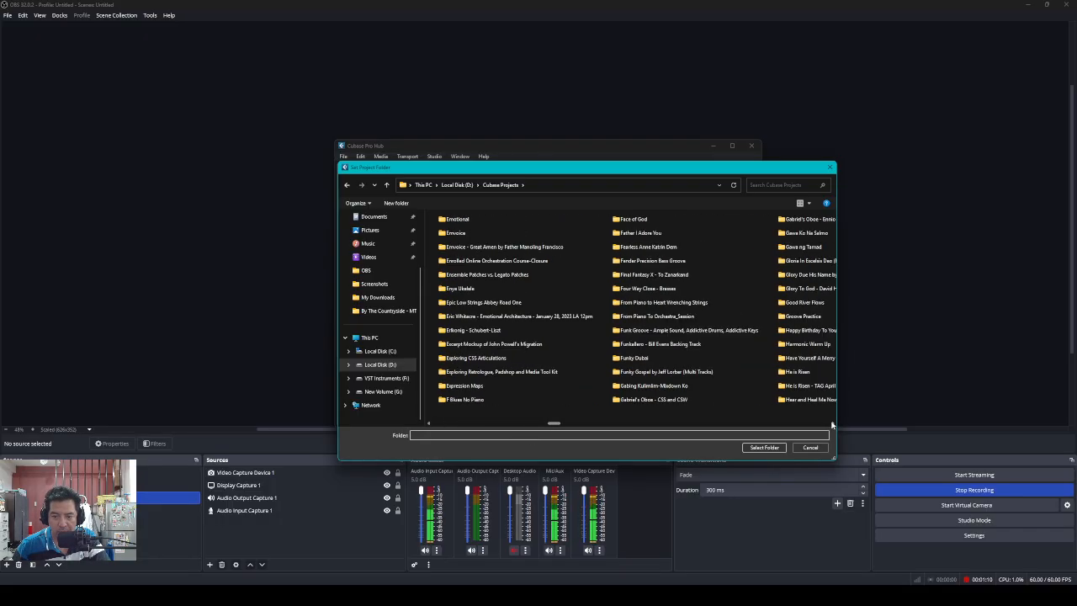
{"action": "left_click", "coordinate": [830, 424]}
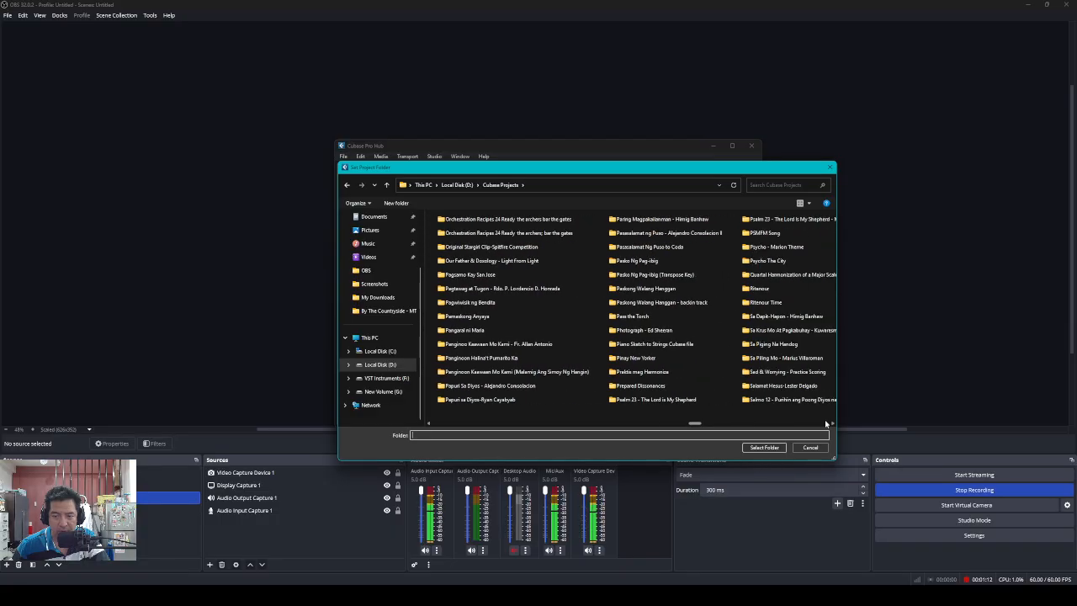
Create a new folder named 'Test Expression Map' in Cubase Projects and open it
{"action": "right_click", "coordinate": [633, 311]}
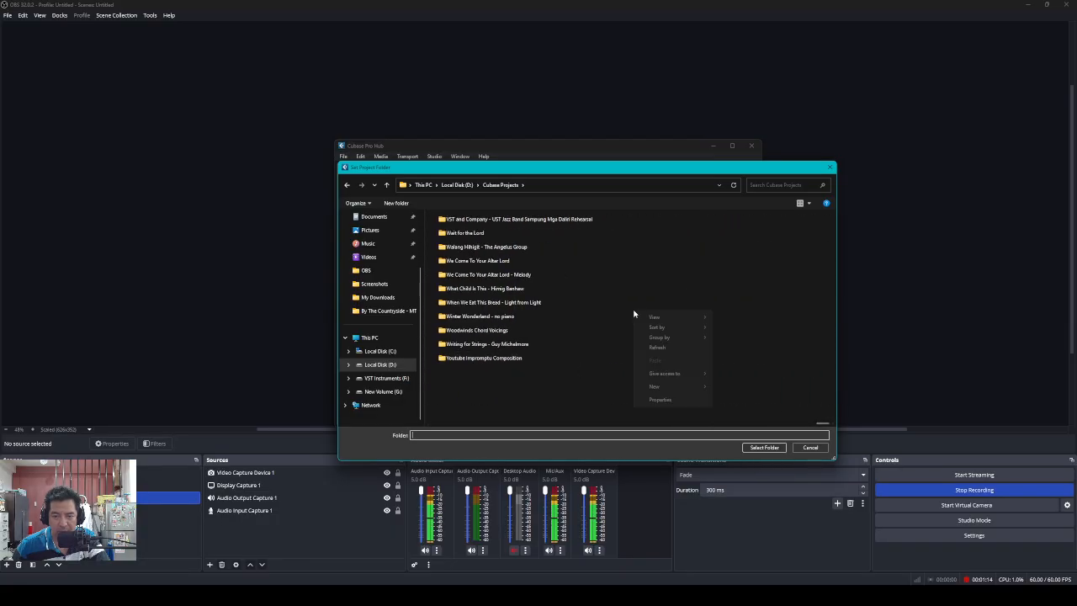
{"action": "mouse_move", "coordinate": [666, 383]}
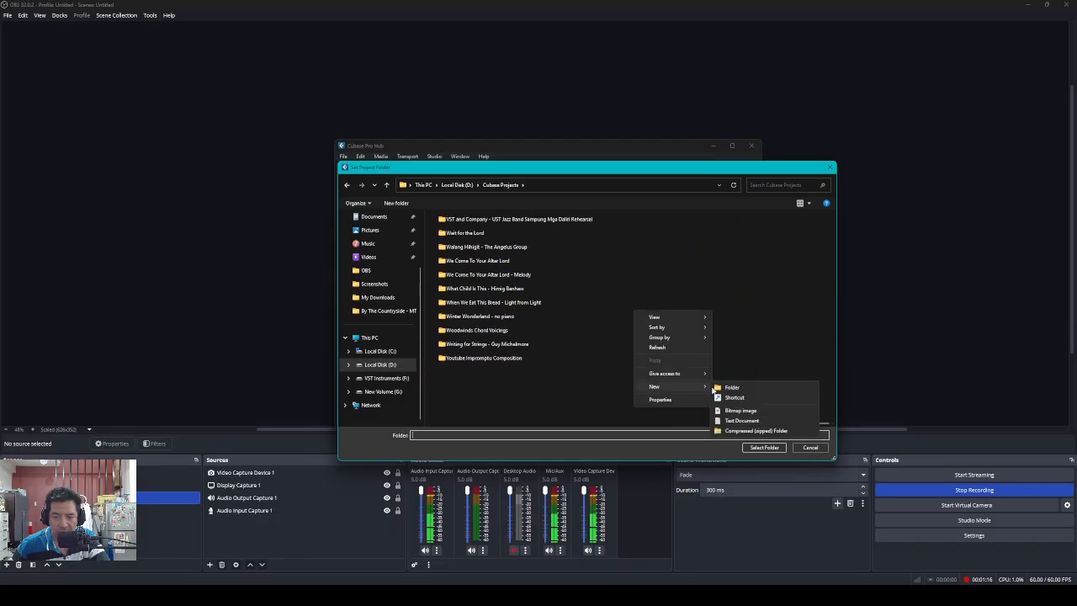
{"action": "left_click", "coordinate": [721, 385]}
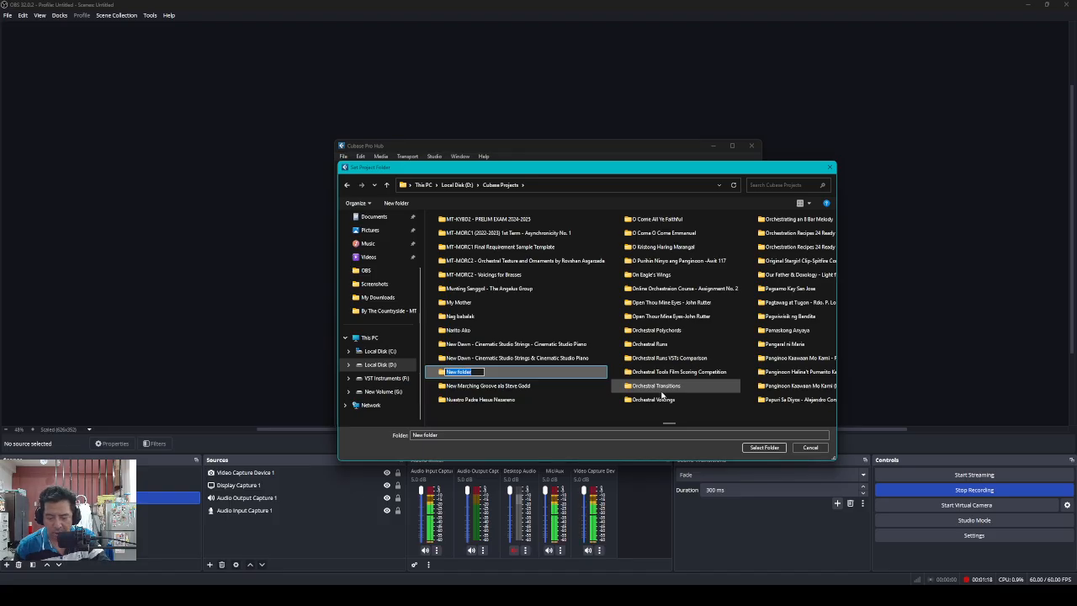
{"action": "type", "text": "Test"}
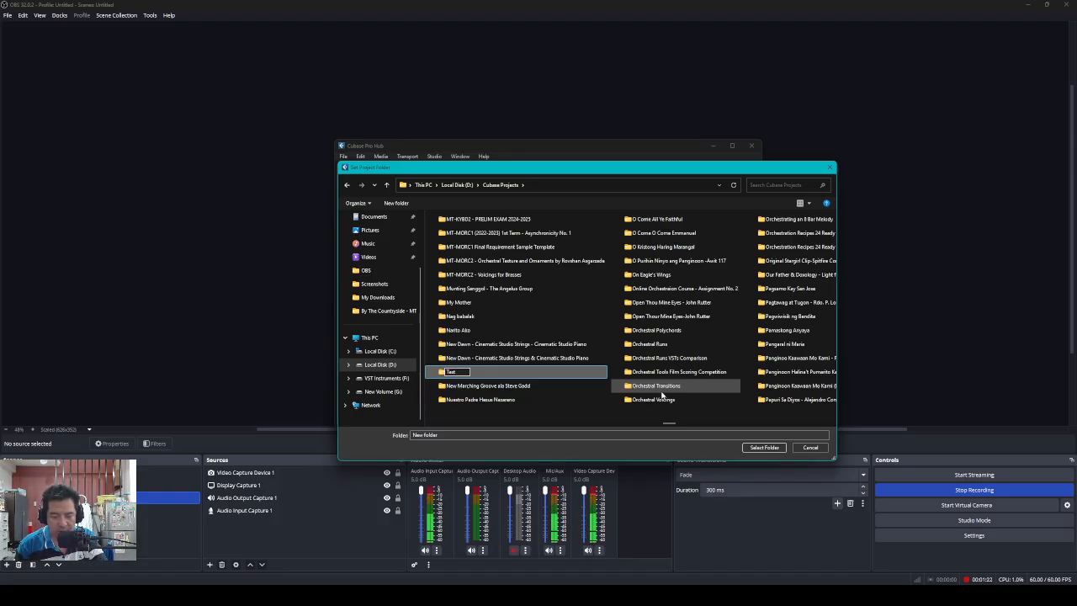
{"action": "type", "text": " Expression Map"}
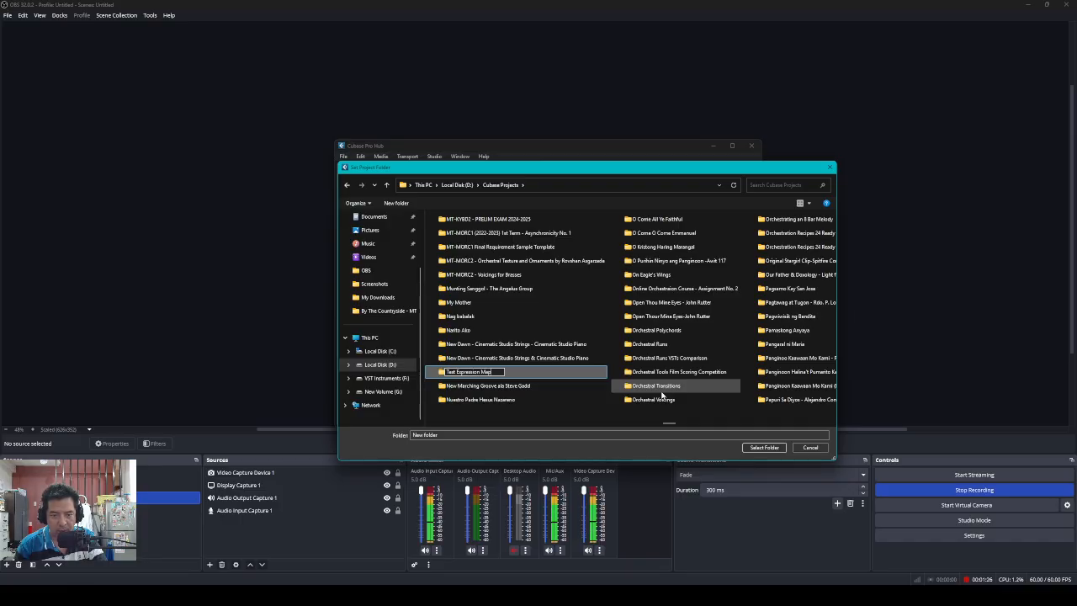
{"action": "key", "text": "Return"}
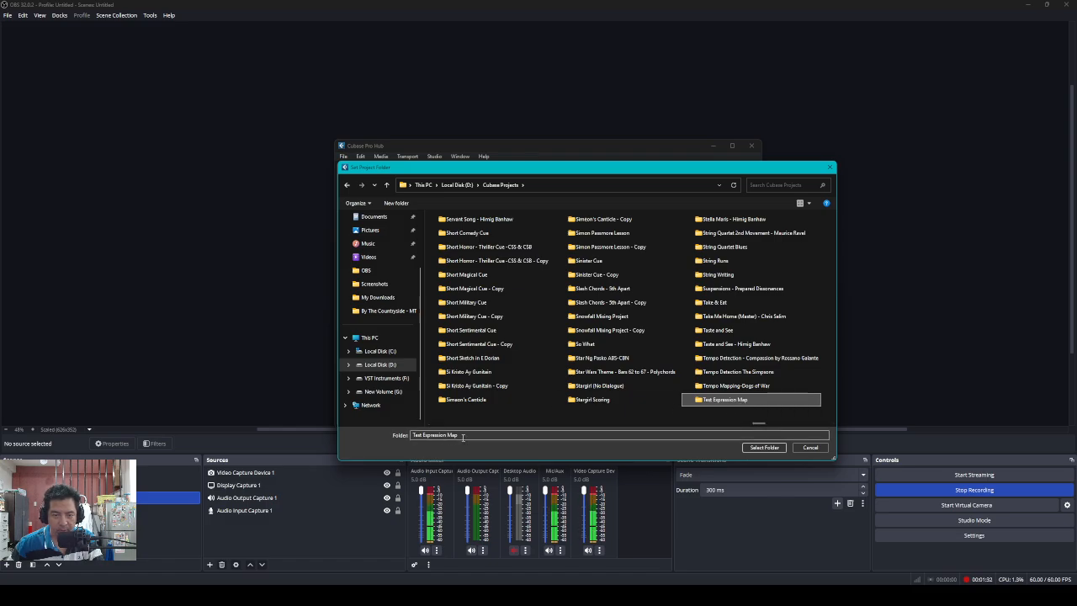
{"action": "double_click", "coordinate": [731, 401]}
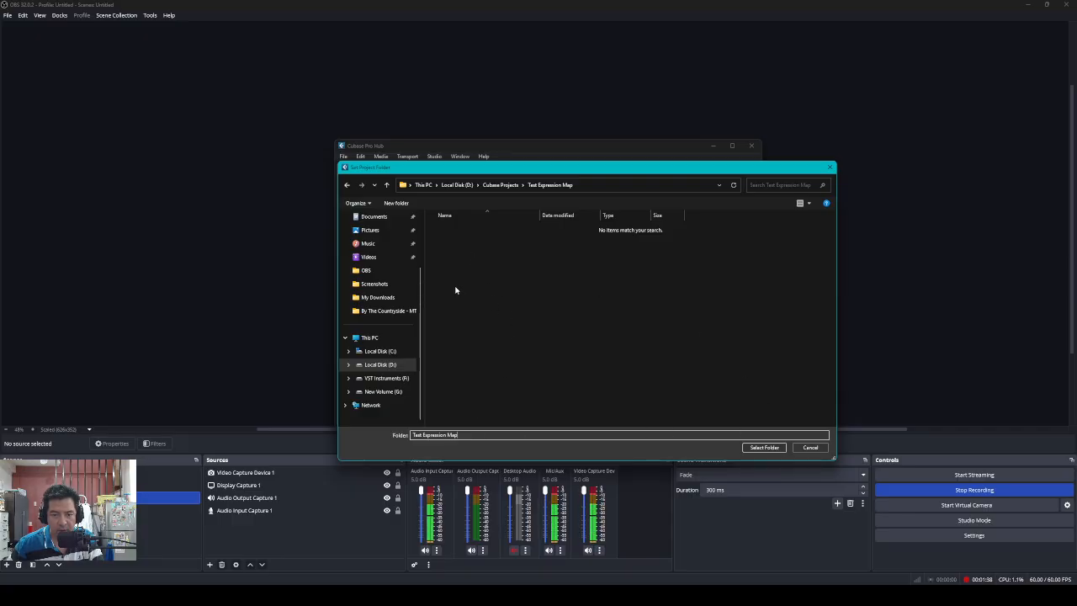
Use the selected folder for the project and reveal Stereo Out inside the Input/Output folder track
{"action": "left_click", "coordinate": [762, 448]}
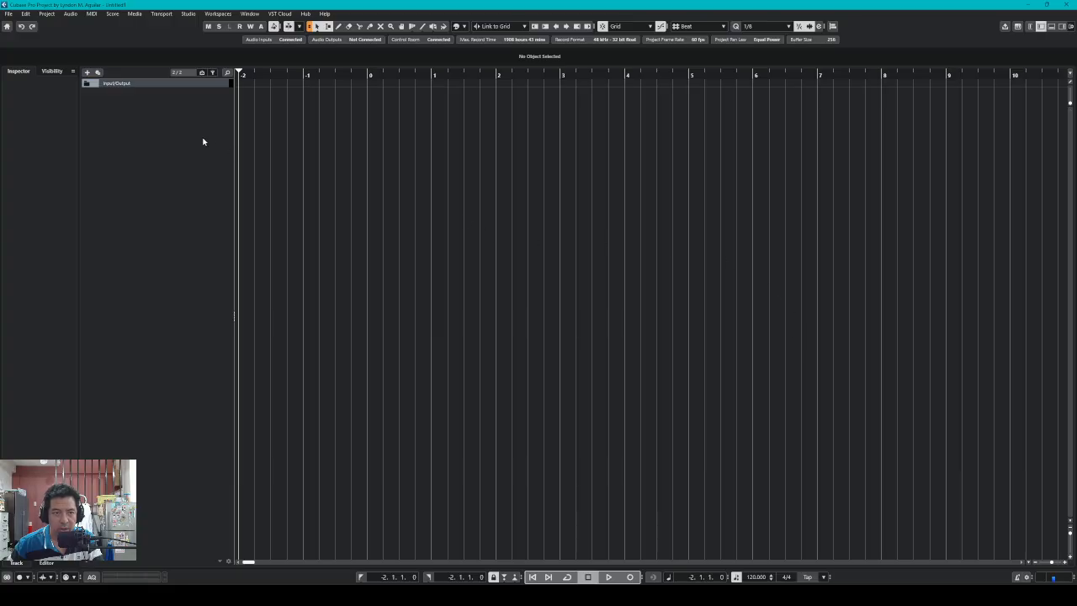
{"action": "left_click", "coordinate": [86, 83]}
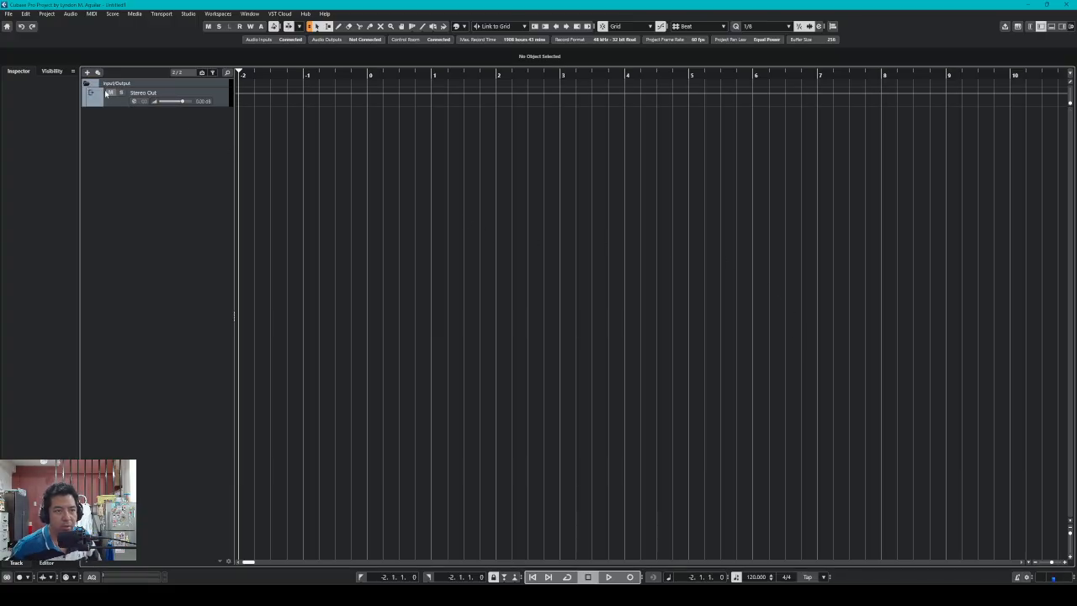
{"action": "left_click", "coordinate": [122, 85]}
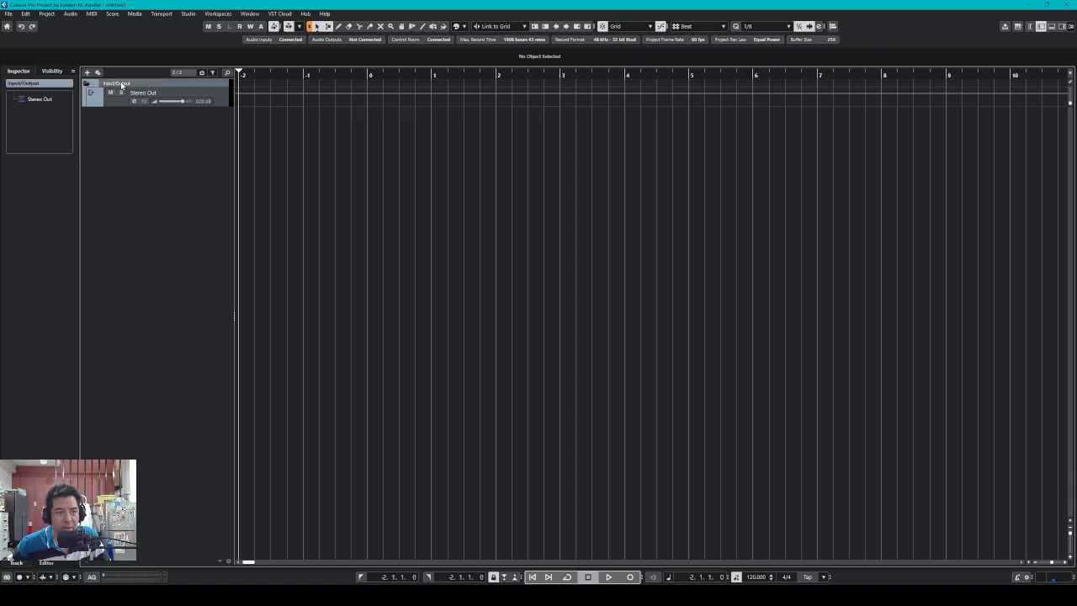
{"action": "left_click", "coordinate": [126, 102]}
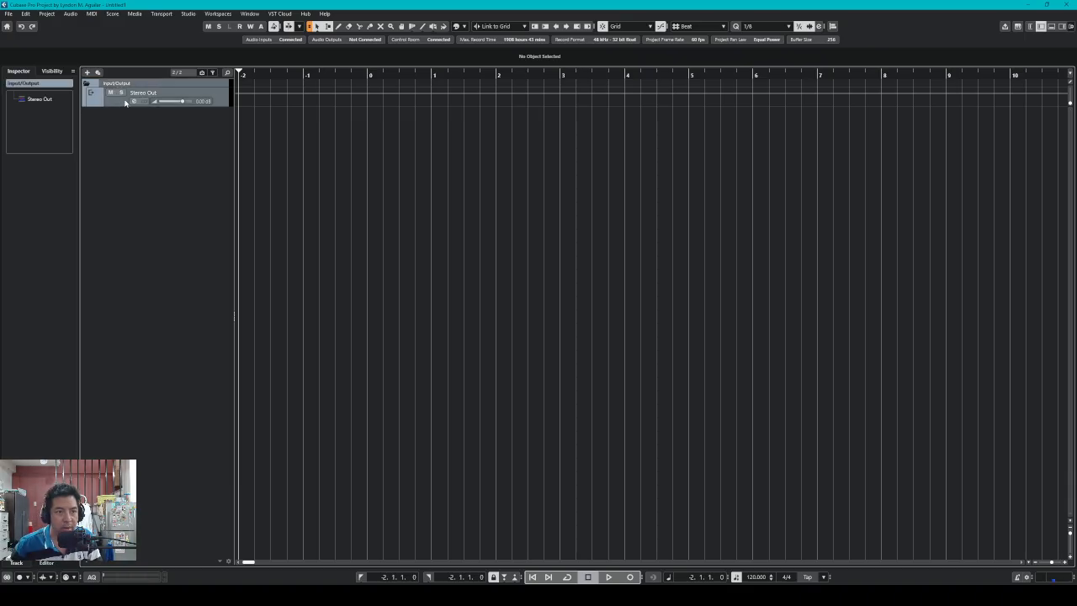
Give the Stereo Out track a grey colour, then begin adding a new track
{"action": "left_click", "coordinate": [458, 27]}
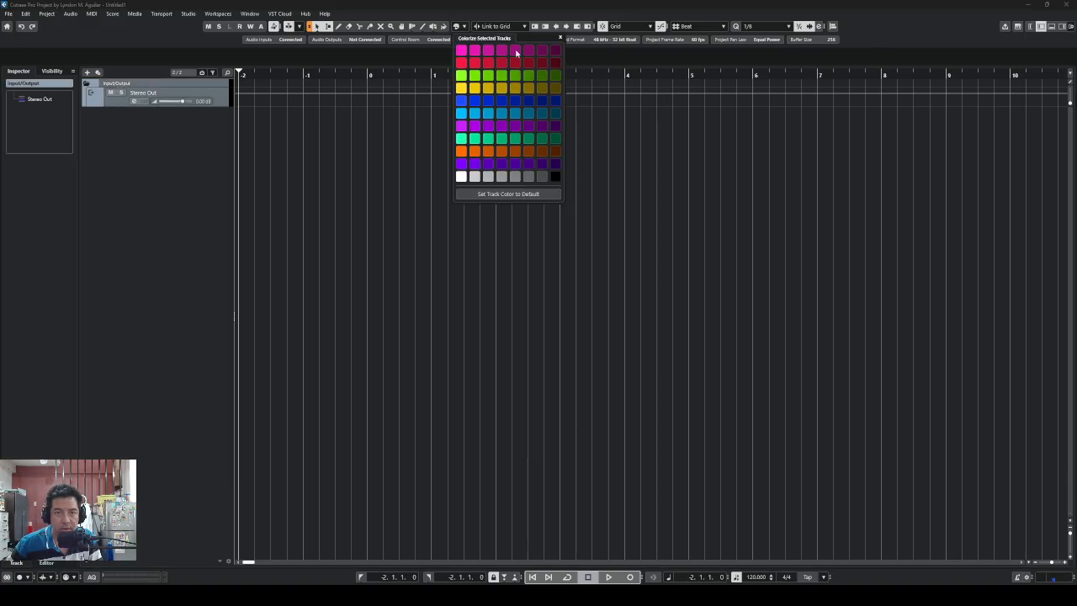
{"action": "left_click", "coordinate": [542, 176]}
{"action": "left_click", "coordinate": [123, 102]}
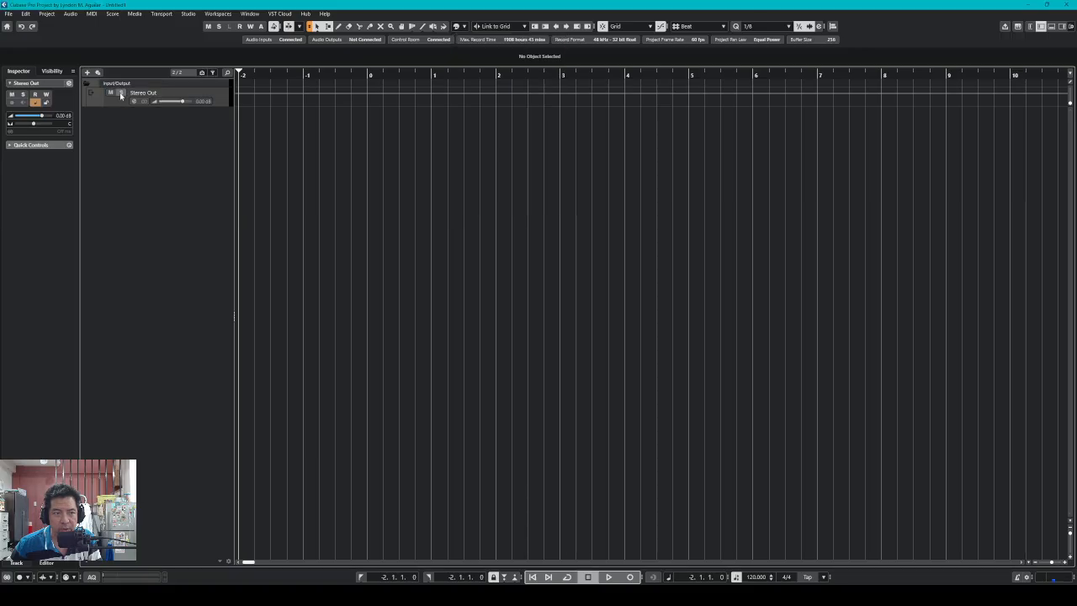
{"action": "left_click", "coordinate": [121, 84]}
{"action": "left_click", "coordinate": [120, 101]}
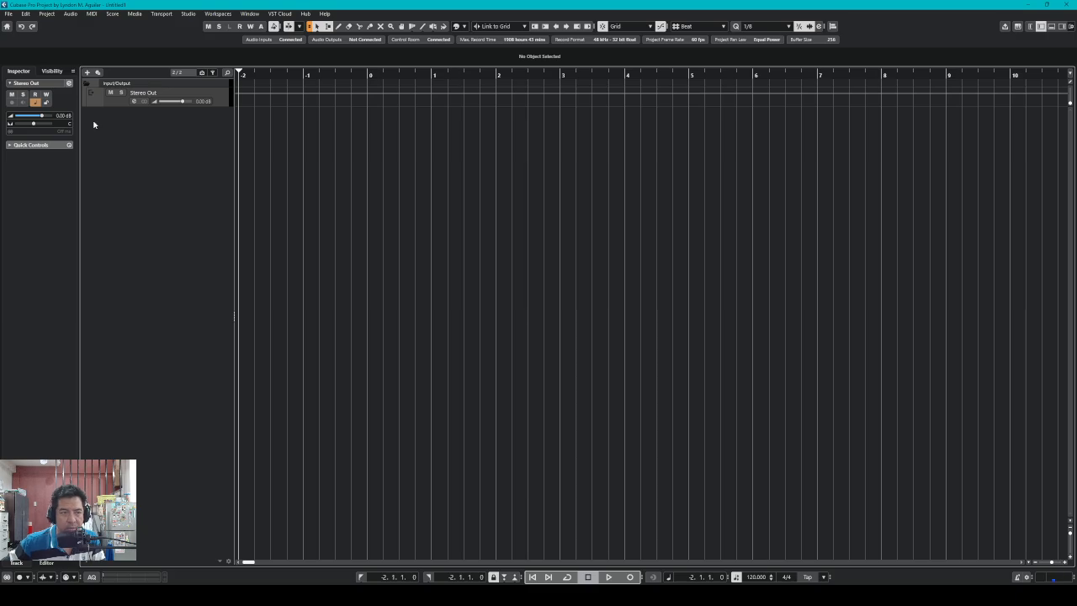
{"action": "left_click", "coordinate": [86, 73]}
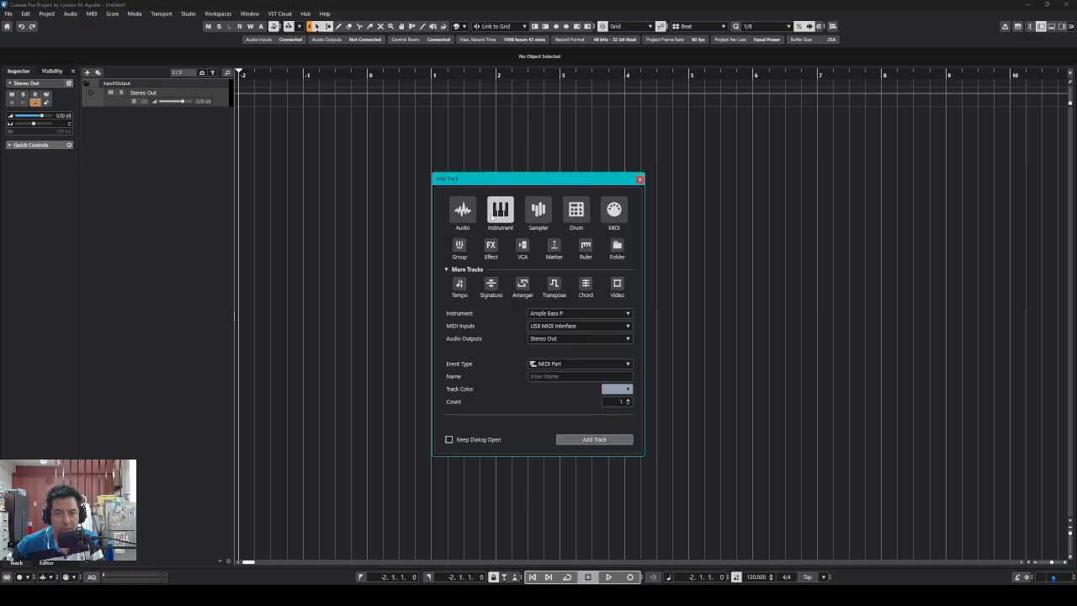
Add an instrument track named 'Violin 1' with Kontakt 8 as its instrument
{"action": "left_click", "coordinate": [627, 313]}
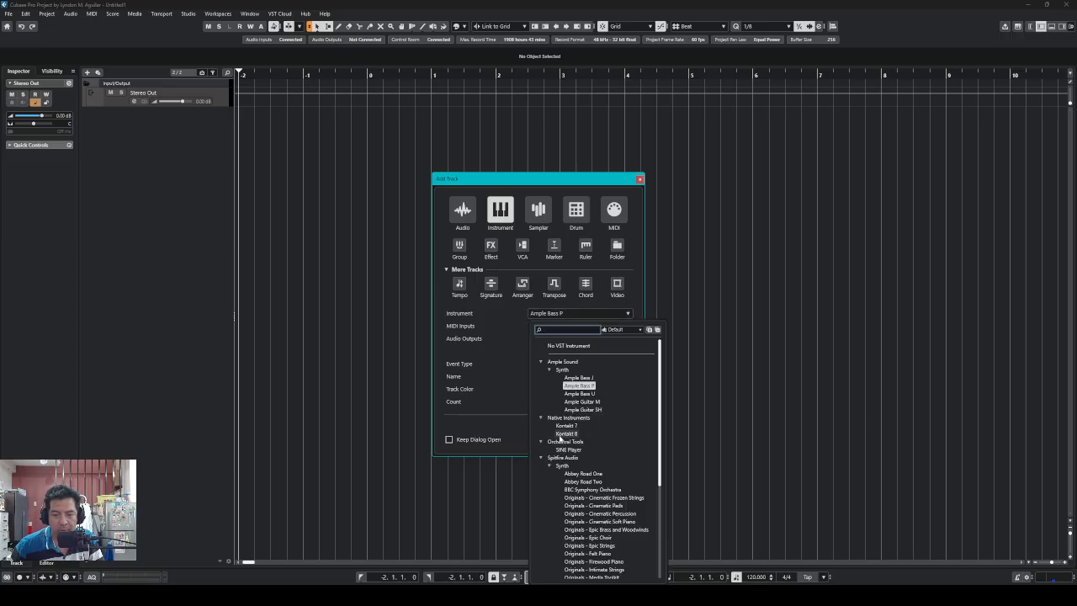
{"action": "left_click", "coordinate": [565, 434]}
{"action": "left_click", "coordinate": [578, 376]}
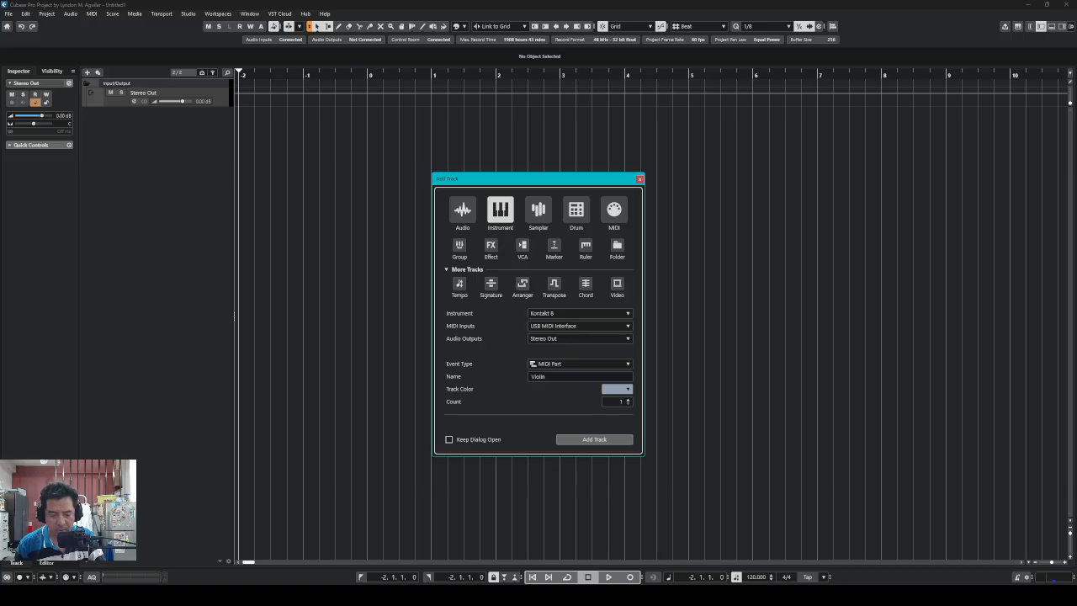
{"action": "left_click", "coordinate": [599, 444]}
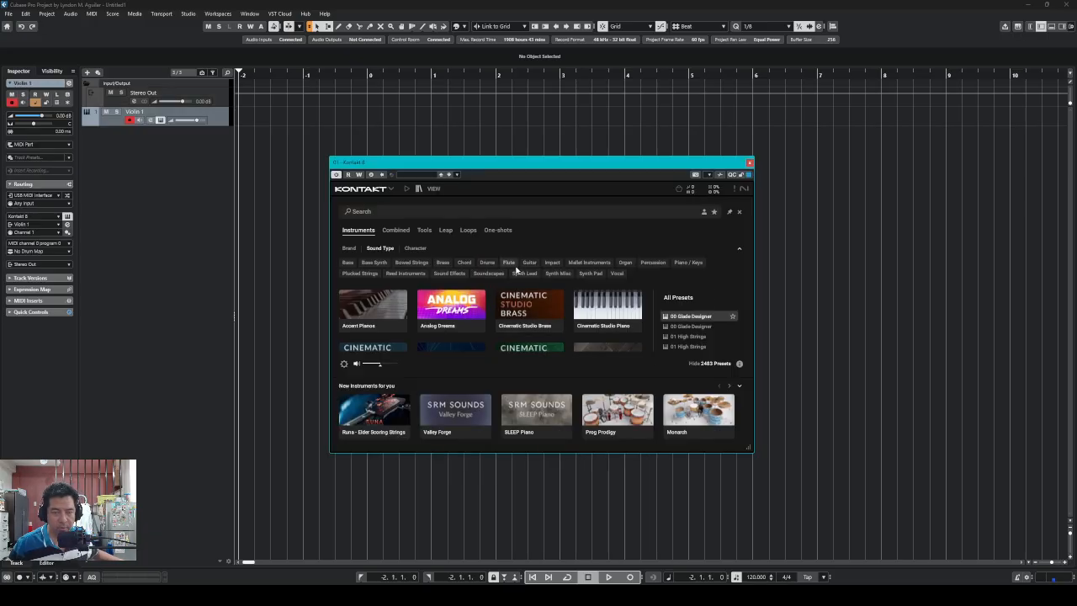
Switch Kontakt 8 to its classic library view
{"action": "left_click", "coordinate": [367, 193]}
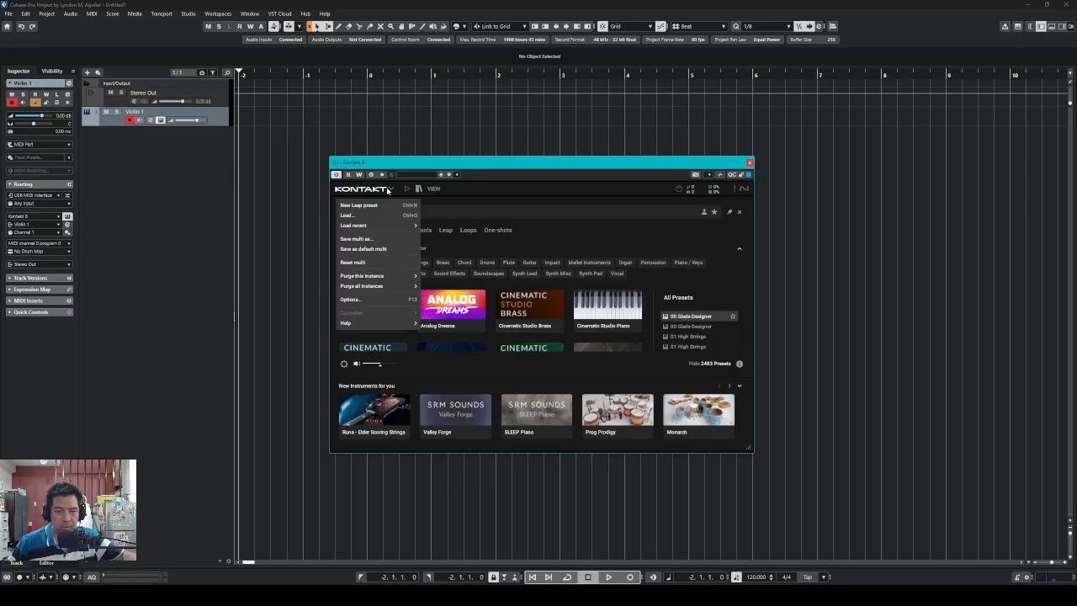
{"action": "left_click", "coordinate": [418, 192]}
{"action": "left_click", "coordinate": [407, 190]}
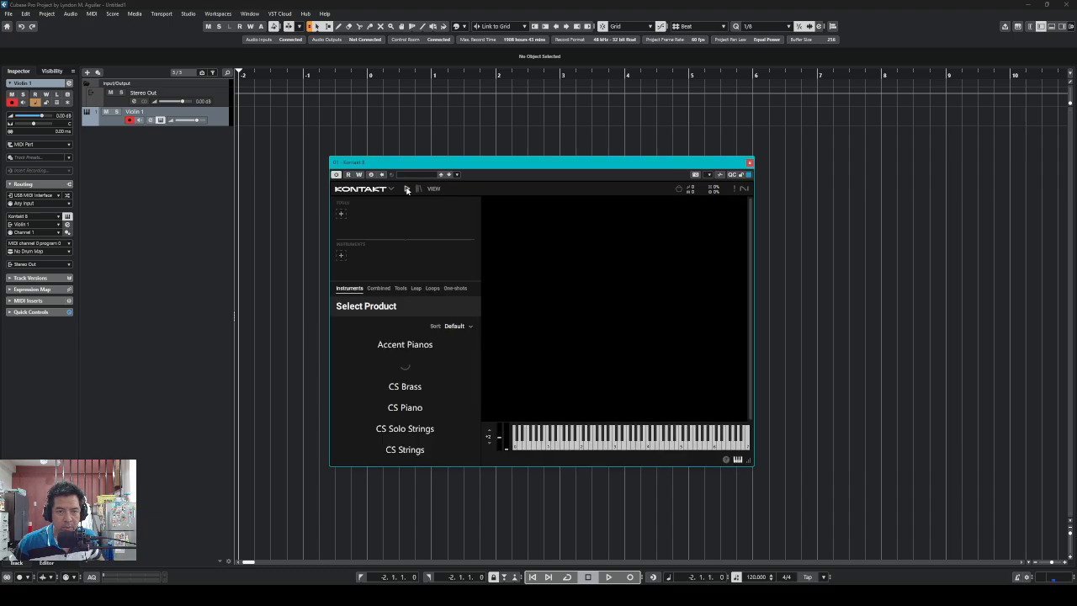
{"action": "left_click", "coordinate": [438, 188]}
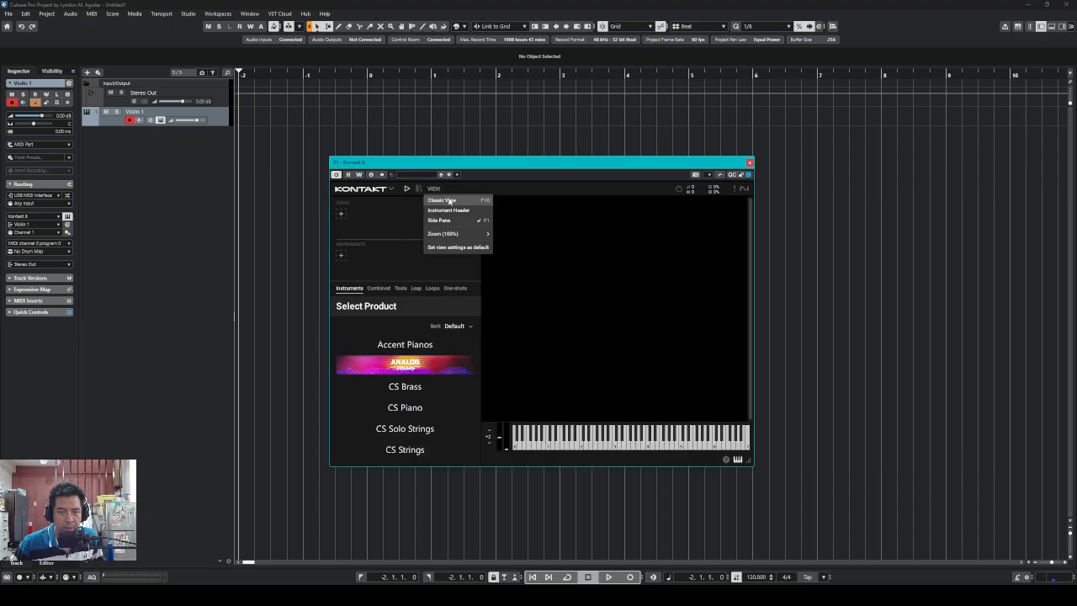
{"action": "left_click", "coordinate": [432, 246]}
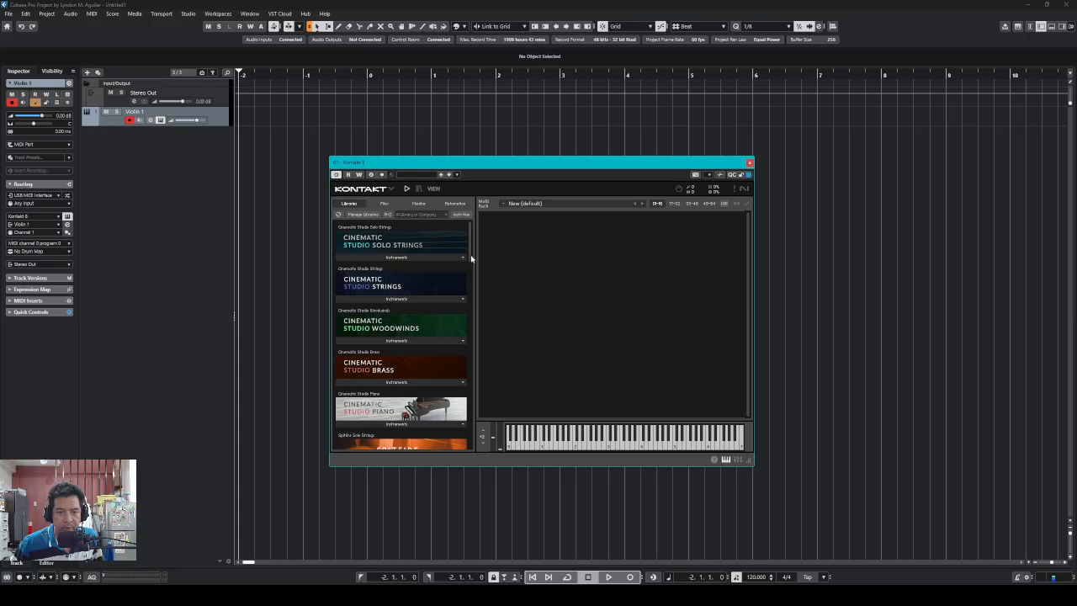
Load CSSS Violin I from the Cinematic Studio Solo Strings instruments
{"action": "scroll", "coordinate": [470, 259], "scroll_direction": "down", "scroll_amount": 2}
{"action": "scroll", "coordinate": [470, 260], "scroll_direction": "up", "scroll_amount": 2}
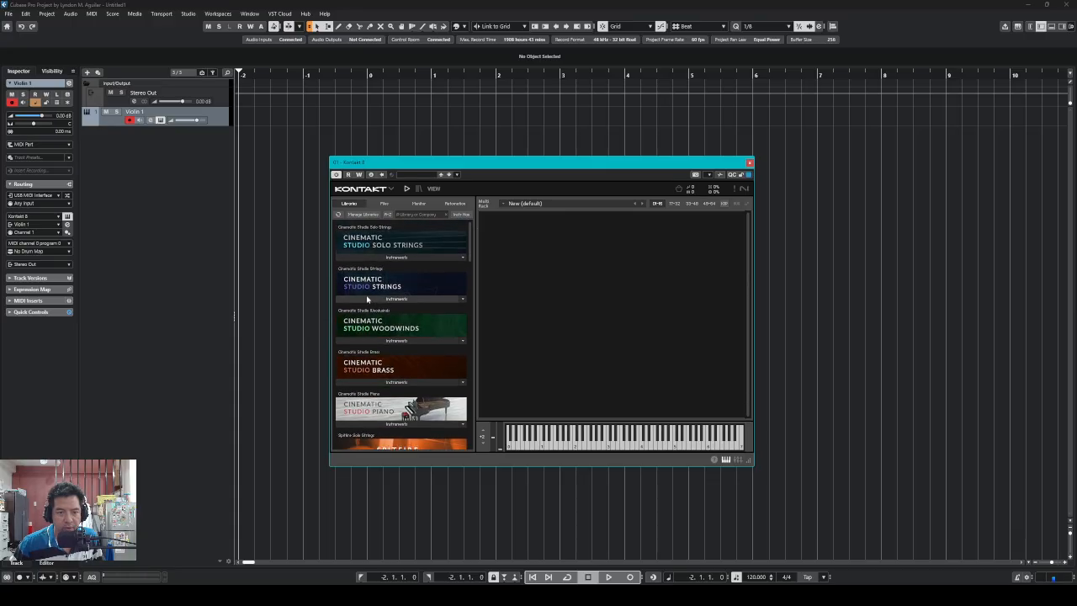
{"action": "left_click", "coordinate": [398, 258]}
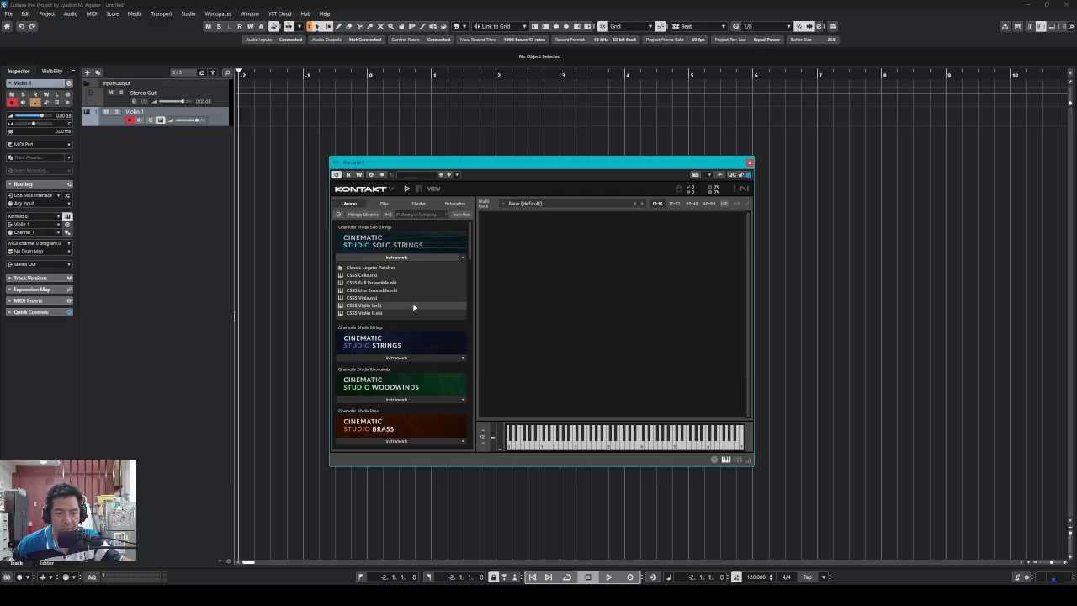
{"action": "double_click", "coordinate": [437, 310]}
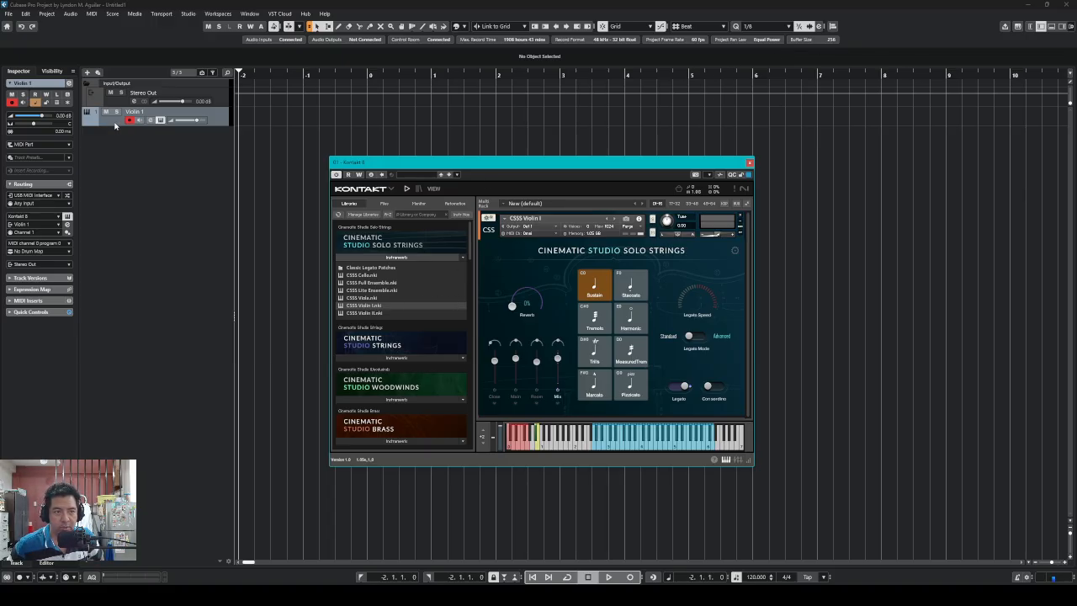
Move Kontakt aside, colour the Violin 1 track green, then re-centre the Kontakt window
{"action": "left_click", "coordinate": [116, 123]}
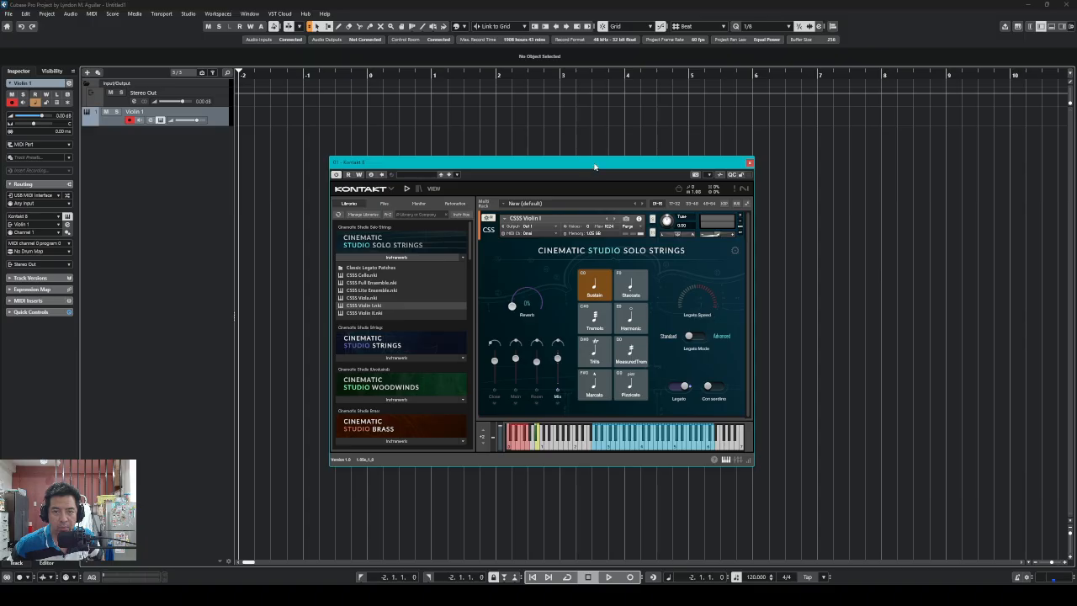
{"action": "left_click_drag", "start_coordinate": [593, 166], "coordinate": [272, 432]}
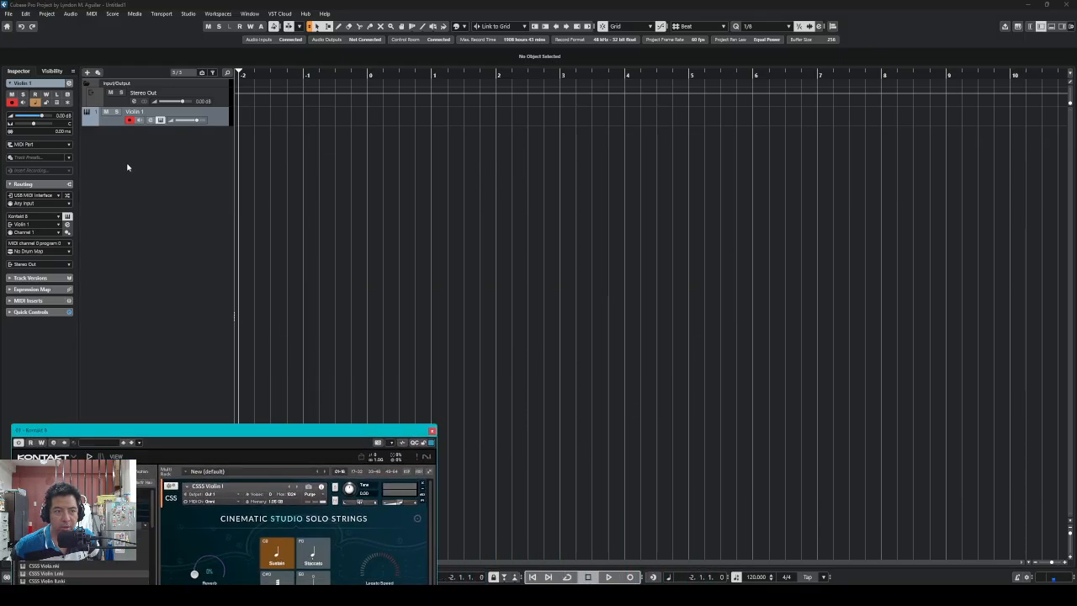
{"action": "left_click", "coordinate": [108, 121]}
{"action": "left_click", "coordinate": [462, 27]}
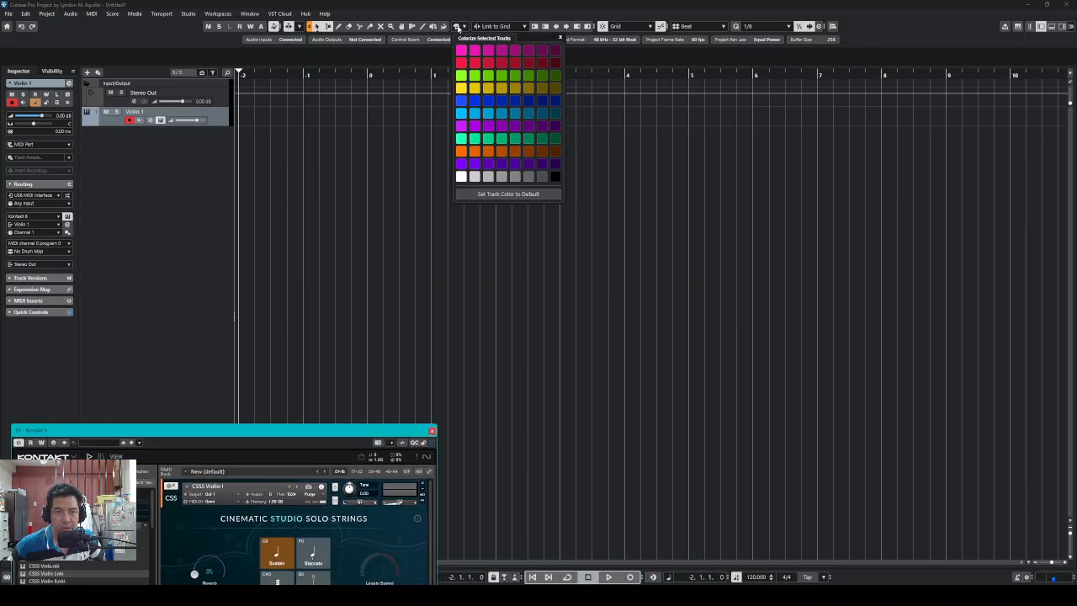
{"action": "left_click", "coordinate": [528, 77]}
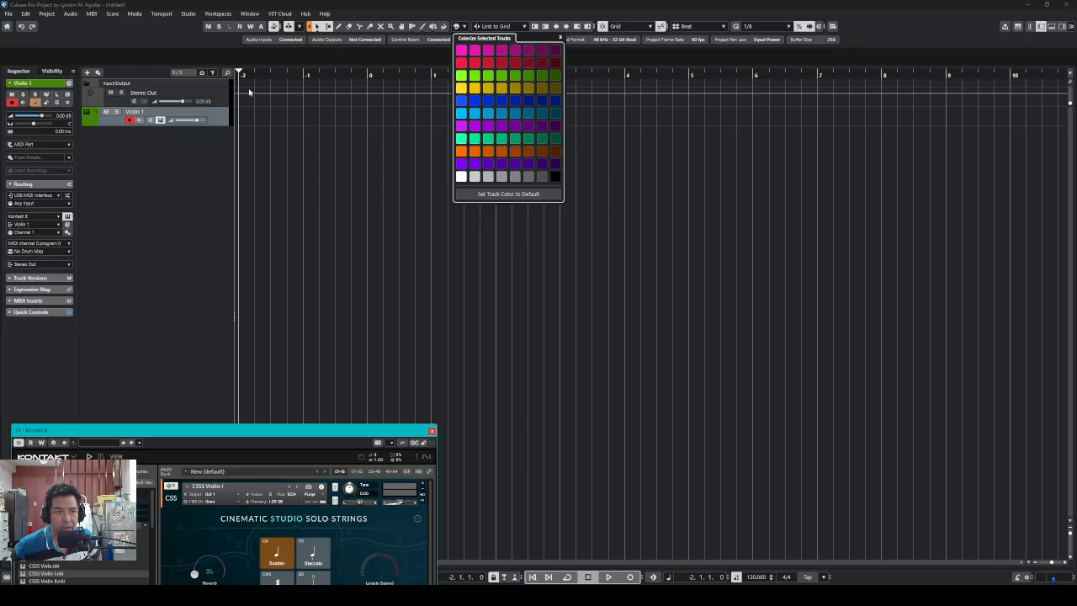
{"action": "left_click", "coordinate": [120, 102]}
{"action": "left_click", "coordinate": [114, 124]}
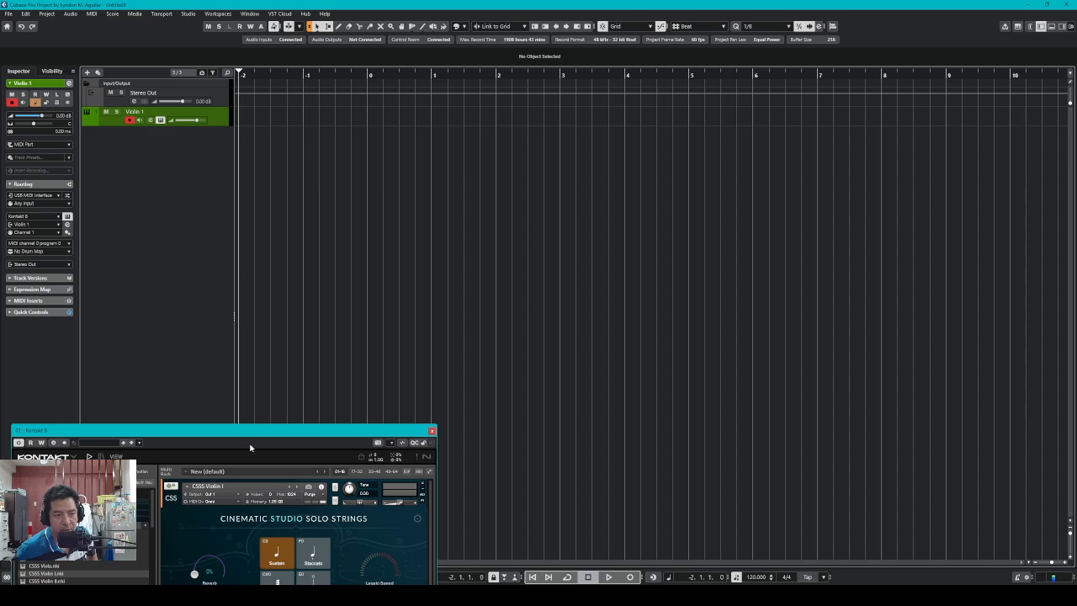
{"action": "left_click_drag", "start_coordinate": [270, 429], "coordinate": [615, 290]}
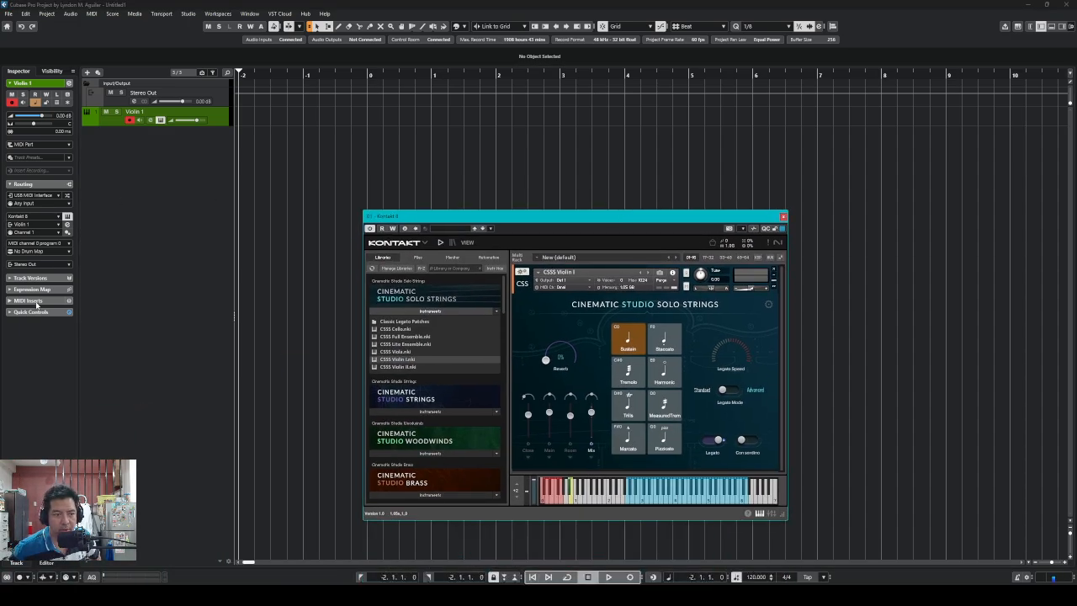
Adjust the Inspector's section setup and expand Violin 1's Expression Map section, showing No Map
{"action": "right_click", "coordinate": [24, 354]}
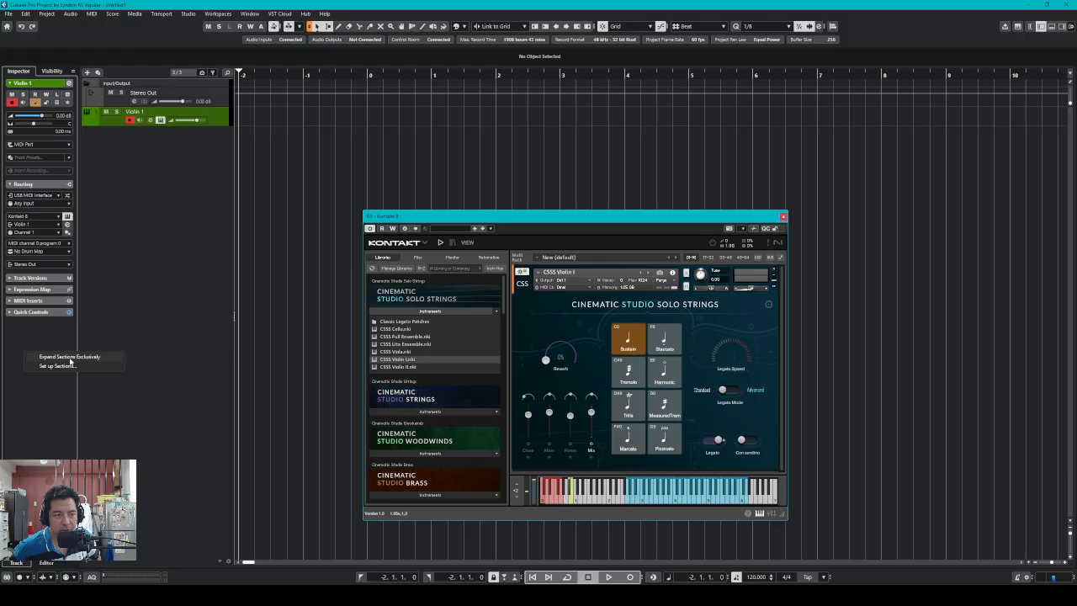
{"action": "left_click", "coordinate": [71, 358]}
{"action": "right_click", "coordinate": [18, 303]}
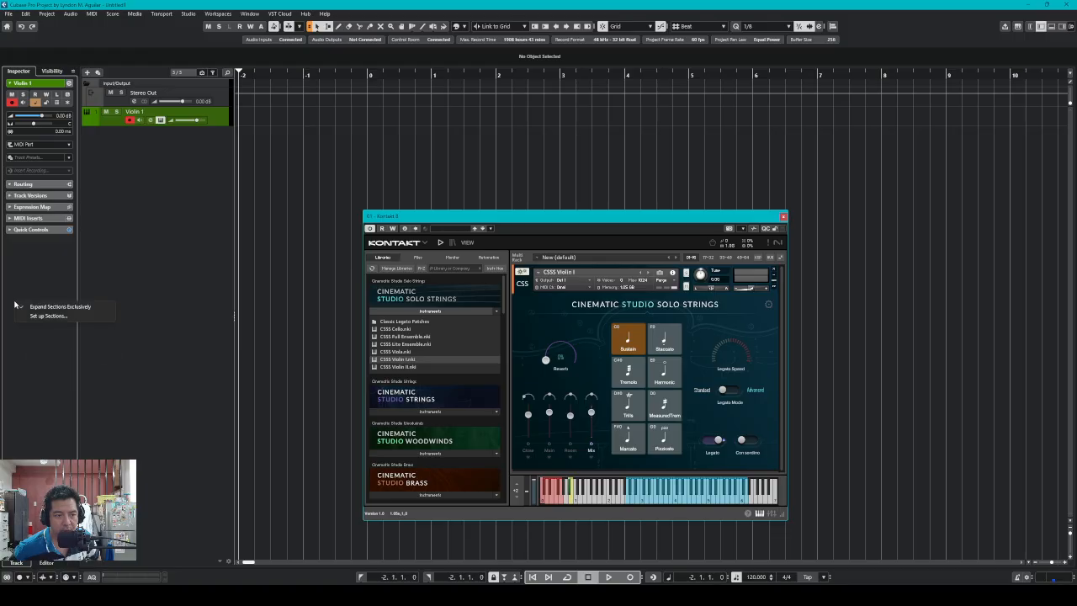
{"action": "left_click", "coordinate": [50, 307]}
{"action": "right_click", "coordinate": [26, 322]}
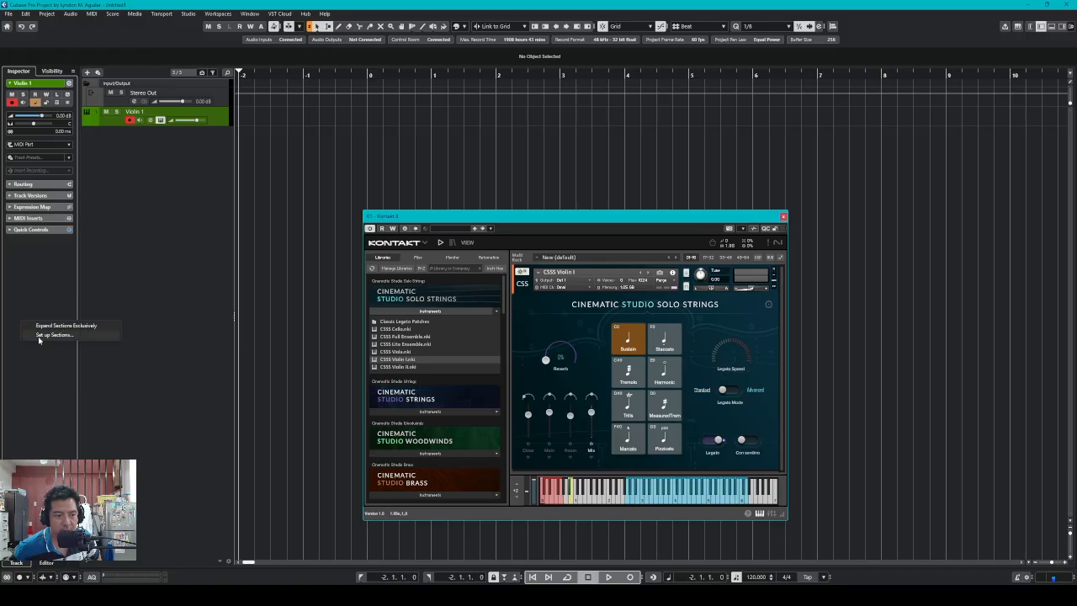
{"action": "left_click", "coordinate": [42, 336]}
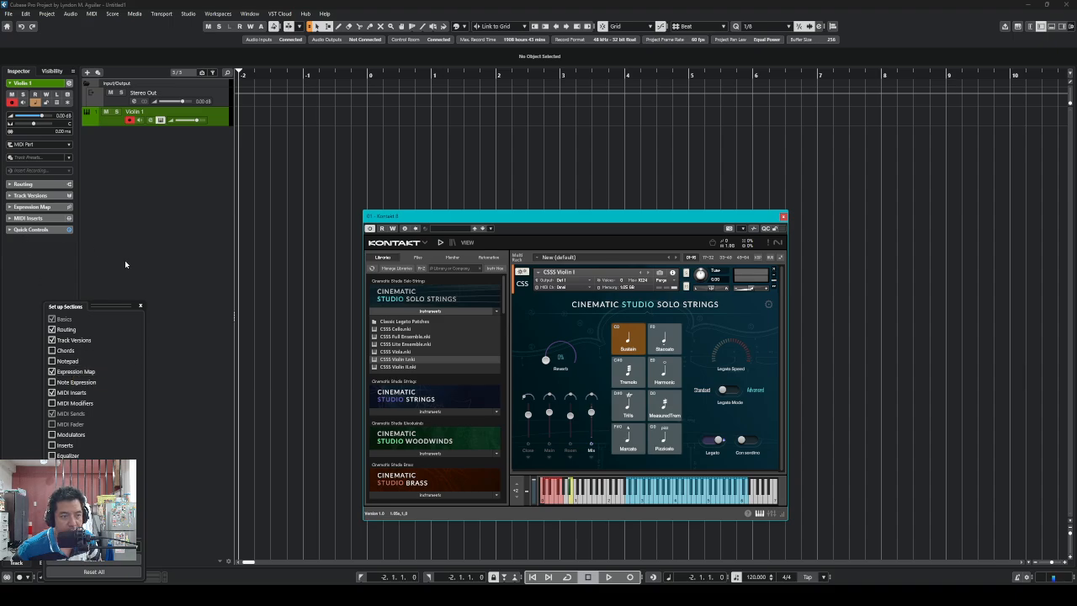
{"action": "left_click", "coordinate": [50, 290]}
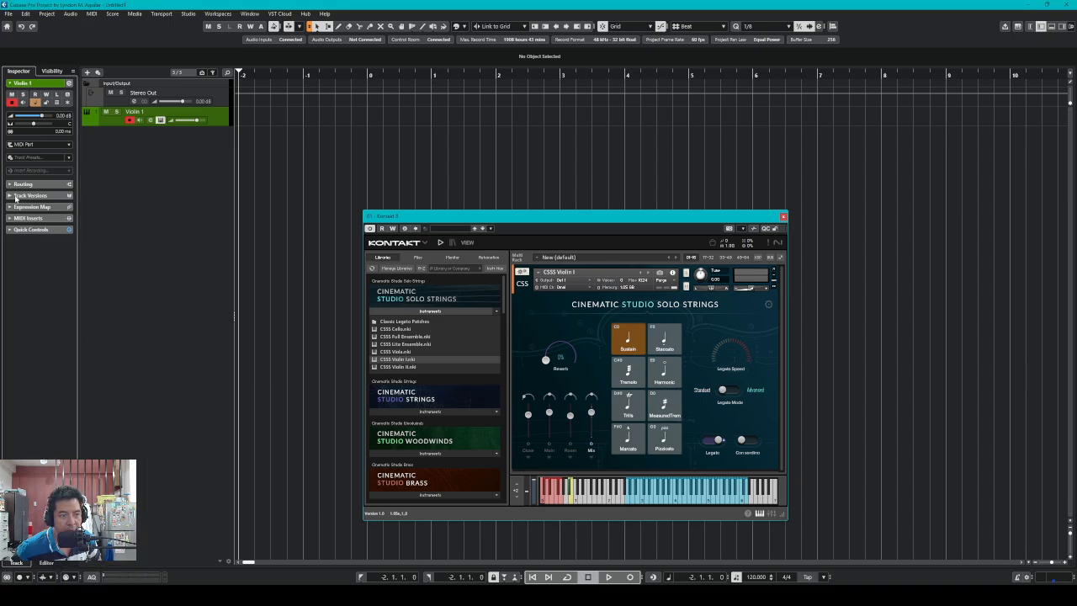
{"action": "left_click", "coordinate": [30, 207]}
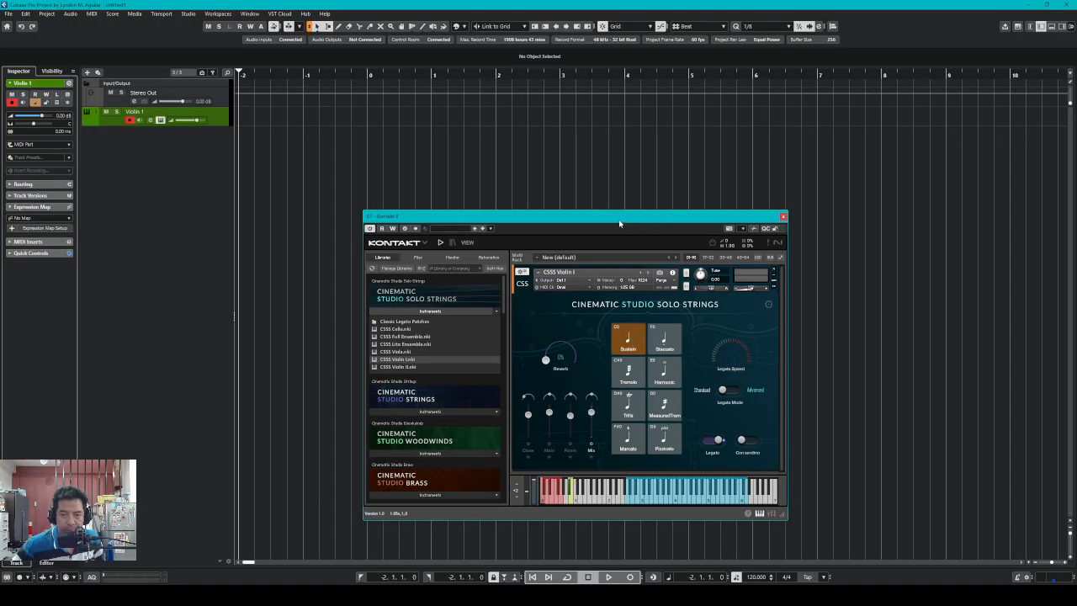
{"action": "left_click_drag", "start_coordinate": [621, 220], "coordinate": [759, 195]}
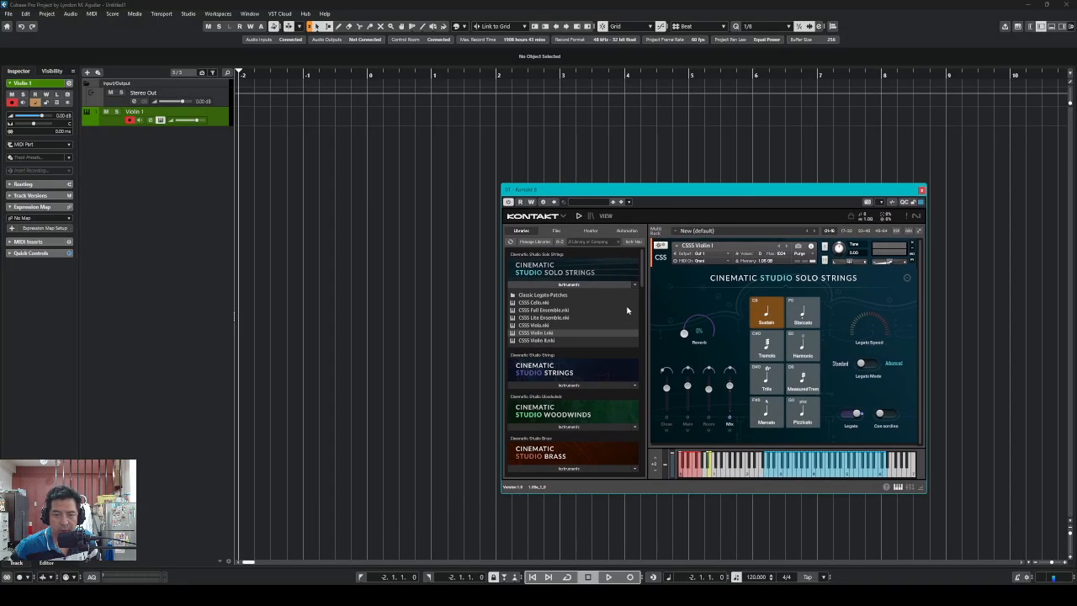
Toggle Kontakt between Default and Classic views, hide its side pane, and close the plugin window
{"action": "left_click", "coordinate": [607, 216]}
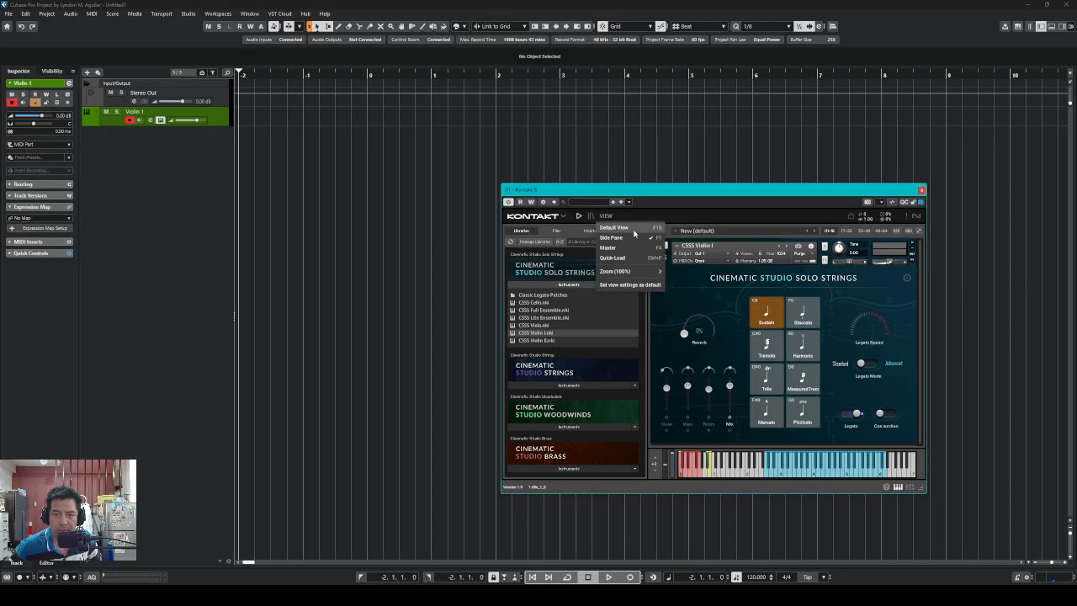
{"action": "left_click", "coordinate": [632, 228]}
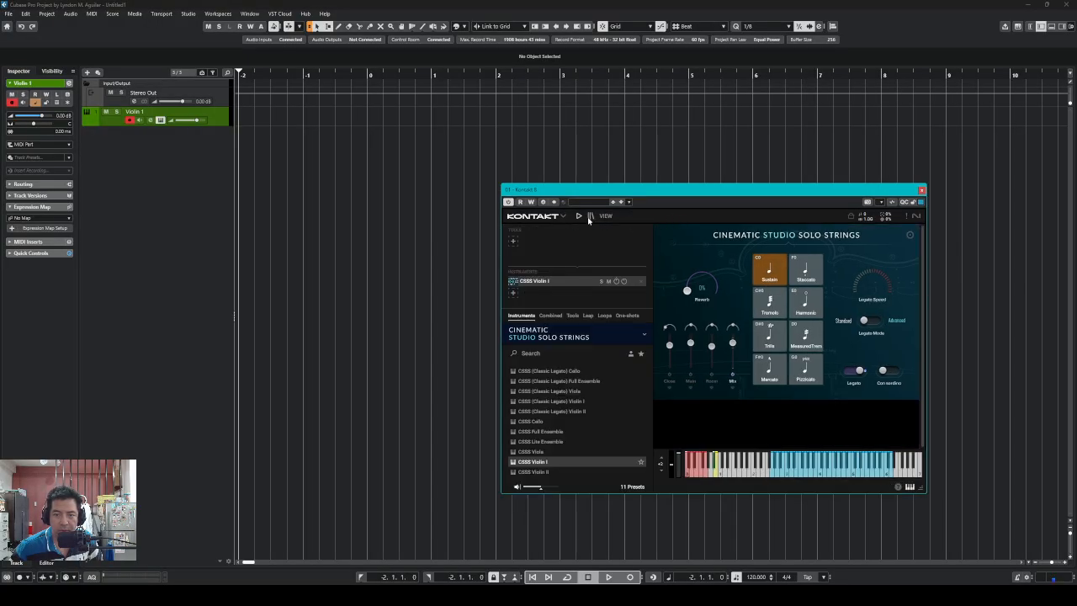
{"action": "left_click", "coordinate": [605, 216]}
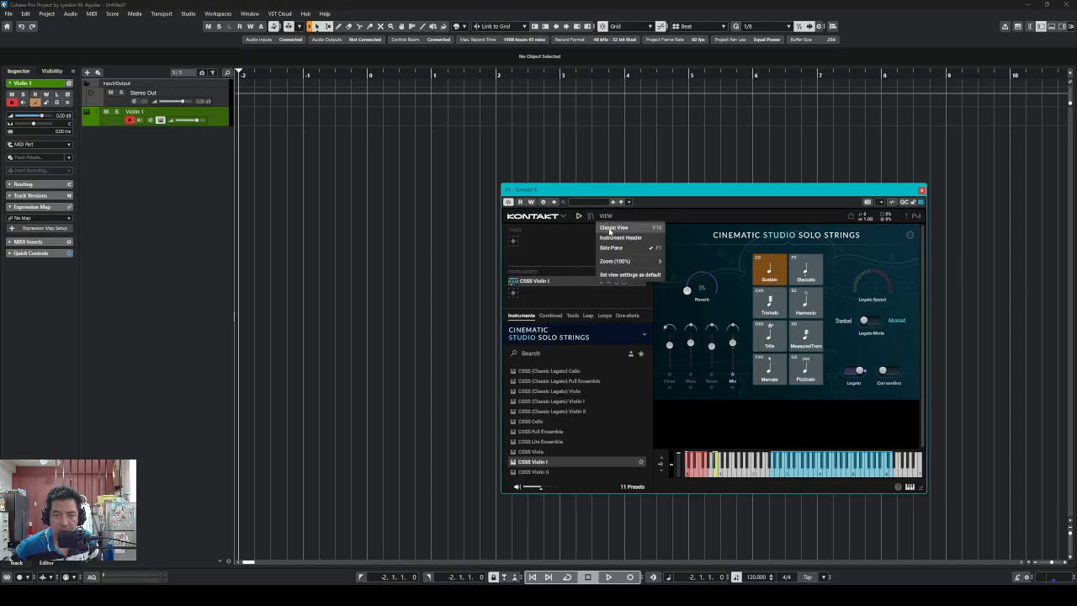
{"action": "left_click", "coordinate": [609, 230]}
{"action": "left_click", "coordinate": [606, 217]}
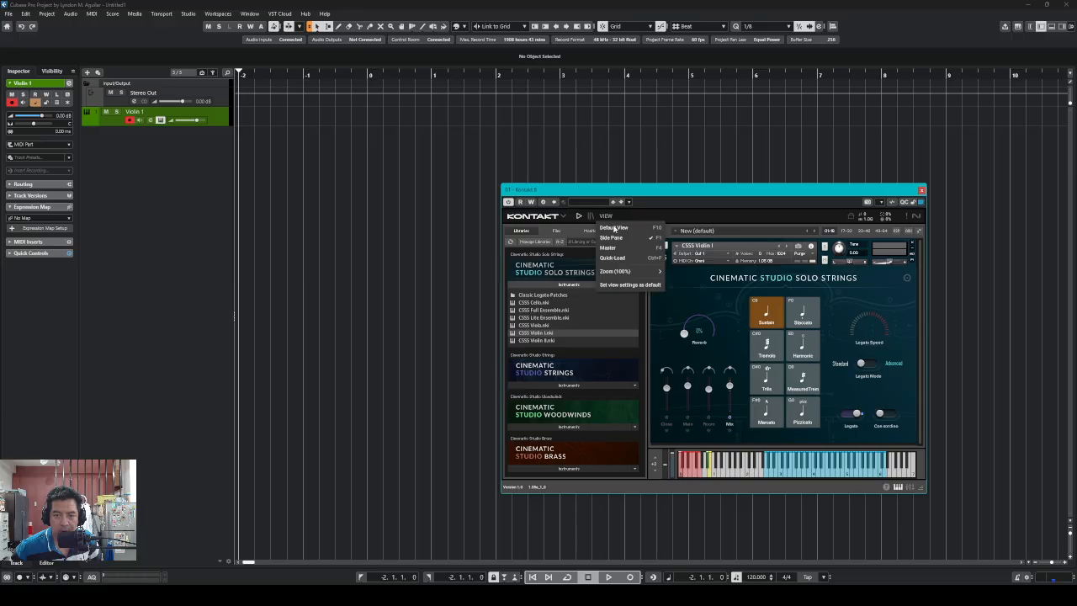
{"action": "left_click", "coordinate": [617, 239]}
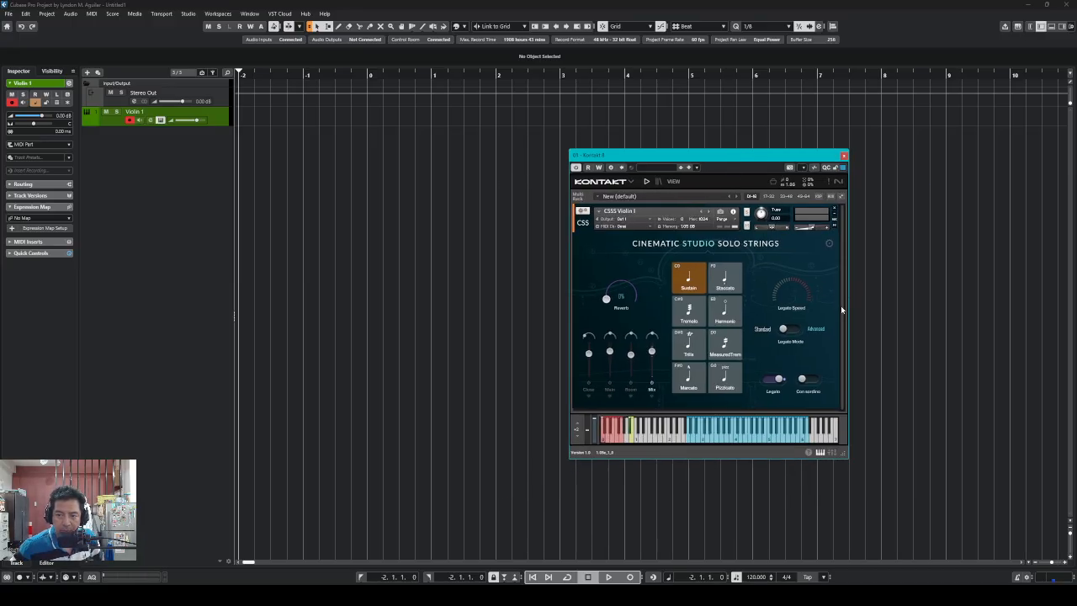
{"action": "left_click_drag", "start_coordinate": [752, 156], "coordinate": [859, 157]}
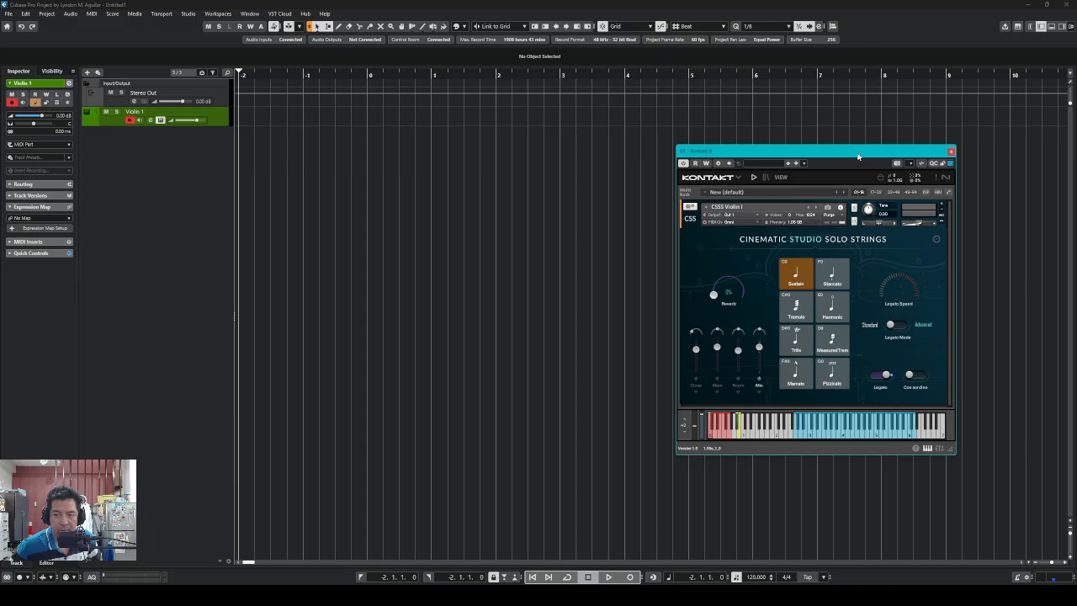
{"action": "left_click", "coordinate": [950, 152]}
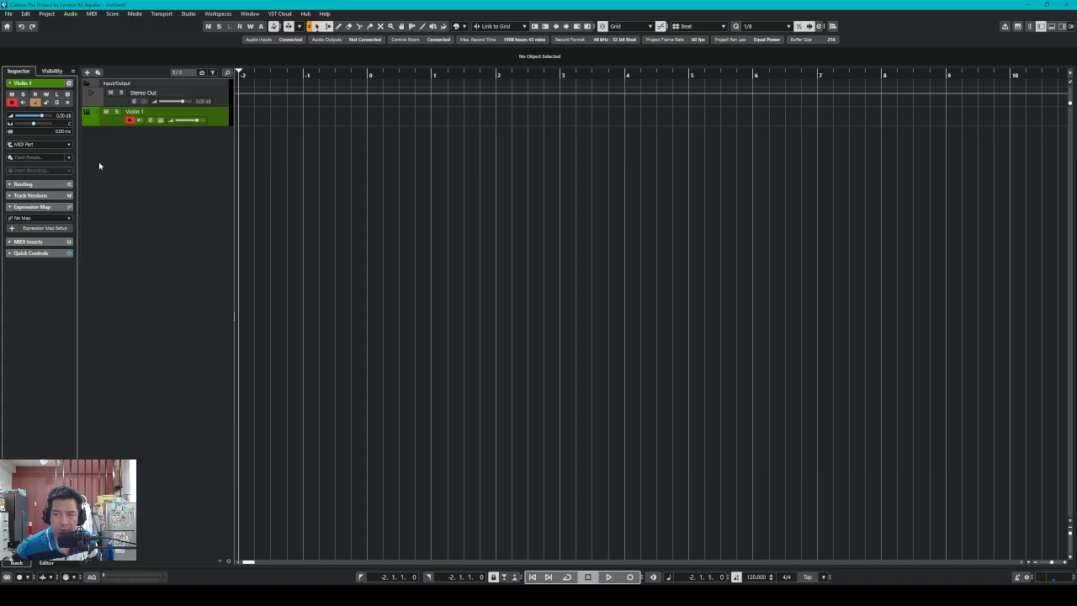
In Expression Map Setup, add a map named 'Cinematic Studio Solo Strings'
{"action": "left_click", "coordinate": [46, 228]}
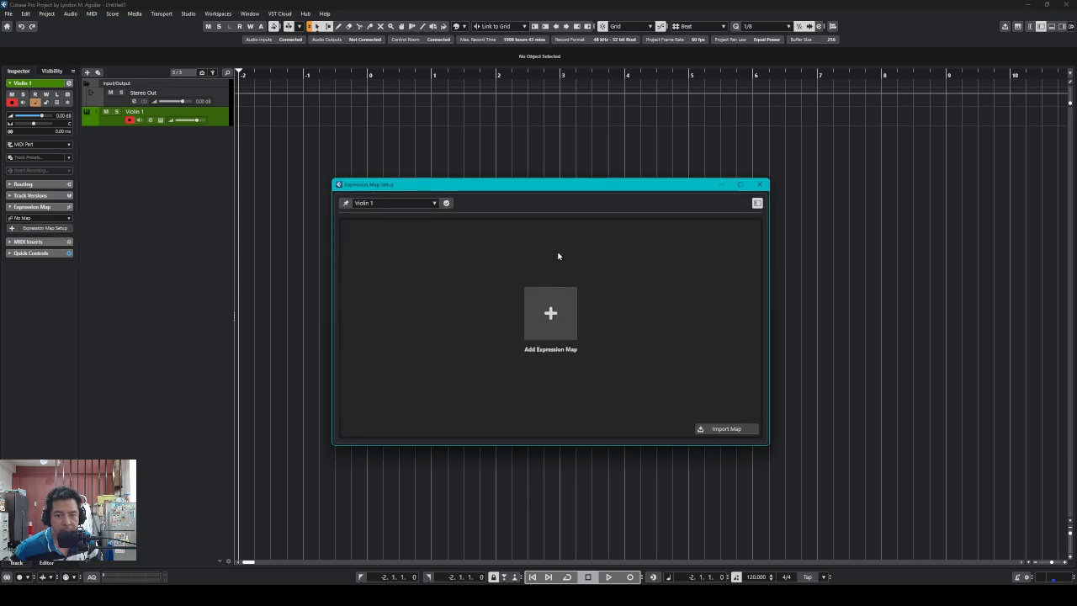
{"action": "left_click_drag", "start_coordinate": [576, 185], "coordinate": [582, 215]}
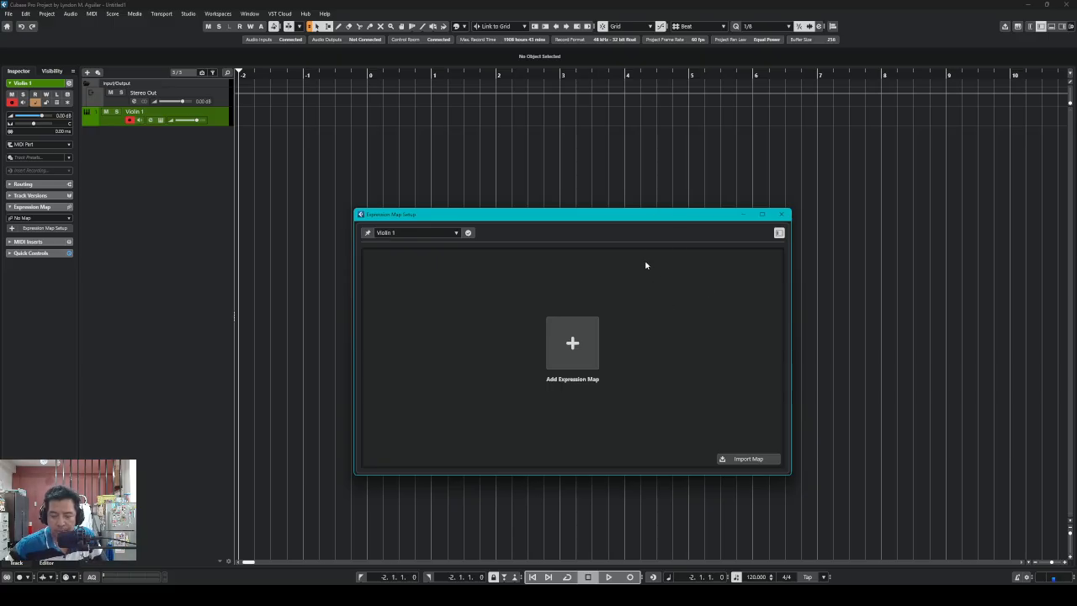
{"action": "left_click", "coordinate": [574, 352]}
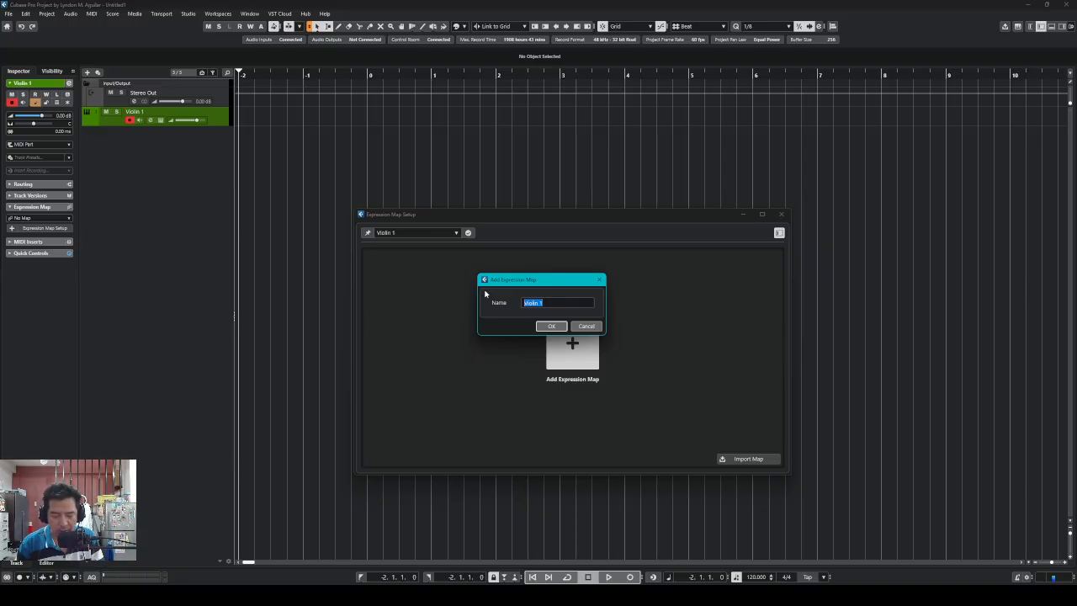
{"action": "type", "text": "Cine"}
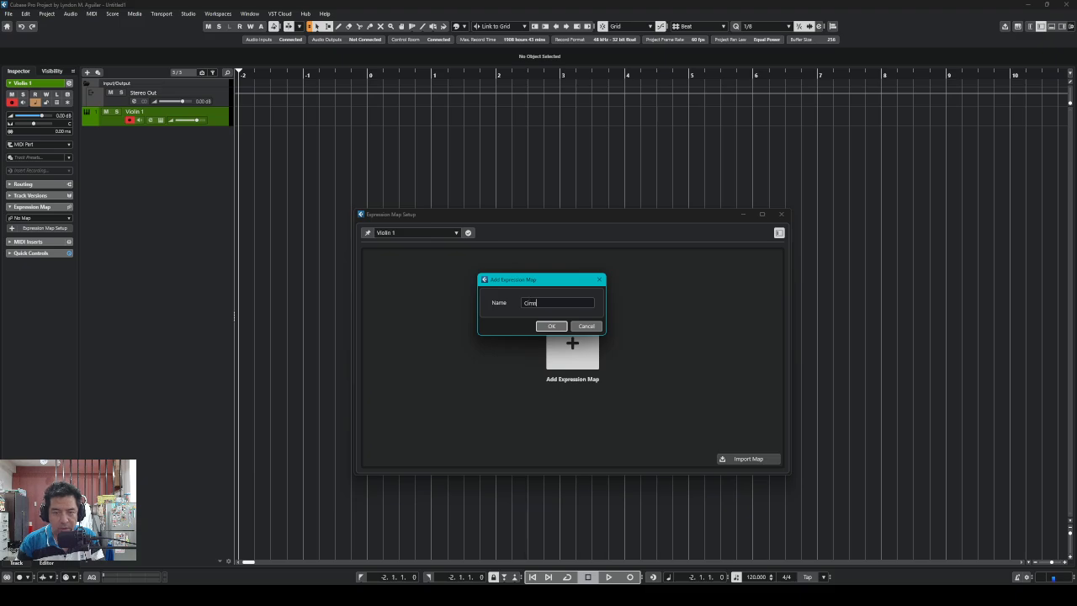
{"action": "key", "text": "BackSpace"}
{"action": "key", "text": "BackSpace"}
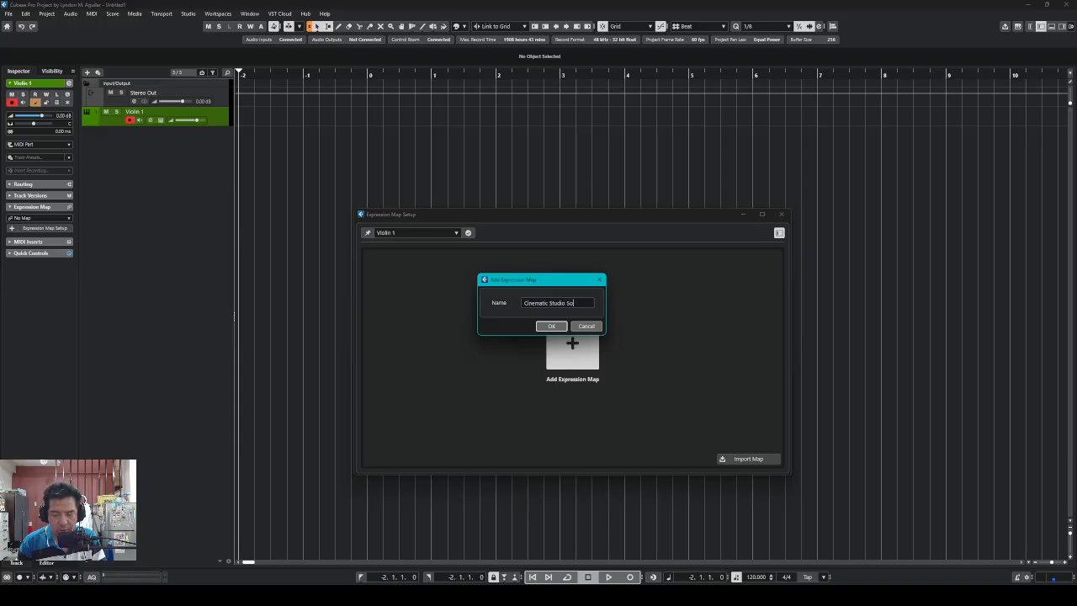
{"action": "type", "text": "ings"}
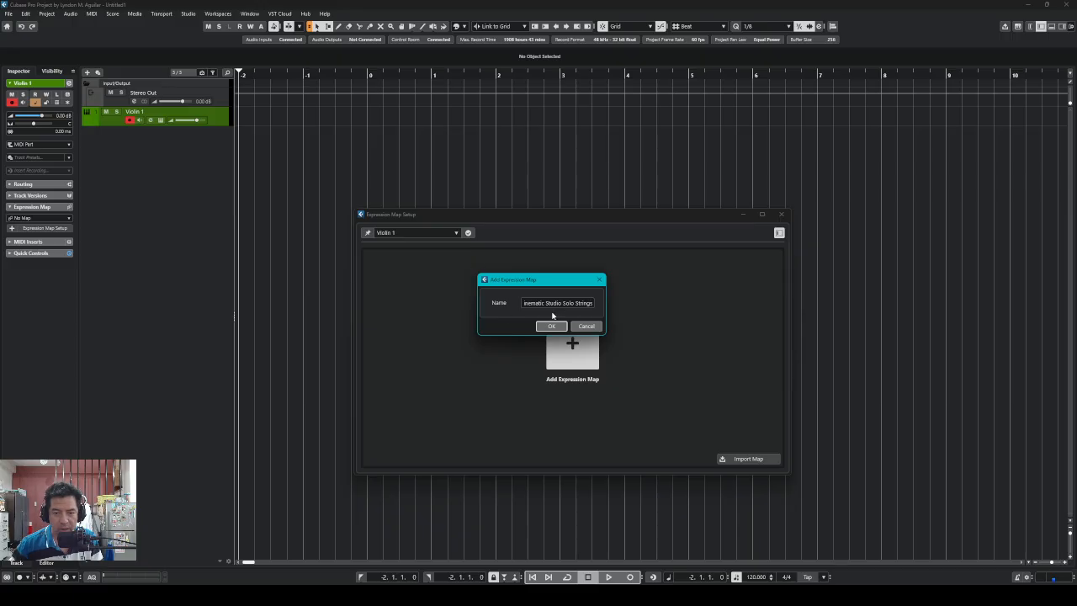
{"action": "left_click", "coordinate": [551, 326]}
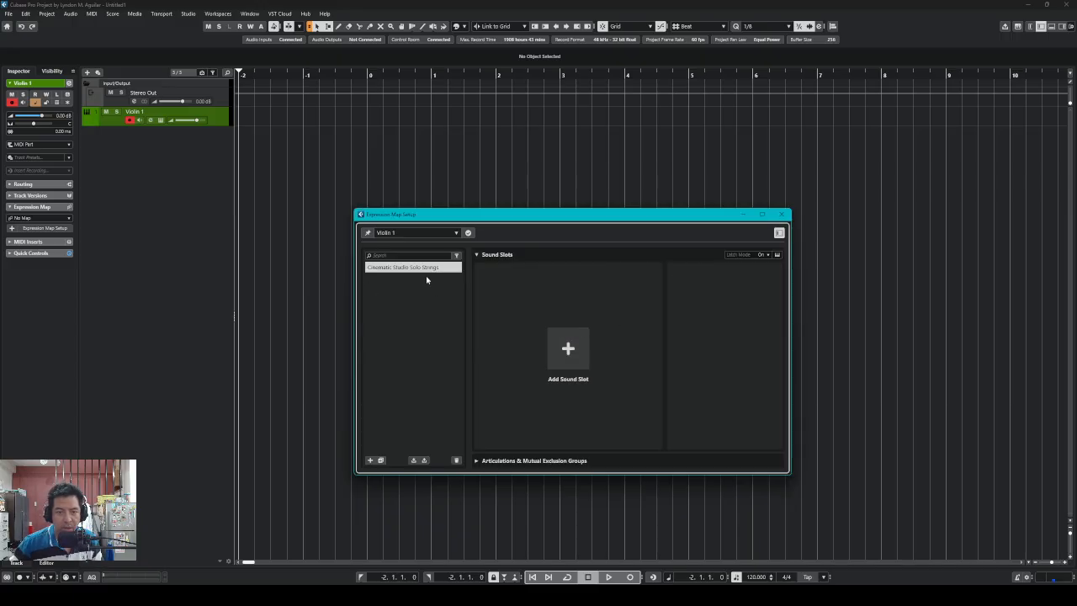
Add a 'Legato' sound slot from the String articulations as the map's default slot
{"action": "left_click", "coordinate": [433, 268]}
{"action": "left_click", "coordinate": [433, 312]}
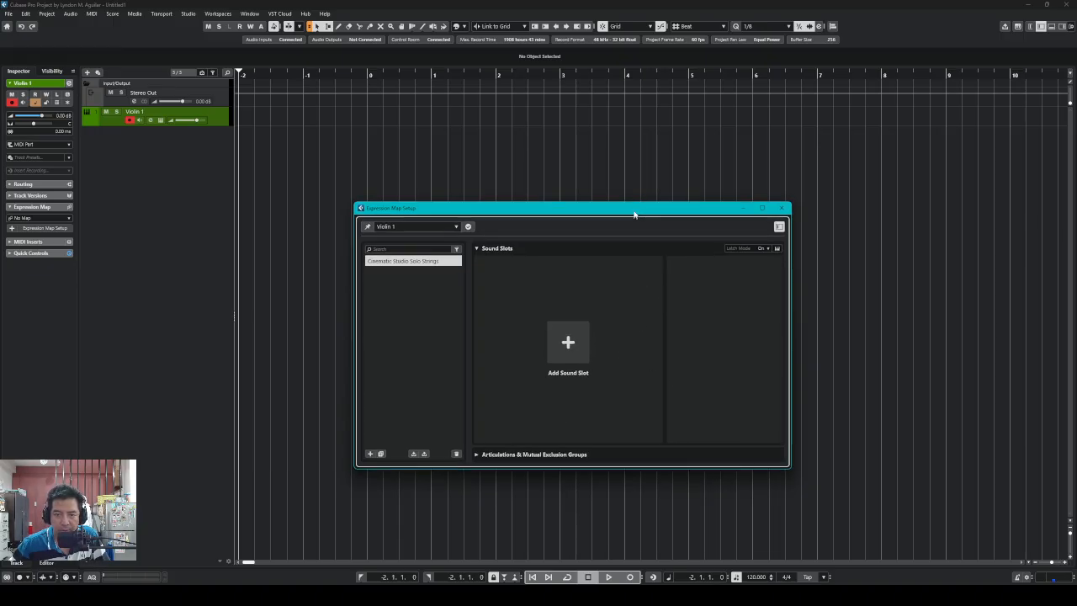
{"action": "left_click_drag", "start_coordinate": [637, 212], "coordinate": [637, 183]}
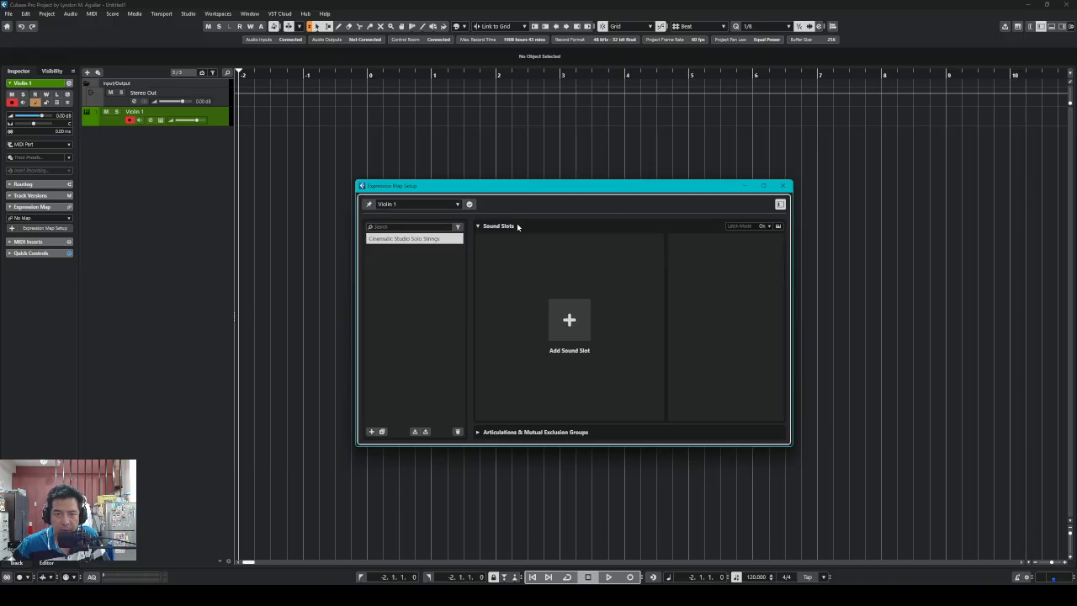
{"action": "left_click", "coordinate": [575, 323]}
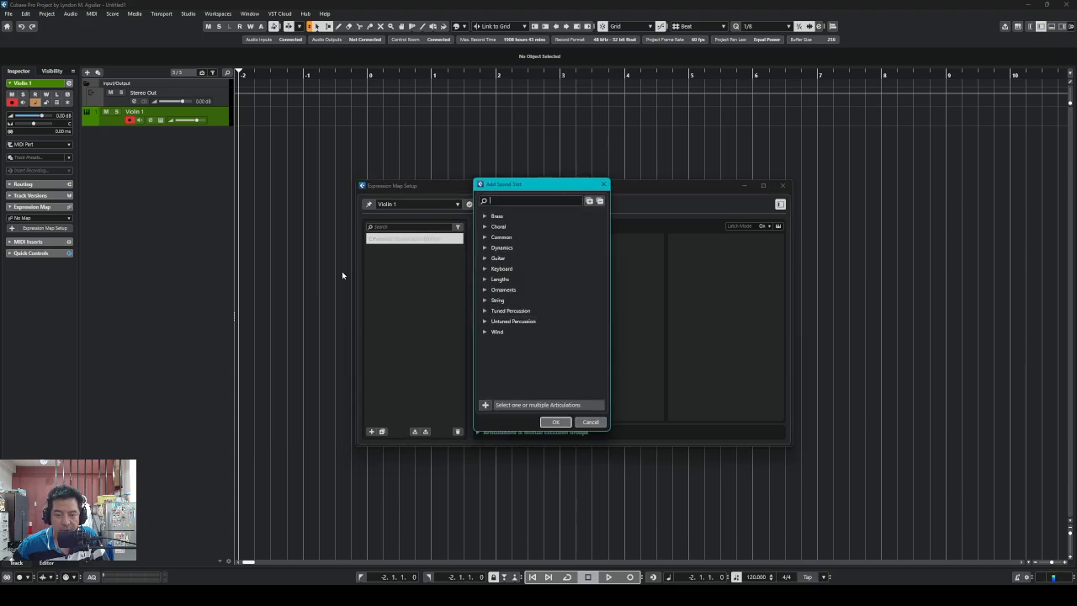
{"action": "left_click", "coordinate": [167, 123]}
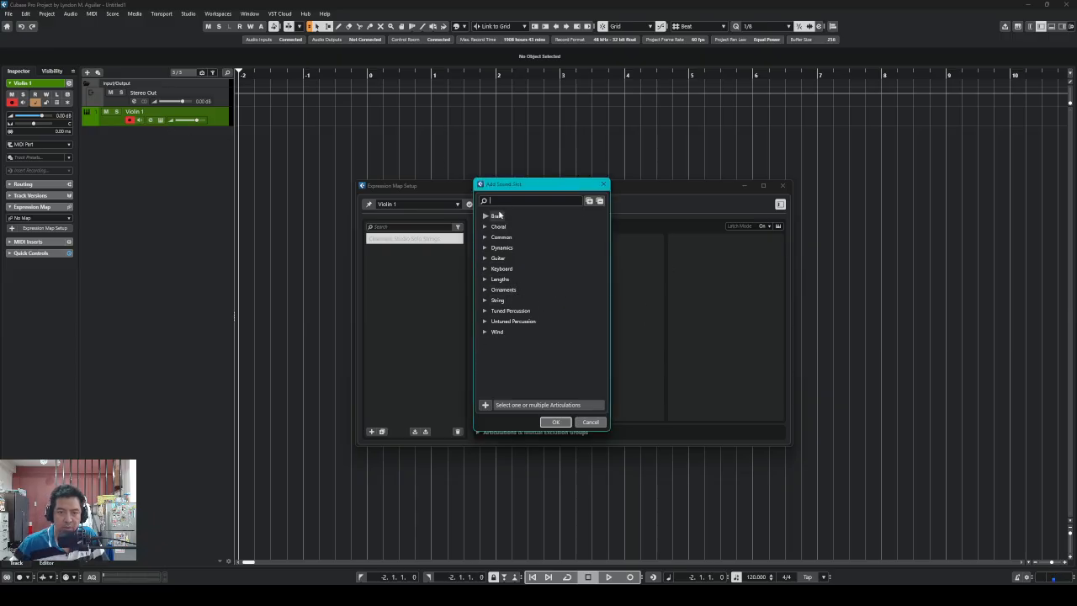
{"action": "left_click", "coordinate": [486, 306]}
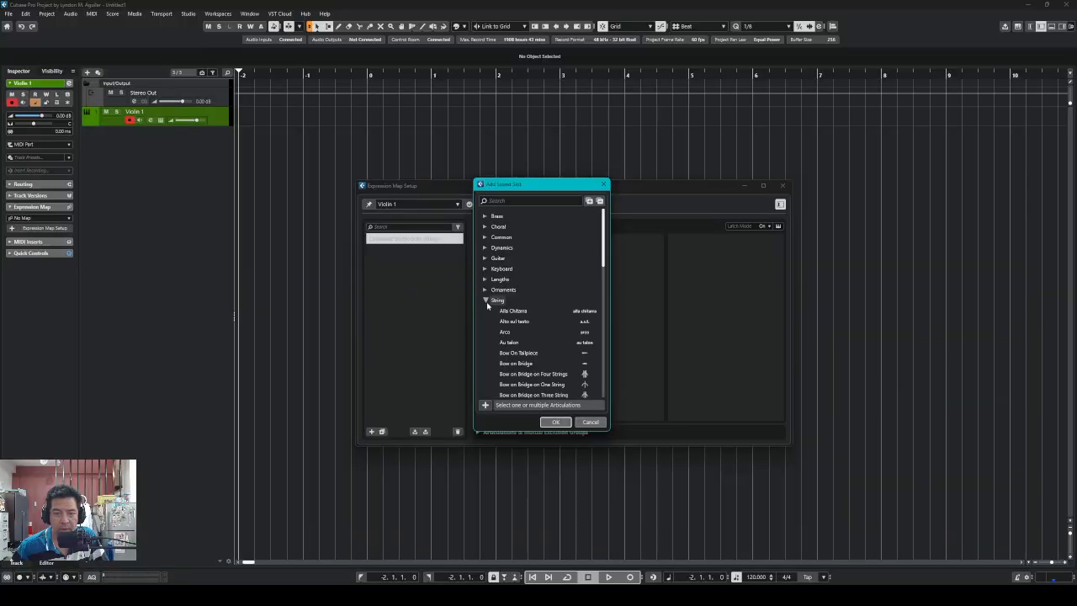
{"action": "scroll", "coordinate": [526, 311], "scroll_direction": "down", "scroll_amount": 3}
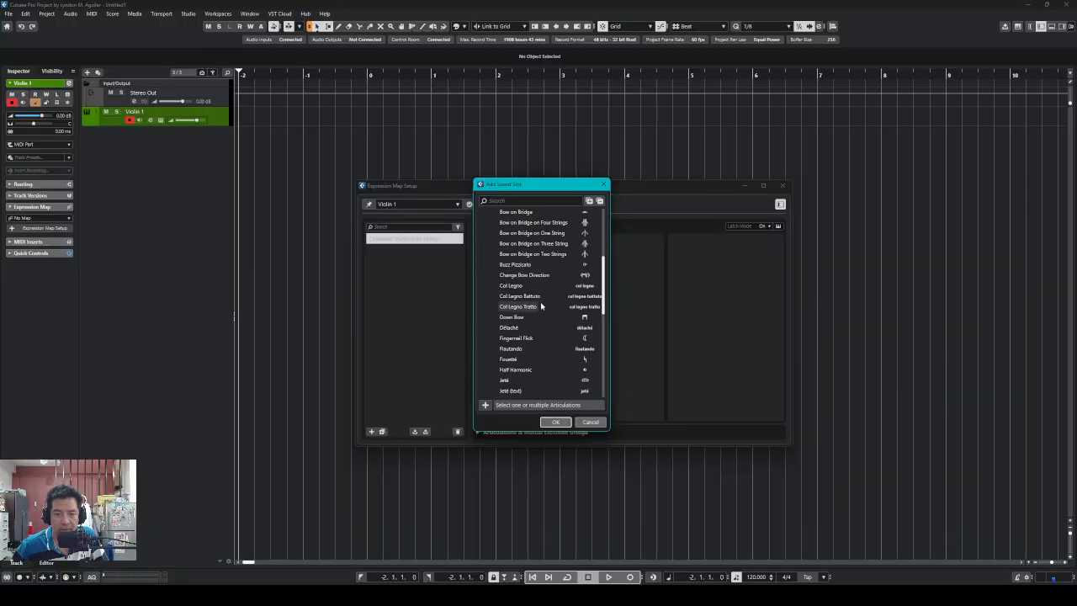
{"action": "scroll", "coordinate": [540, 309], "scroll_direction": "down", "scroll_amount": 8}
{"action": "scroll", "coordinate": [541, 302], "scroll_direction": "up", "scroll_amount": 12}
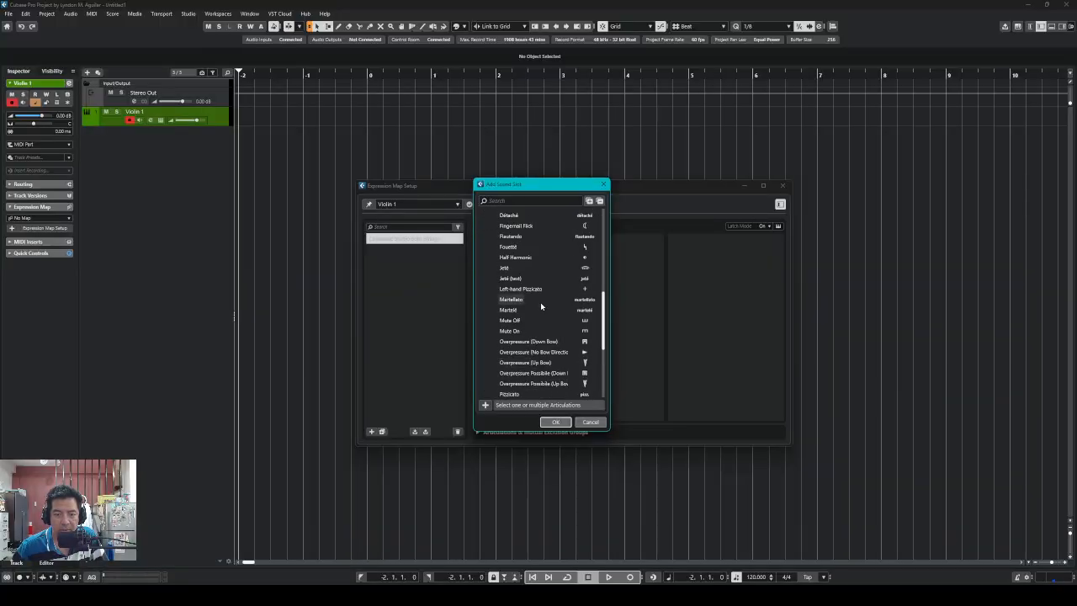
{"action": "left_click", "coordinate": [520, 200]}
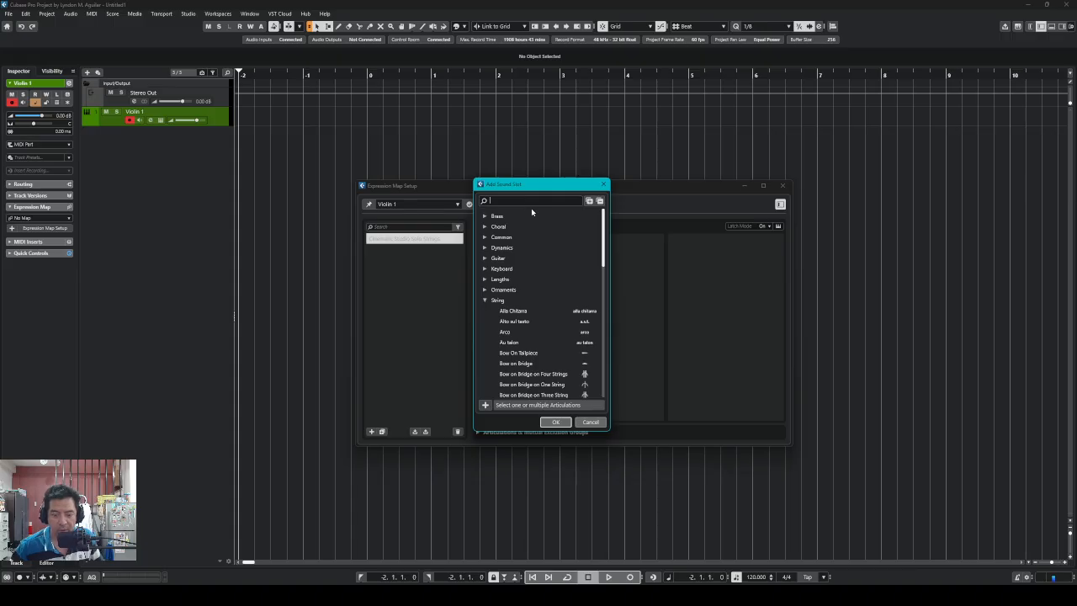
{"action": "type", "text": "le"}
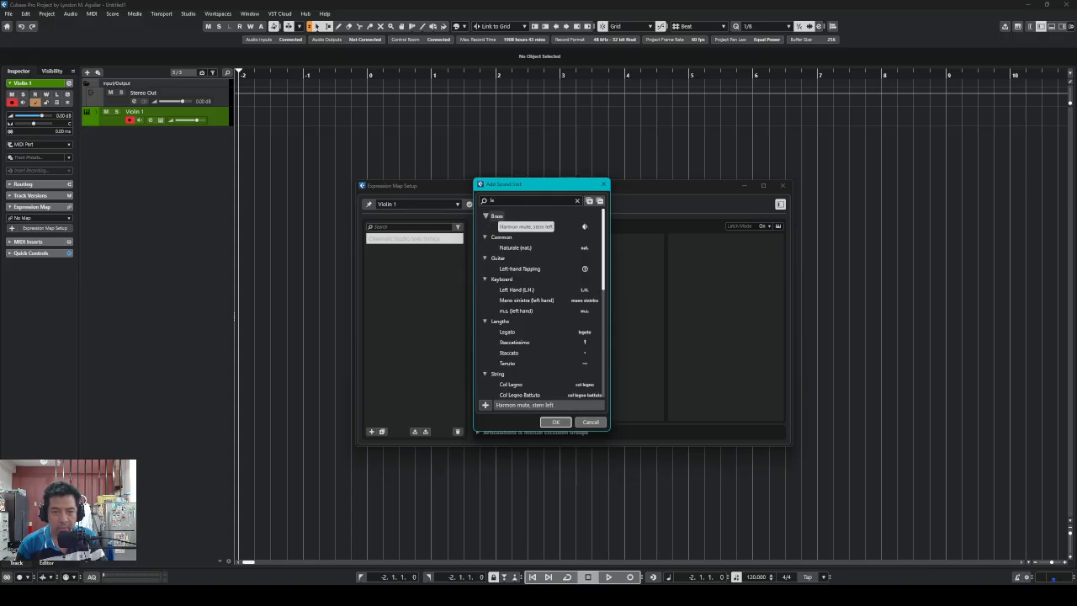
{"action": "type", "text": "ga"}
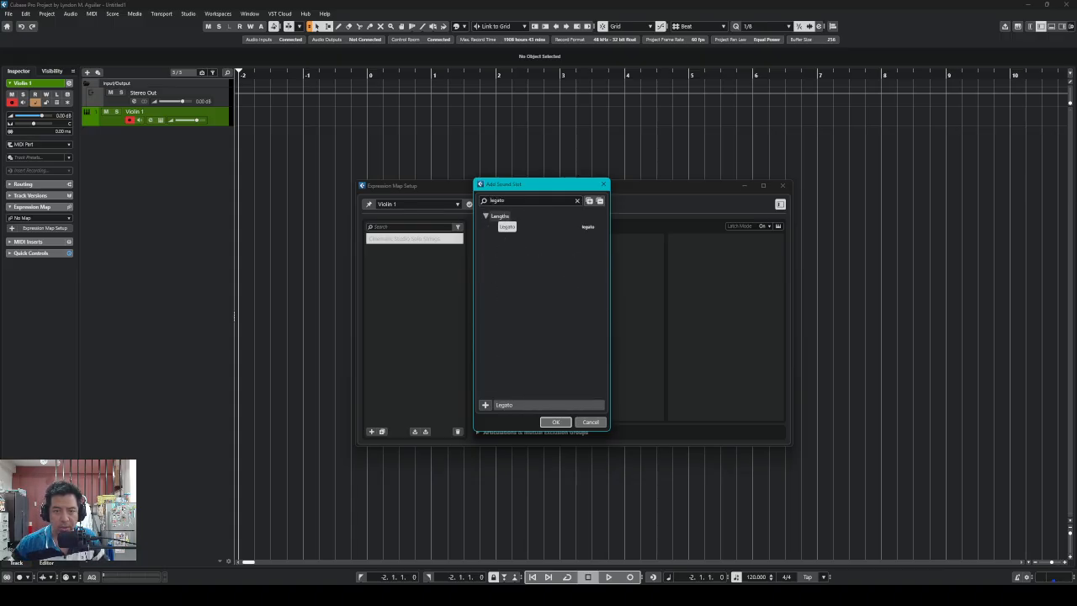
{"action": "type", "text": "to"}
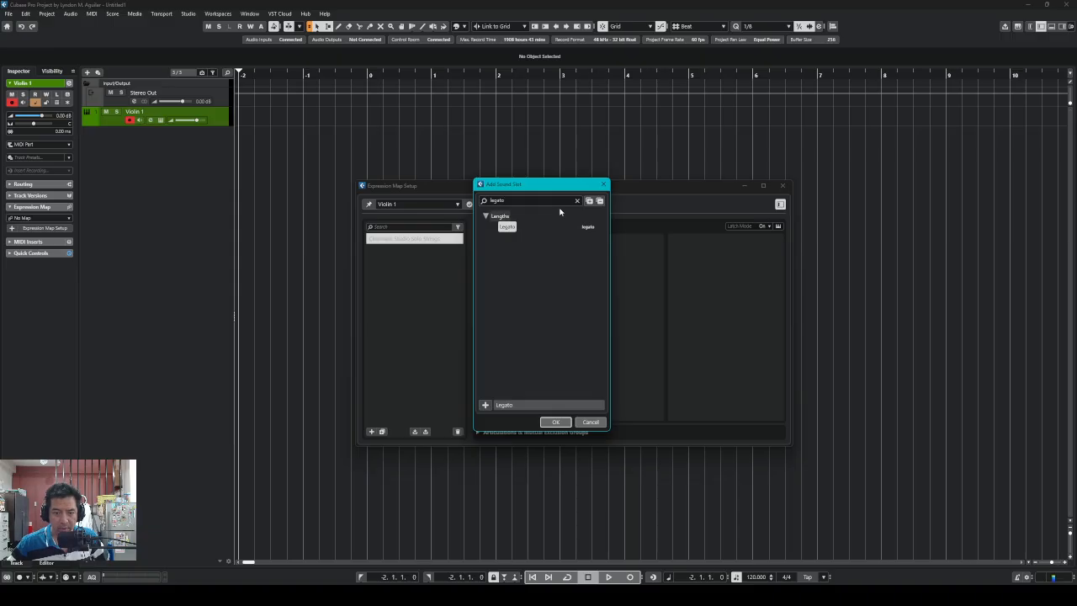
{"action": "left_click", "coordinate": [555, 422]}
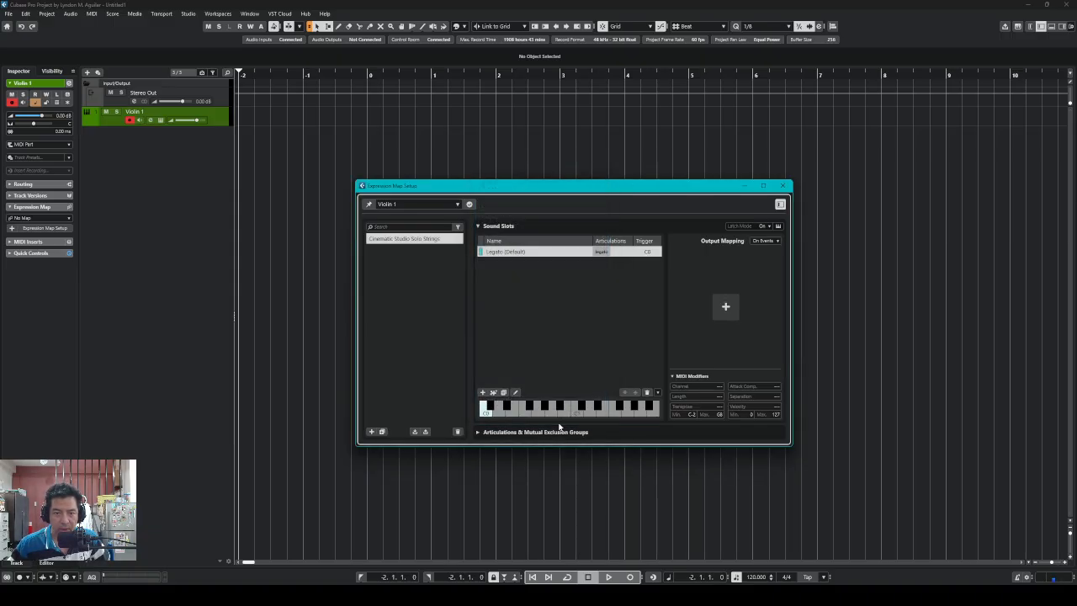
Place the CSSS Violin I Kontakt panel beside the Expression Map Setup window
{"action": "double_click", "coordinate": [544, 254]}
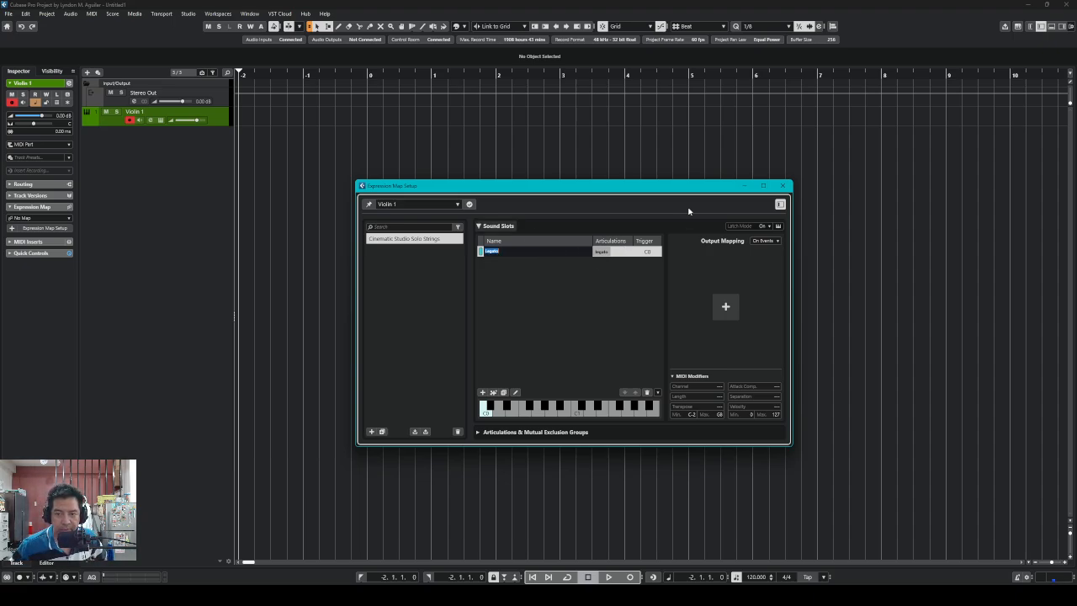
{"action": "left_click", "coordinate": [560, 272]}
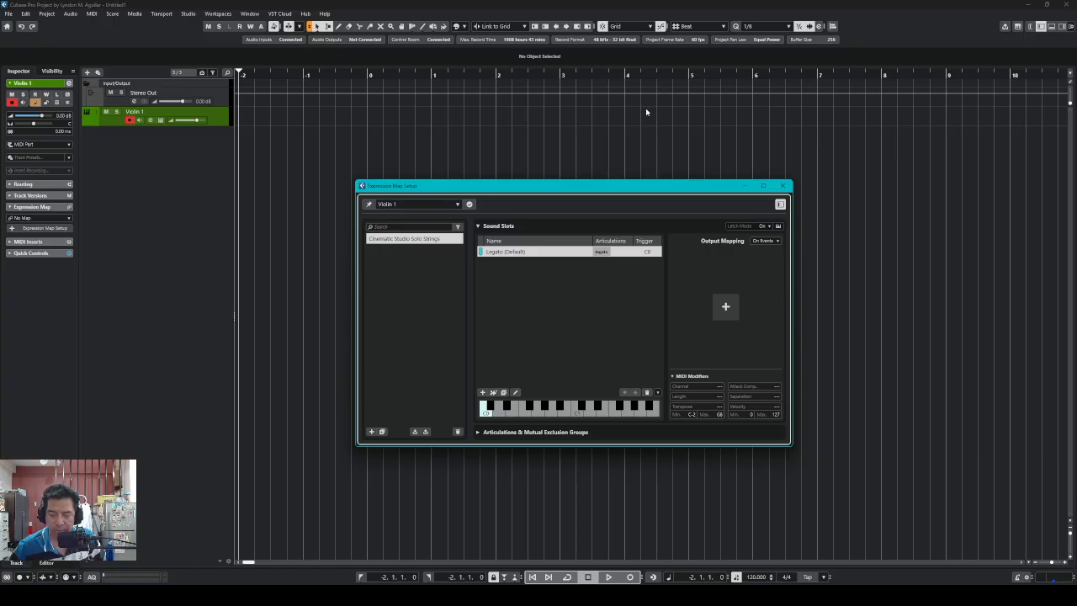
{"action": "left_click", "coordinate": [160, 120]}
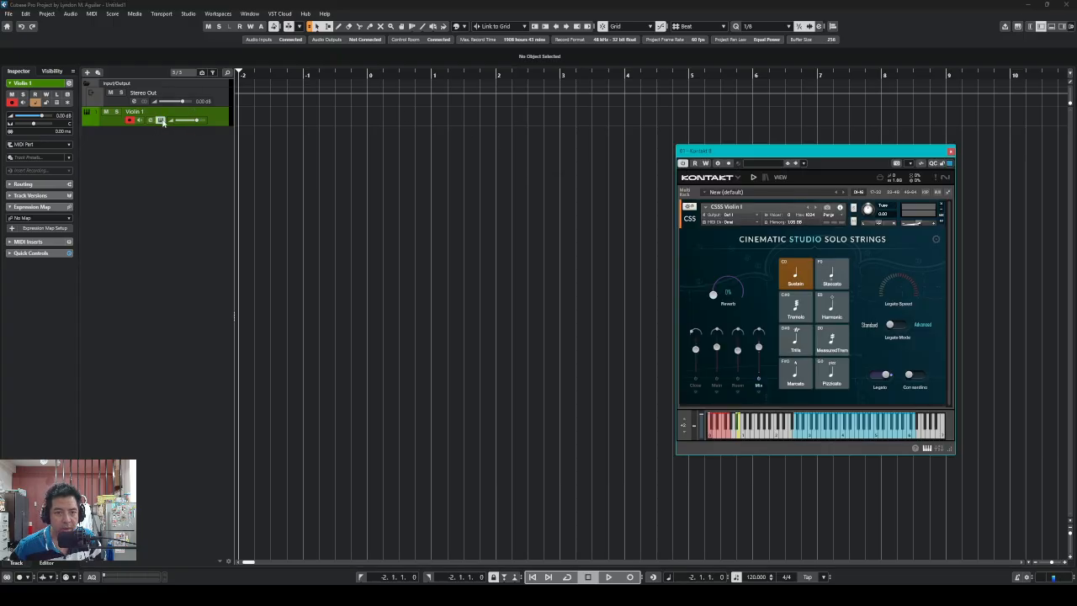
{"action": "left_click_drag", "start_coordinate": [898, 153], "coordinate": [1009, 131]}
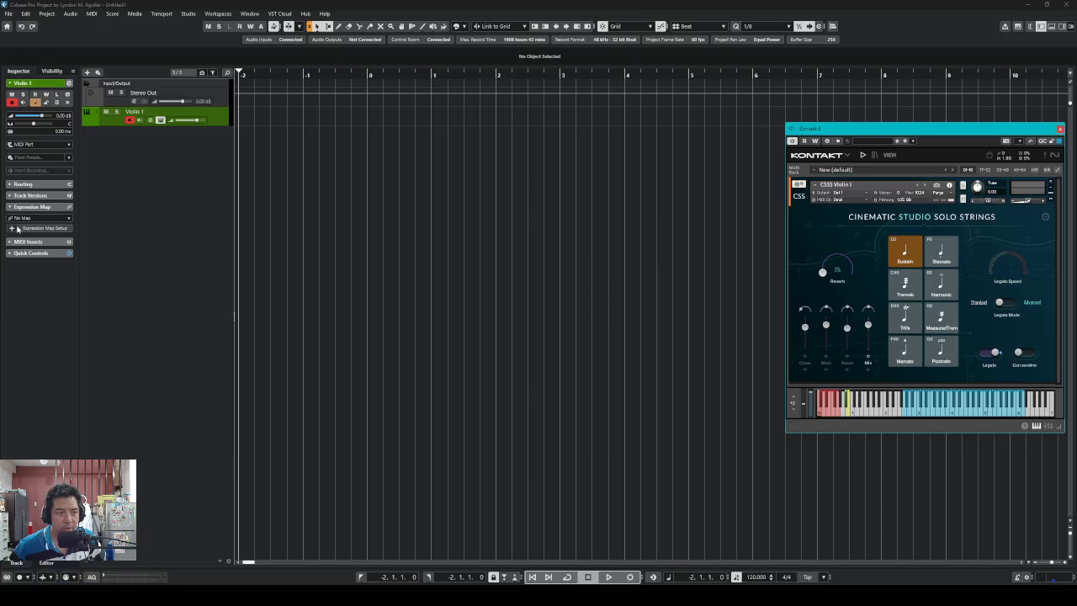
{"action": "left_click", "coordinate": [19, 230]}
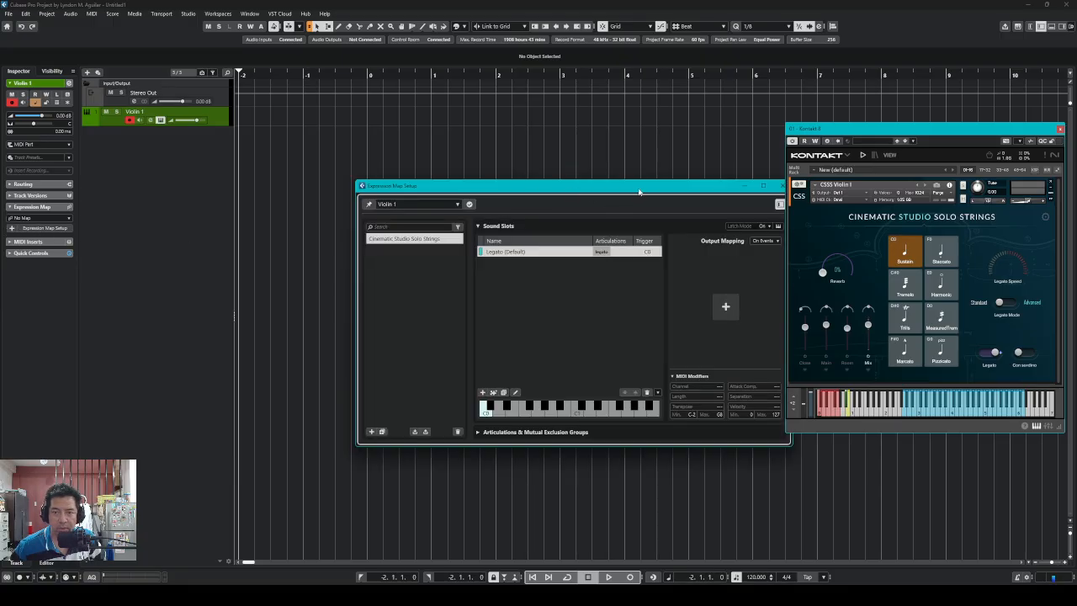
{"action": "left_click_drag", "start_coordinate": [636, 194], "coordinate": [589, 200]}
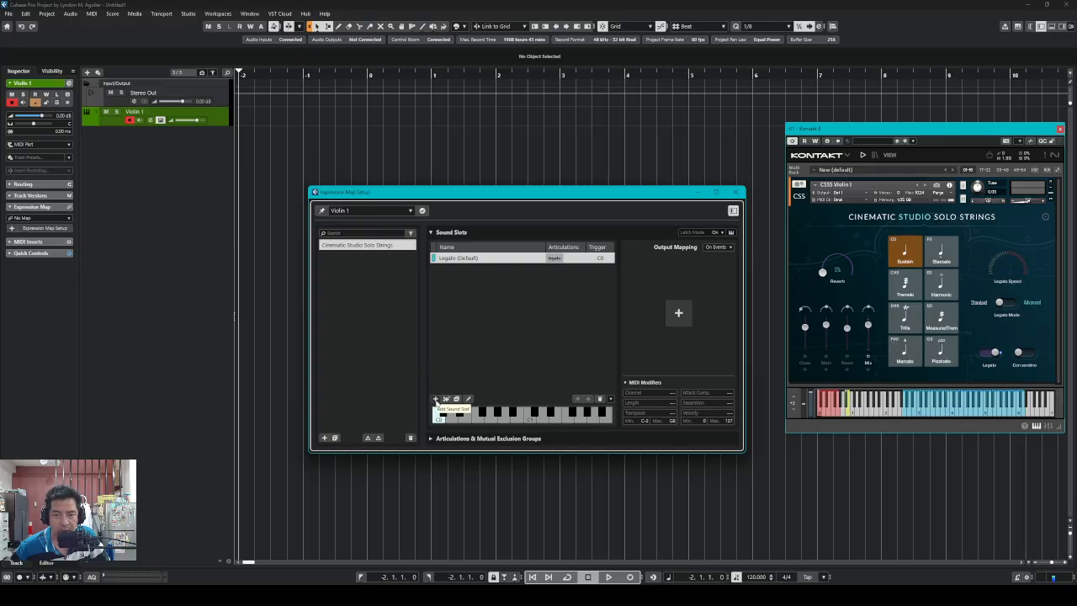
Add a Tremolo sound slot, found by searching 'trem', triggered at C#0
{"action": "left_click", "coordinate": [435, 399]}
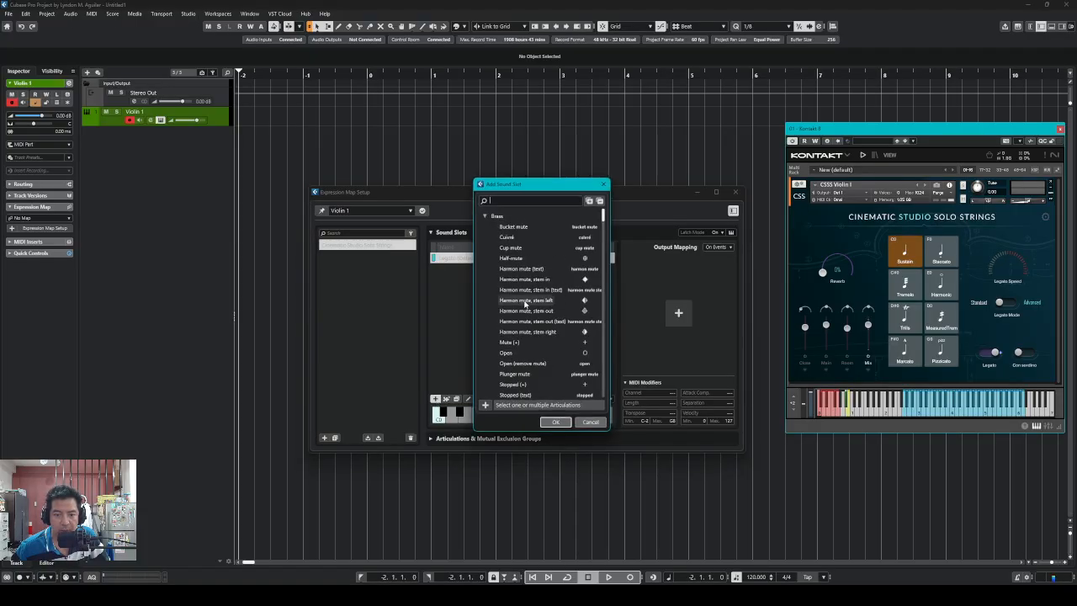
{"action": "scroll", "coordinate": [538, 336], "scroll_direction": "down", "scroll_amount": 3}
{"action": "scroll", "coordinate": [538, 337], "scroll_direction": "up", "scroll_amount": 3}
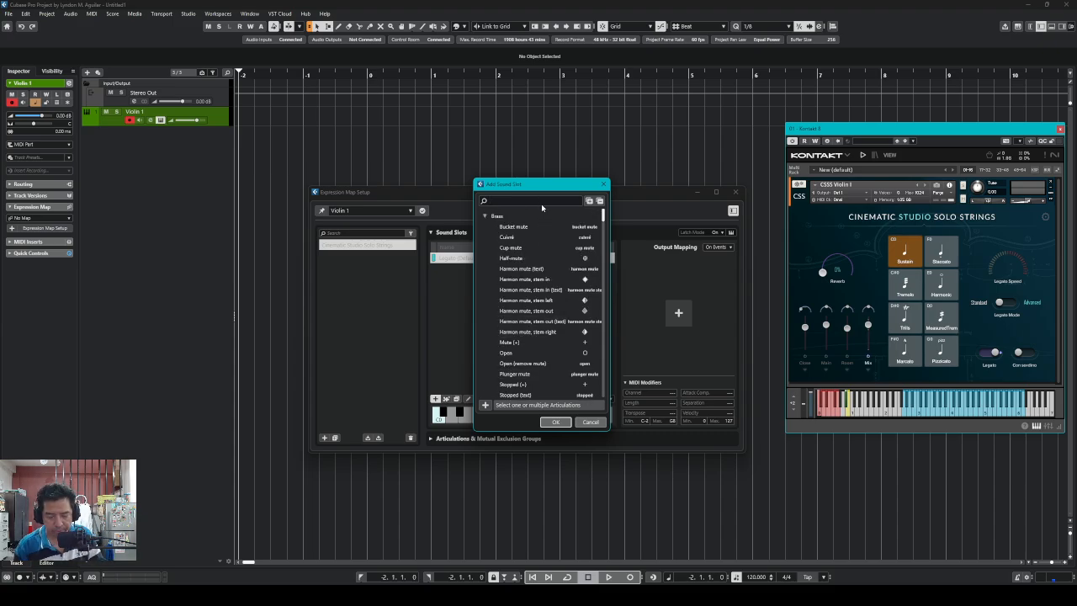
{"action": "type", "text": "tre"}
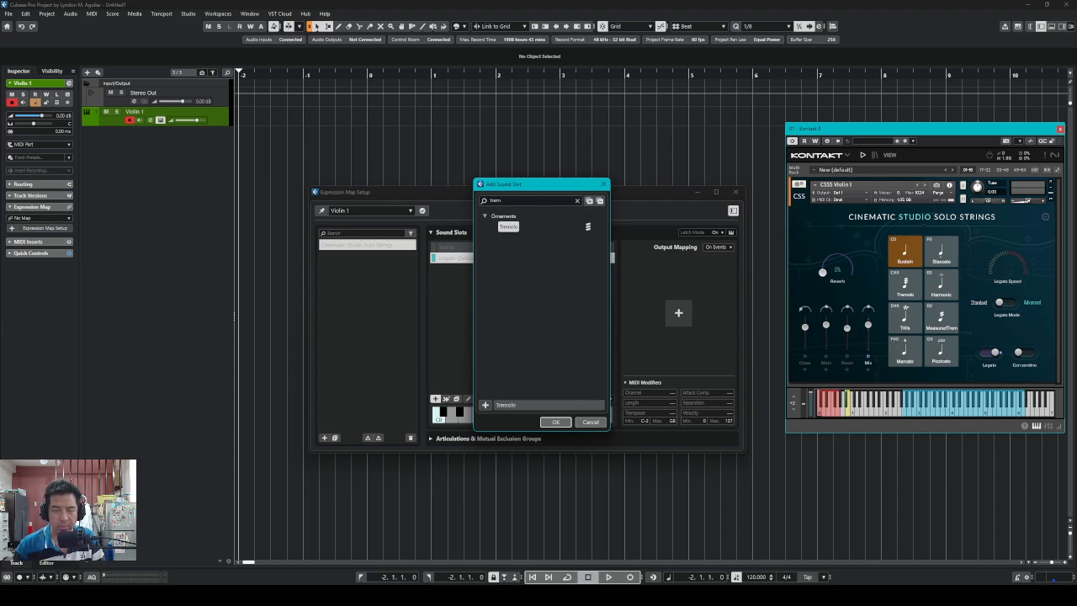
{"action": "type", "text": "m"}
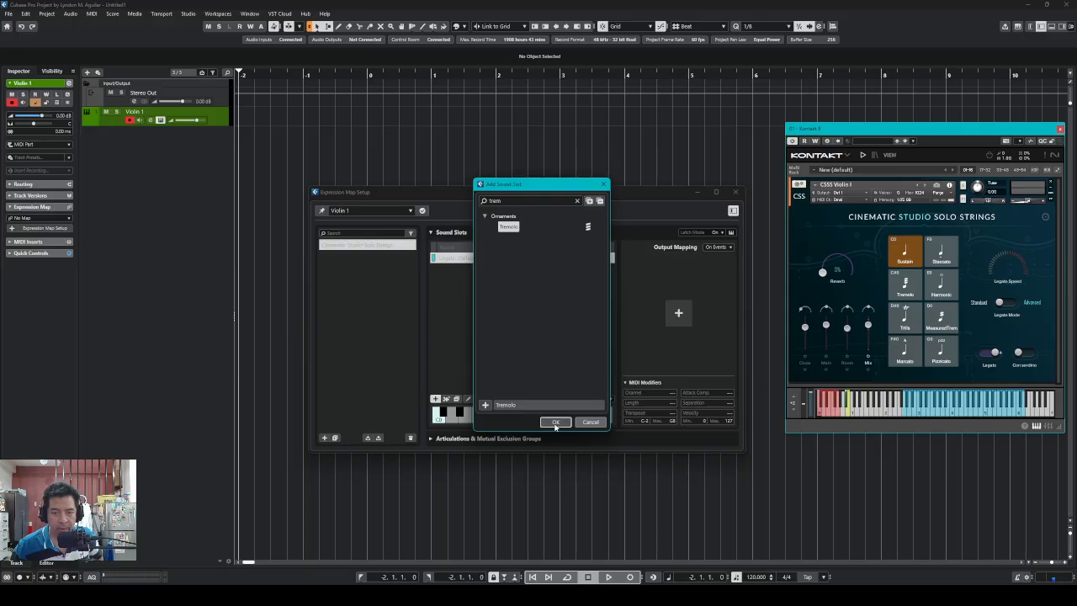
{"action": "left_click", "coordinate": [555, 423]}
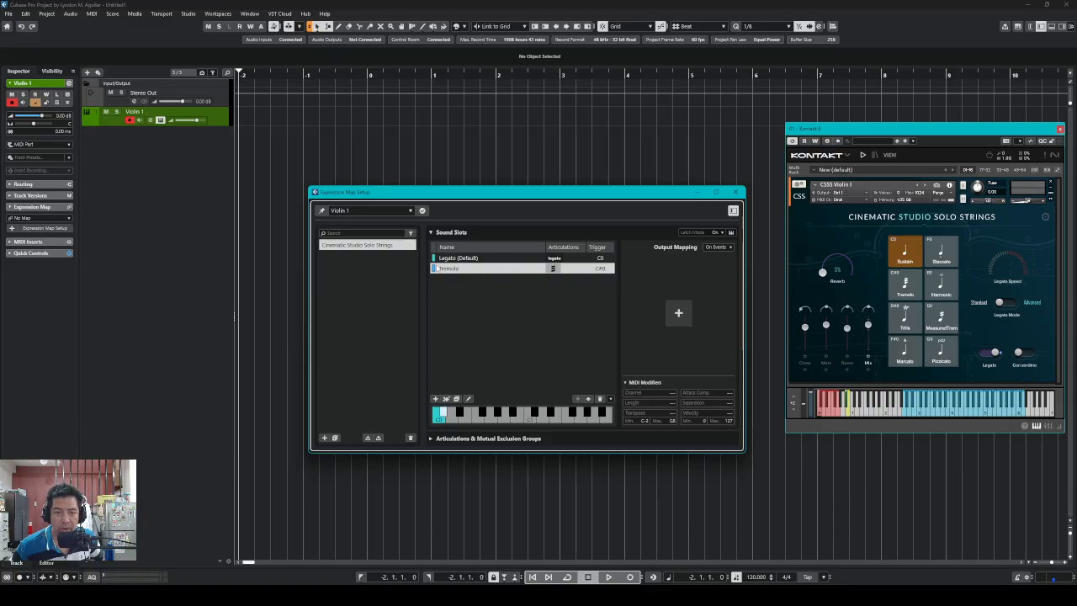
Add a second Tremolo sound slot and confirm D0 as its trigger note
{"action": "left_click", "coordinate": [435, 399]}
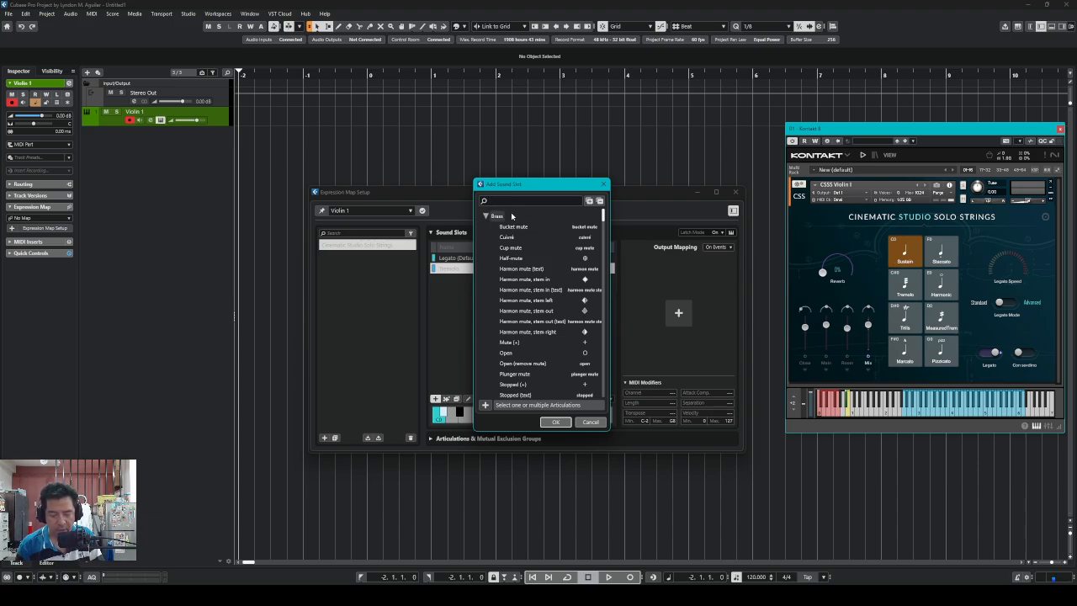
{"action": "type", "text": "tre"}
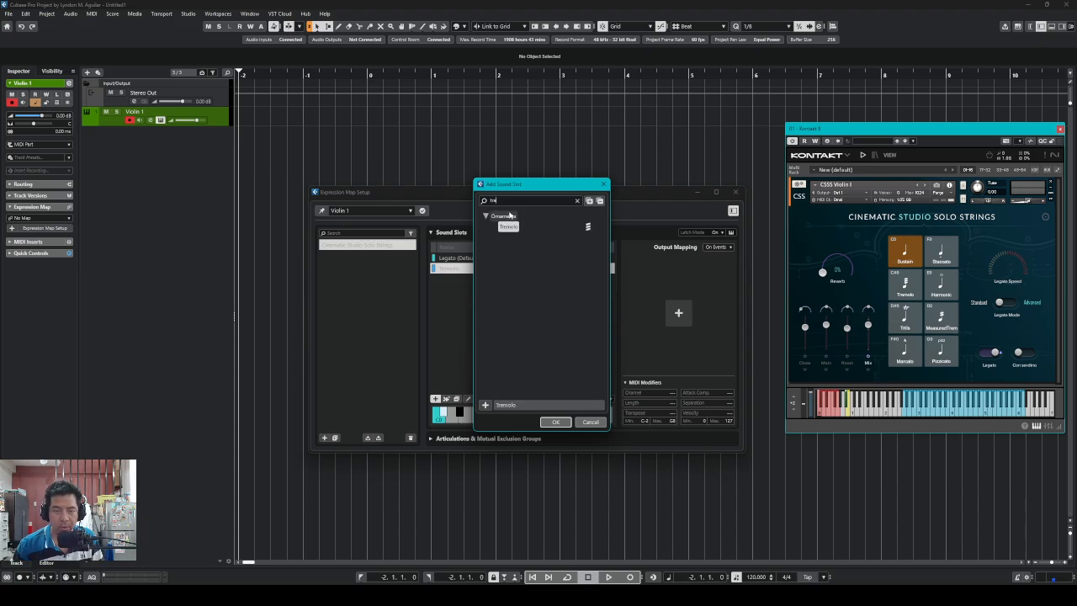
{"action": "left_click", "coordinate": [560, 422]}
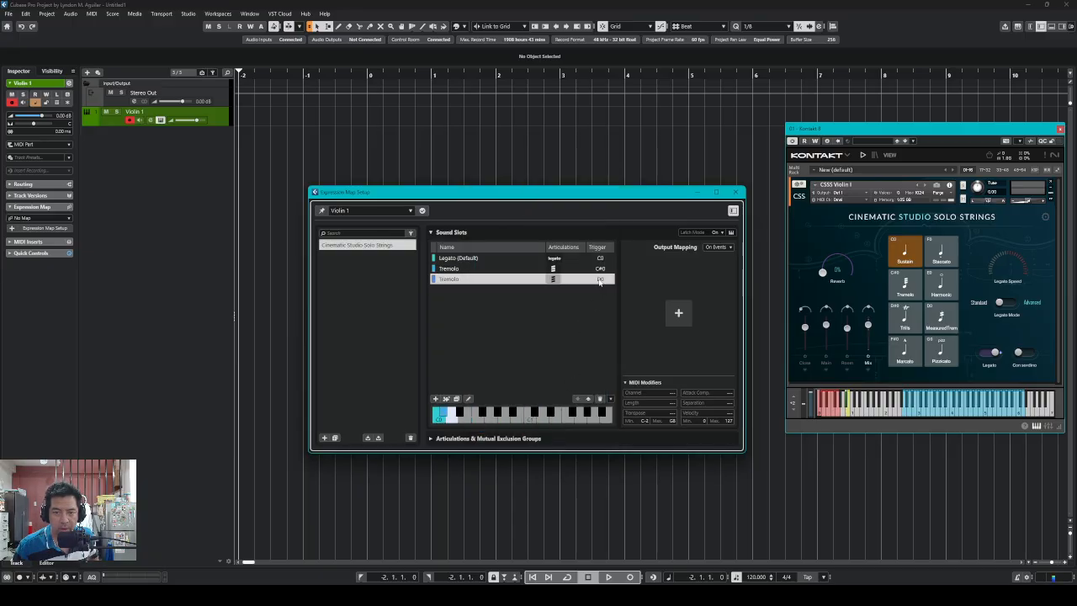
{"action": "double_click", "coordinate": [599, 280]}
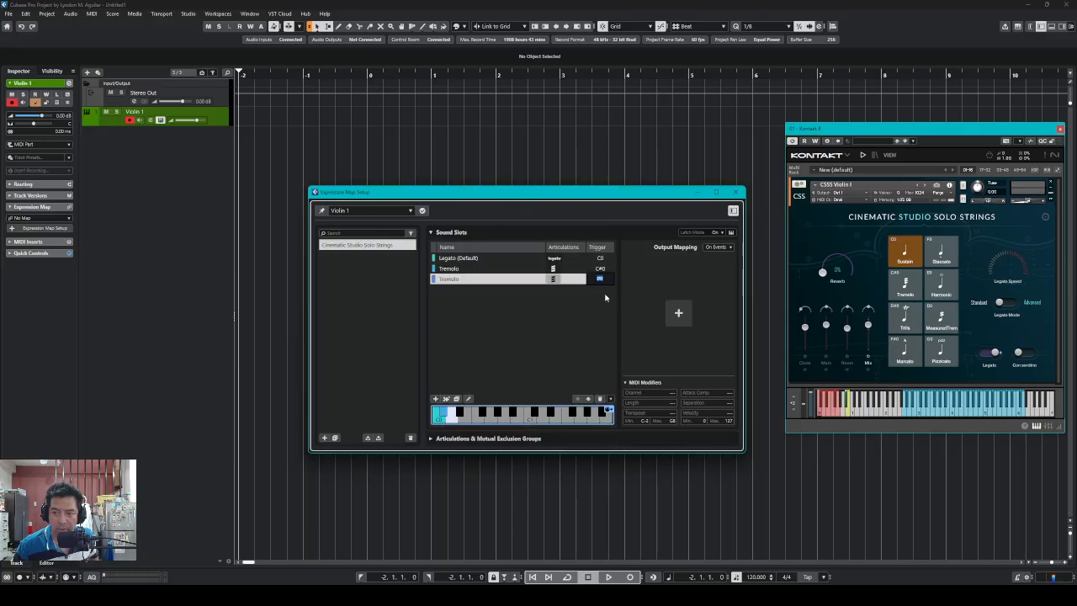
{"action": "key", "text": "Return"}
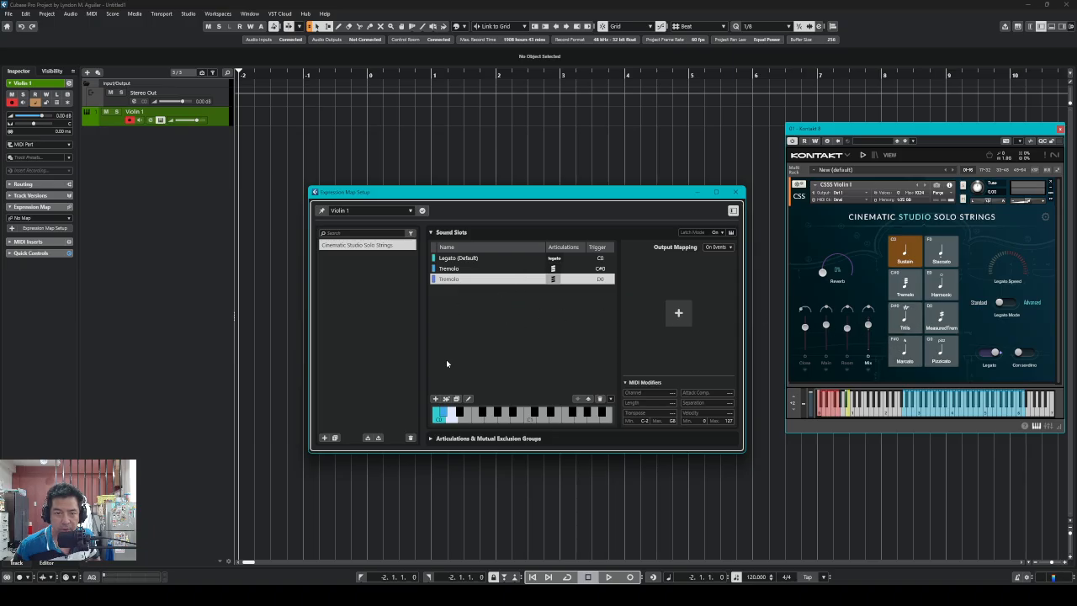
Add the Trill ornament sound slot, triggered at D#0, below the Tremolo slots
{"action": "left_click", "coordinate": [435, 399]}
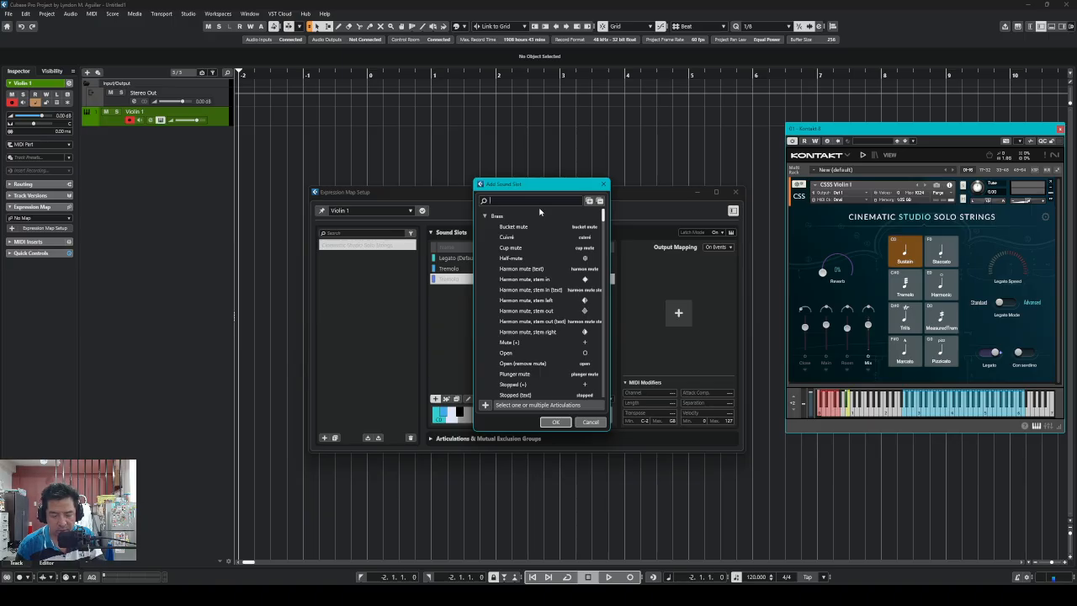
{"action": "type", "text": "trill"}
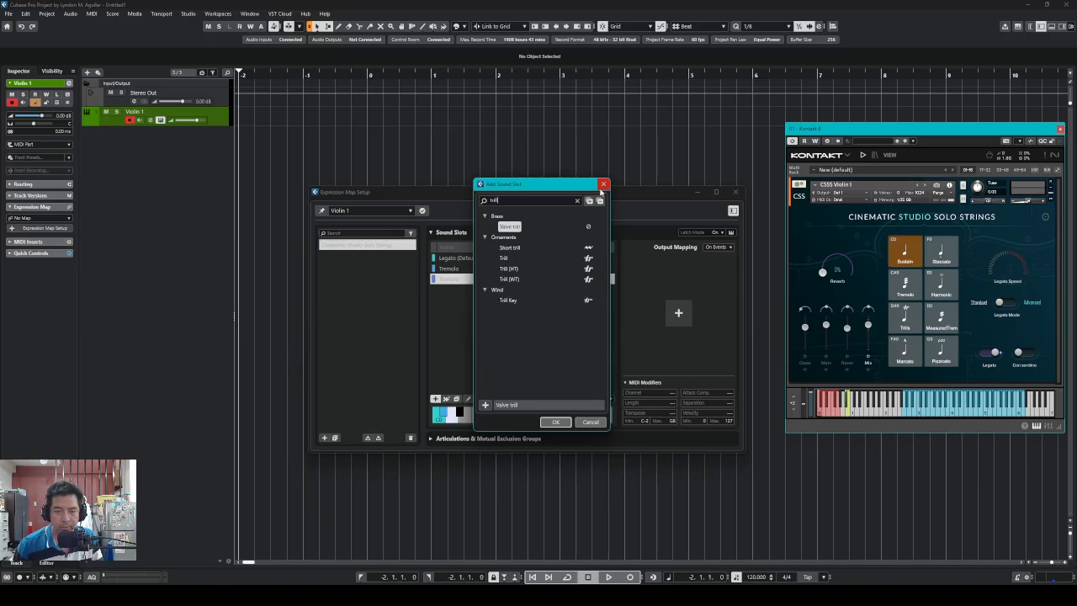
{"action": "left_click", "coordinate": [509, 259]}
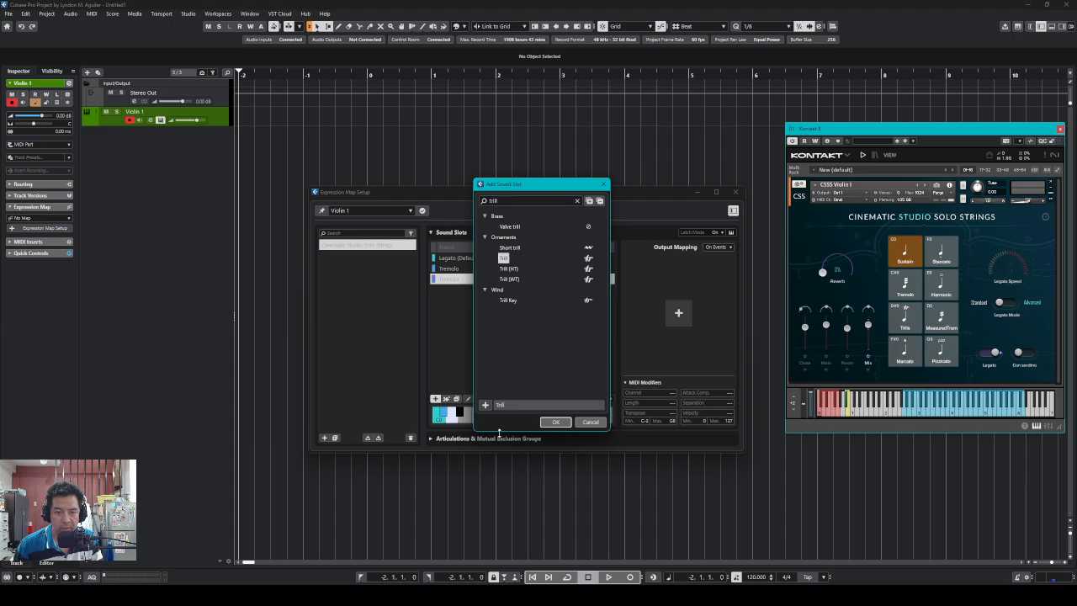
{"action": "left_click", "coordinate": [556, 423]}
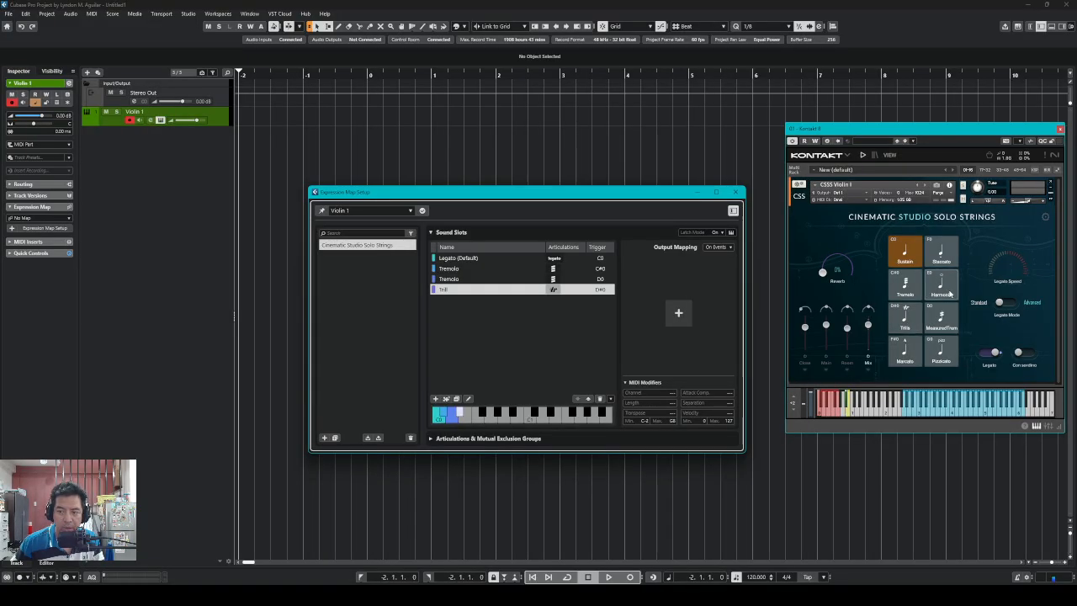
Search 'harmoni' and add the Harmonic (o) sound slot, triggered at E0
{"action": "left_click", "coordinate": [435, 402]}
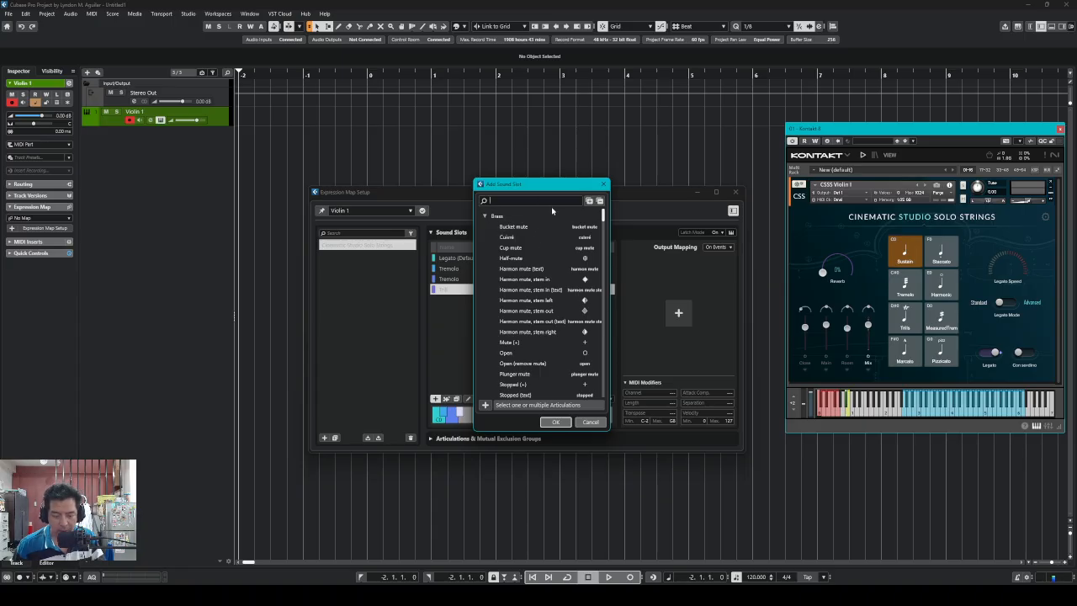
{"action": "type", "text": "har,pn"}
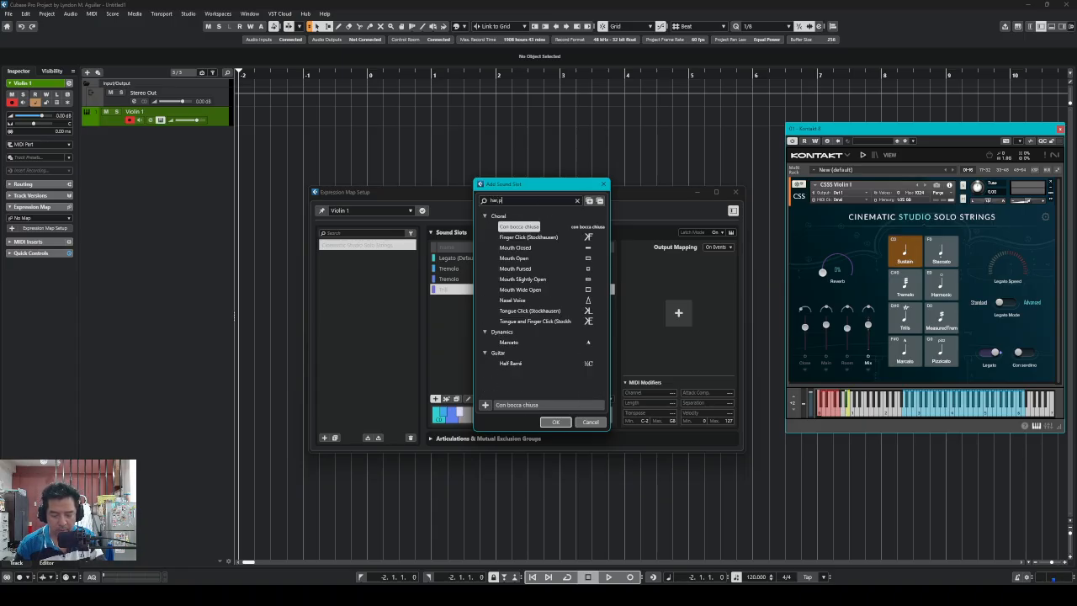
{"action": "key", "text": "BackSpace"}
{"action": "key", "text": "BackSpace"}
{"action": "key", "text": "BackSpace"}
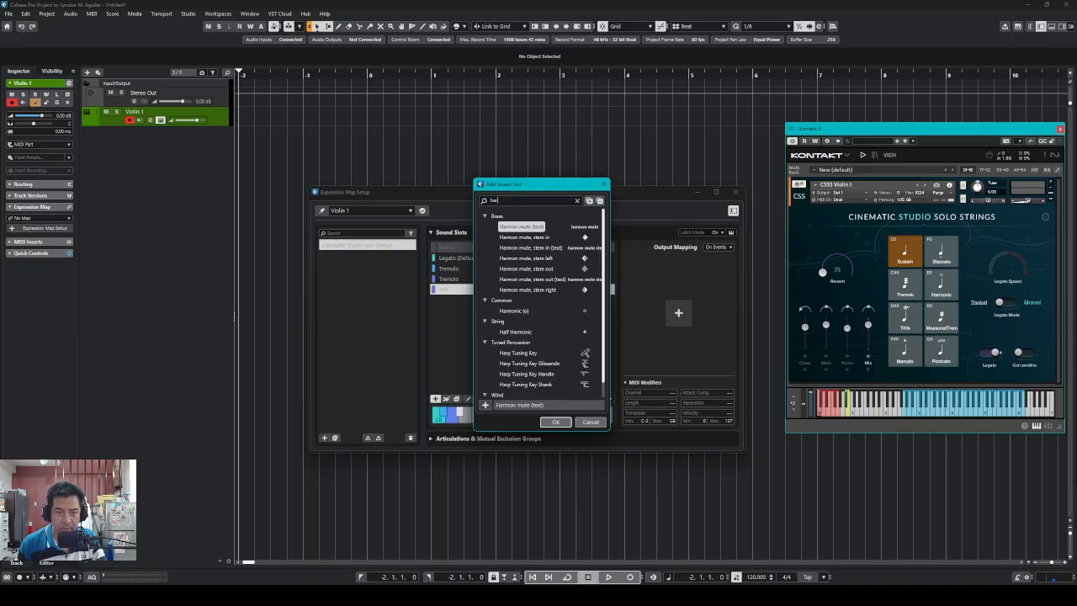
{"action": "type", "text": "monic"}
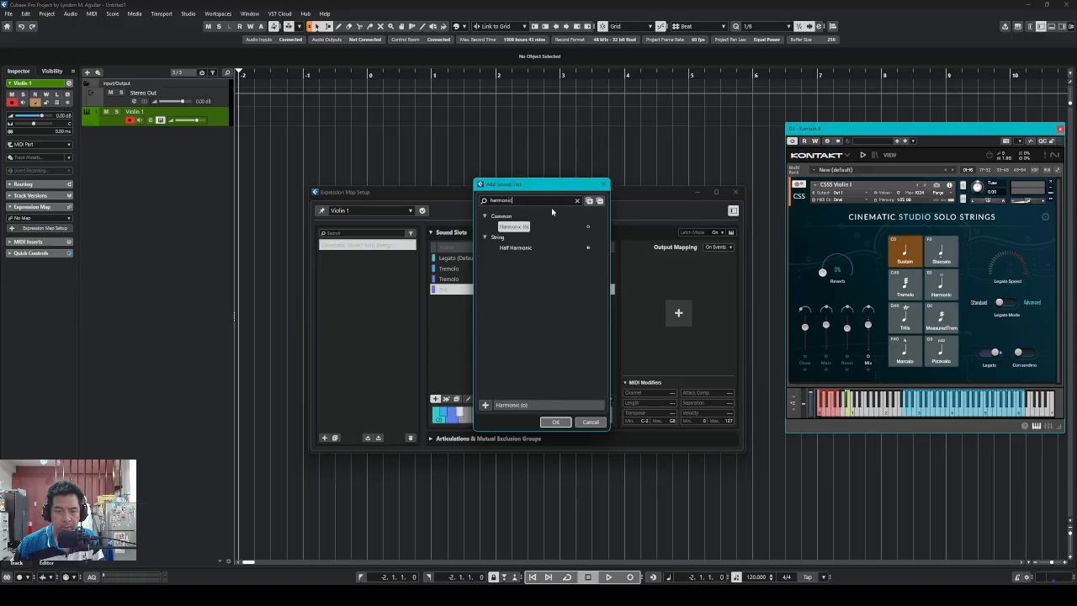
{"action": "left_click", "coordinate": [556, 422]}
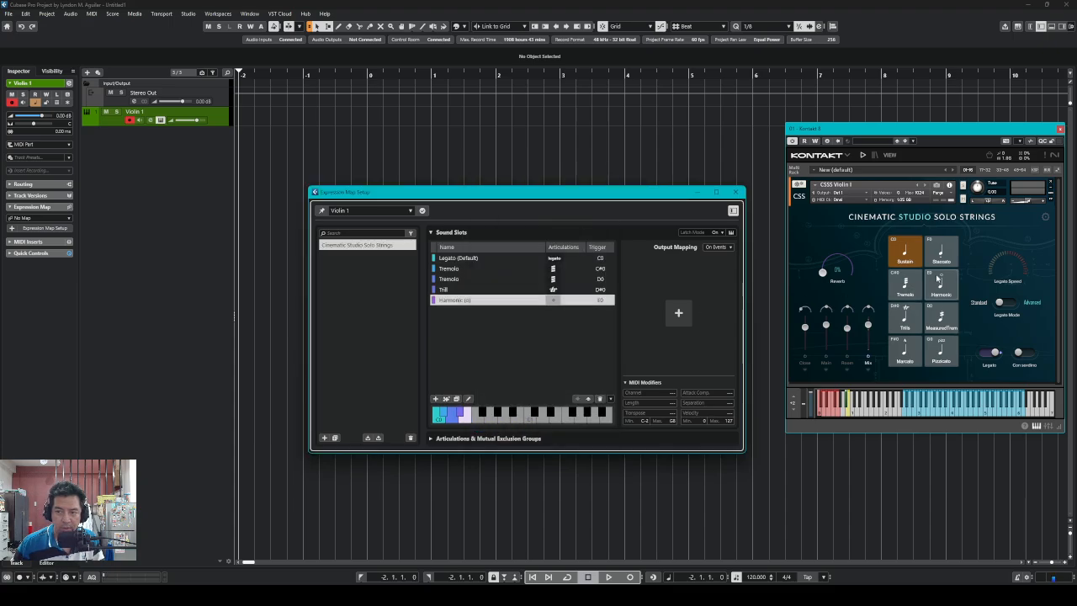
Add the Staccato sound slot from Lengths, triggered at F0
{"action": "left_click", "coordinate": [435, 398]}
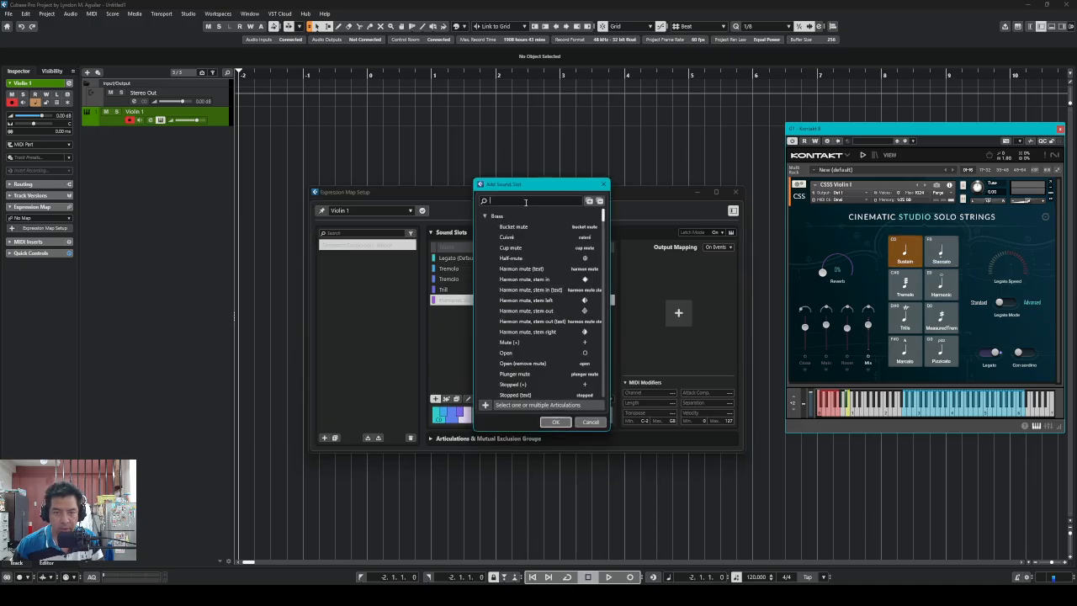
{"action": "type", "text": "stac"}
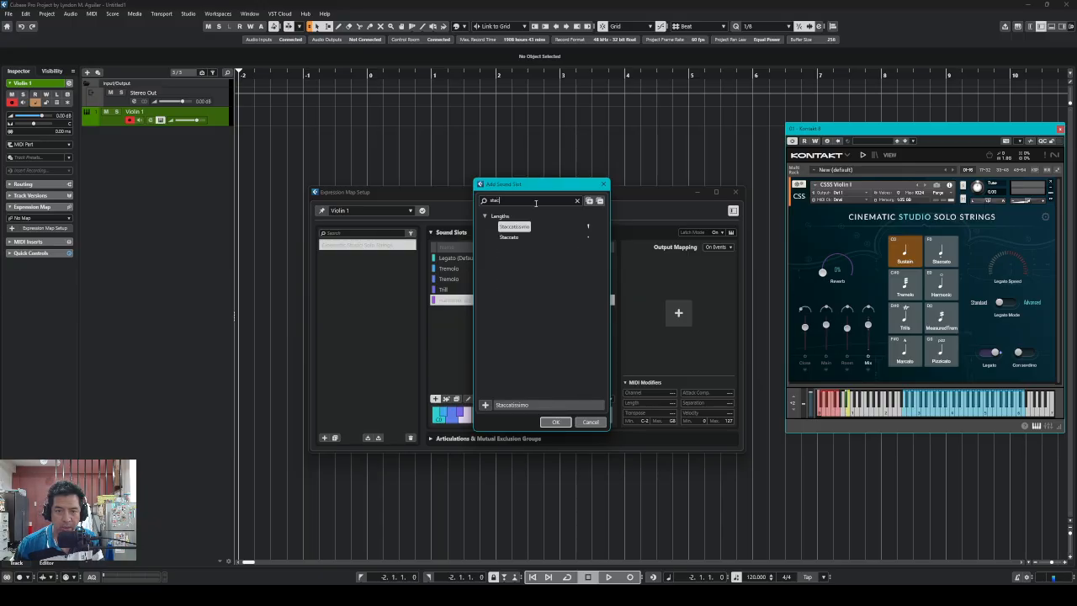
{"action": "left_click", "coordinate": [518, 239]}
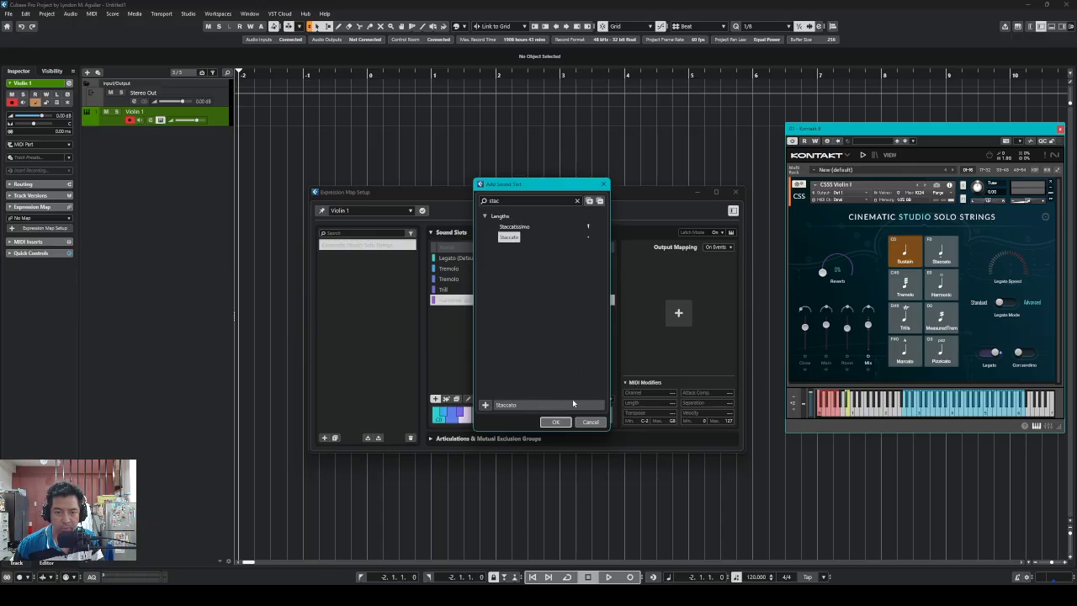
{"action": "left_click", "coordinate": [561, 423]}
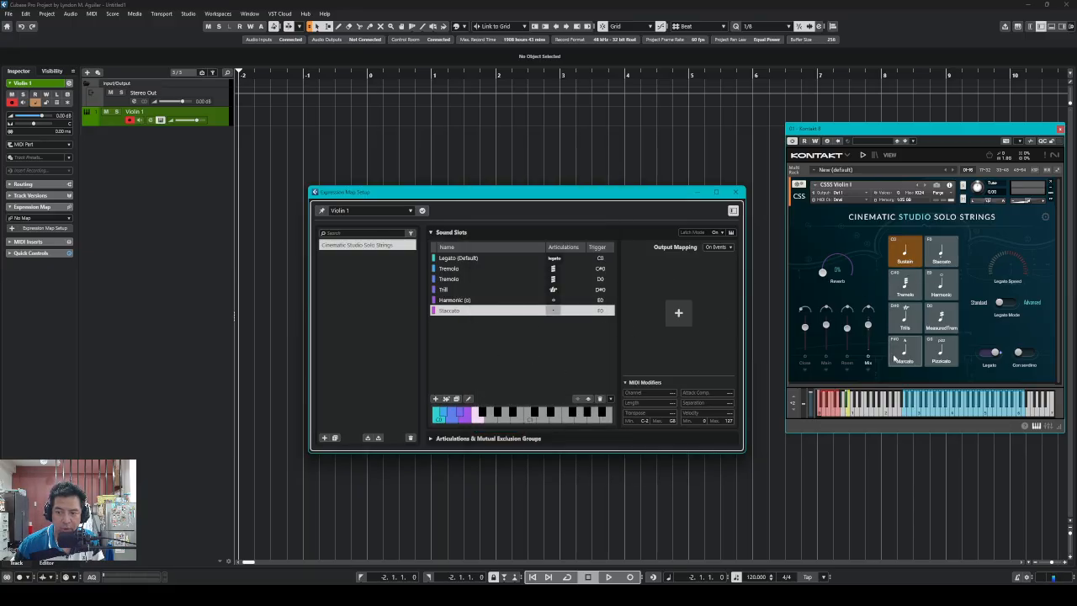
Add the Dynamics Marcato sound slot, triggered at F#0, below Staccato
{"action": "left_click", "coordinate": [435, 398]}
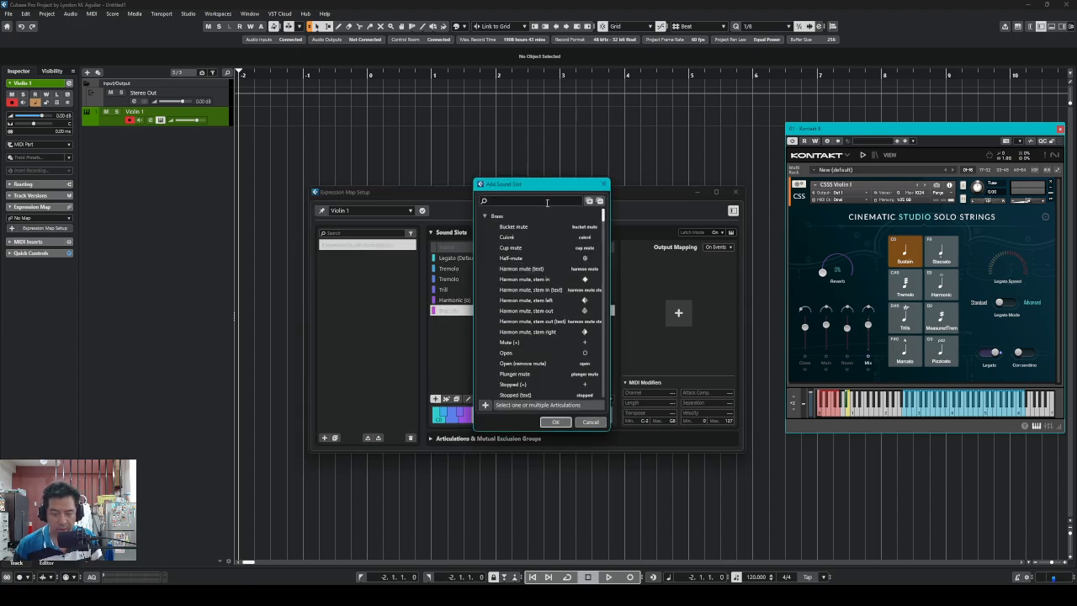
{"action": "type", "text": "Marcato"}
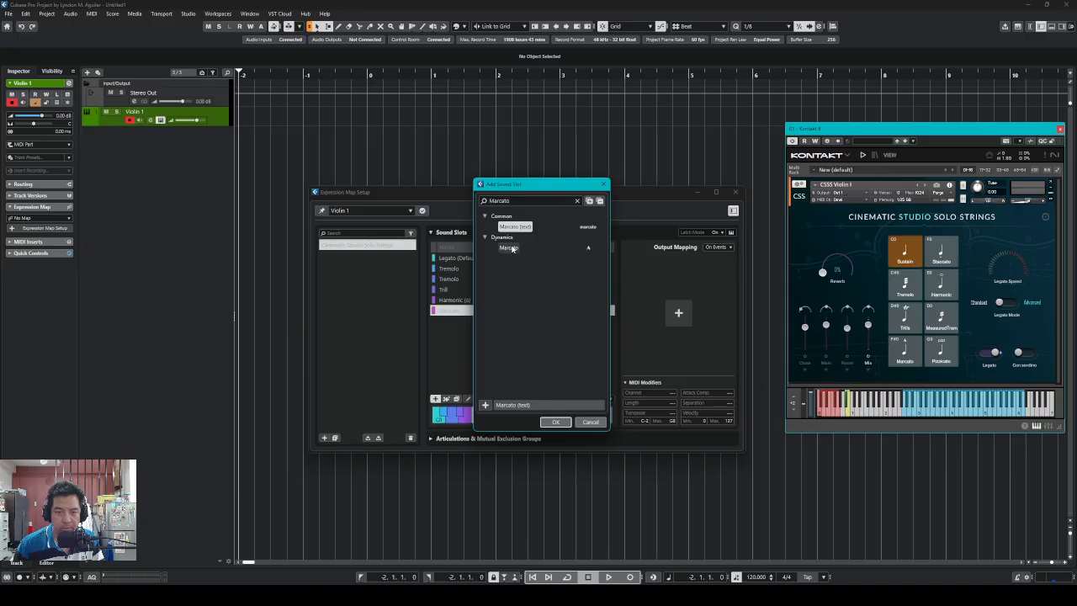
{"action": "left_click", "coordinate": [511, 248]}
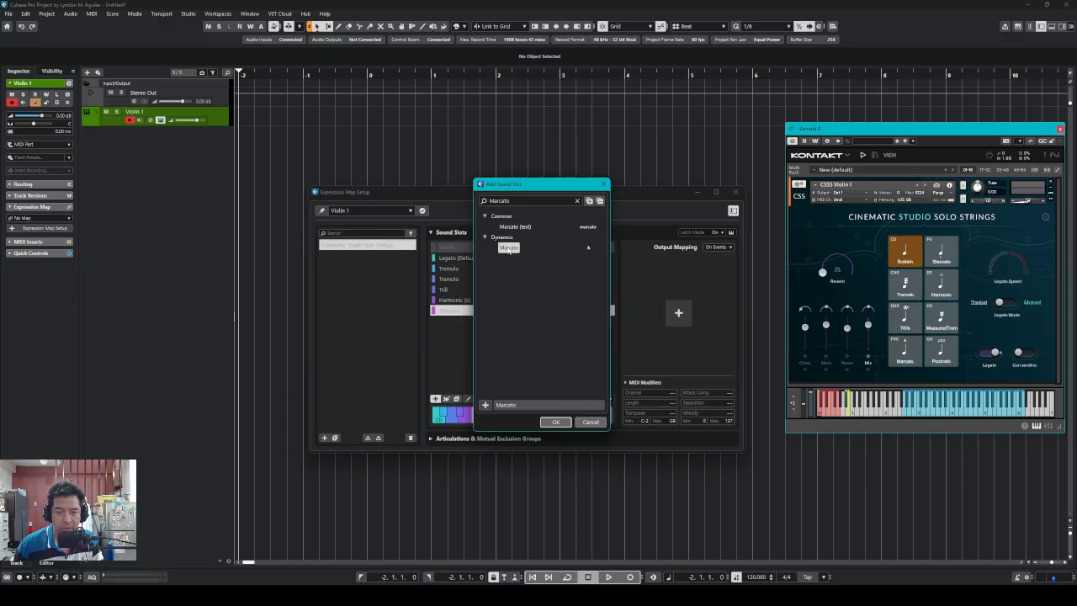
{"action": "left_click", "coordinate": [555, 421]}
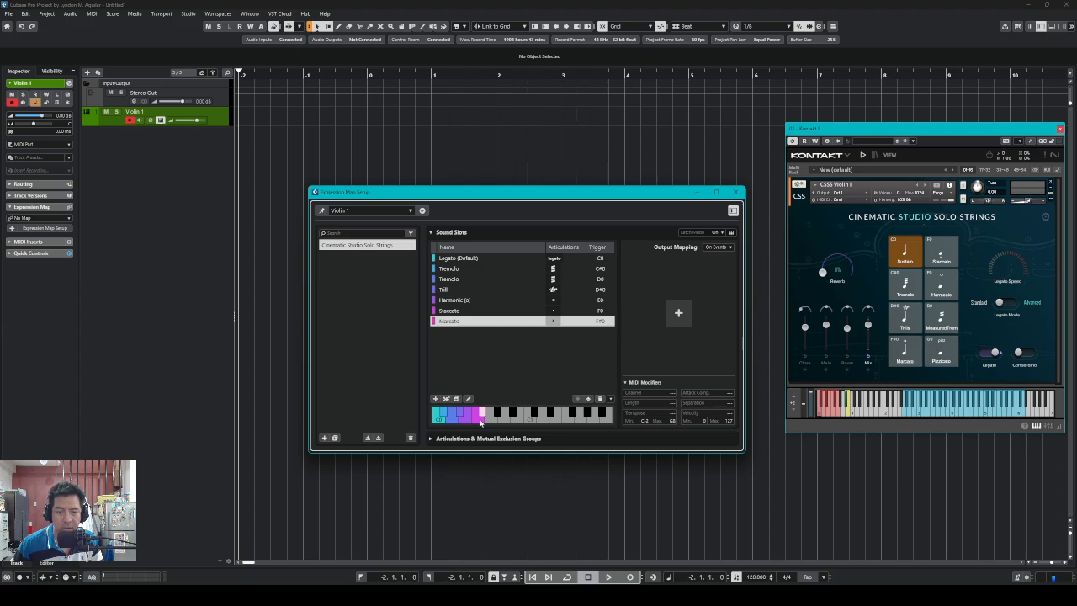
Add the Pizzicato sound slot on G0, then select Legato (Default)
{"action": "left_click", "coordinate": [435, 399]}
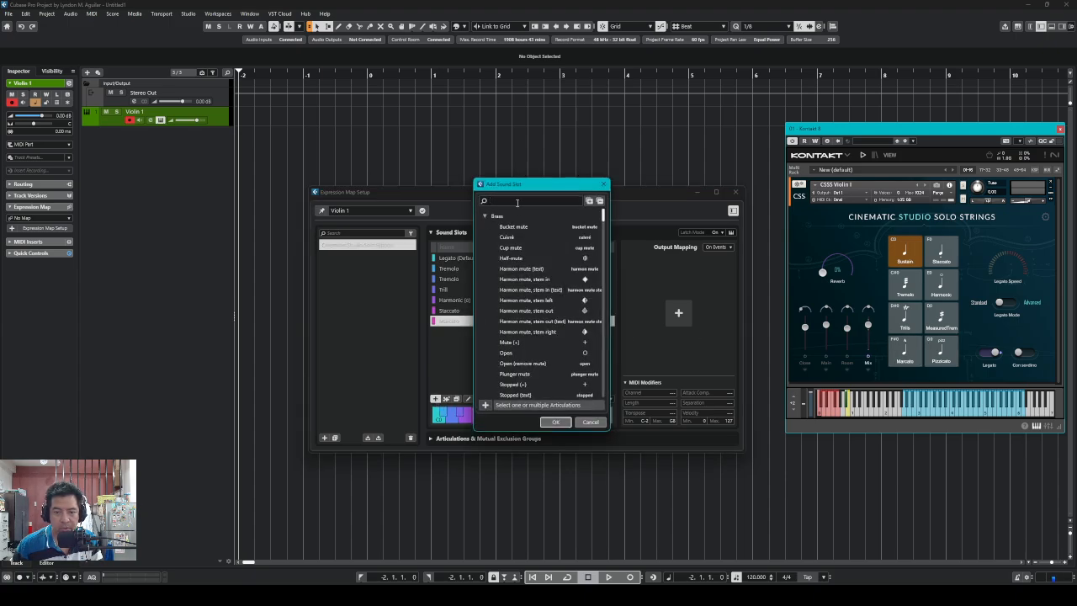
{"action": "type", "text": "pi"}
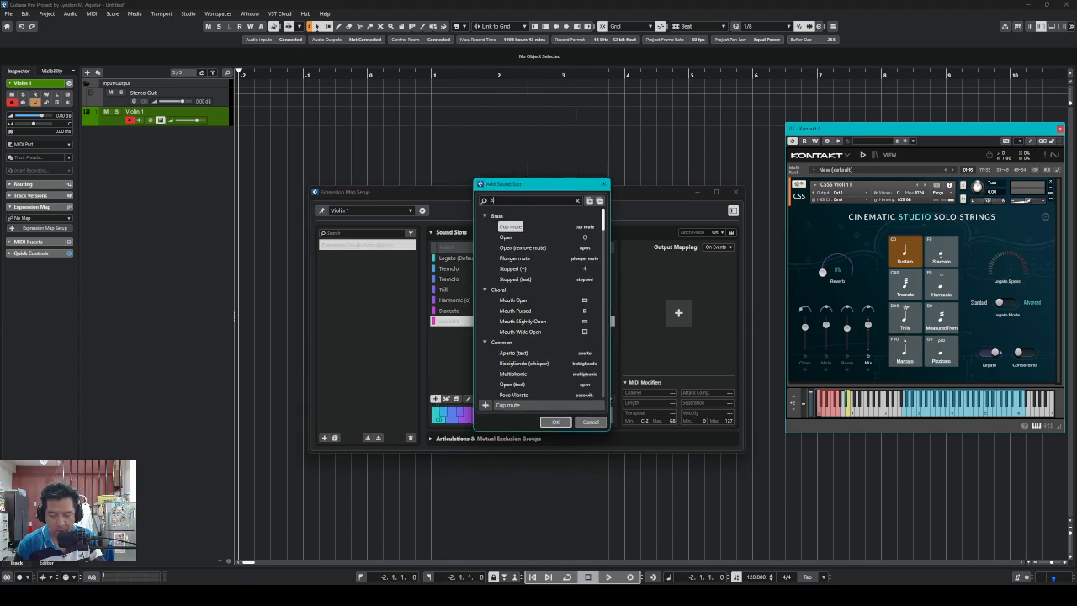
{"action": "type", "text": "zz."}
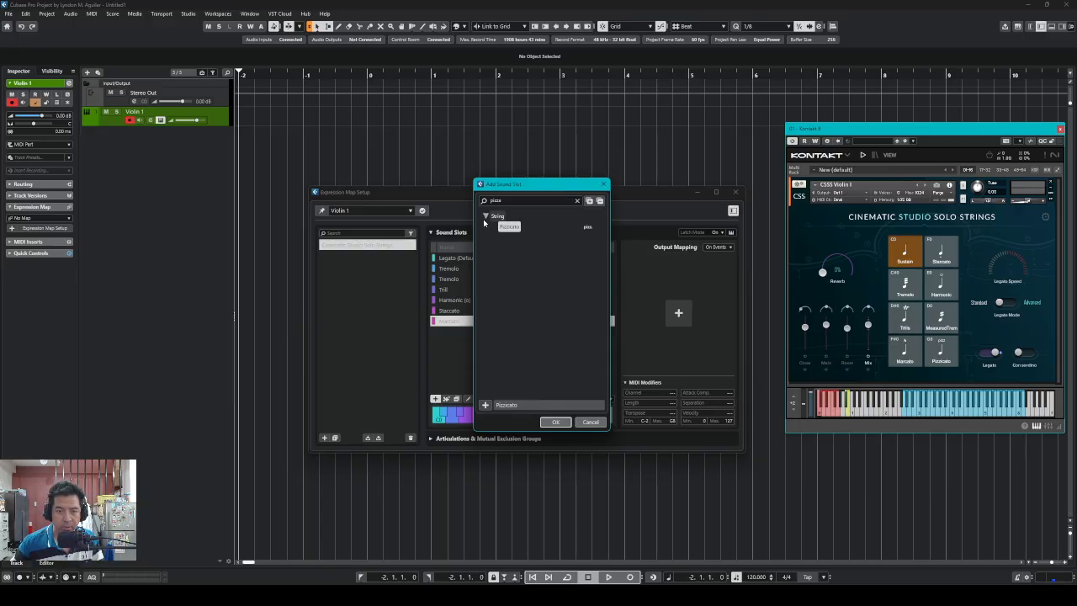
{"action": "left_click", "coordinate": [555, 423]}
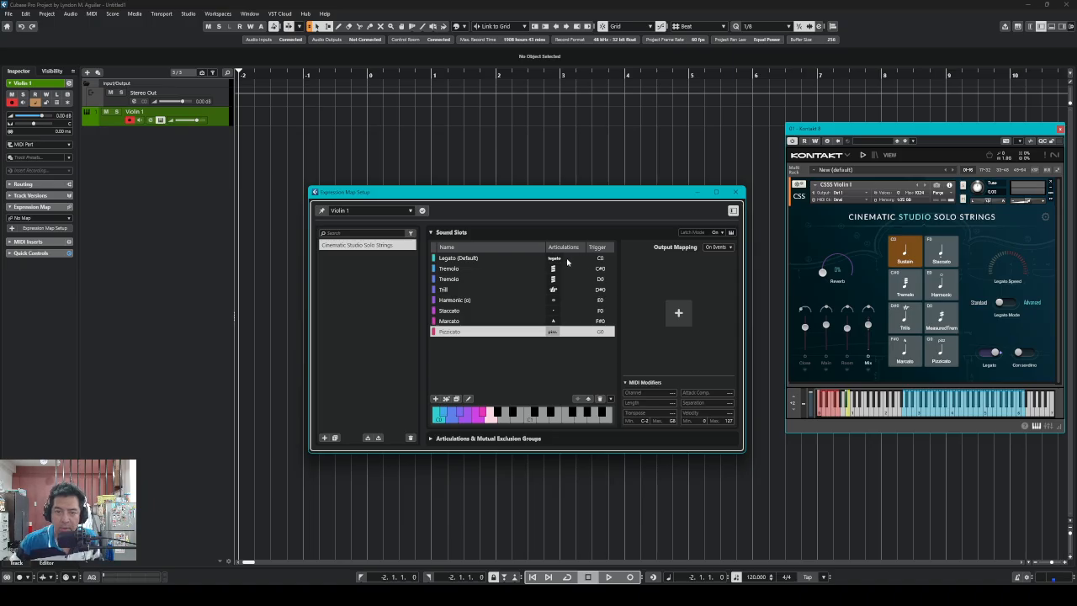
{"action": "left_click", "coordinate": [491, 264]}
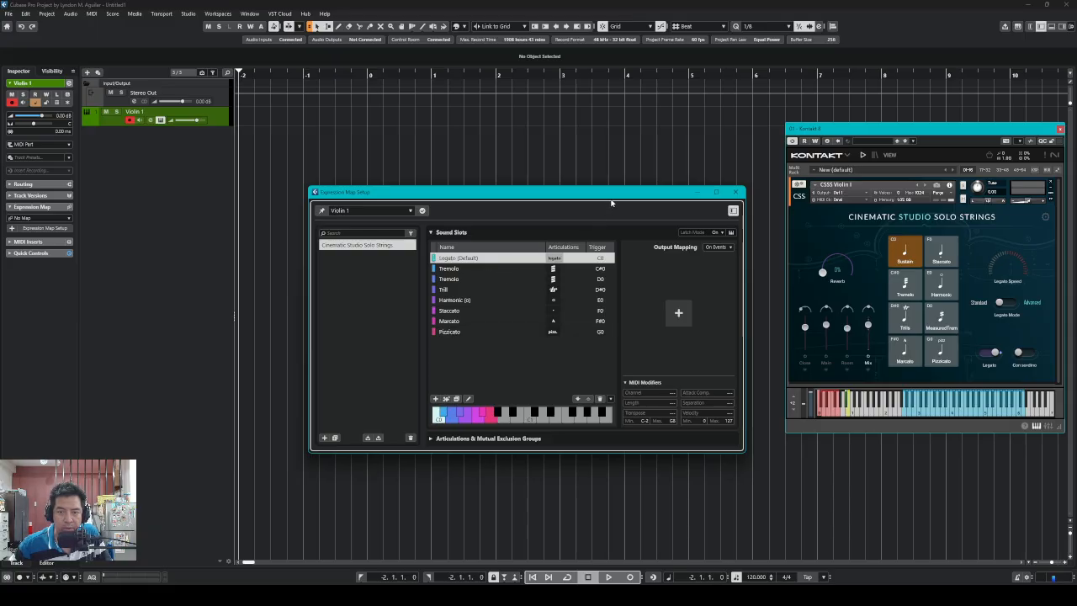
Give Legato (Default) a Note-On C0 output mapping with velocity 120
{"action": "left_click_drag", "start_coordinate": [614, 194], "coordinate": [578, 251]}
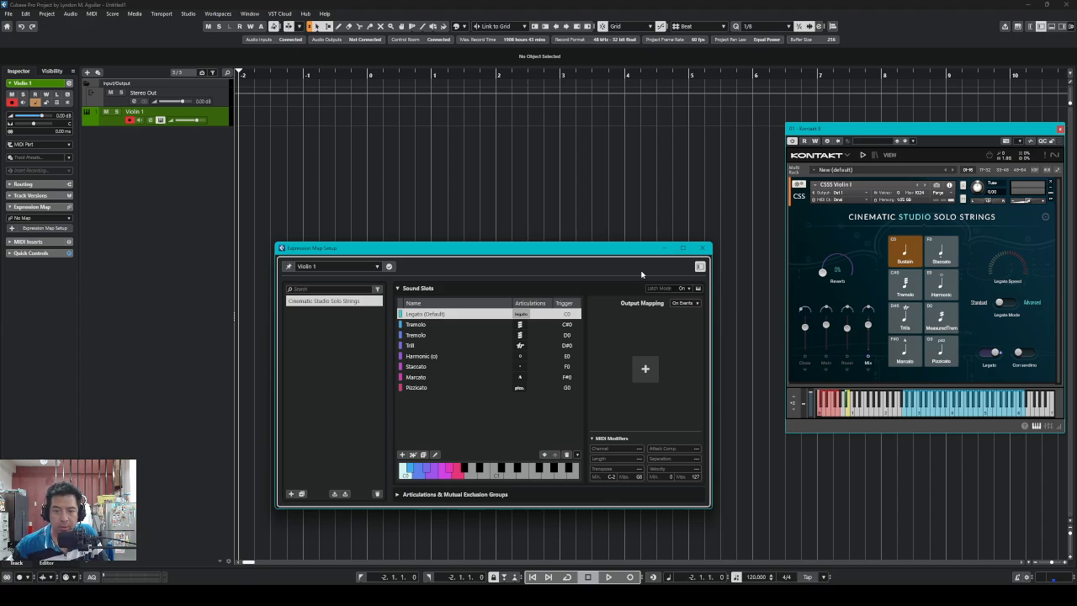
{"action": "left_click_drag", "start_coordinate": [649, 250], "coordinate": [615, 272]}
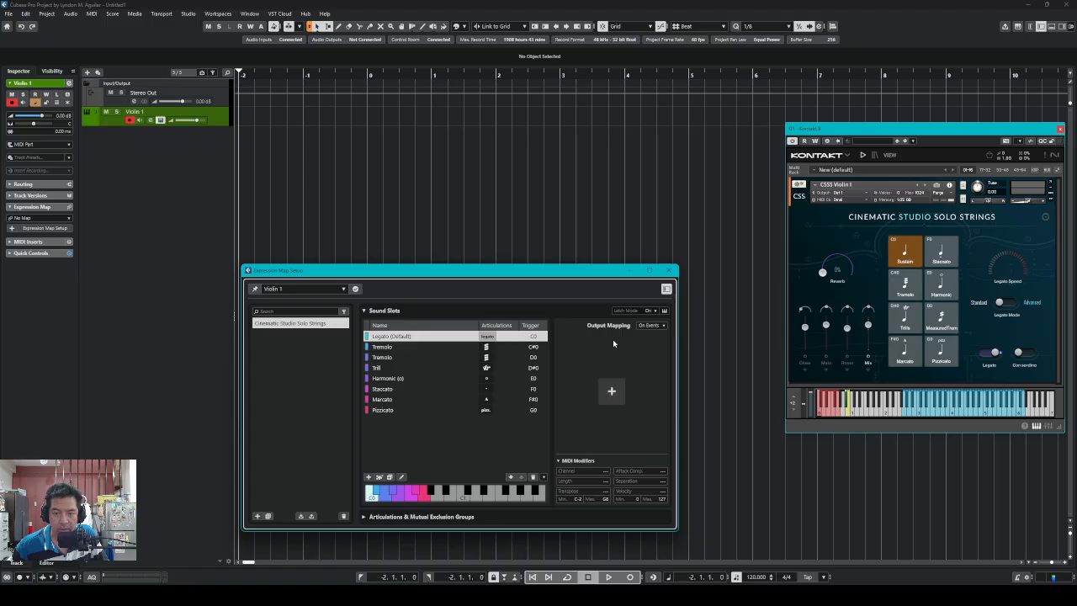
{"action": "left_click", "coordinate": [611, 391]}
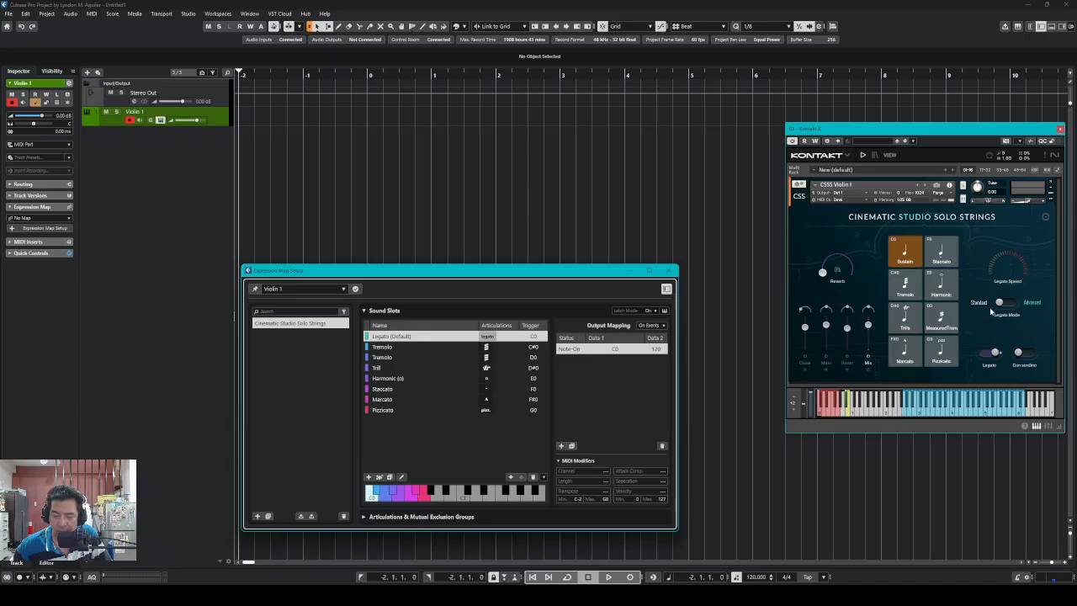
Inspect the first Legato mapping's velocity, note and message type, leaving them unchanged
{"action": "left_click", "coordinate": [655, 351]}
{"action": "left_click", "coordinate": [640, 351]}
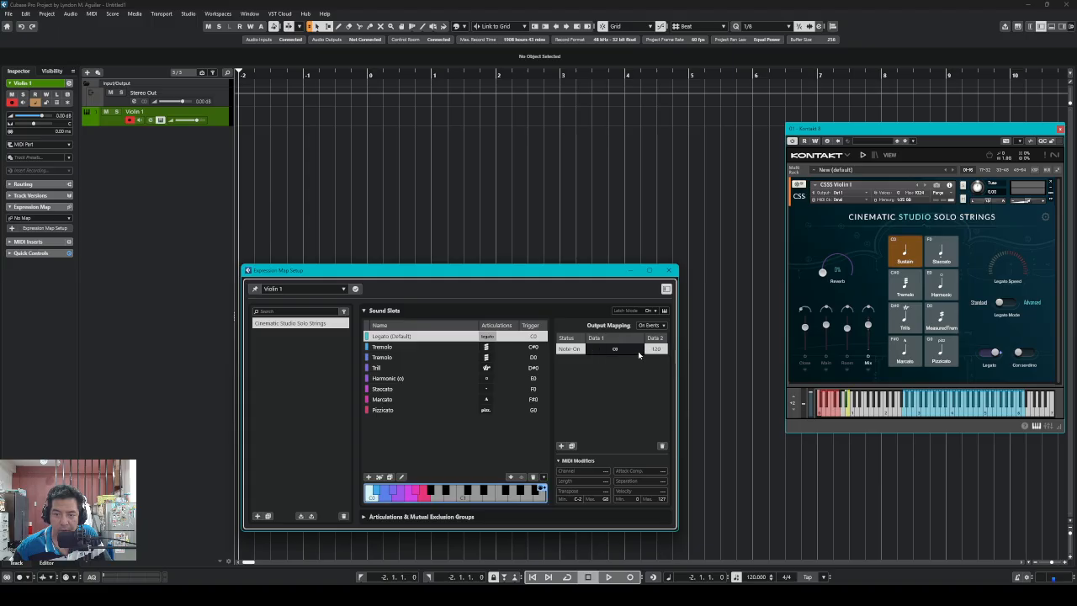
{"action": "left_click", "coordinate": [573, 351]}
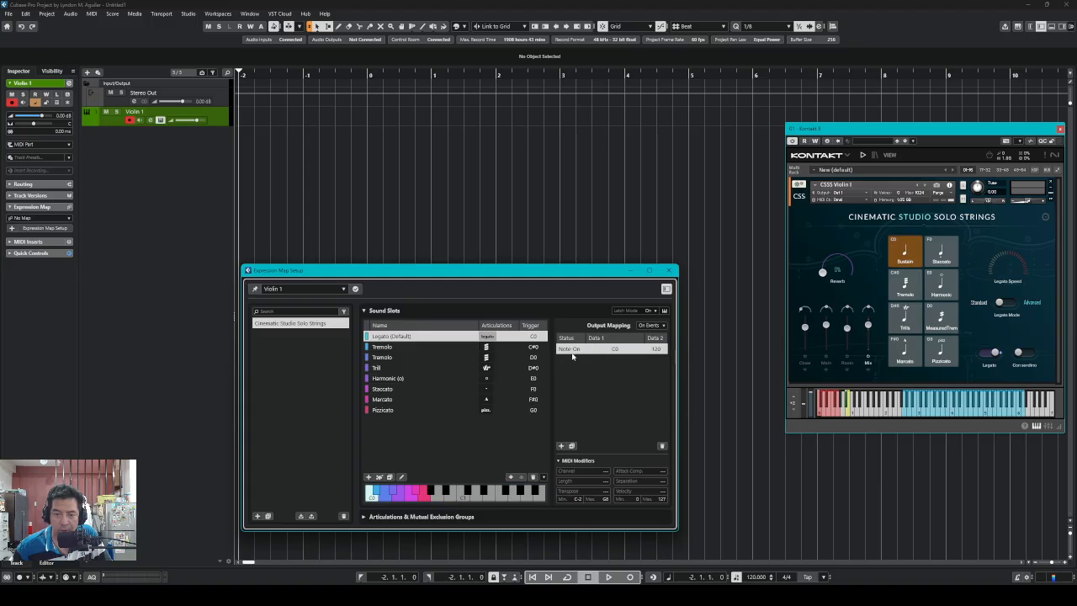
{"action": "left_click", "coordinate": [641, 372]}
Add a second Note-On C0 mapping and lower its Data 2 velocity to 20
{"action": "left_click", "coordinate": [561, 445]}
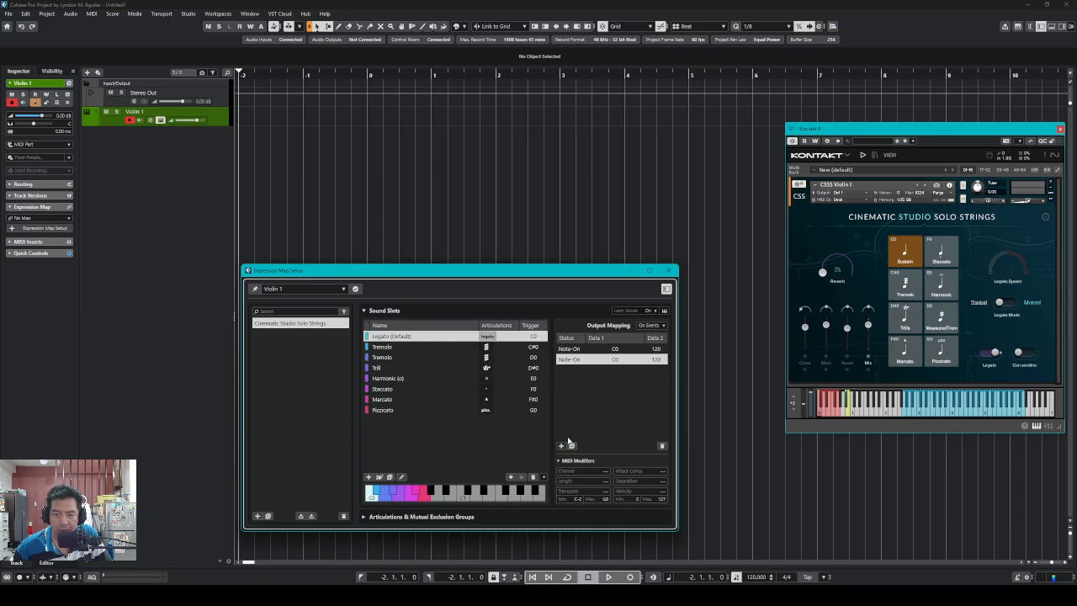
{"action": "double_click", "coordinate": [658, 360]}
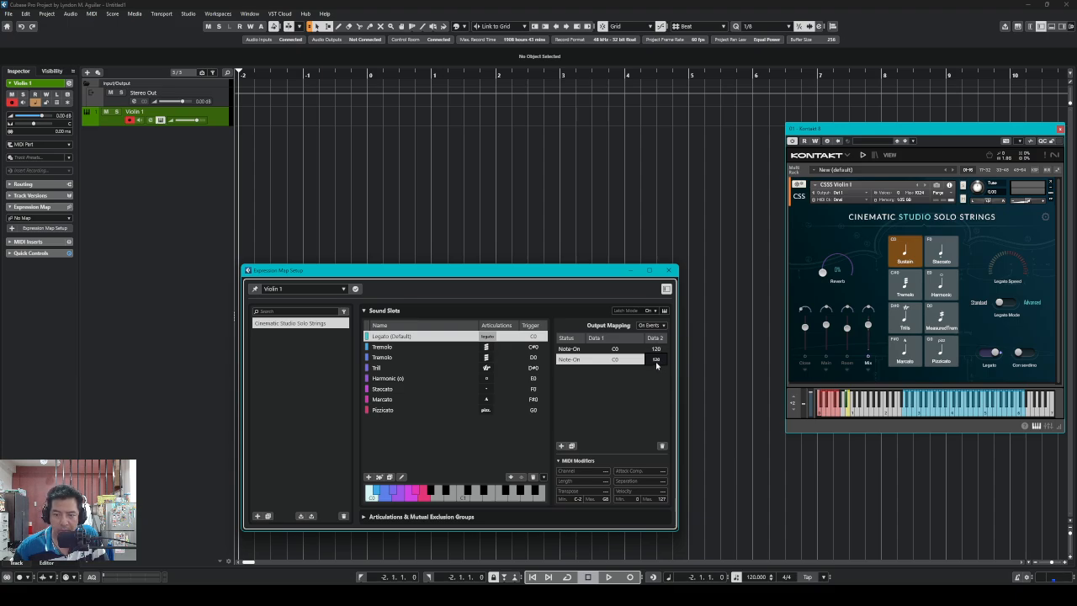
{"action": "scroll", "coordinate": [655, 363], "scroll_direction": "down", "scroll_amount": 8}
{"action": "scroll", "coordinate": [655, 362], "scroll_direction": "down", "scroll_amount": 5}
{"action": "scroll", "coordinate": [655, 362], "scroll_direction": "down", "scroll_amount": 8}
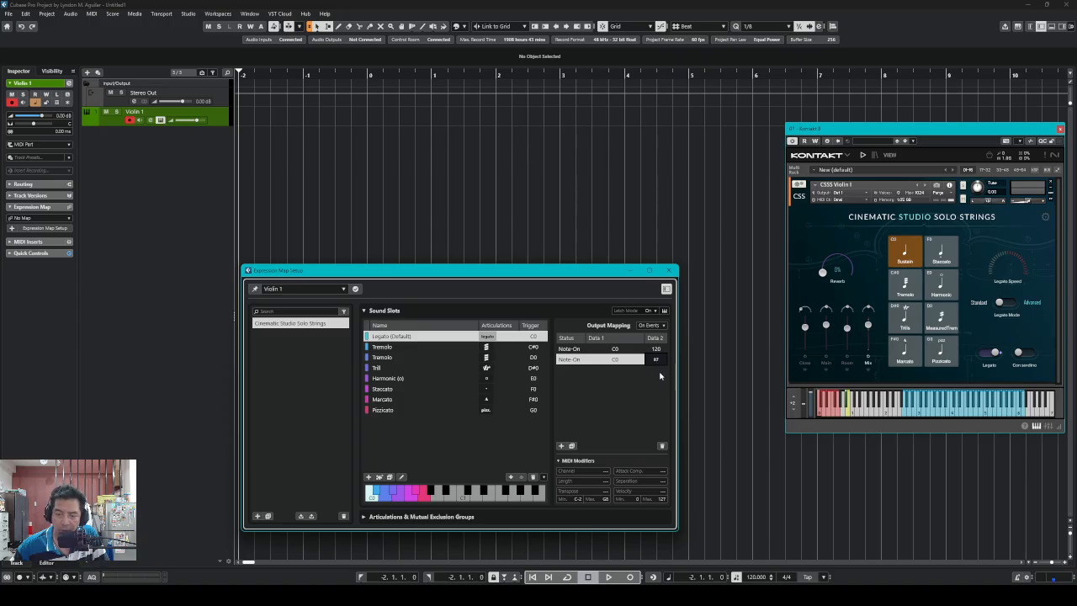
{"action": "scroll", "coordinate": [656, 363], "scroll_direction": "down", "scroll_amount": 4}
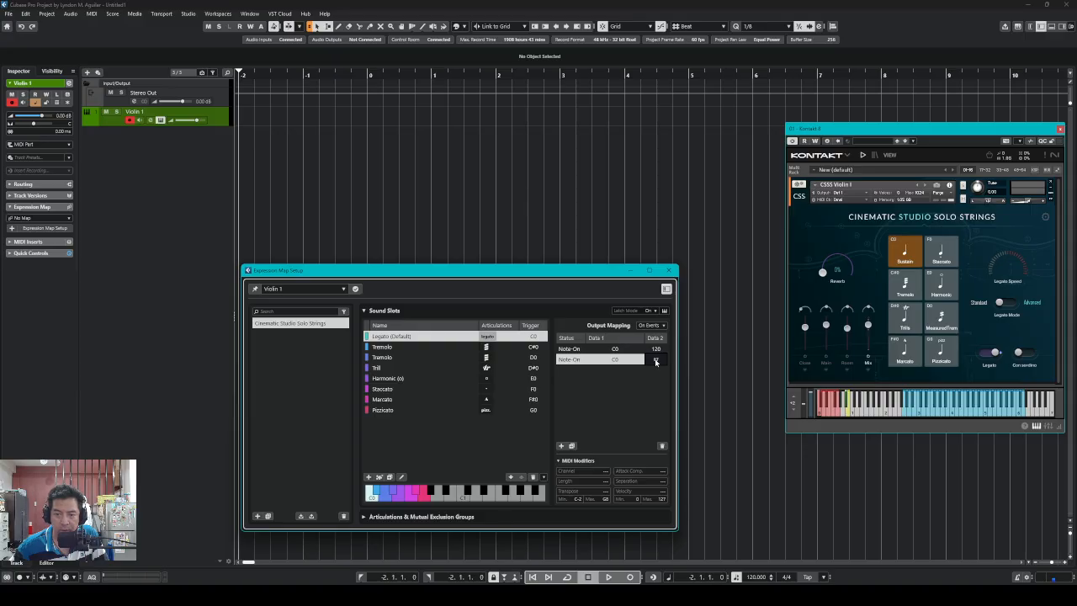
{"action": "scroll", "coordinate": [655, 363], "scroll_direction": "down", "scroll_amount": 4}
{"action": "scroll", "coordinate": [656, 363], "scroll_direction": "down", "scroll_amount": 3}
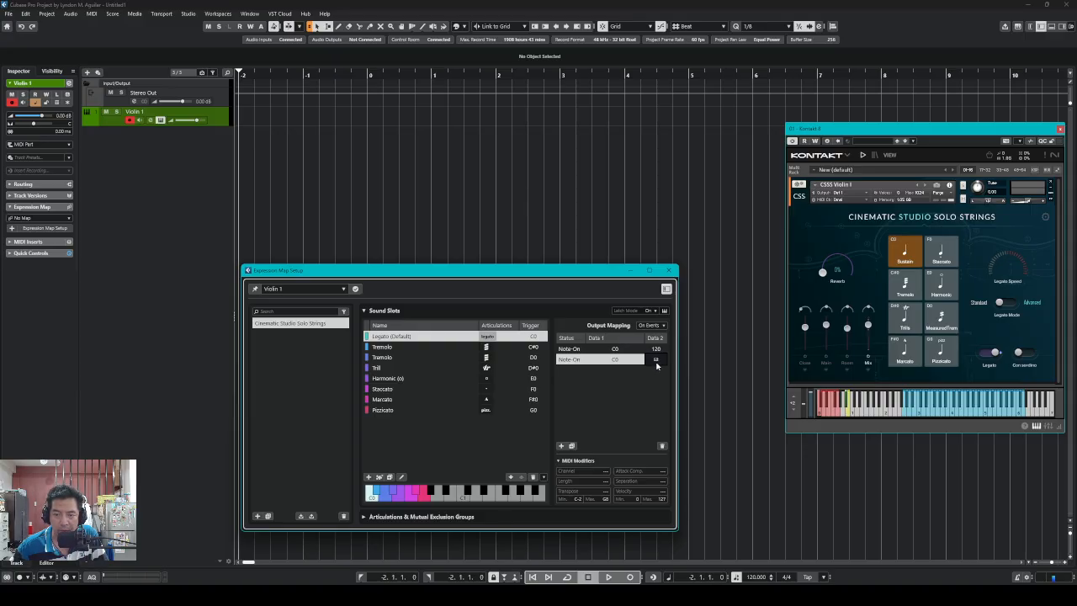
{"action": "scroll", "coordinate": [656, 365], "scroll_direction": "down", "scroll_amount": 4}
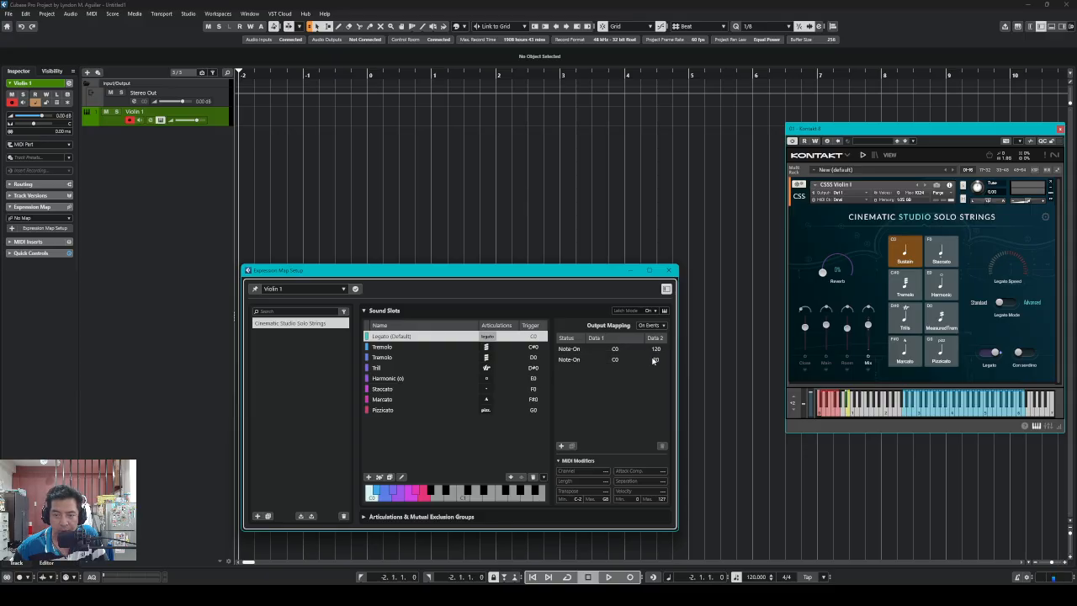
Compare the two Legato output mappings by selecting each in turn
{"action": "left_click", "coordinate": [661, 350]}
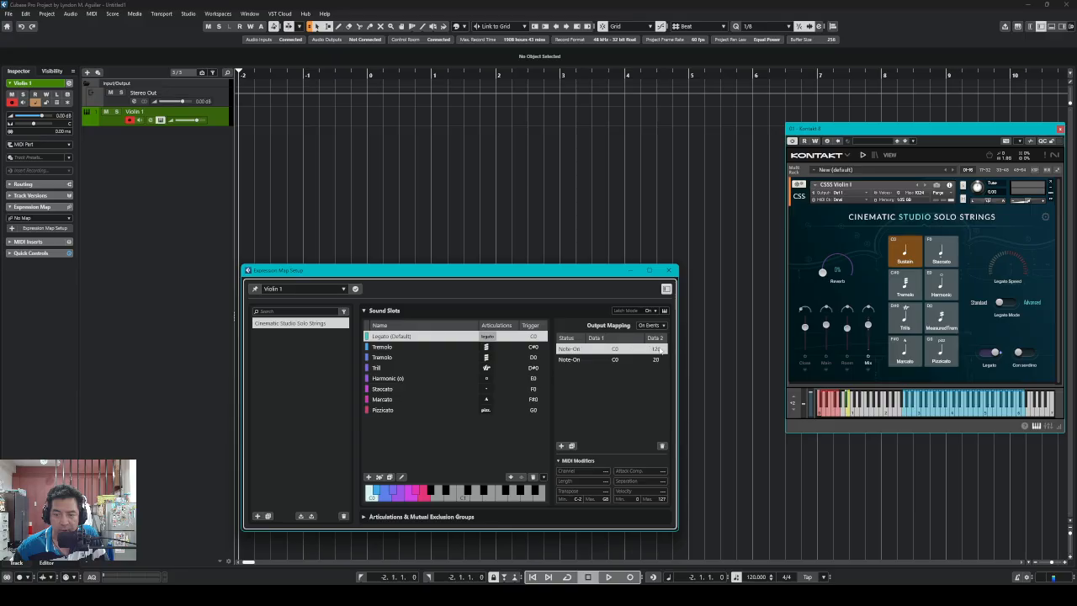
{"action": "left_click", "coordinate": [658, 358]}
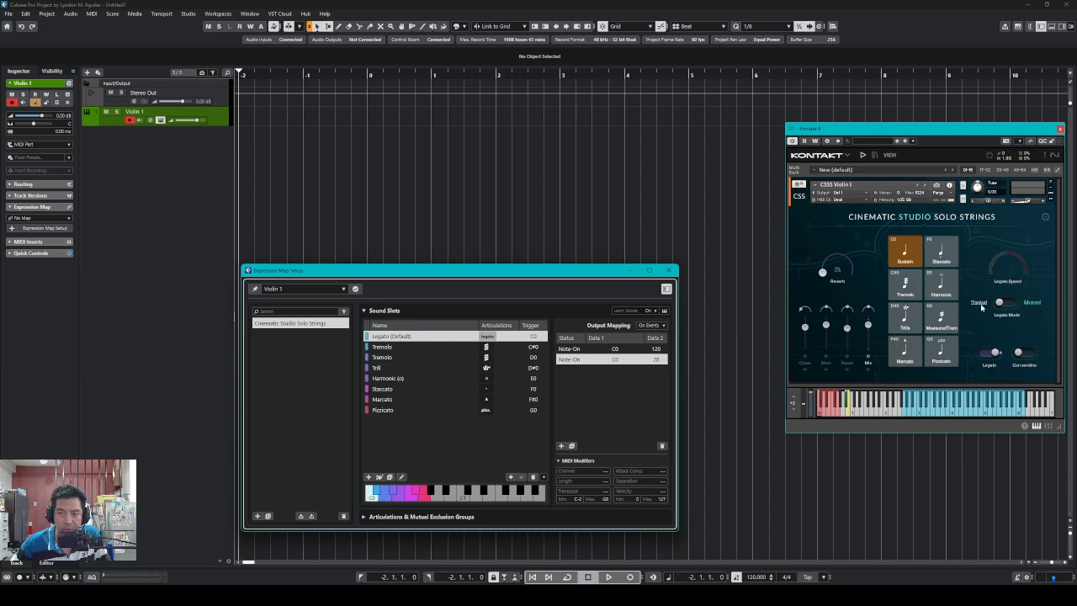
{"action": "left_click", "coordinate": [636, 349]}
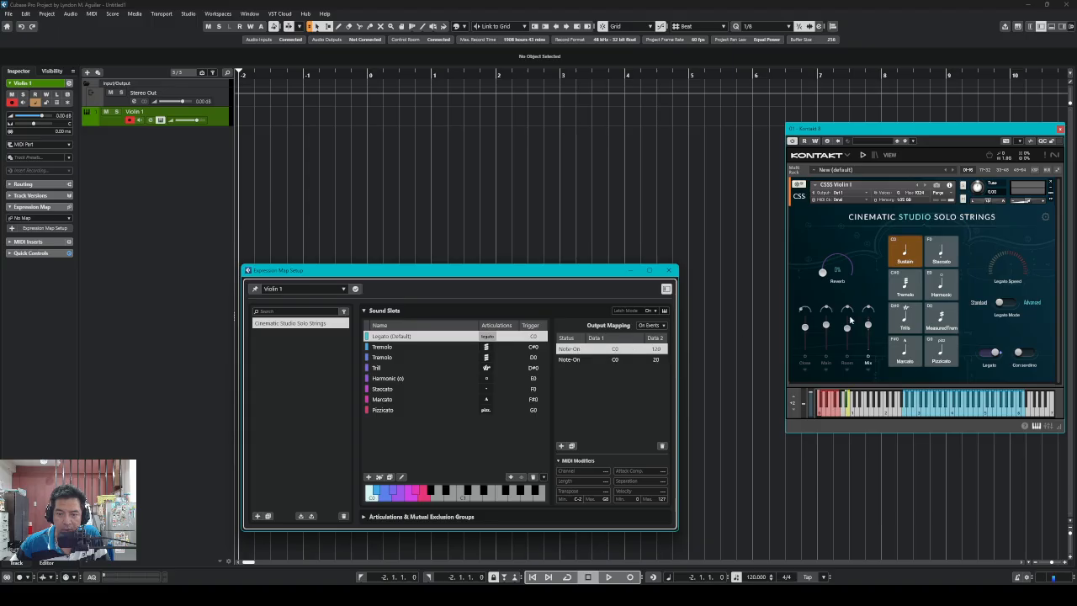
{"action": "left_click", "coordinate": [635, 360]}
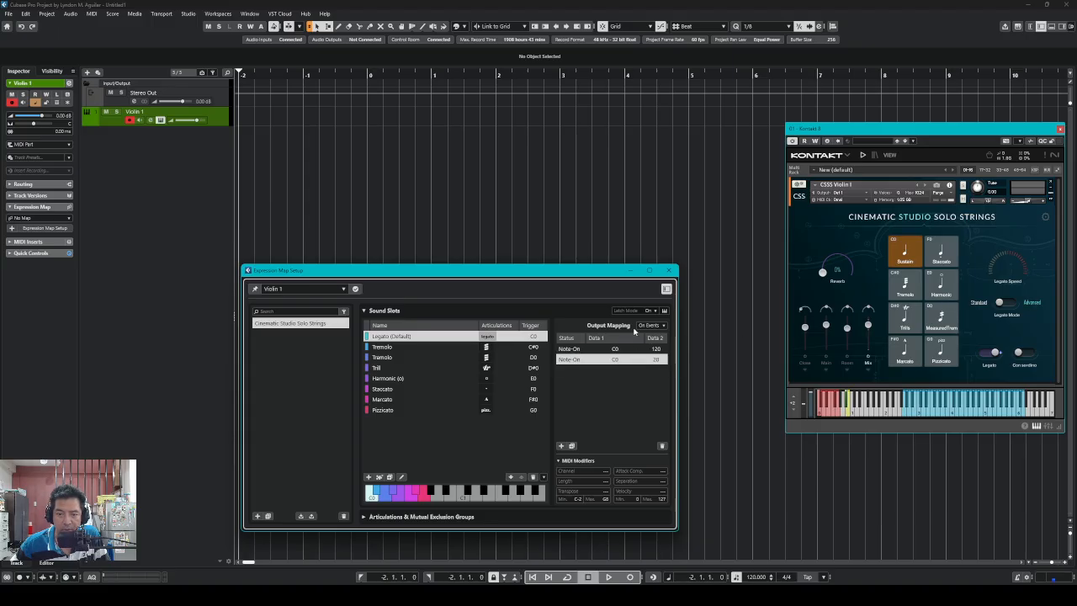
Set Violin 1's Routing input to All MIDI Inputs in the Inspector and reopen Expression Map Setup
{"action": "left_click", "coordinate": [109, 124]}
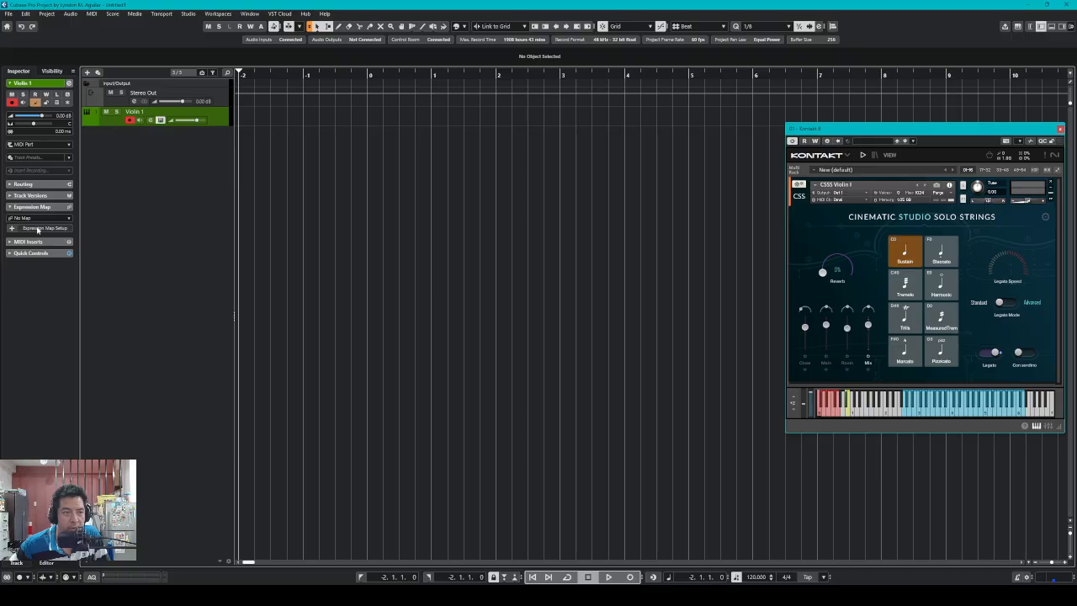
{"action": "left_click", "coordinate": [23, 184]}
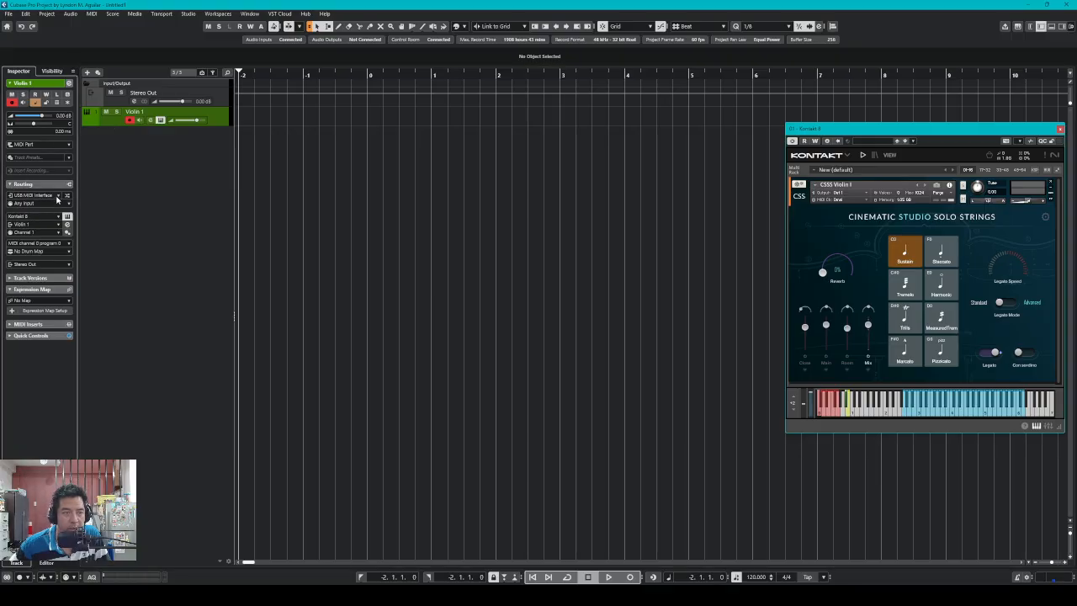
{"action": "left_click", "coordinate": [57, 199]}
{"action": "left_click", "coordinate": [55, 245]}
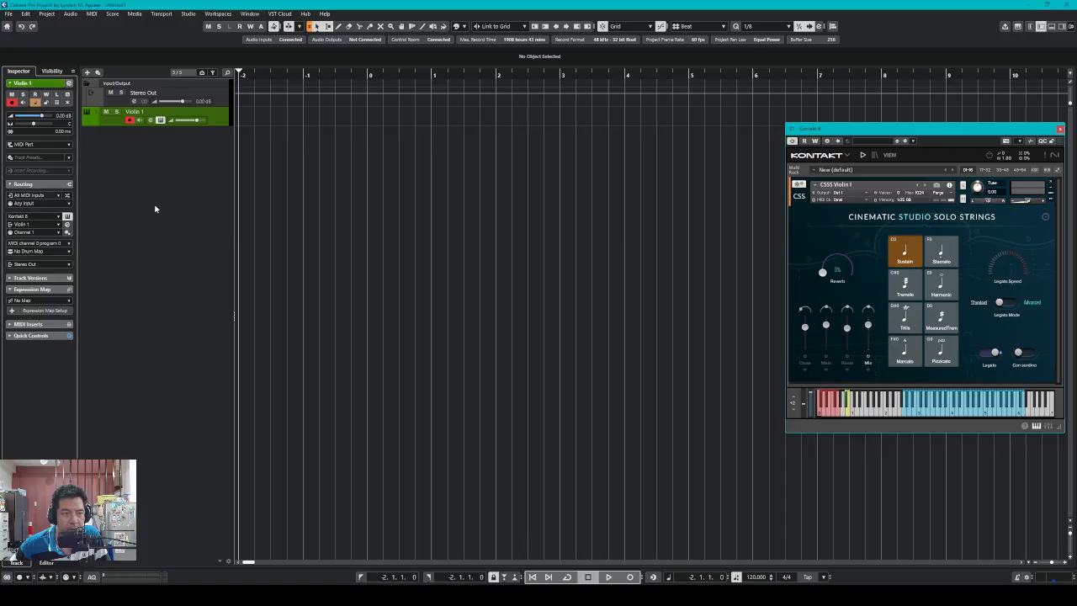
{"action": "left_click", "coordinate": [46, 310]}
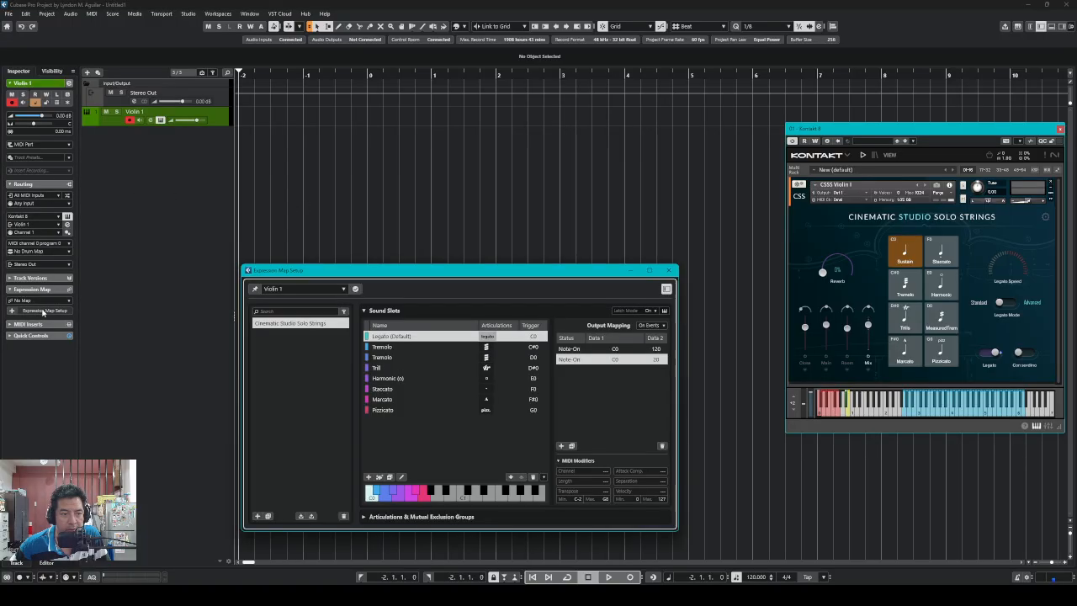
{"action": "left_click_drag", "start_coordinate": [527, 266], "coordinate": [565, 233]}
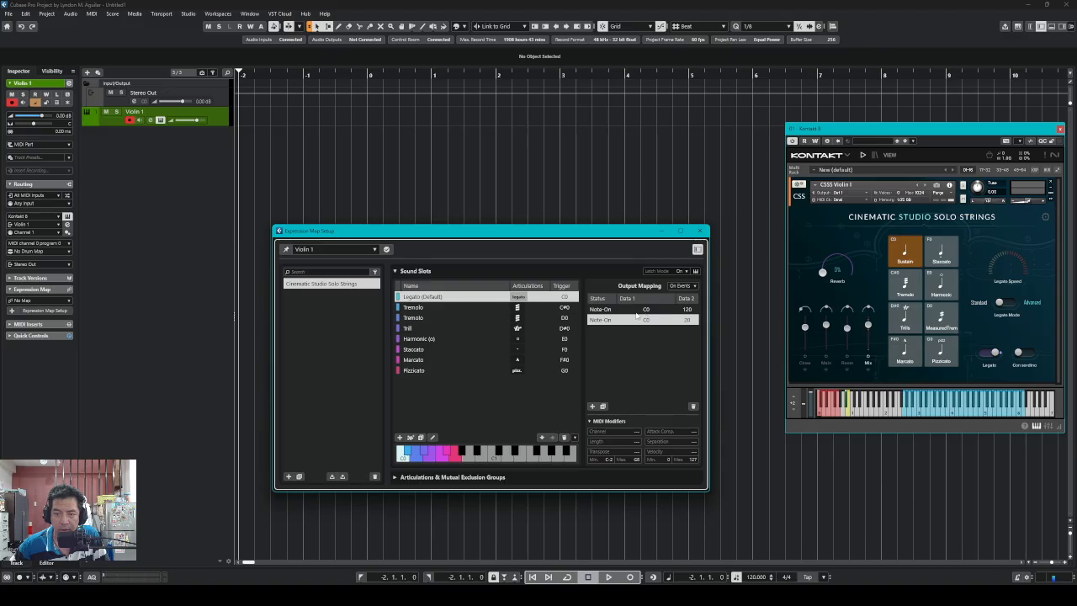
Review the Legato output rows, switch Kontakt's violin to Tremolo, and select the Tremolo (C#0) slot
{"action": "left_click", "coordinate": [675, 309]}
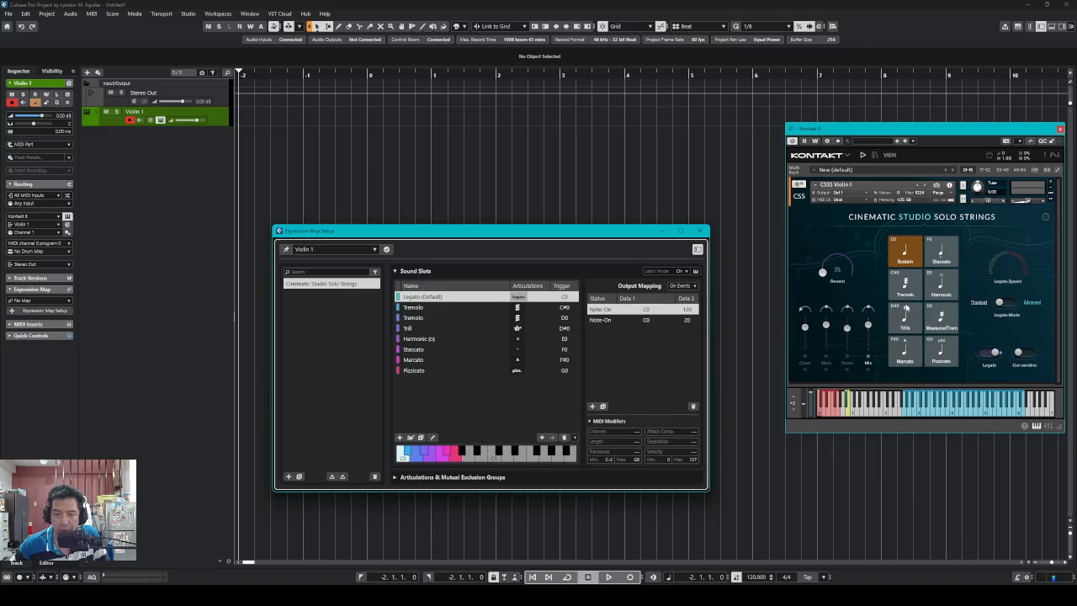
{"action": "left_click", "coordinate": [657, 320]}
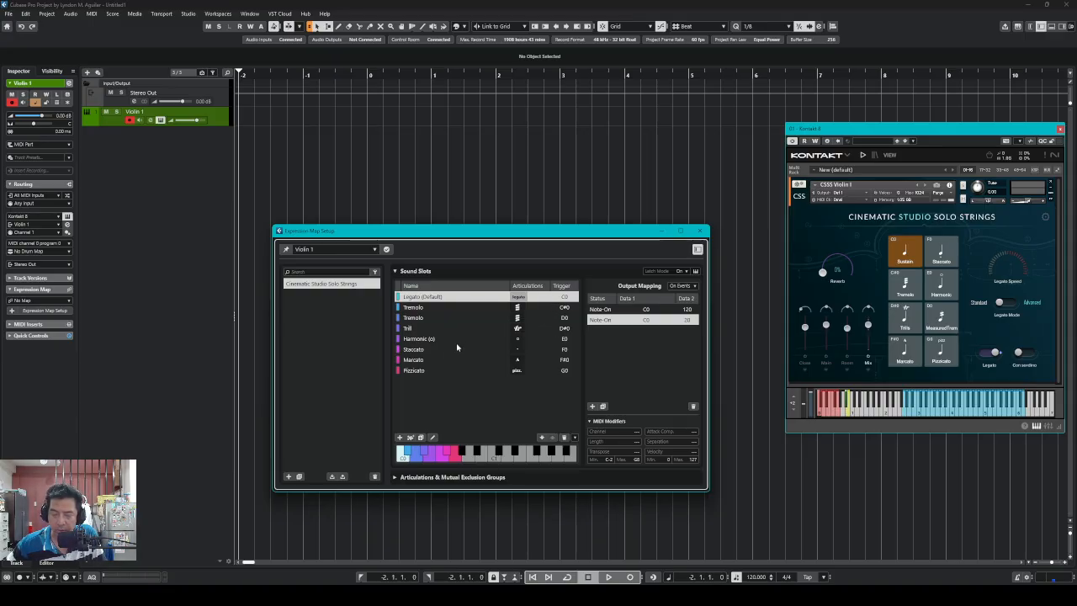
{"action": "left_click", "coordinate": [904, 295]}
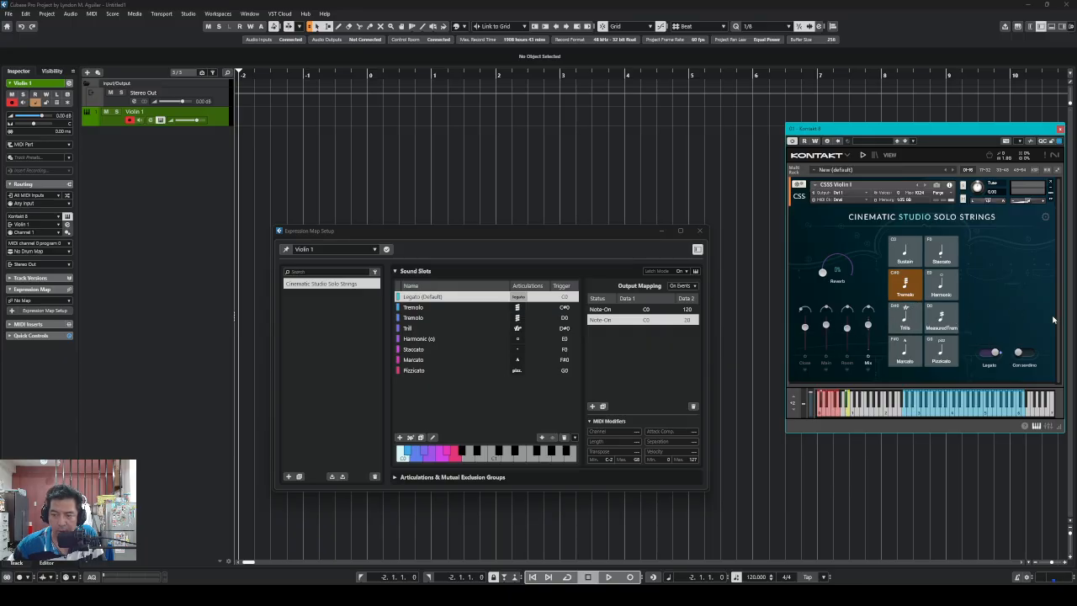
{"action": "left_click", "coordinate": [415, 310]}
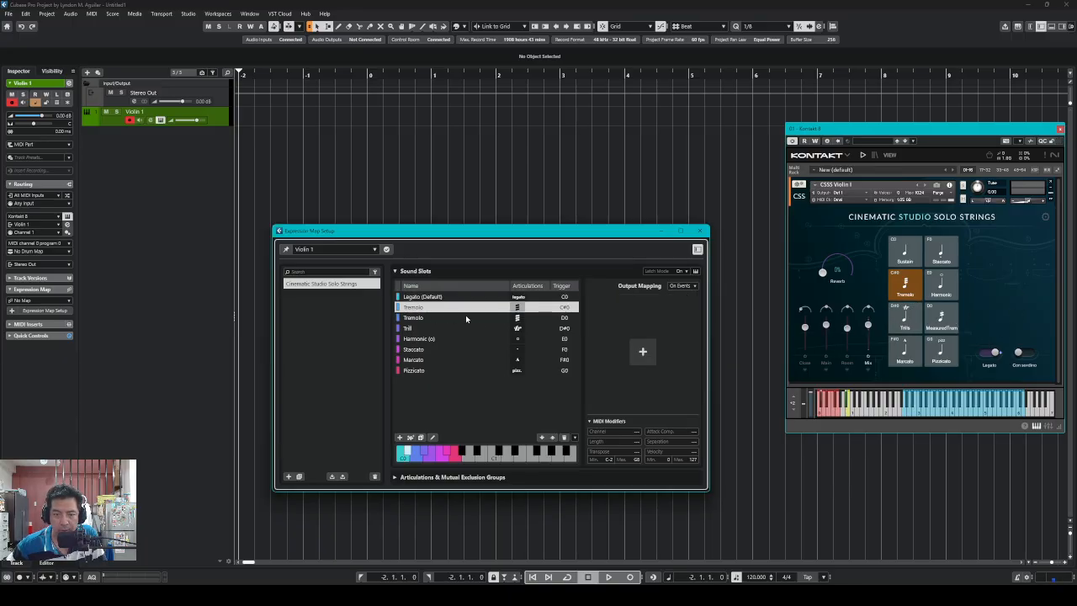
Add a C#0 Note-On output to Tremolo and delete the duplicate Tremolo sound slot
{"action": "left_click", "coordinate": [642, 351]}
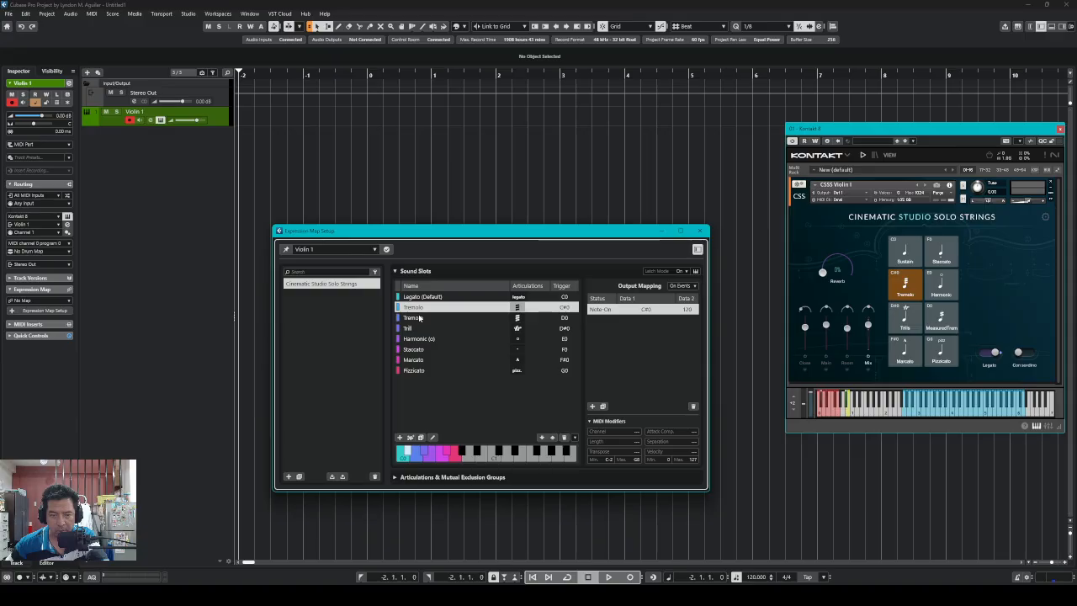
{"action": "left_click", "coordinate": [422, 318]}
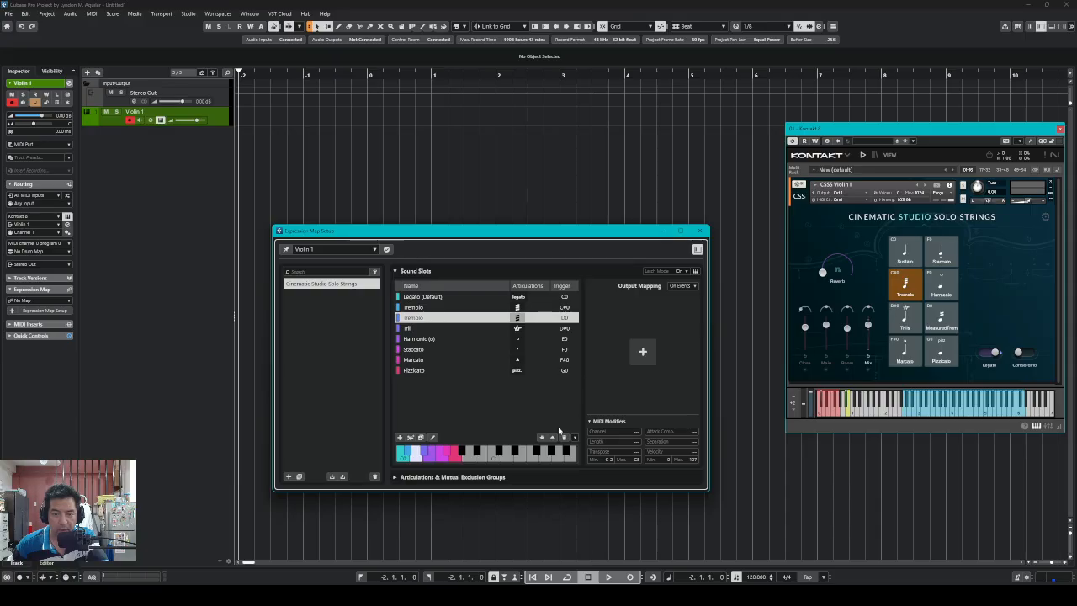
{"action": "left_click", "coordinate": [563, 437]}
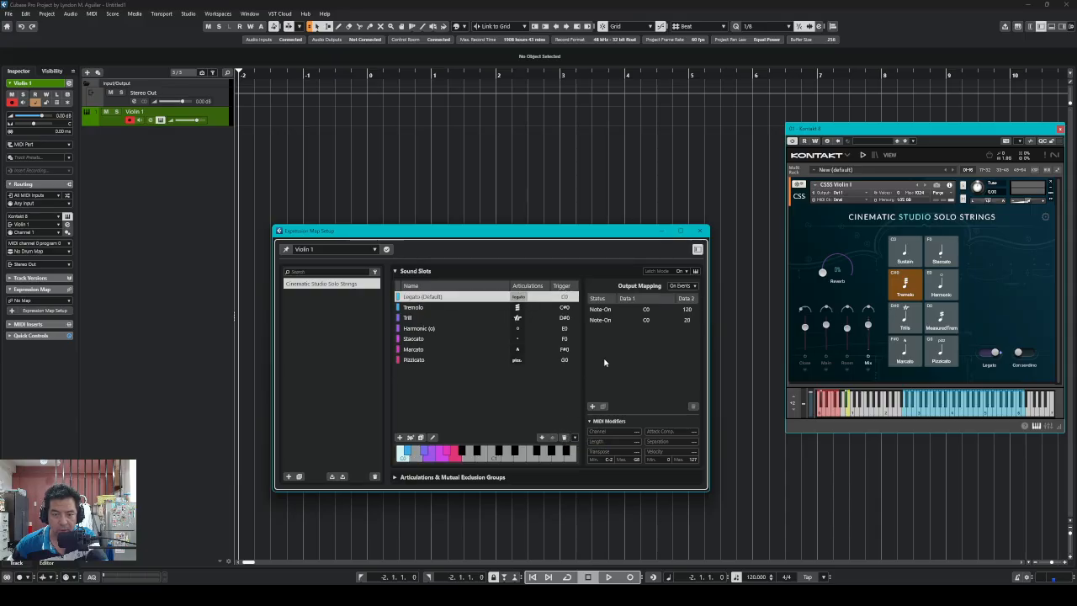
{"action": "left_click", "coordinate": [412, 308]}
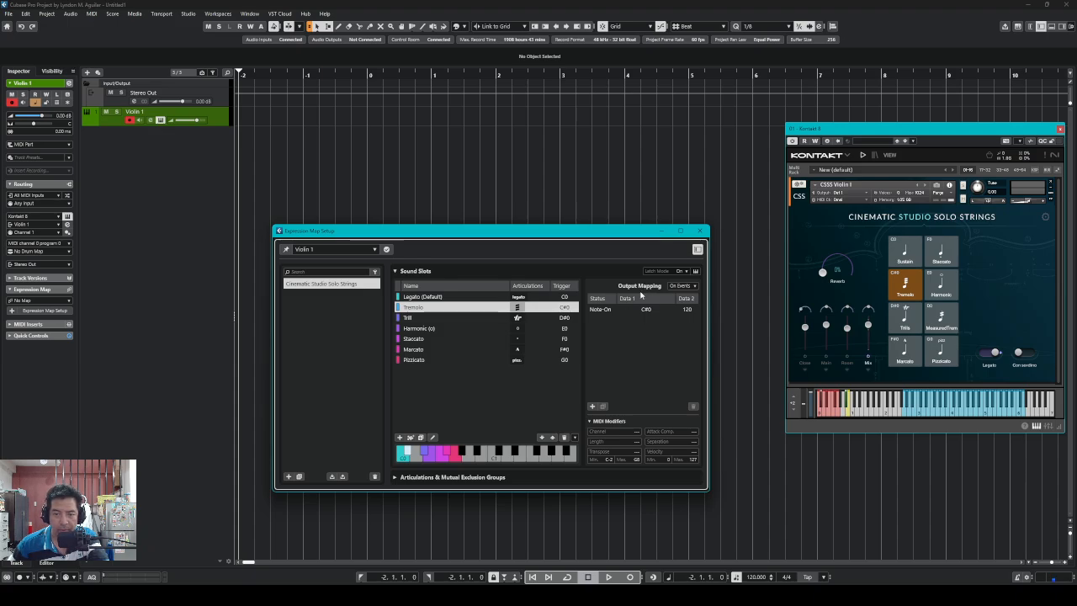
Add a second Tremolo Note-On output on D0, auditioning Measured Trem before returning Kontakt to Tremolo
{"action": "left_click", "coordinate": [592, 406]}
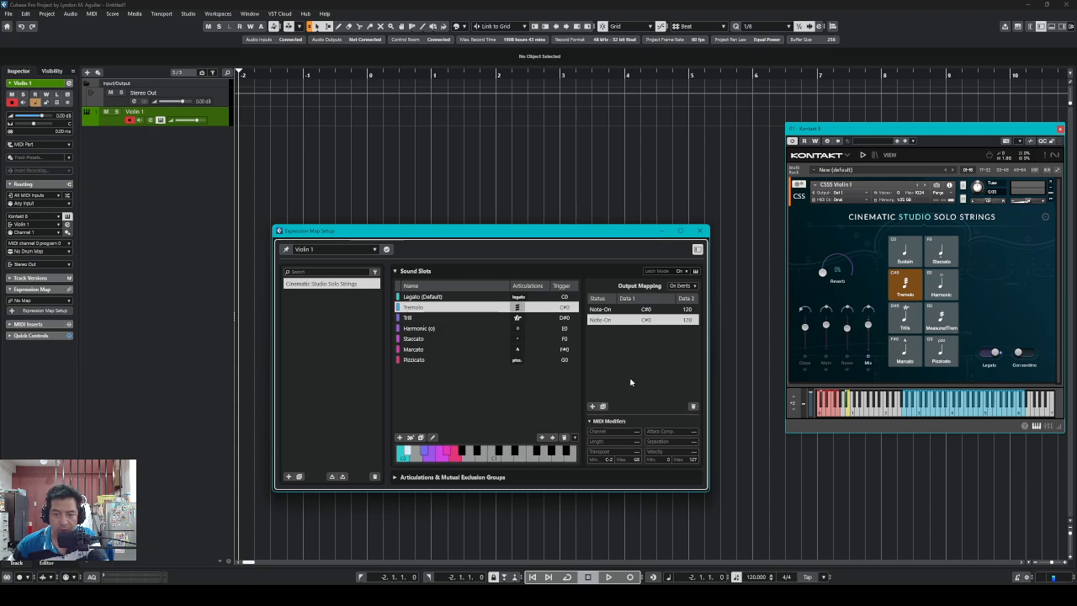
{"action": "double_click", "coordinate": [646, 321]}
{"action": "type", "text": "c0"}
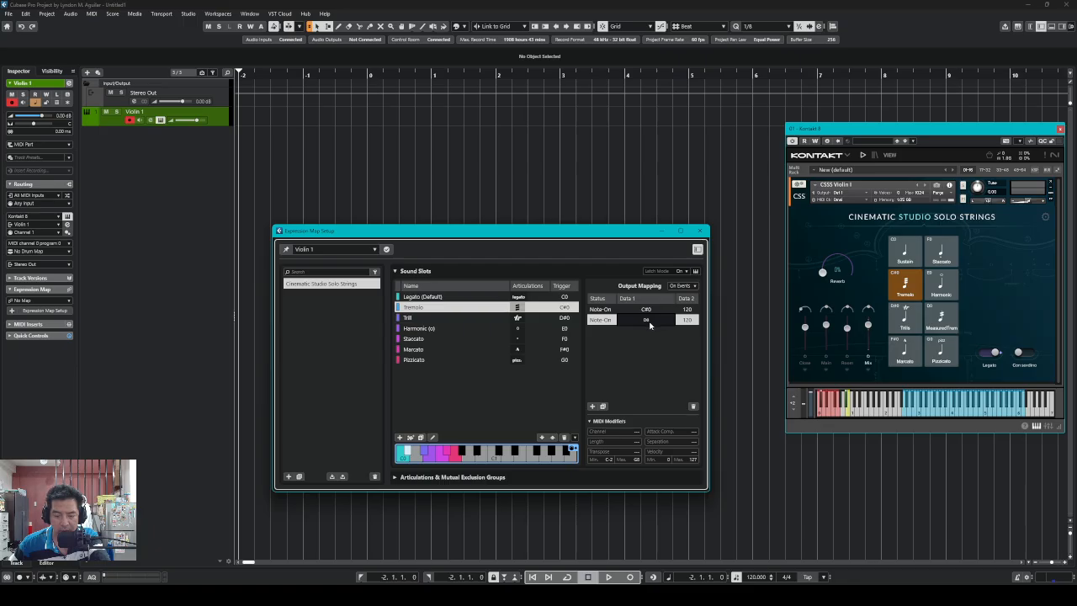
{"action": "left_click", "coordinate": [673, 342]}
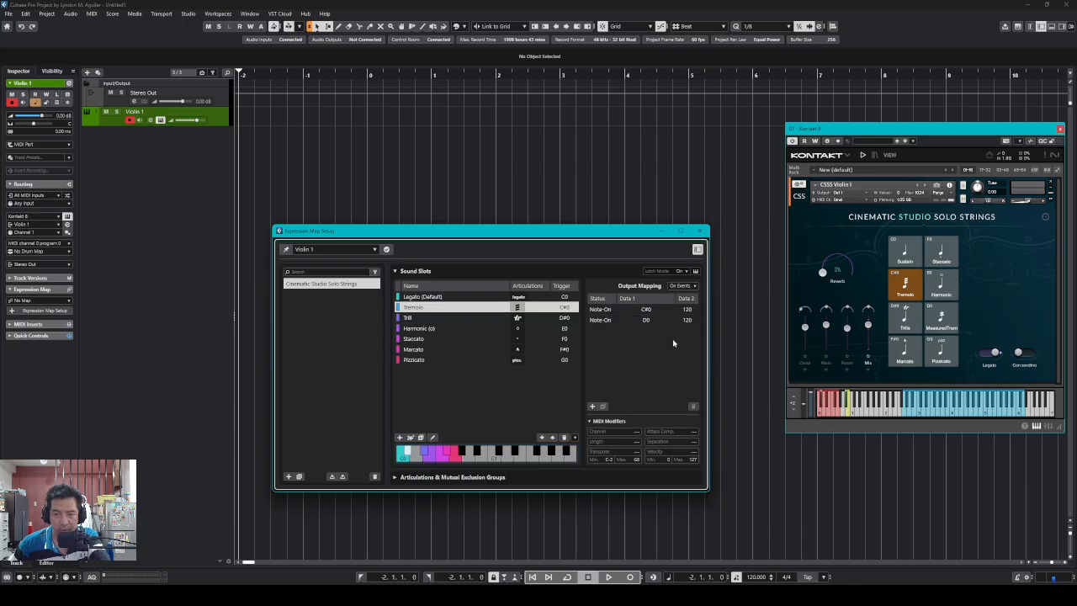
{"action": "left_click", "coordinate": [942, 321]}
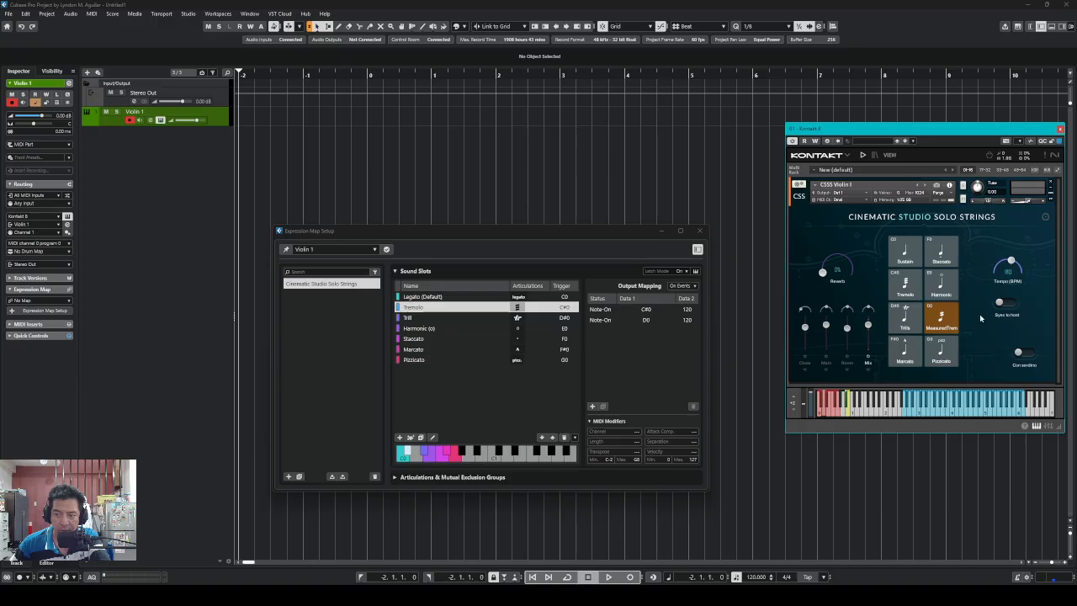
{"action": "left_click", "coordinate": [657, 324]}
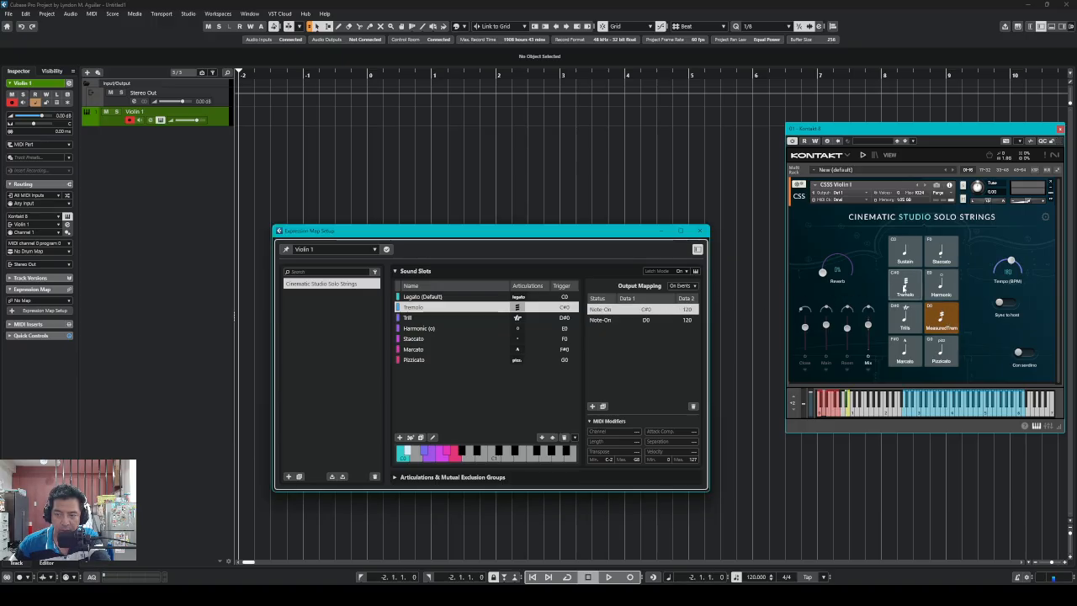
{"action": "left_click", "coordinate": [905, 286]}
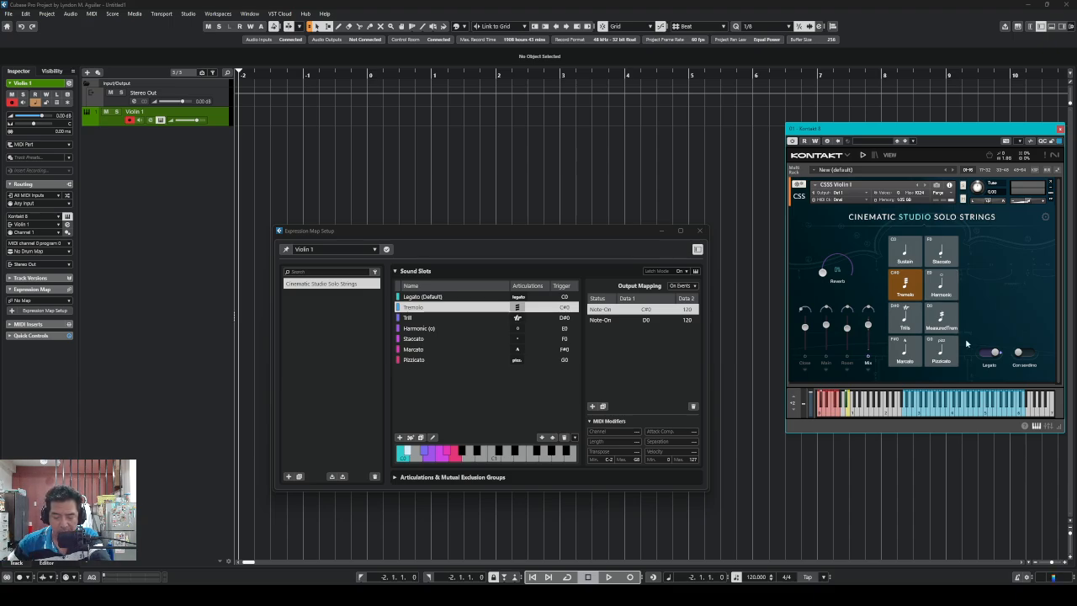
Lower the D0 output's Data 2 velocity to 5
{"action": "left_click", "coordinate": [656, 322]}
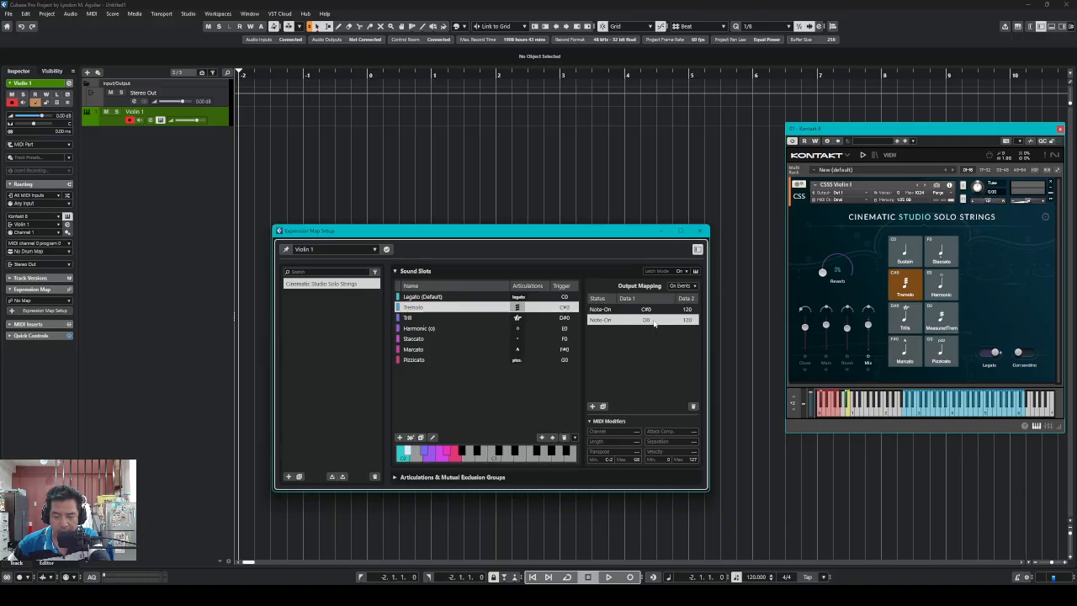
{"action": "double_click", "coordinate": [692, 322]}
{"action": "type", "text": "36"}
{"action": "left_click_drag", "start_coordinate": [683, 357], "coordinate": [673, 403]}
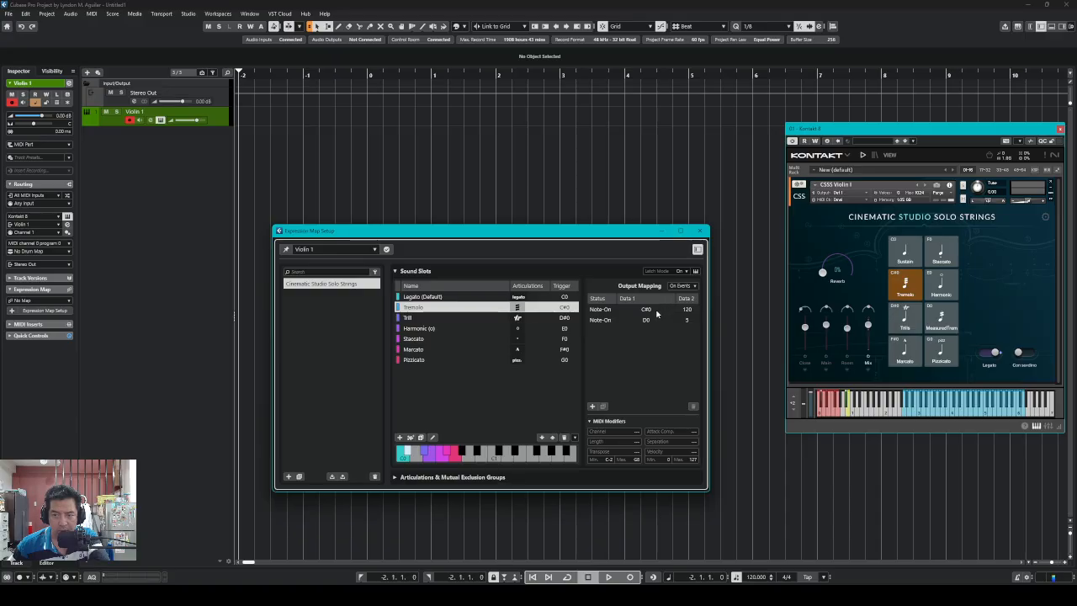
Set the Tremolo C#0 output's Data 2 velocity to 17, then select the Trill slot
{"action": "left_click", "coordinate": [654, 311]}
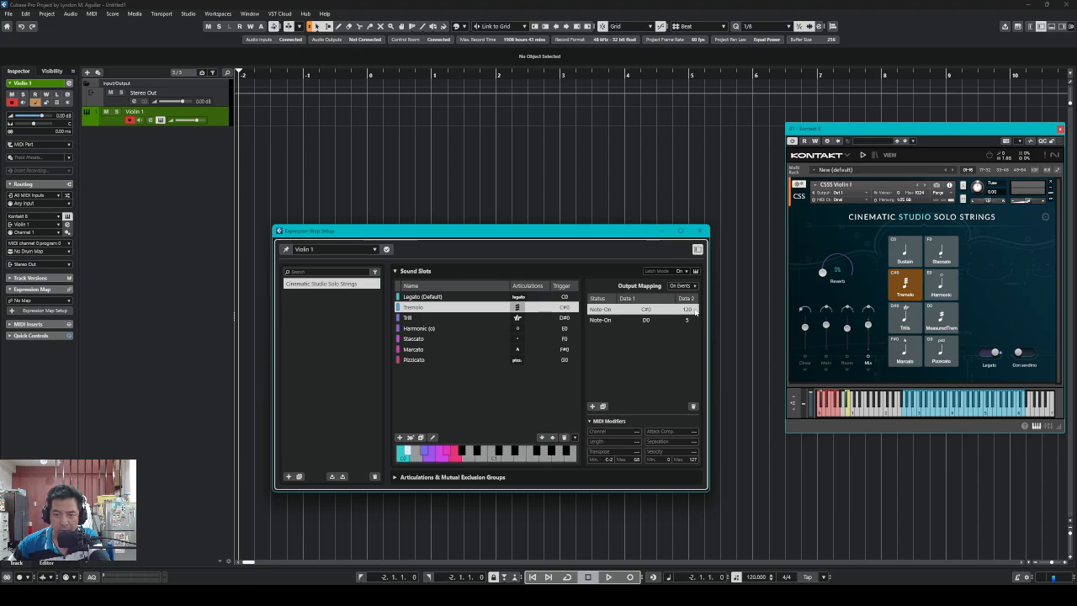
{"action": "double_click", "coordinate": [688, 309]}
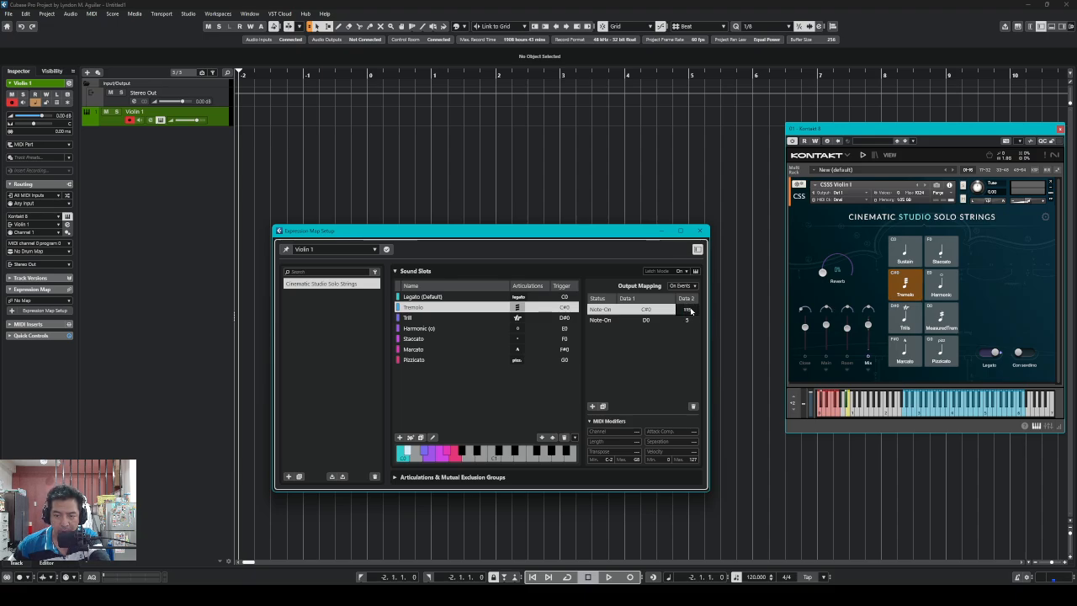
{"action": "type", "text": "64"}
{"action": "mouse_move", "coordinate": [689, 405]}
{"action": "left_mouse_down"}
{"action": "mouse_move", "coordinate": [689, 431]}
{"action": "mouse_move", "coordinate": [689, 413]}
{"action": "left_mouse_up"}
{"action": "left_click", "coordinate": [686, 353]}
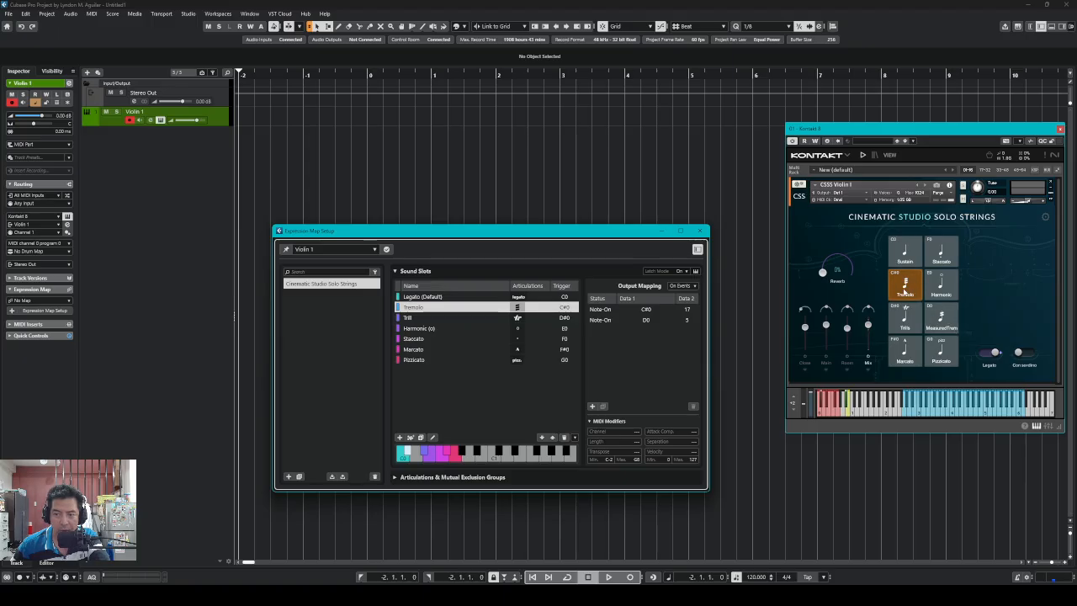
{"action": "left_click", "coordinate": [446, 317]}
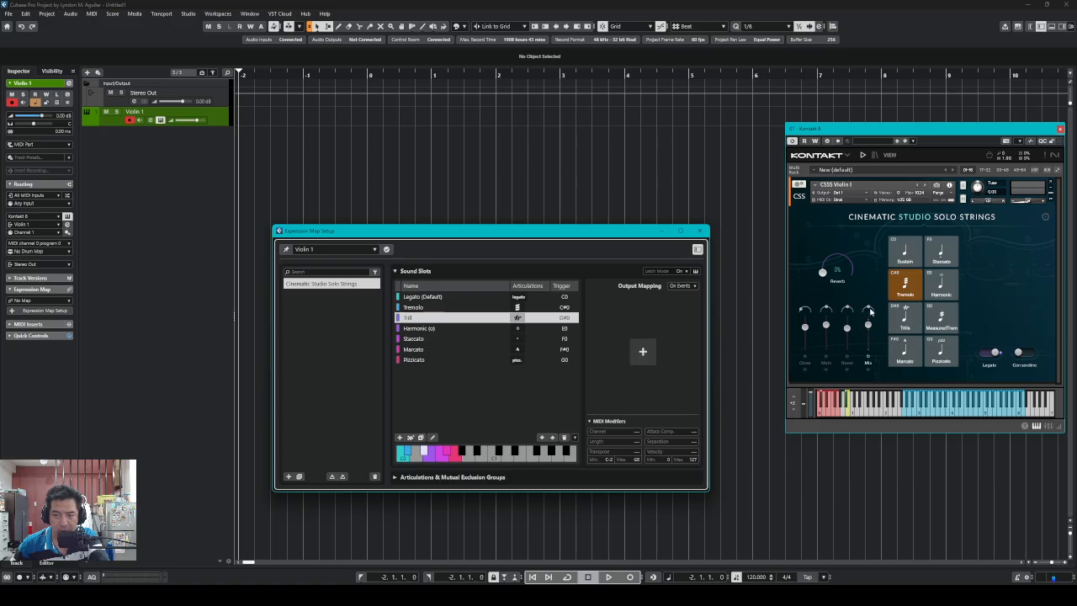
Switch Kontakt to Trills and give the Trill slot a D#0 Note-On output at velocity 120
{"action": "left_click", "coordinate": [906, 316]}
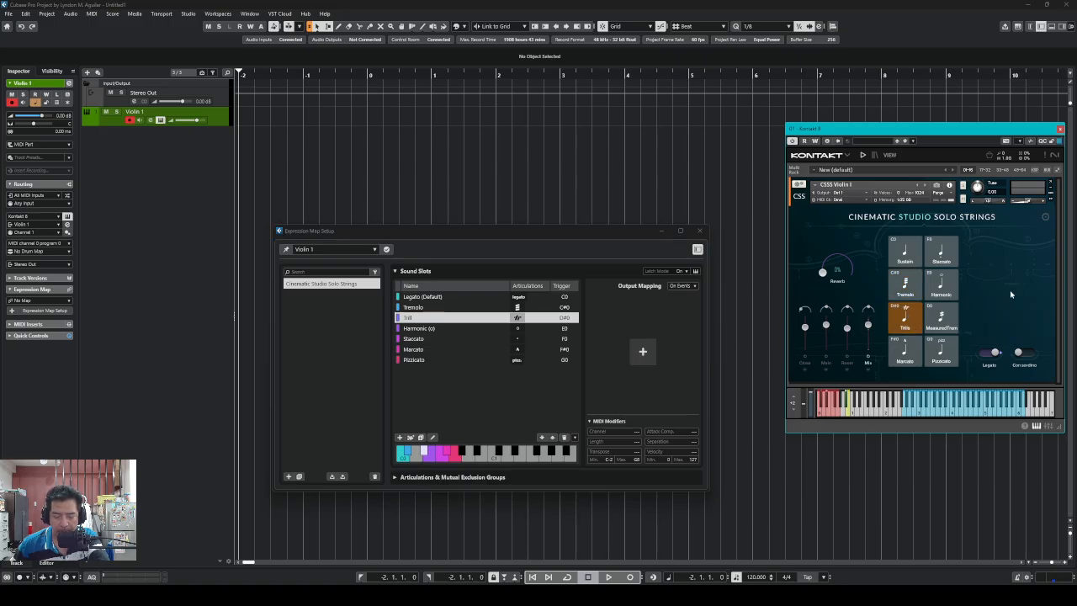
{"action": "left_click", "coordinate": [642, 351]}
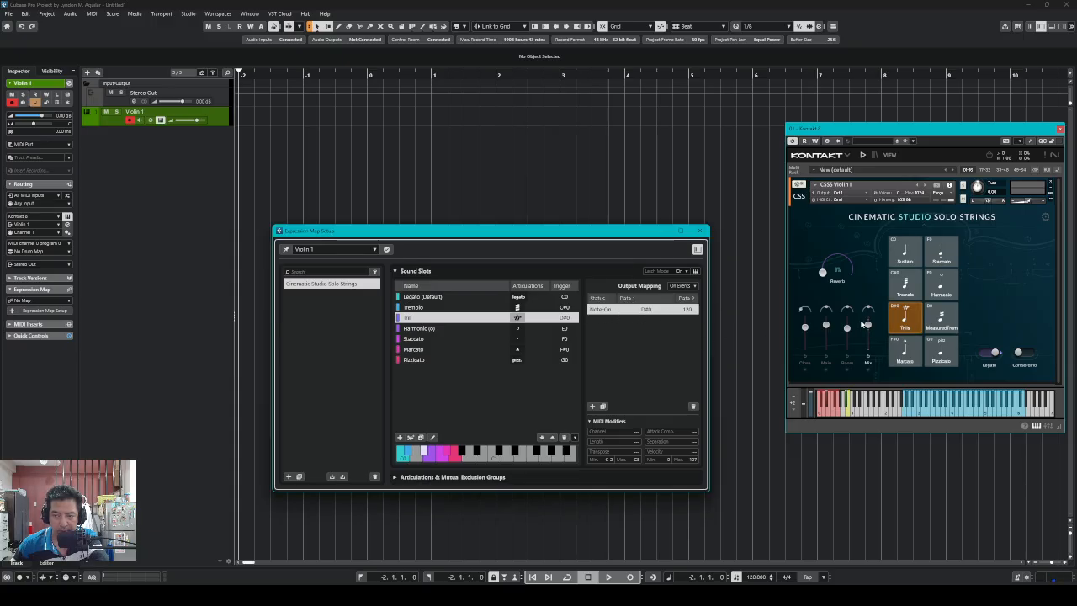
{"action": "left_click", "coordinate": [662, 323]}
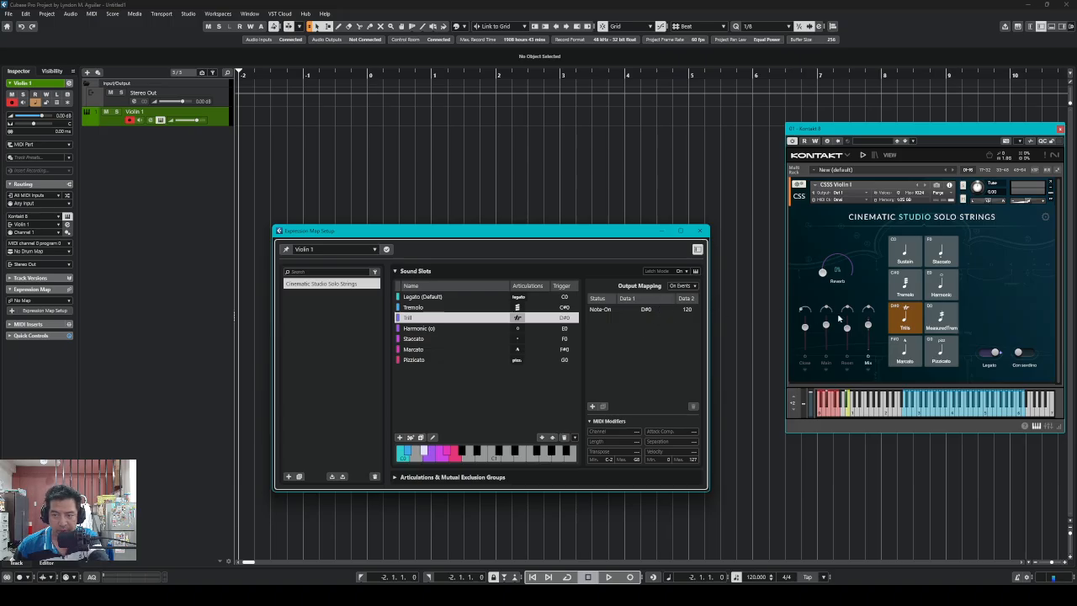
{"action": "left_click", "coordinate": [445, 329]}
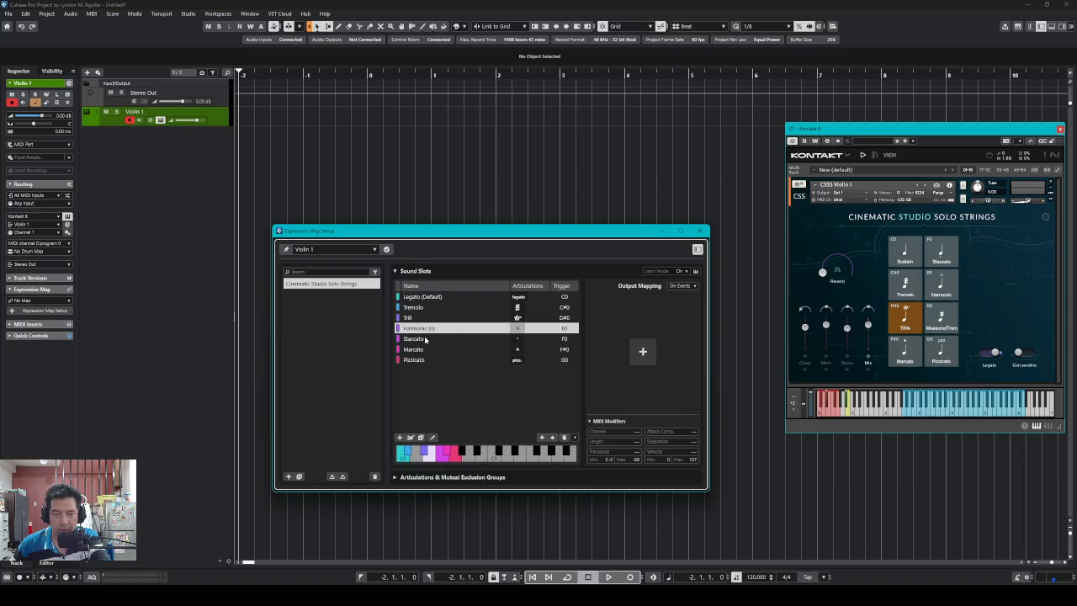
Switch Kontakt to Harmonic and give Harmonic (o) an E0 Note-On output at velocity 120
{"action": "left_click", "coordinate": [953, 290]}
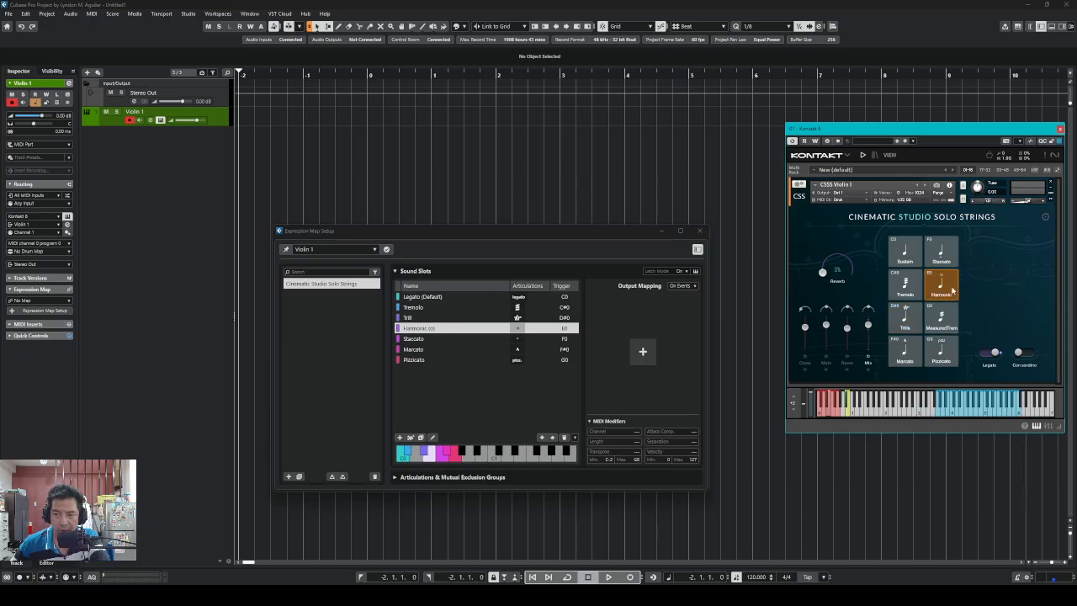
{"action": "double_click", "coordinate": [438, 328]}
{"action": "left_click", "coordinate": [498, 359]}
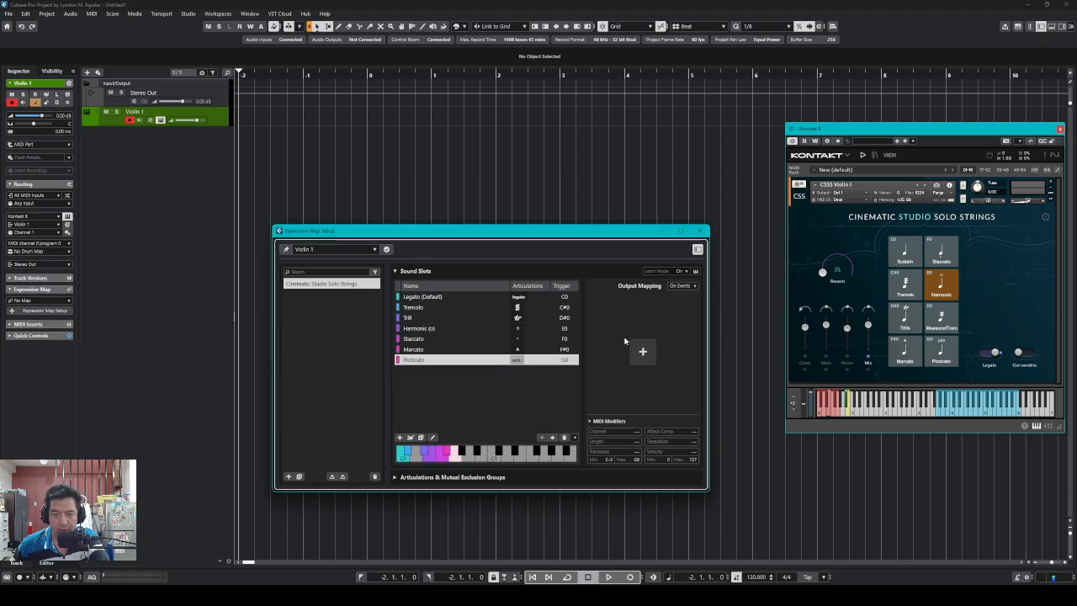
{"action": "left_click", "coordinate": [459, 329]}
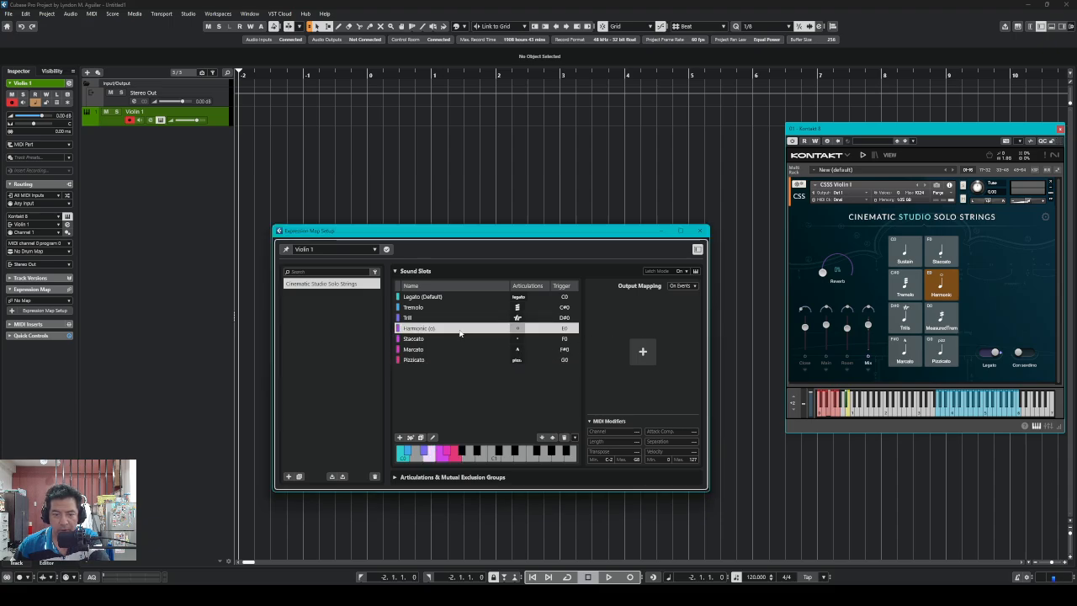
{"action": "left_click", "coordinate": [641, 360]}
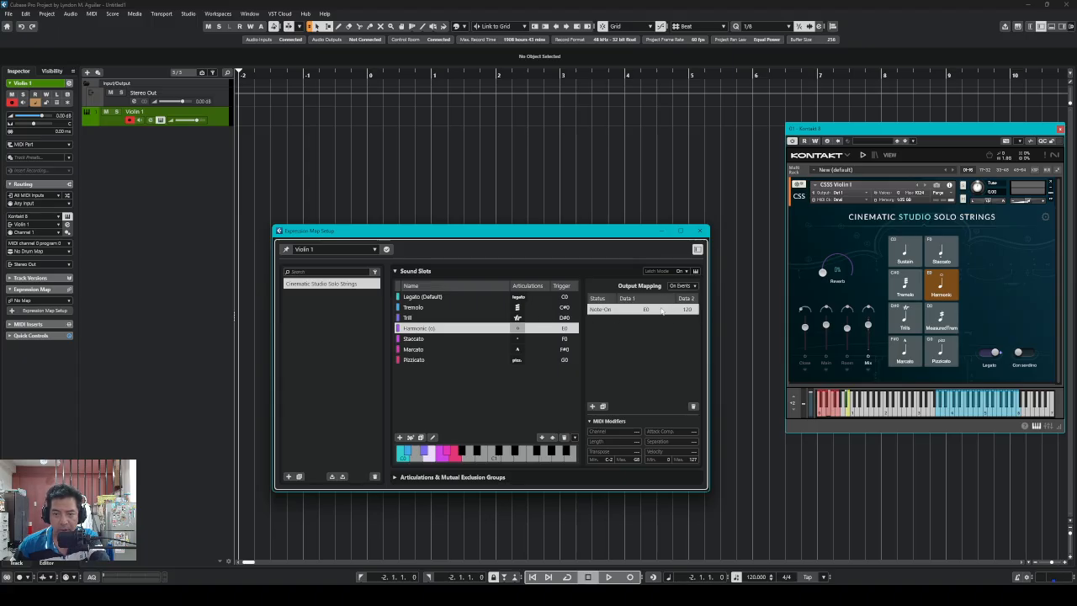
{"action": "left_click", "coordinate": [415, 340]}
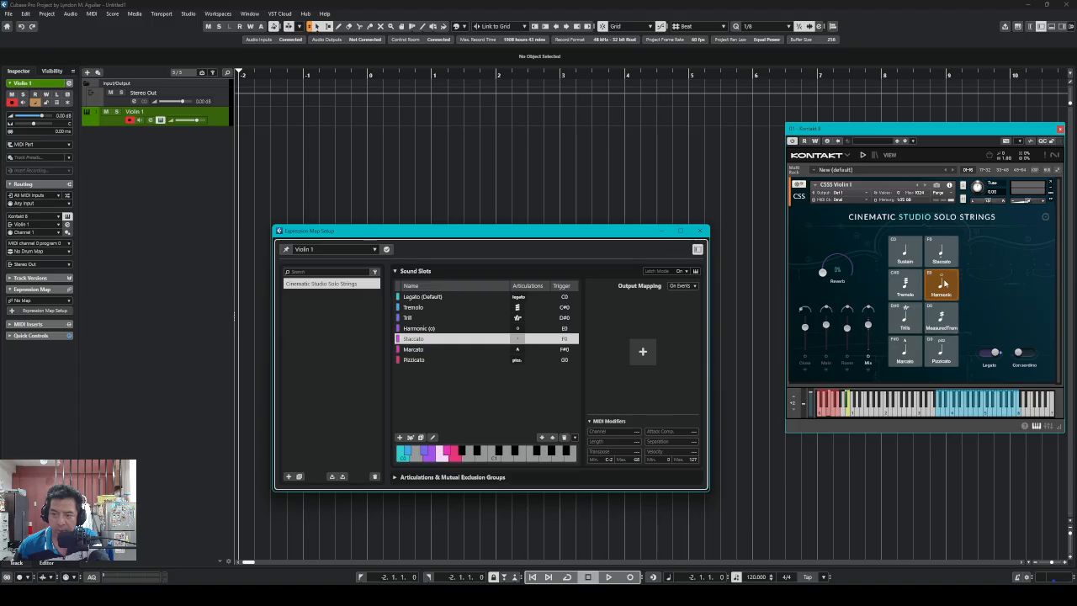
Switch Kontakt to Staccato, add four F0 Note-On outputs, and start editing the second one's velocity
{"action": "left_click", "coordinate": [941, 250]}
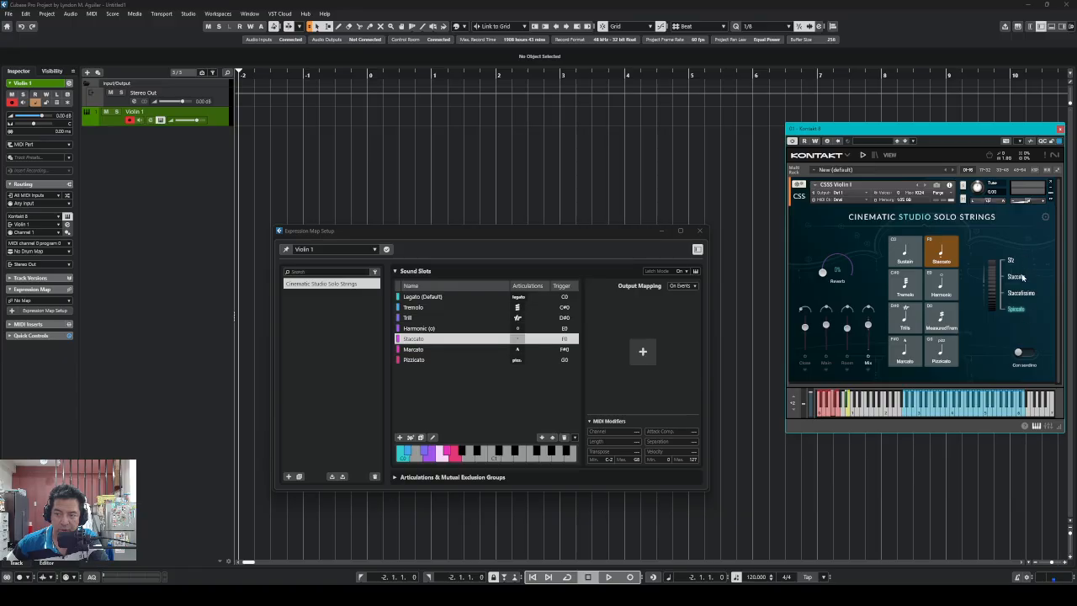
{"action": "left_click", "coordinate": [643, 351]}
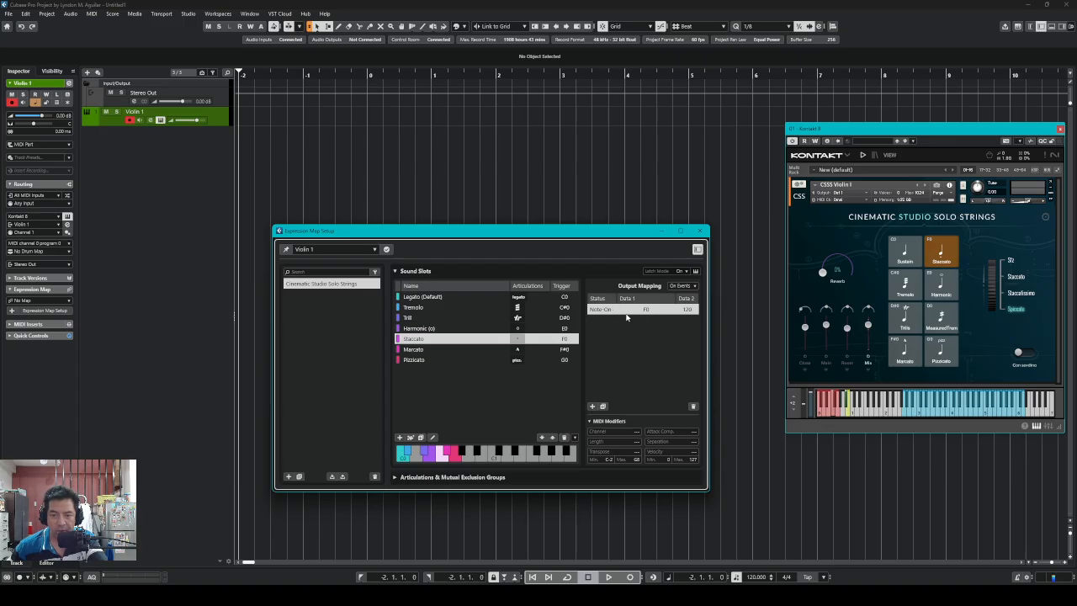
{"action": "left_click", "coordinate": [593, 406]}
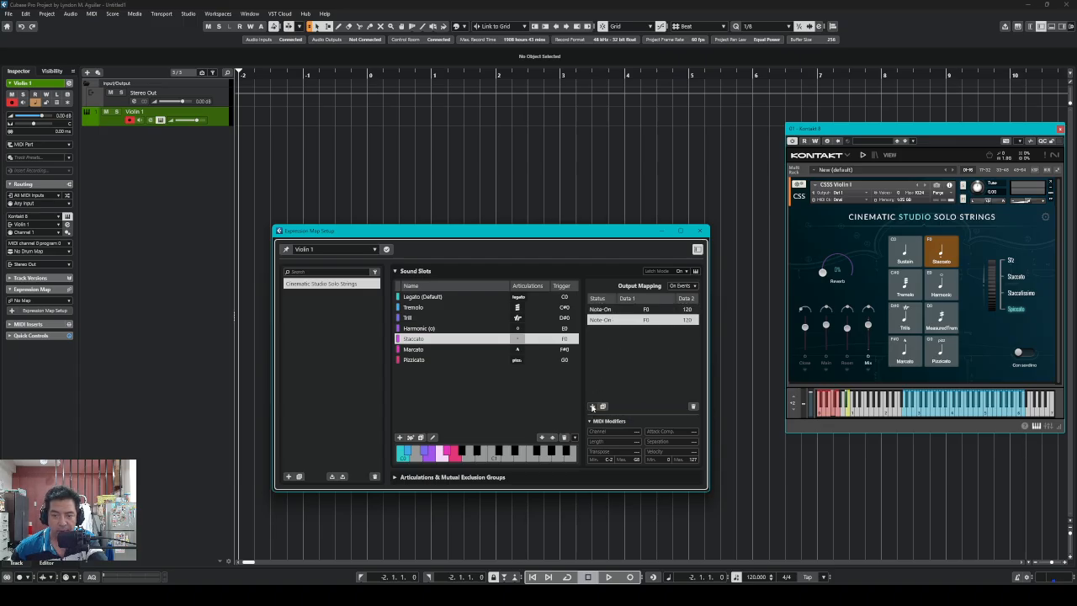
{"action": "left_click", "coordinate": [593, 406]}
{"action": "left_click", "coordinate": [592, 407]}
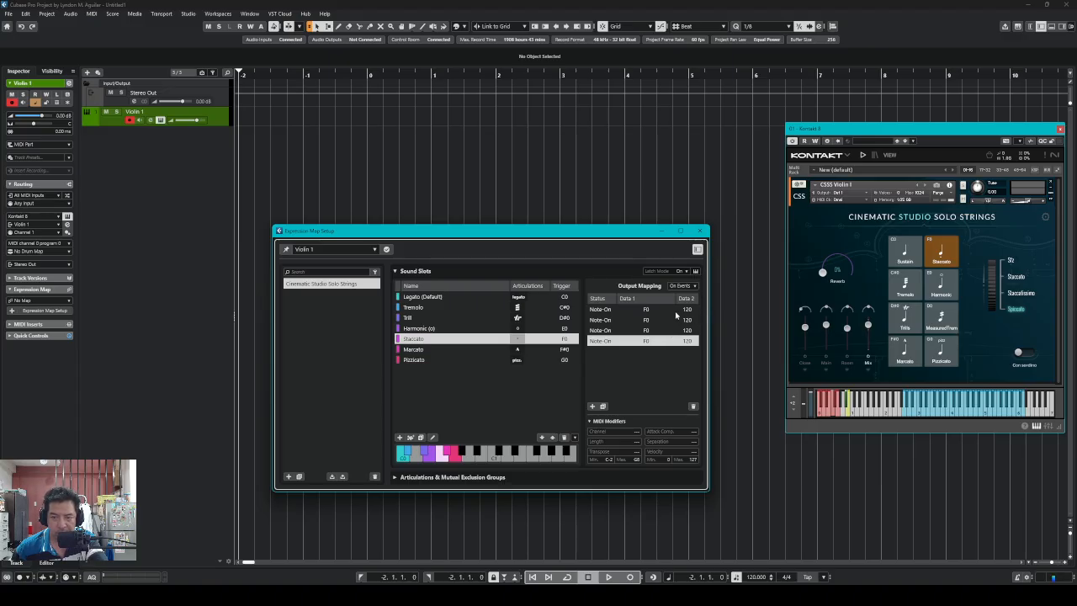
{"action": "left_click", "coordinate": [675, 310]}
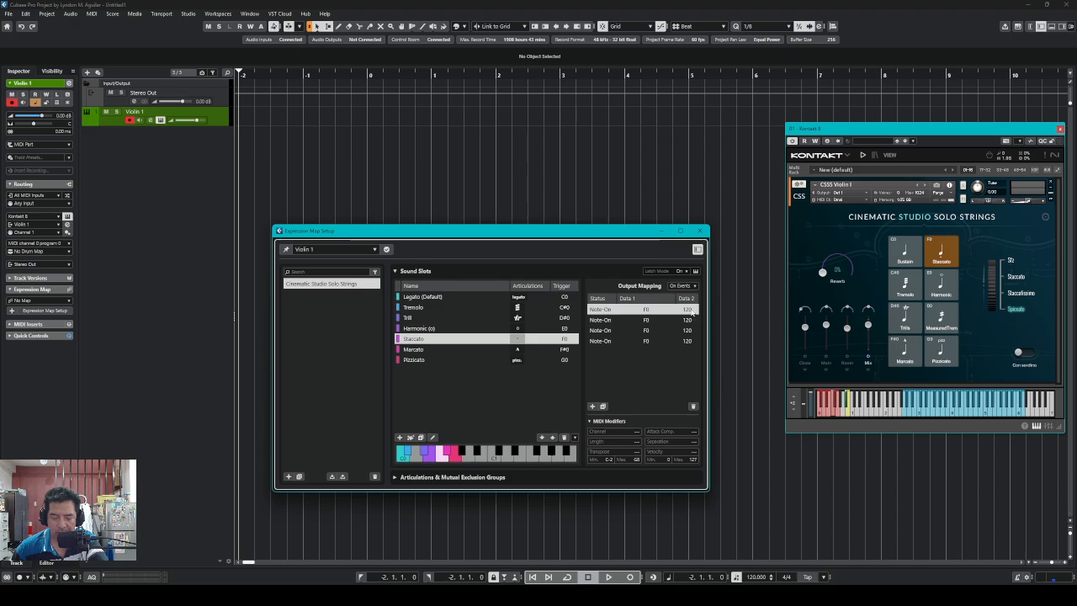
{"action": "left_click", "coordinate": [691, 321]}
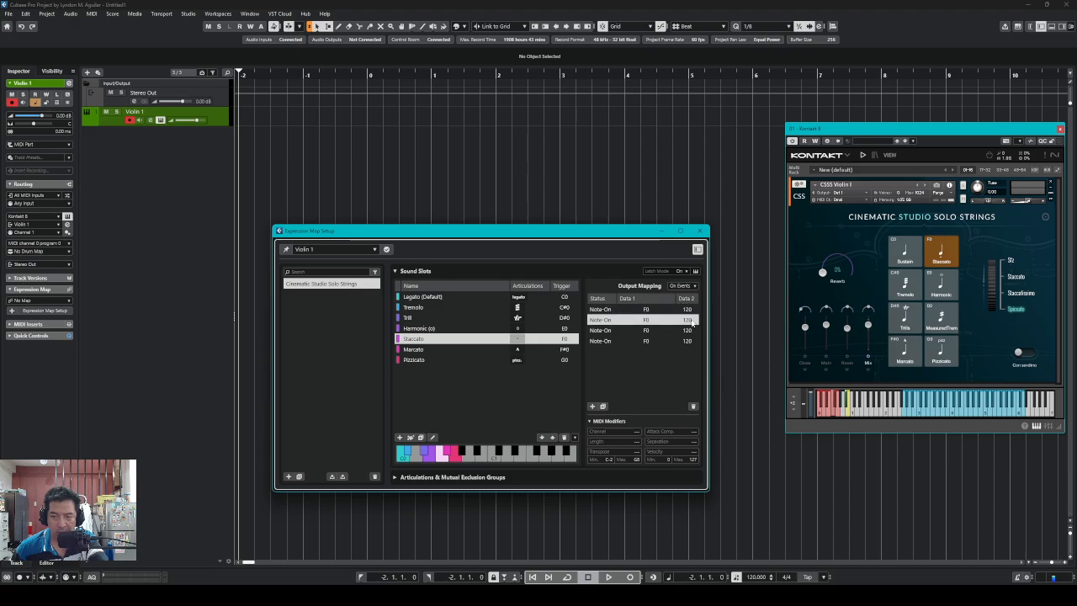
{"action": "left_click", "coordinate": [688, 325]}
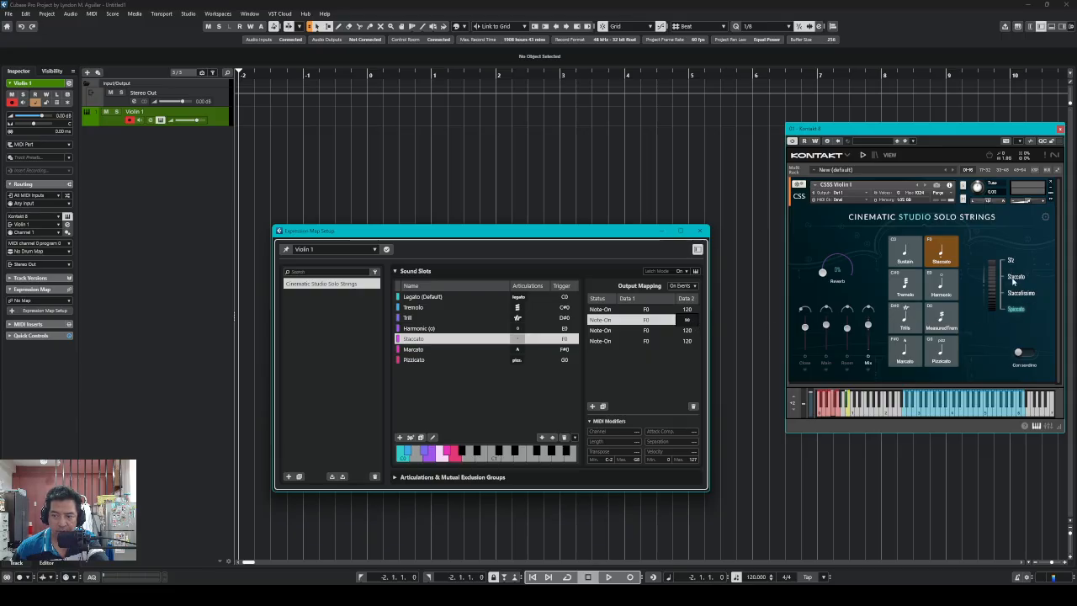
Set the second, third and fourth Staccato output velocities to 90, 60 and 10
{"action": "left_click", "coordinate": [689, 330]}
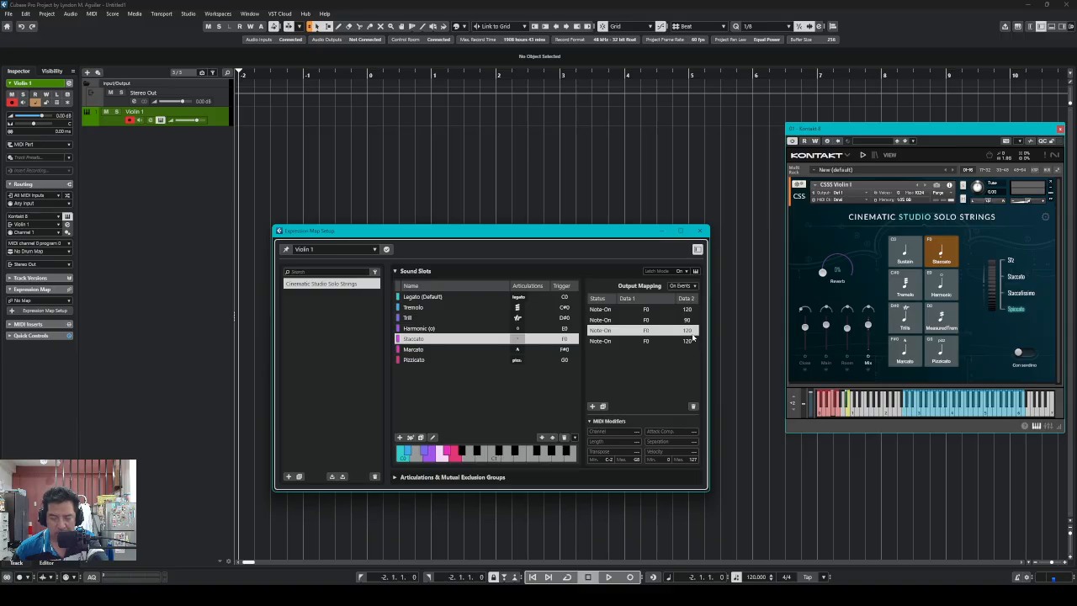
{"action": "double_click", "coordinate": [688, 331]}
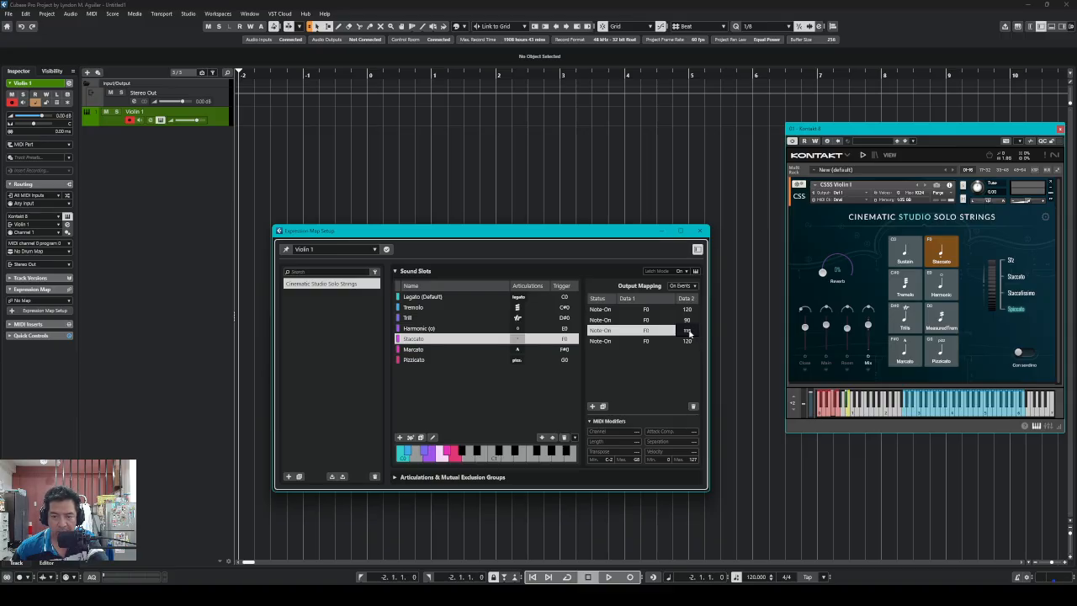
{"action": "scroll", "coordinate": [690, 335], "scroll_direction": "down", "scroll_amount": 8}
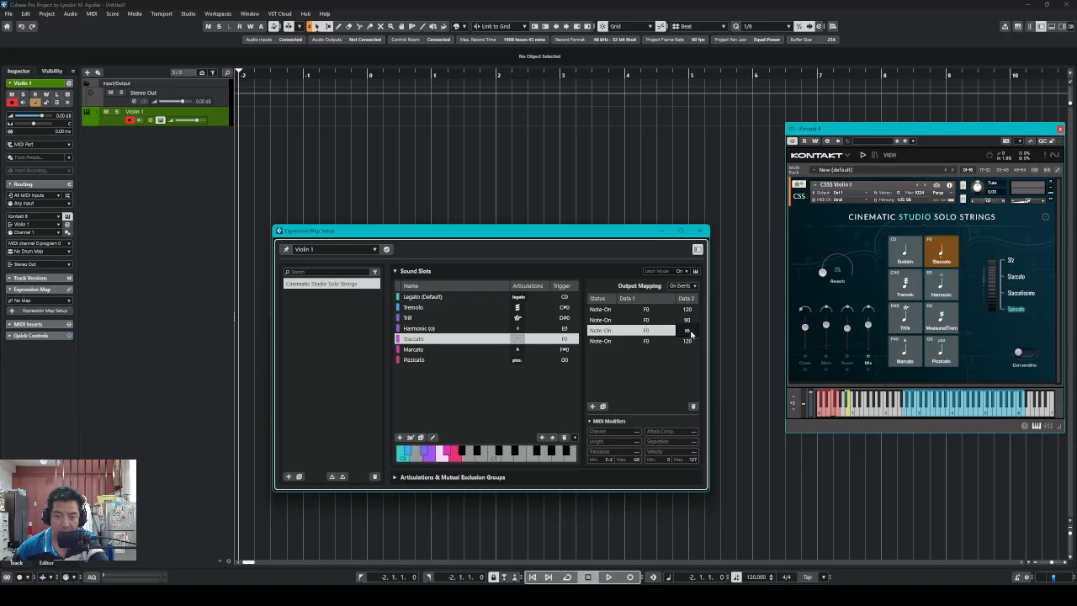
{"action": "left_click", "coordinate": [678, 362]}
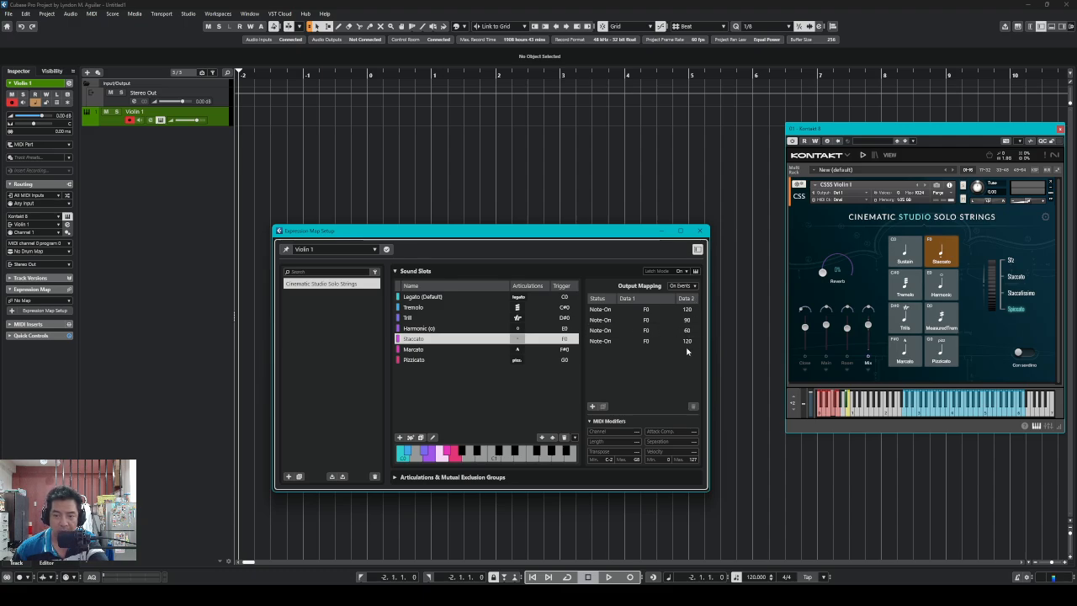
{"action": "left_click", "coordinate": [687, 342]}
{"action": "left_click", "coordinate": [688, 342]}
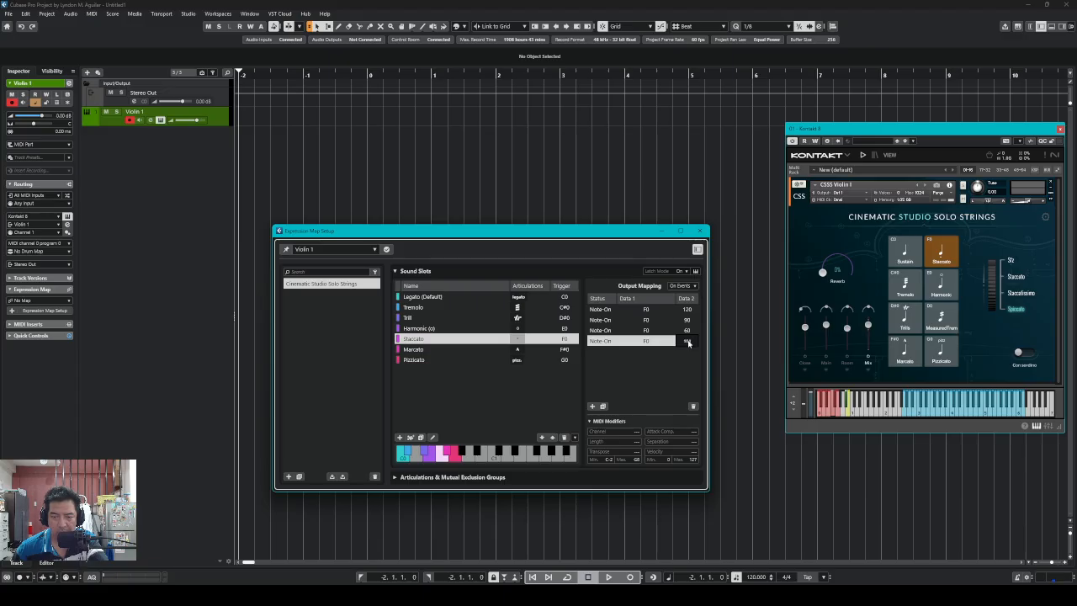
{"action": "type", "text": "30"}
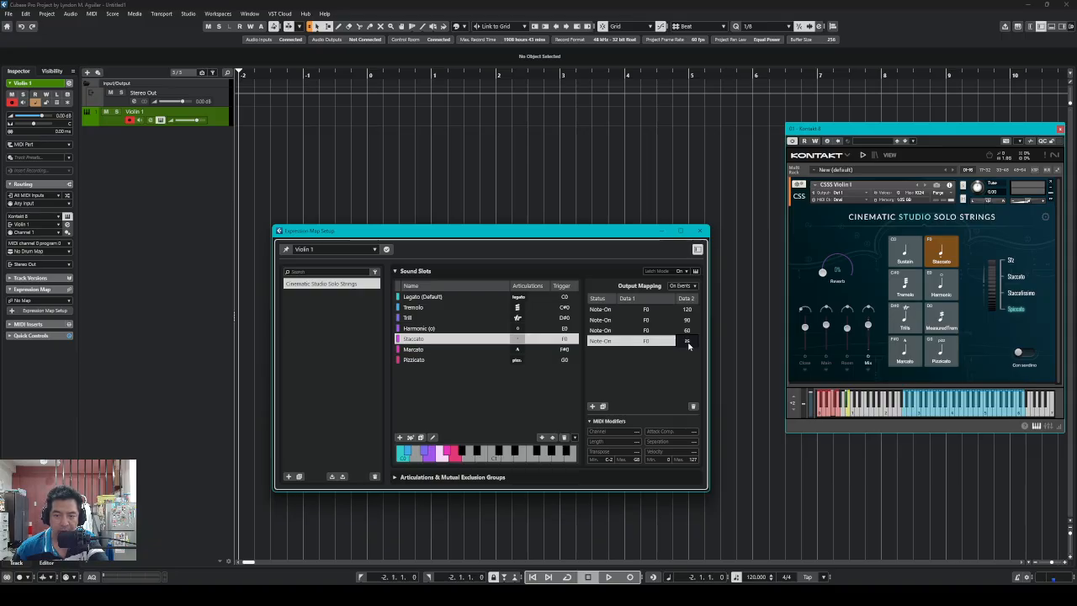
{"action": "type", "text": "10"}
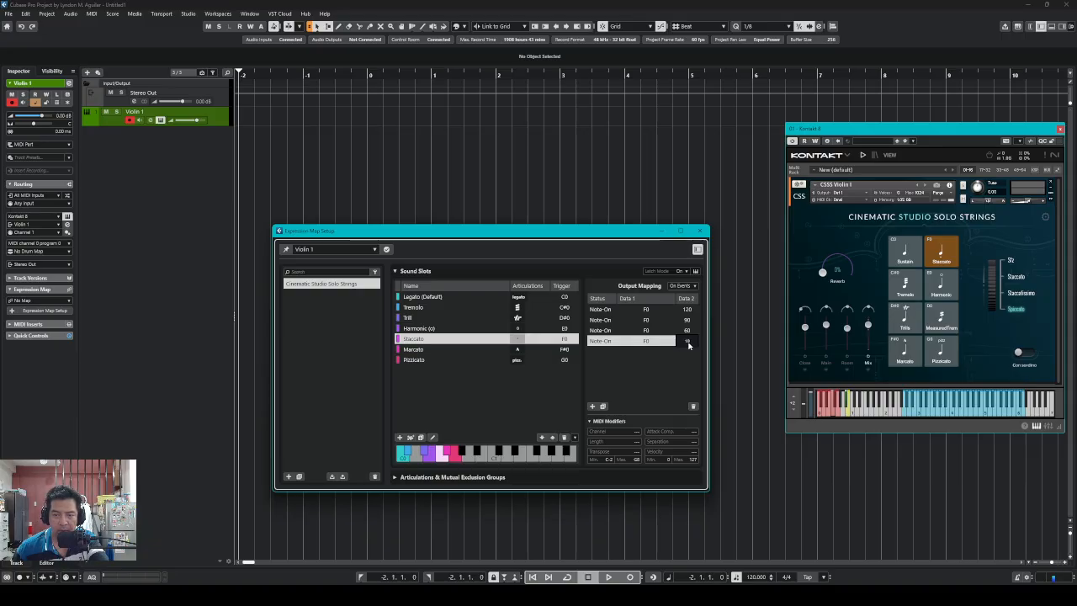
{"action": "left_click", "coordinate": [653, 383]}
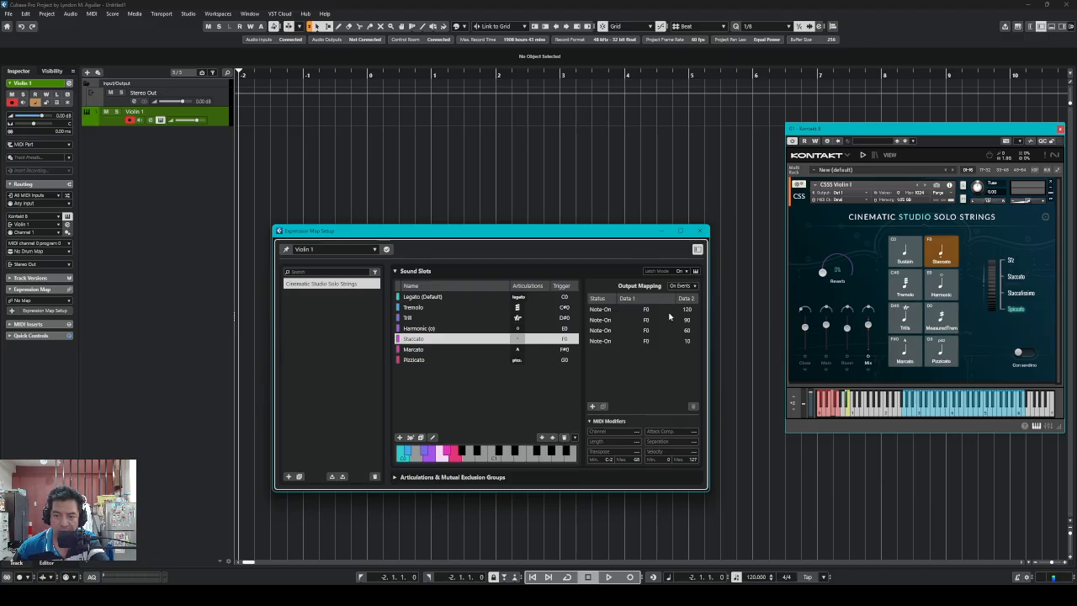
Verify the four Staccato F0 outputs read velocities 120, 90, 60 and 10
{"action": "left_click", "coordinate": [672, 314]}
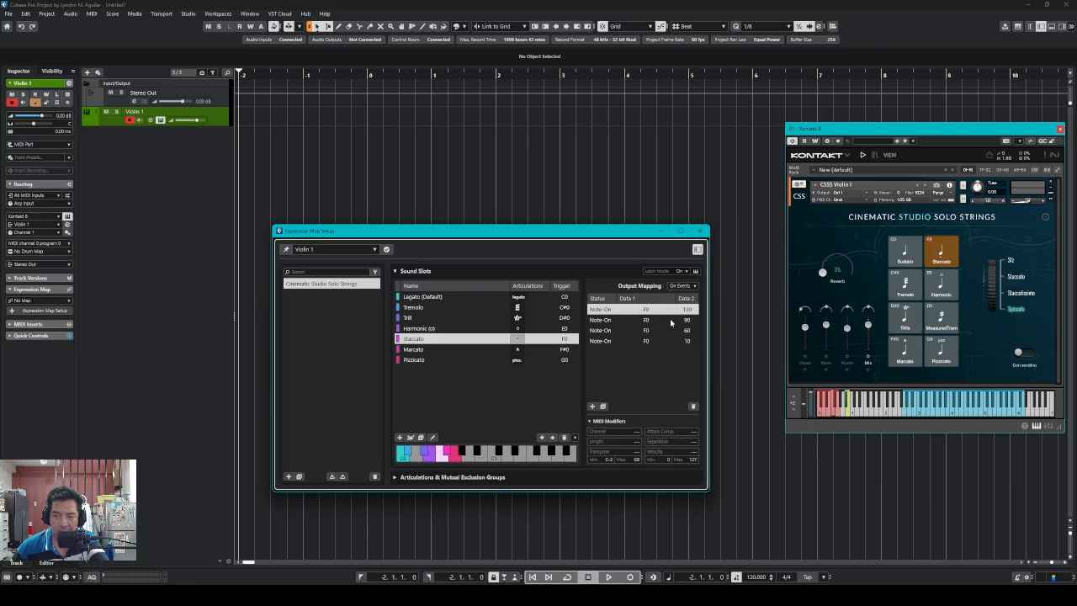
{"action": "left_click", "coordinate": [670, 320]}
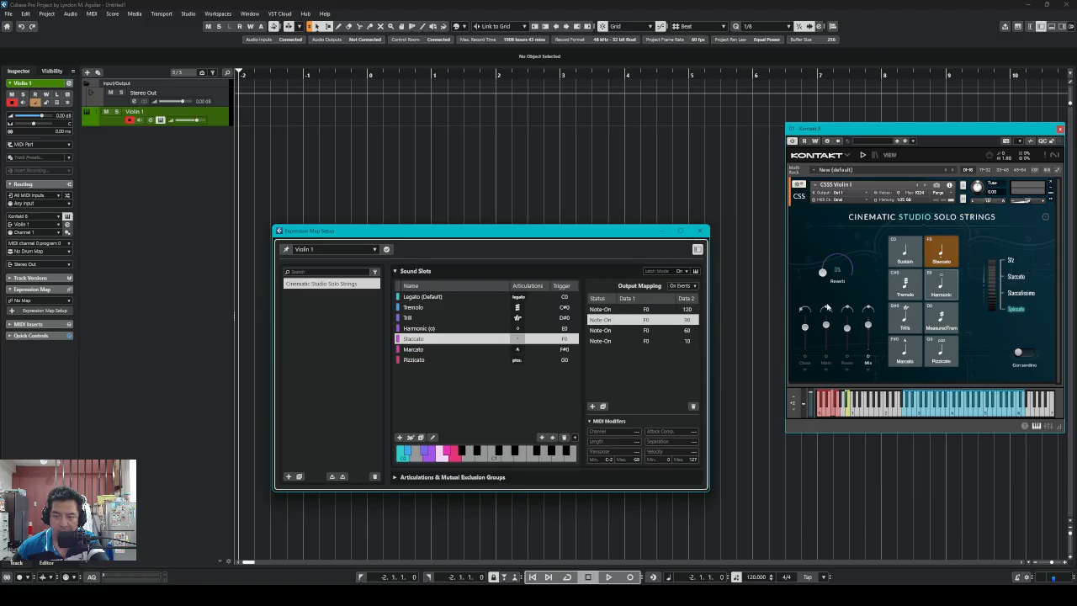
{"action": "left_click", "coordinate": [668, 329]}
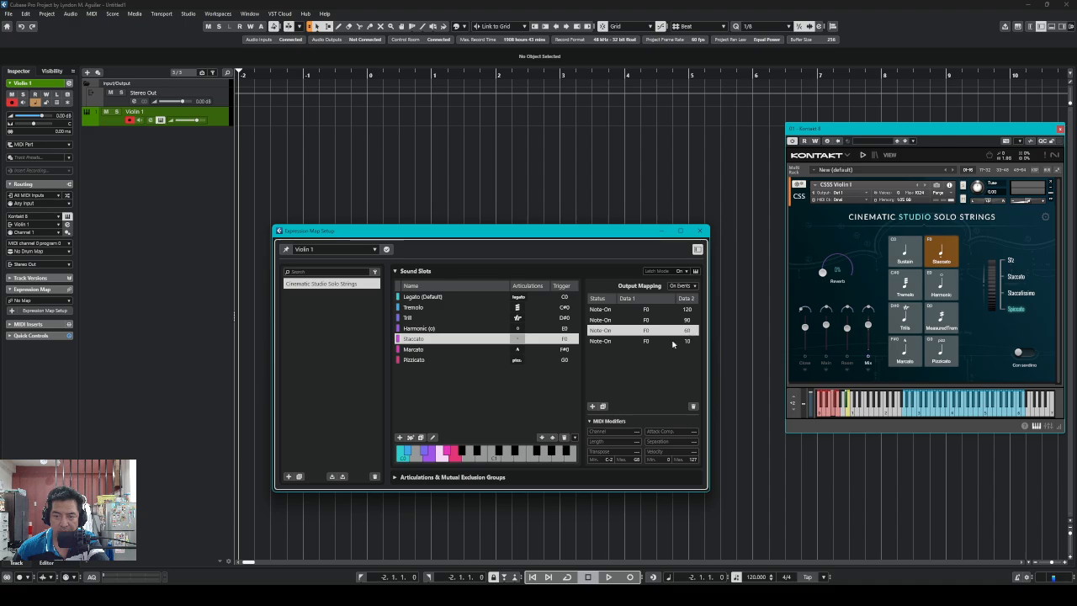
{"action": "left_click", "coordinate": [673, 341]}
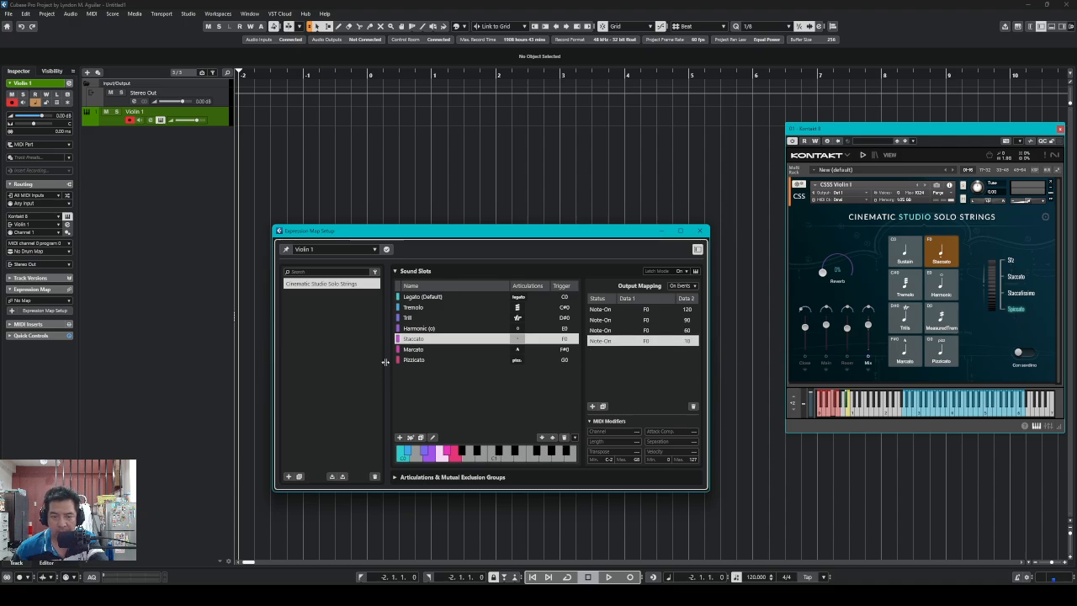
{"action": "left_click", "coordinate": [427, 350]}
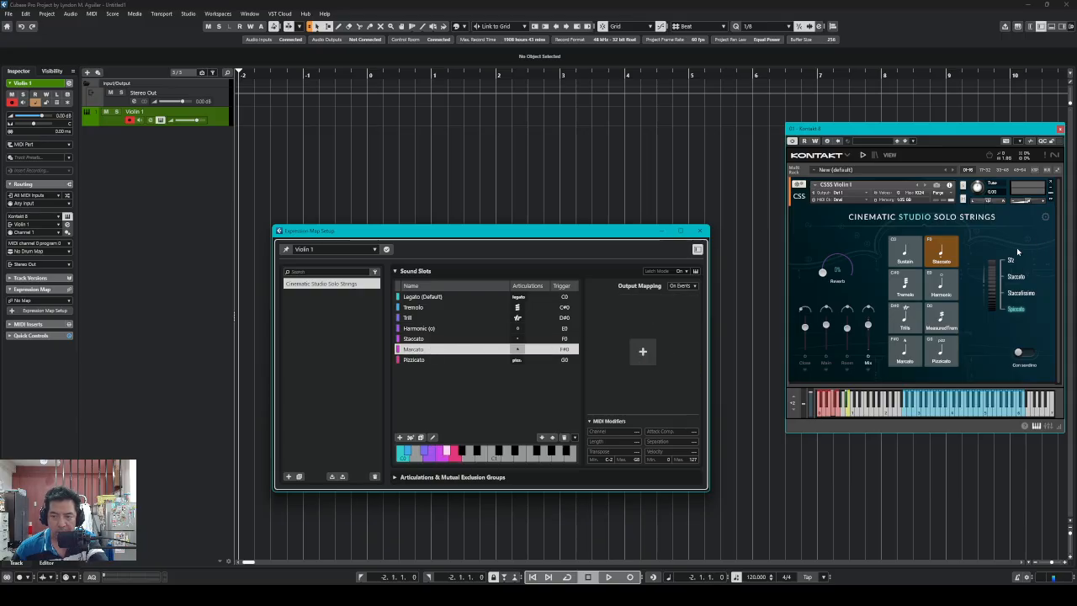
Switch Kontakt to Marcato and add two F#0 Note-On outputs to the Marcato slot
{"action": "left_click", "coordinate": [905, 350]}
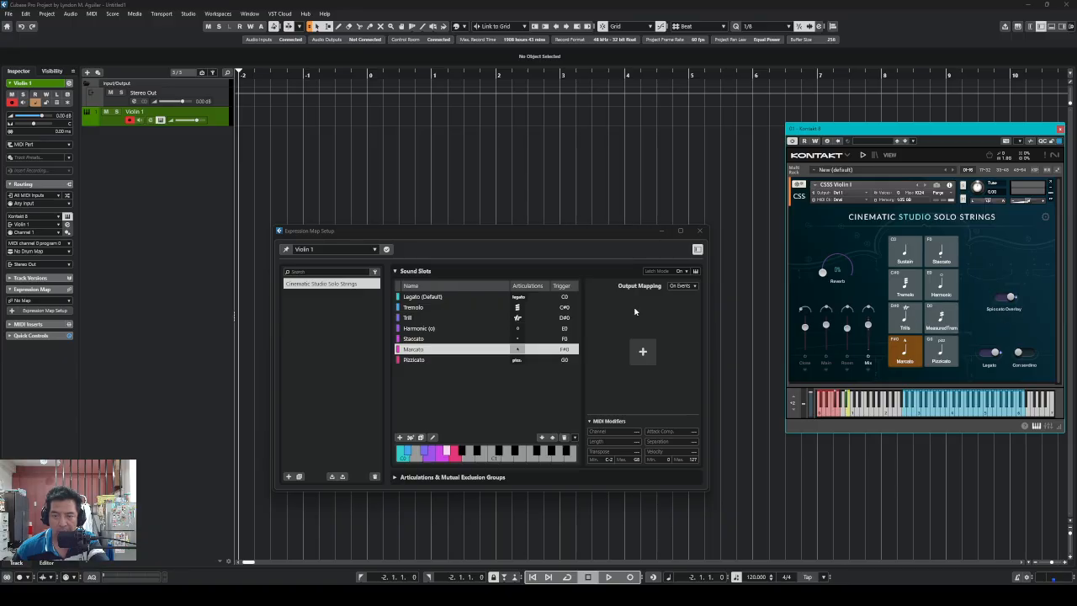
{"action": "left_click", "coordinate": [643, 352]}
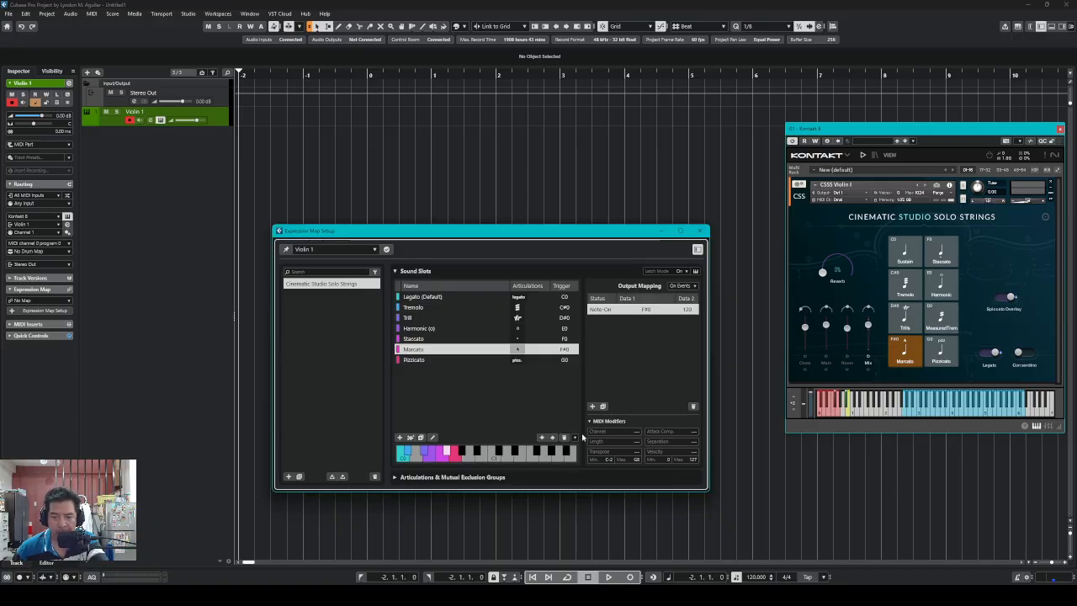
{"action": "left_click", "coordinate": [592, 407]}
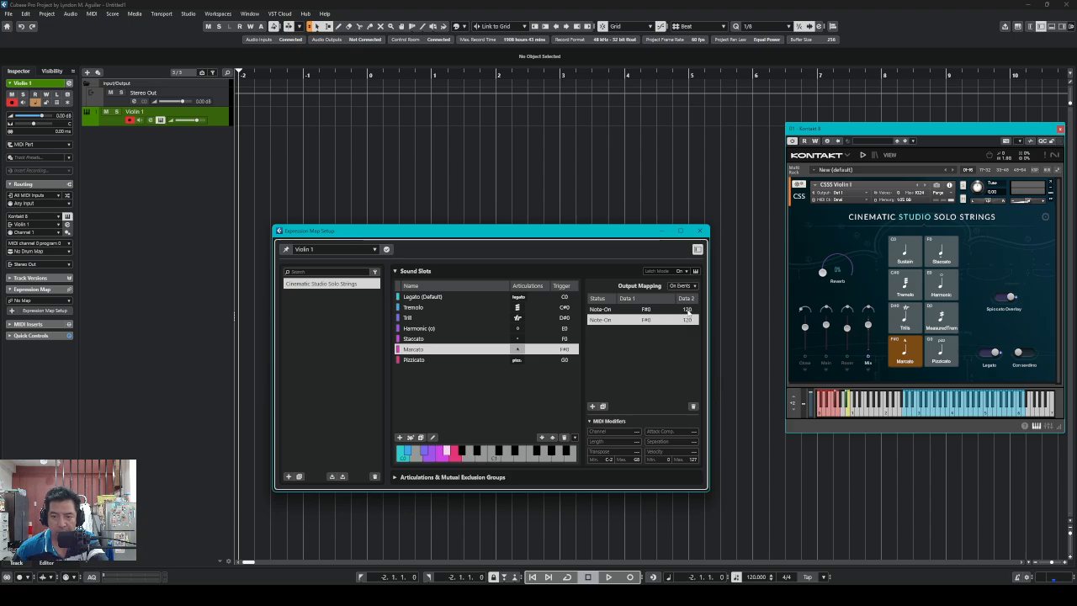
Set the two Marcato output velocities to 65 and 64
{"action": "left_click", "coordinate": [688, 311]}
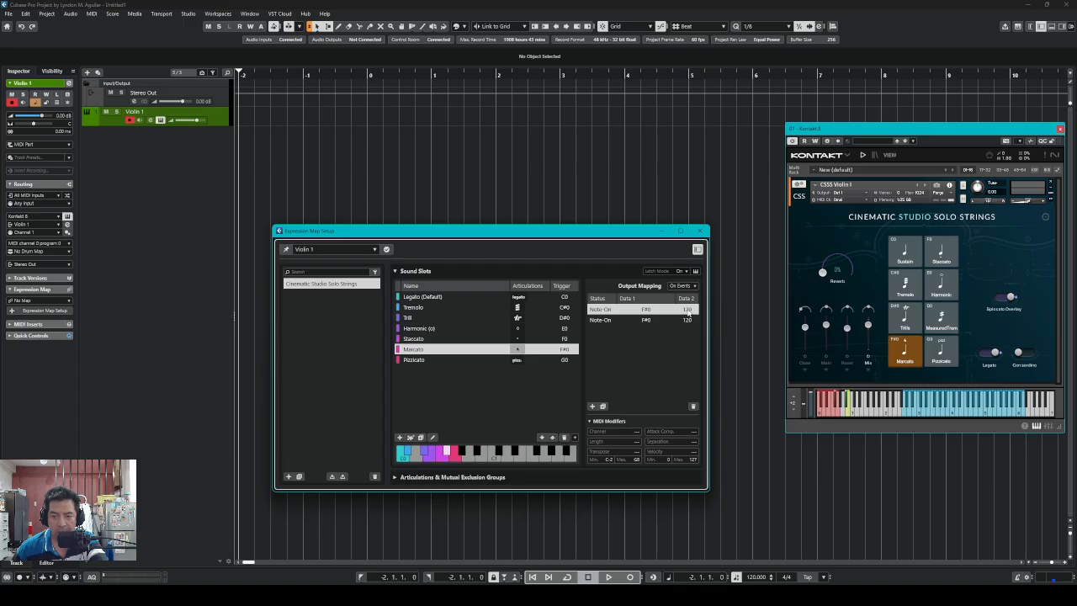
{"action": "double_click", "coordinate": [688, 312]}
{"action": "type", "text": "71"}
{"action": "left_click", "coordinate": [687, 323]}
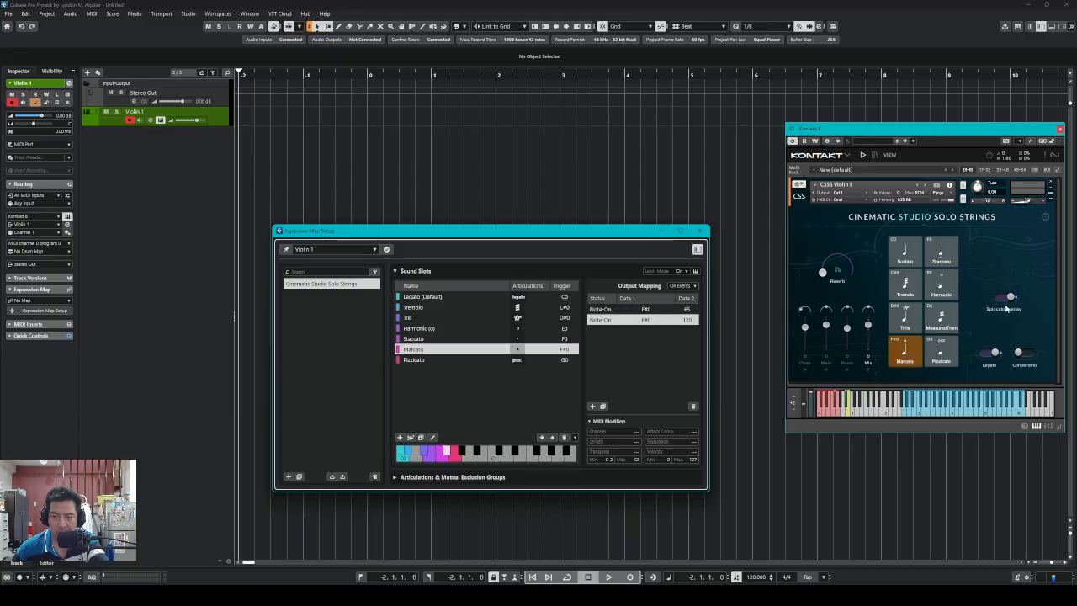
{"action": "double_click", "coordinate": [691, 322]}
{"action": "type", "text": "88"}
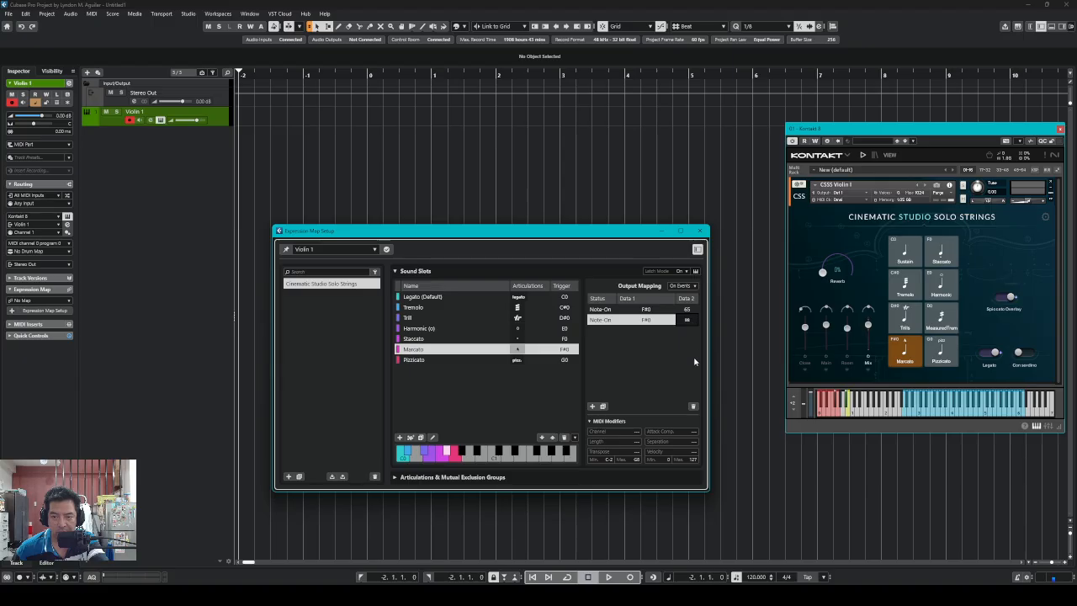
{"action": "key", "text": "BackSpace"}
{"action": "key", "text": "BackSpace"}
{"action": "type", "text": "64"}
{"action": "key", "text": "Return"}
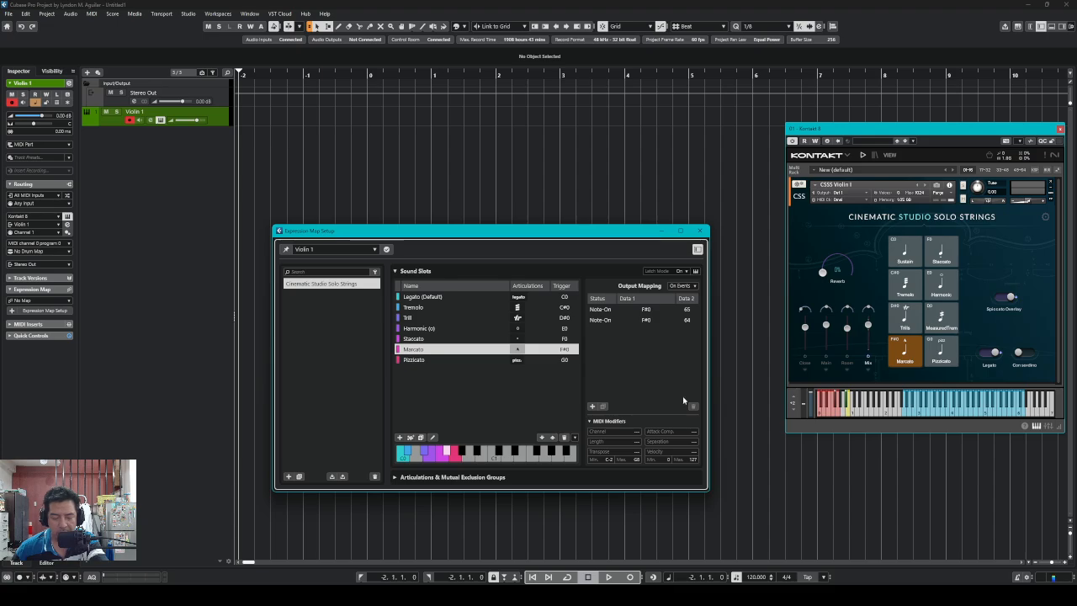
Select the Pizzicato slot, switch Kontakt to Pizzicato, and add three G0 Note-On outputs
{"action": "left_click", "coordinate": [425, 361]}
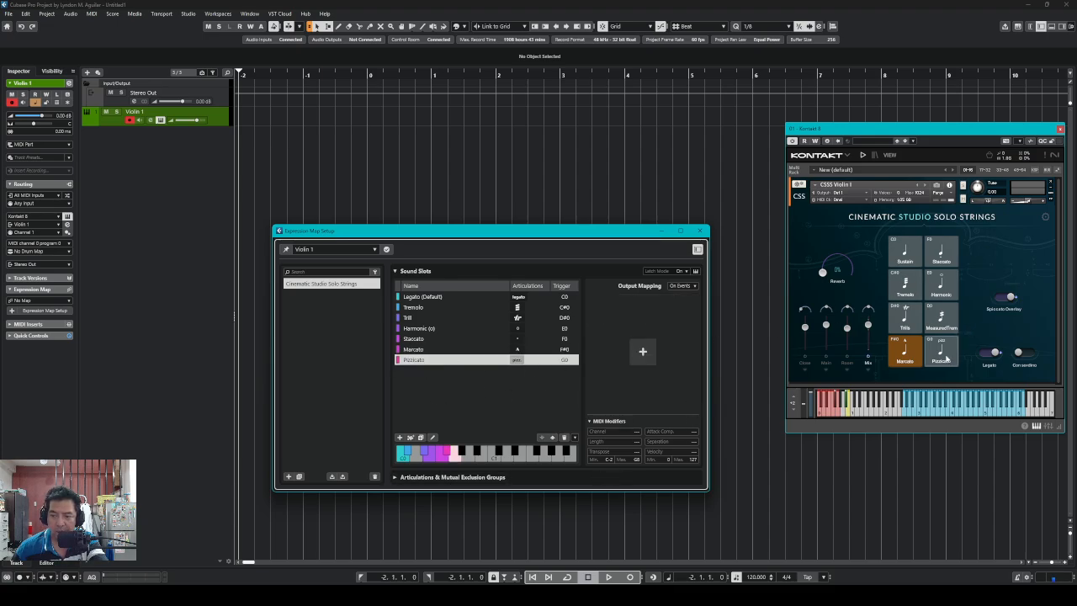
{"action": "left_click", "coordinate": [941, 349]}
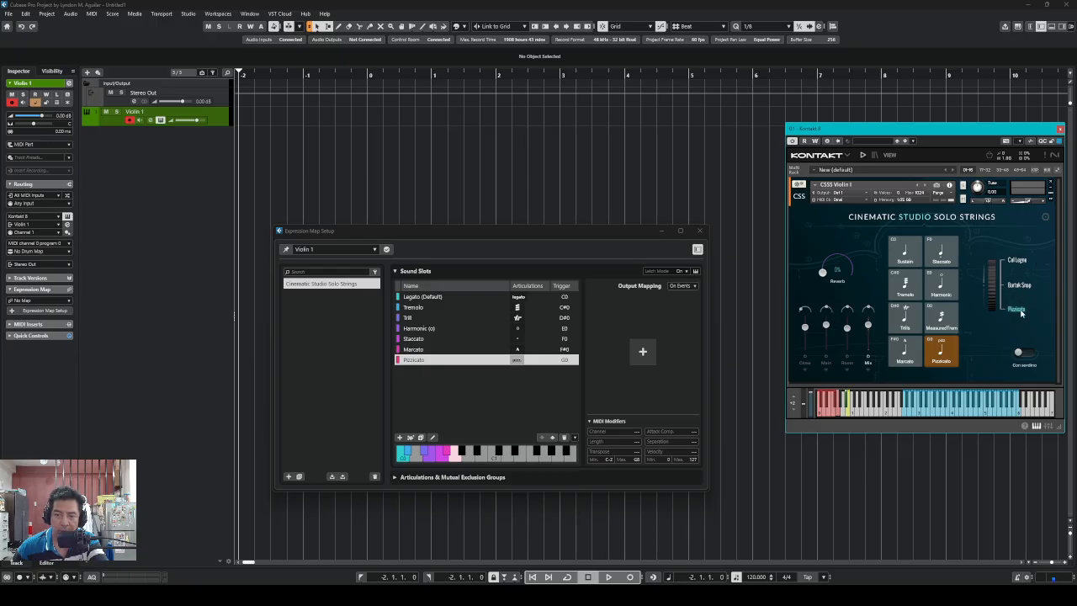
{"action": "left_click", "coordinate": [642, 352]}
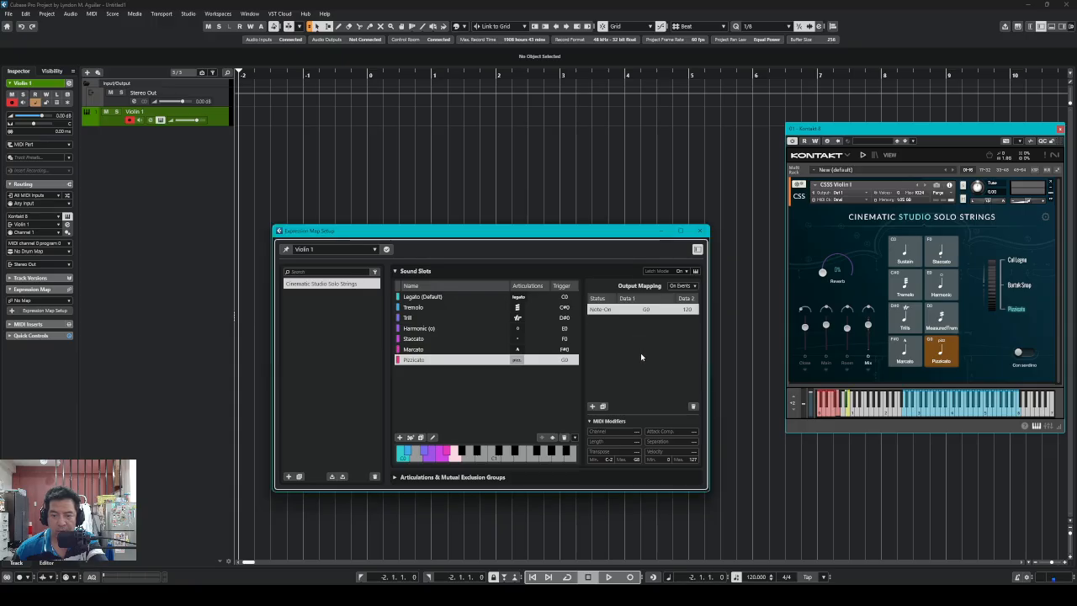
{"action": "left_click", "coordinate": [592, 407]}
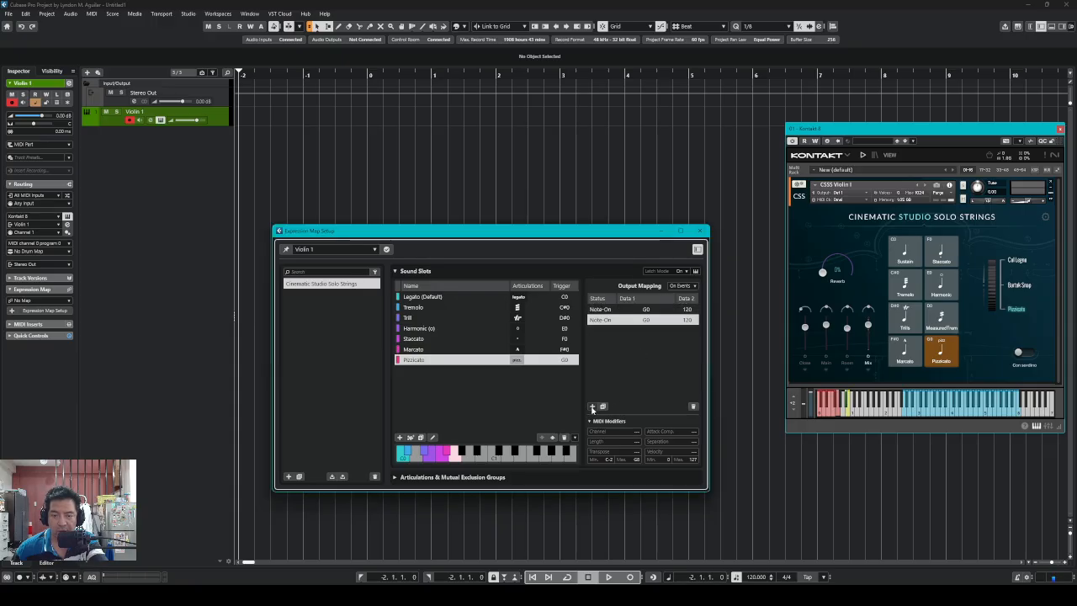
{"action": "left_click", "coordinate": [593, 408]}
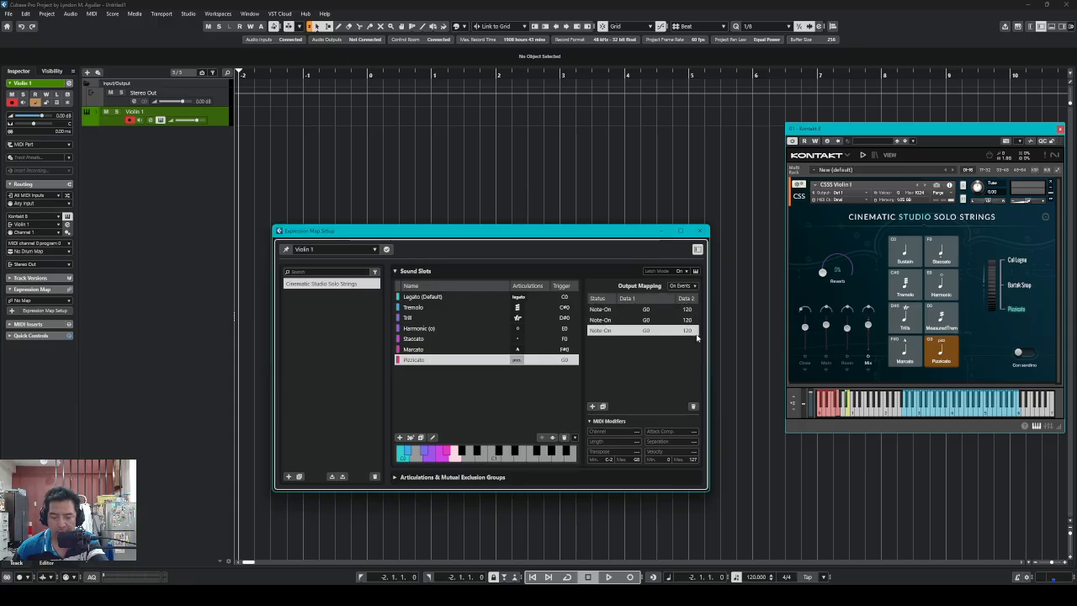
{"action": "left_click", "coordinate": [689, 309]}
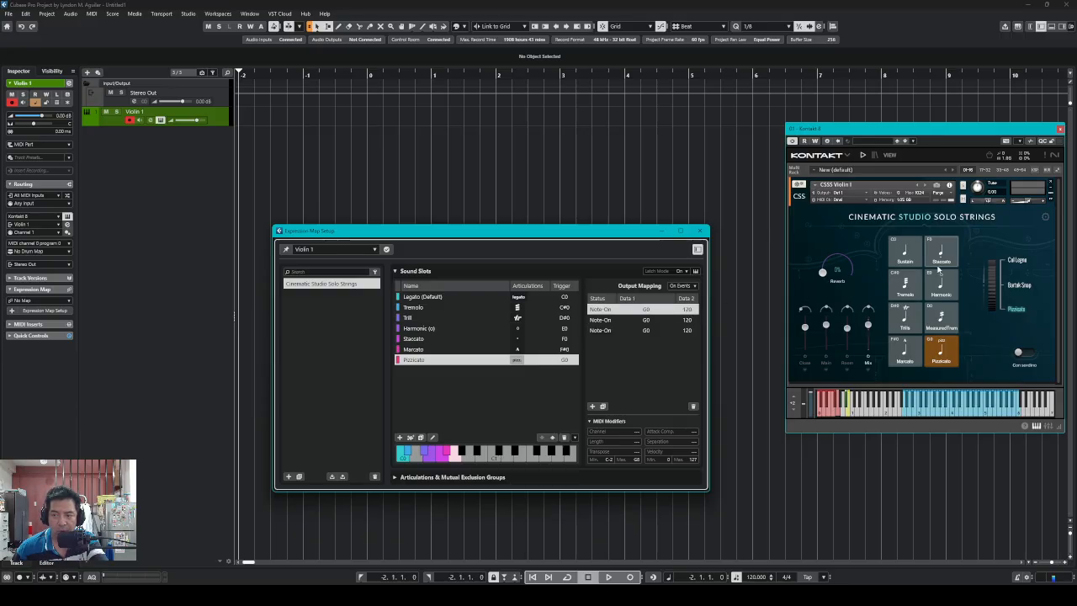
{"action": "left_click", "coordinate": [1021, 264]}
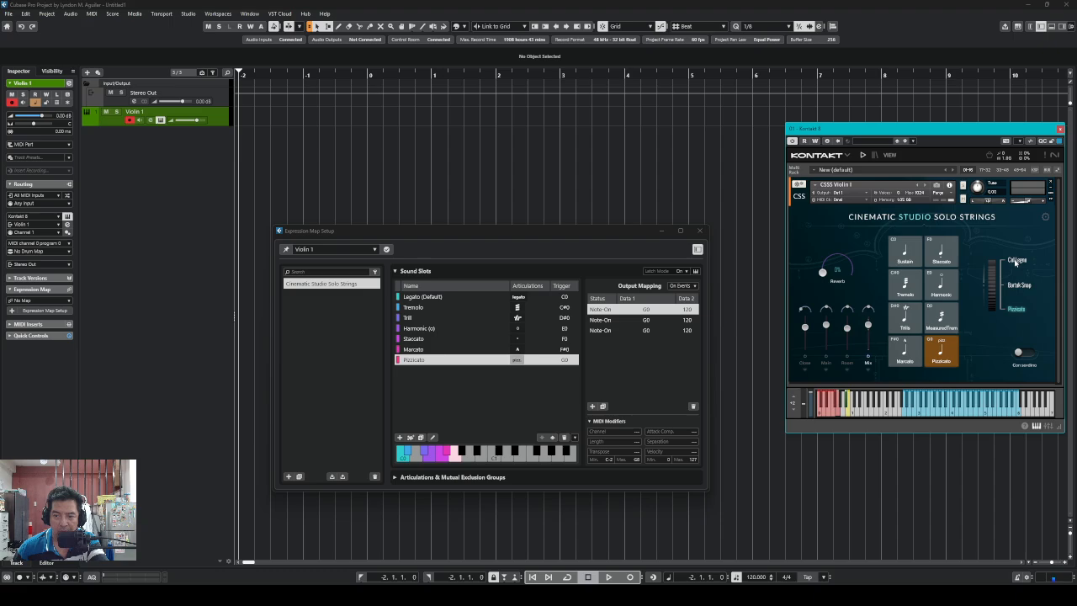
Set the second and third Pizzicato output velocities to 50 and 40
{"action": "left_click", "coordinate": [685, 320]}
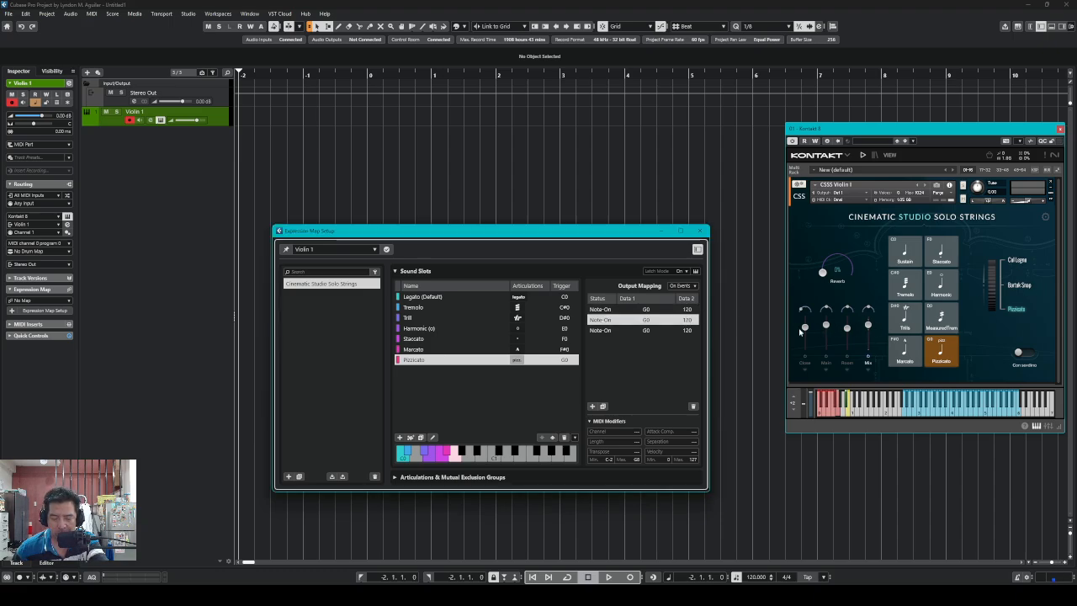
{"action": "double_click", "coordinate": [695, 320]}
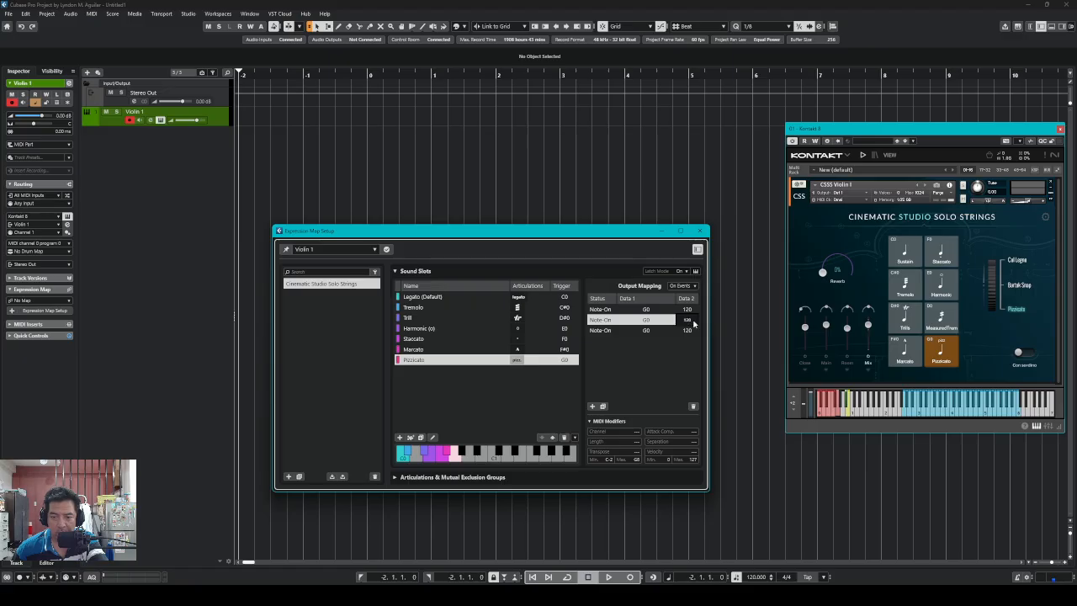
{"action": "left_click_drag", "start_coordinate": [691, 387], "coordinate": [692, 399]}
{"action": "left_click_drag", "start_coordinate": [693, 323], "coordinate": [690, 340]}
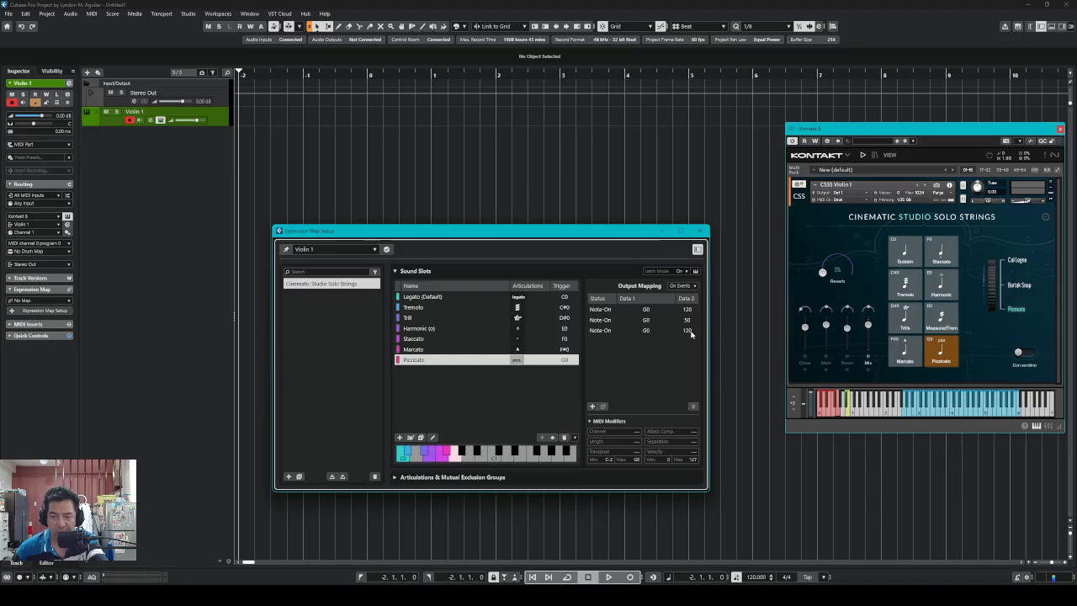
{"action": "left_click", "coordinate": [690, 333]}
{"action": "left_click", "coordinate": [691, 334]}
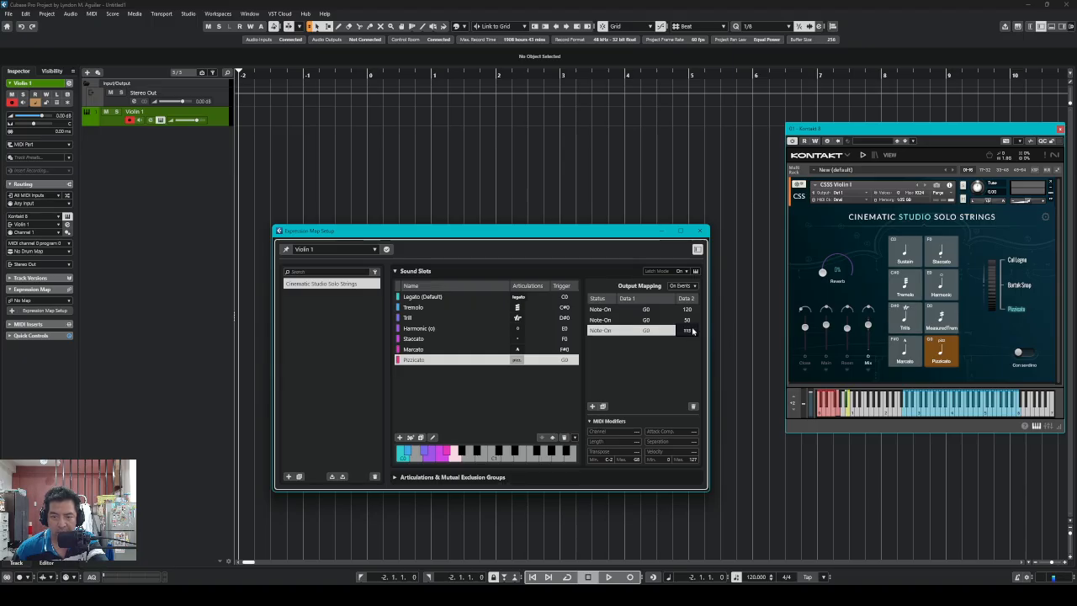
{"action": "scroll", "coordinate": [692, 332], "scroll_direction": "down", "scroll_amount": 17}
{"action": "left_click_drag", "start_coordinate": [692, 330], "coordinate": [691, 393]}
{"action": "key", "text": "Up"}
{"action": "key", "text": "Up"}
{"action": "key", "text": "Up"}
{"action": "key", "text": "Up"}
{"action": "key", "text": "Up"}
{"action": "key", "text": "Up"}
{"action": "key", "text": "Up"}
{"action": "key", "text": "Up"}
{"action": "key", "text": "Return"}
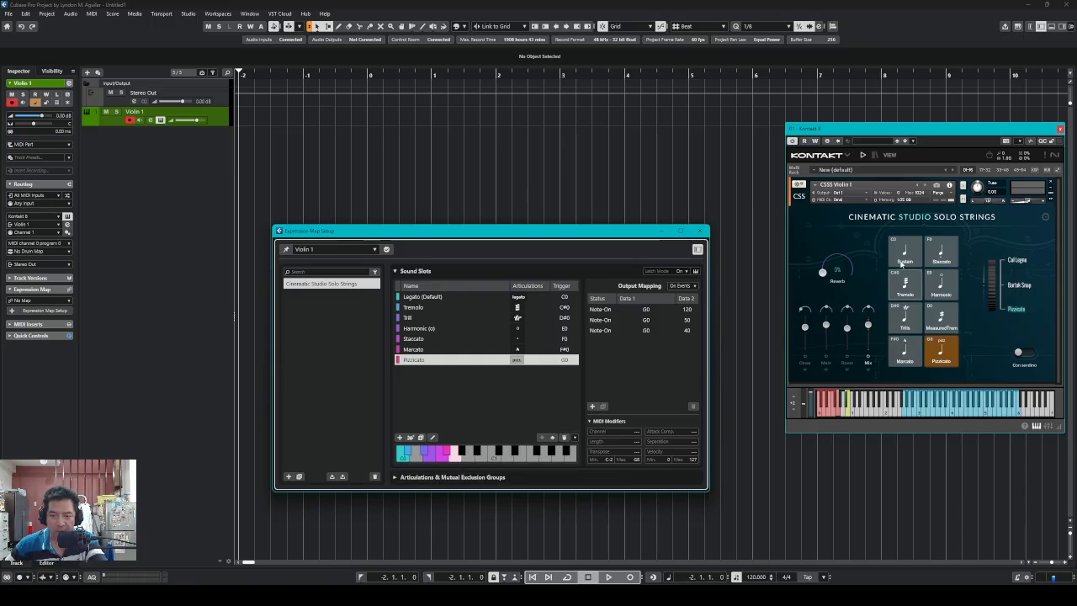
{"action": "left_click_drag", "start_coordinate": [547, 233], "coordinate": [567, 181]}
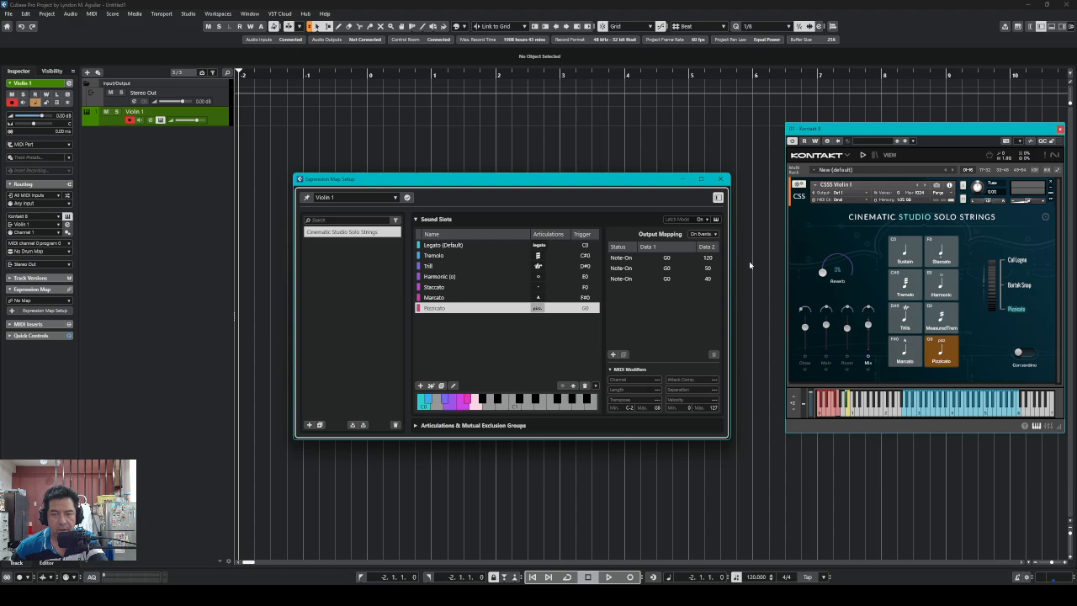
Select the Legato (Default) slot and expand the Articulations & Mutual Exclusion Groups section
{"action": "left_click", "coordinate": [464, 248]}
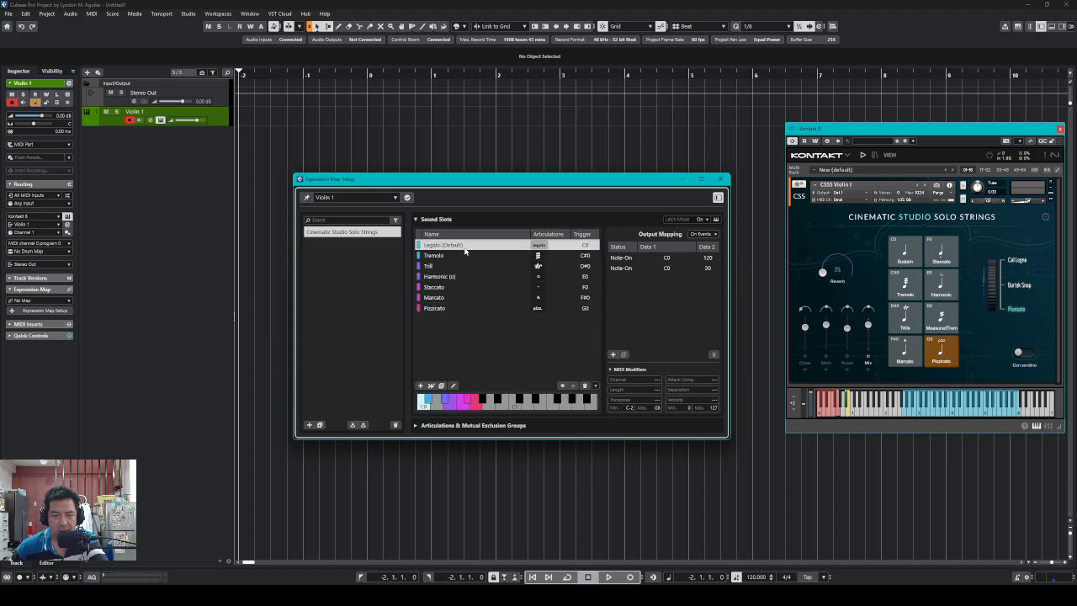
{"action": "left_click", "coordinate": [460, 258]}
{"action": "left_click", "coordinate": [472, 247]}
{"action": "left_click", "coordinate": [437, 425]}
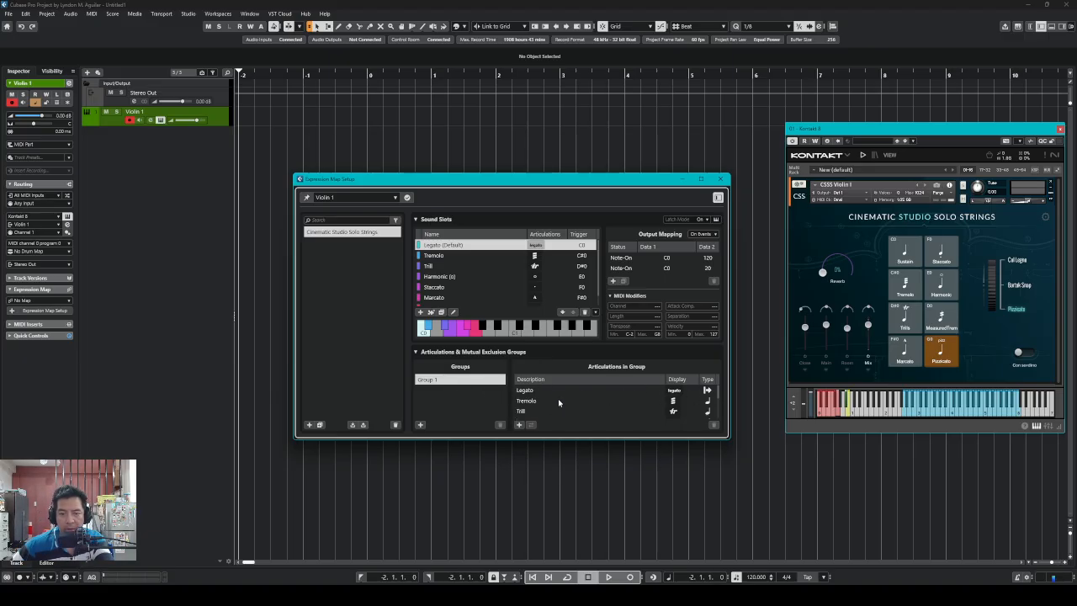
{"action": "scroll", "coordinate": [560, 402], "scroll_direction": "down", "scroll_amount": 2}
{"action": "scroll", "coordinate": [562, 405], "scroll_direction": "up", "scroll_amount": 2}
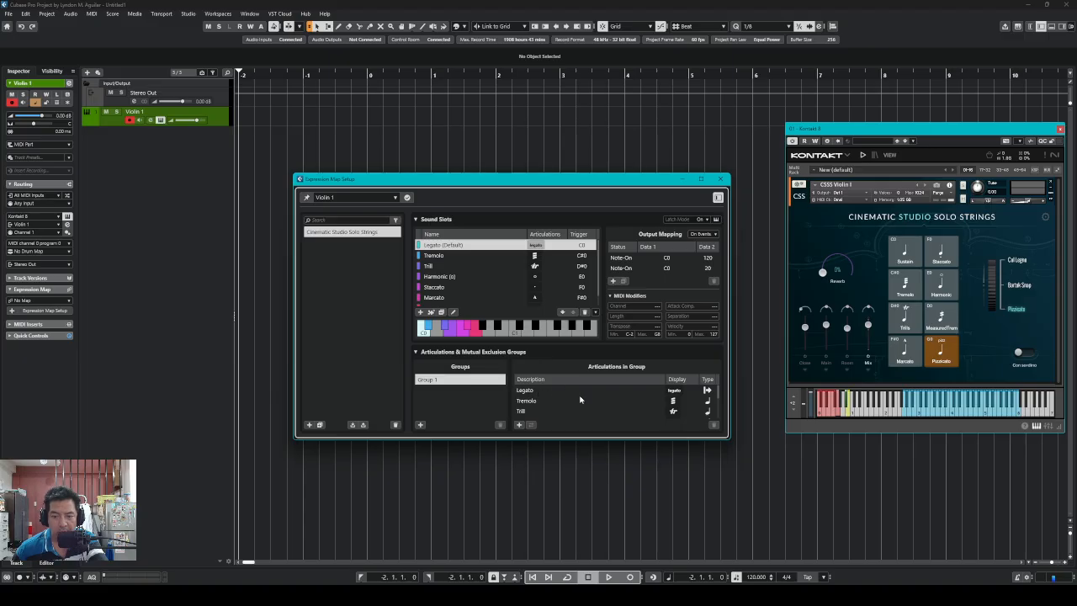
{"action": "scroll", "coordinate": [580, 399], "scroll_direction": "down", "scroll_amount": 4}
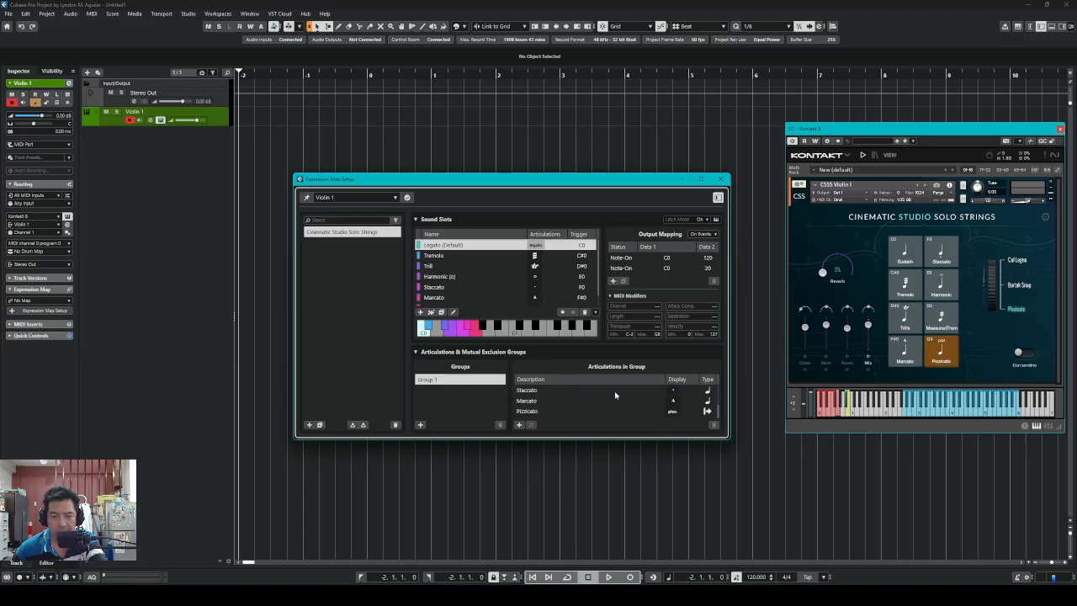
{"action": "scroll", "coordinate": [615, 394], "scroll_direction": "up", "scroll_amount": 4}
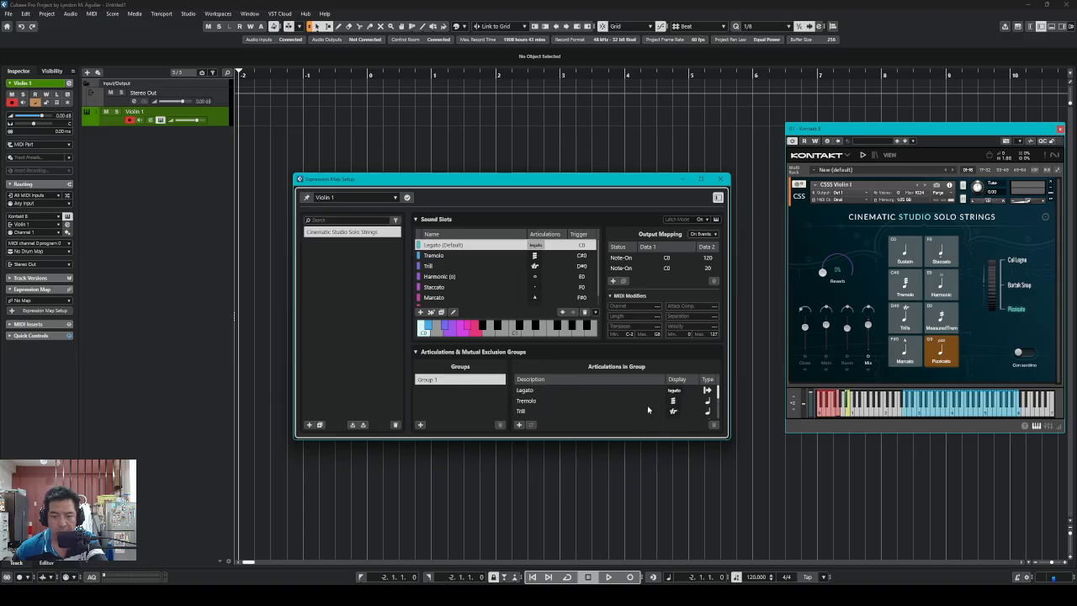
Change Legato's type in Group 1 from Attribute to Direction
{"action": "left_click", "coordinate": [526, 391]}
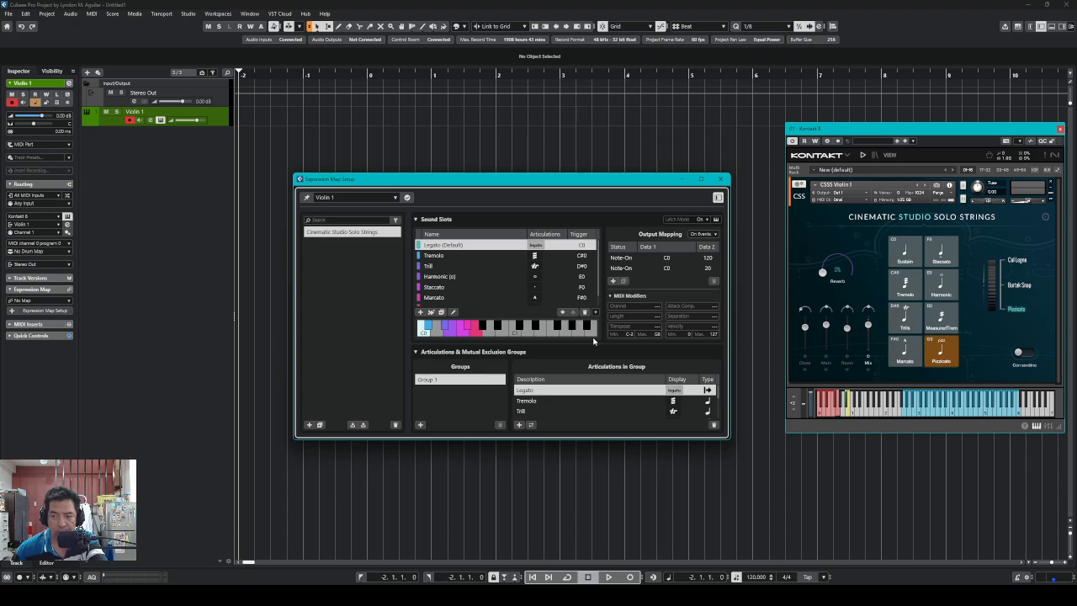
{"action": "left_click", "coordinate": [537, 402]}
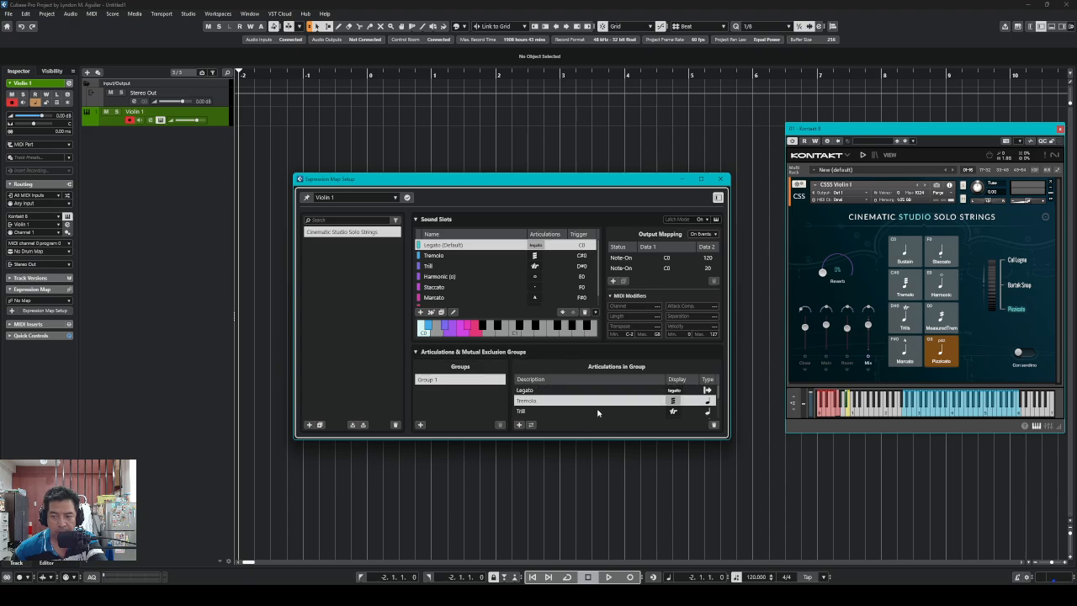
{"action": "scroll", "coordinate": [599, 413], "scroll_direction": "down", "scroll_amount": 1}
{"action": "left_click", "coordinate": [533, 392]}
{"action": "left_click", "coordinate": [535, 403]}
{"action": "left_click", "coordinate": [529, 414]}
{"action": "scroll", "coordinate": [586, 404], "scroll_direction": "down", "scroll_amount": 1}
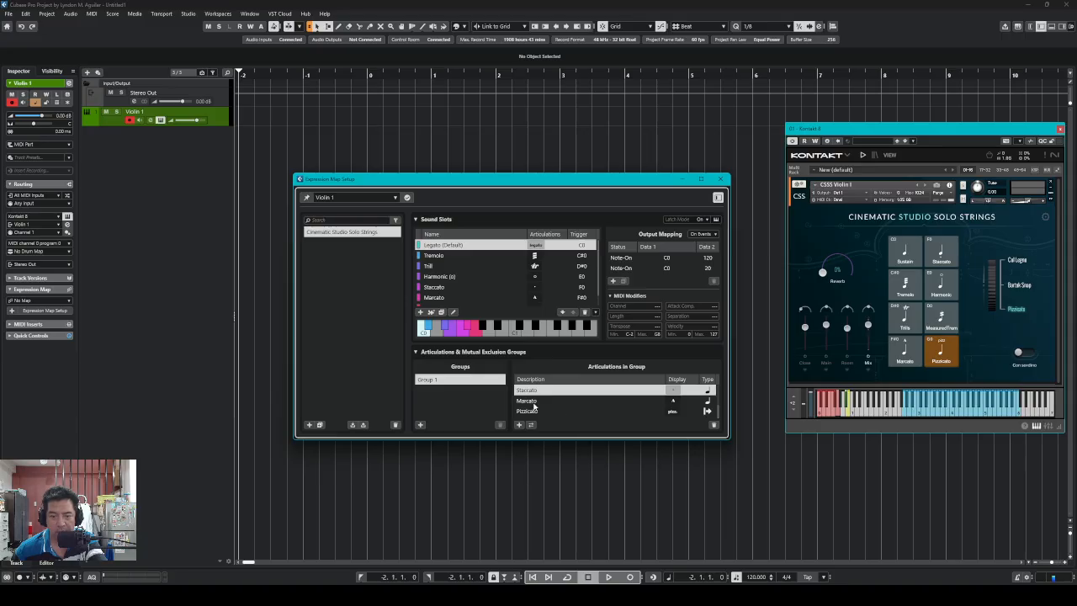
{"action": "scroll", "coordinate": [581, 411], "scroll_direction": "up", "scroll_amount": 3}
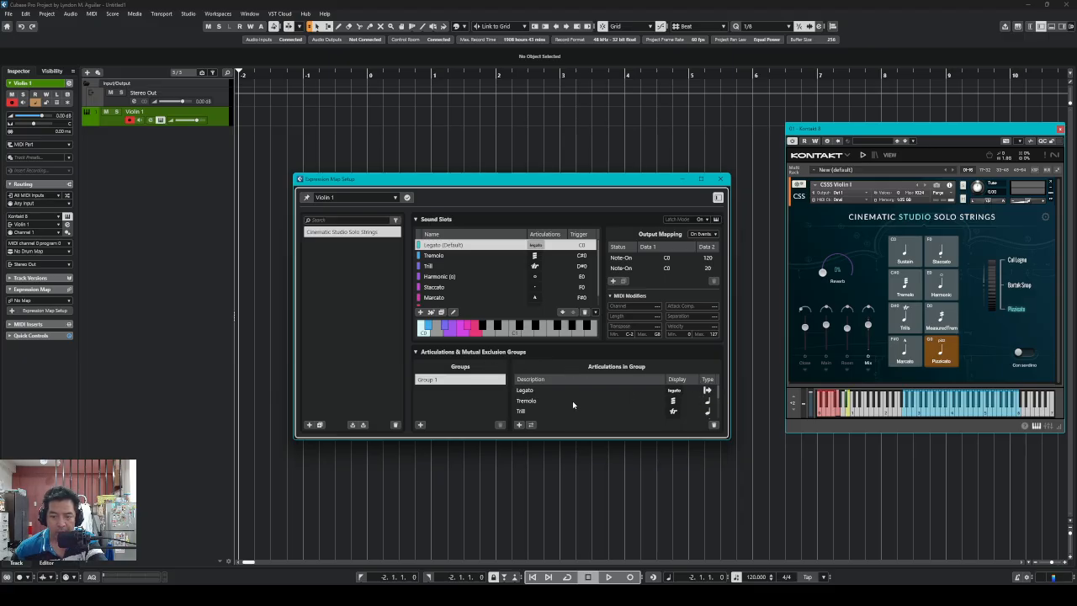
{"action": "left_click", "coordinate": [532, 391]}
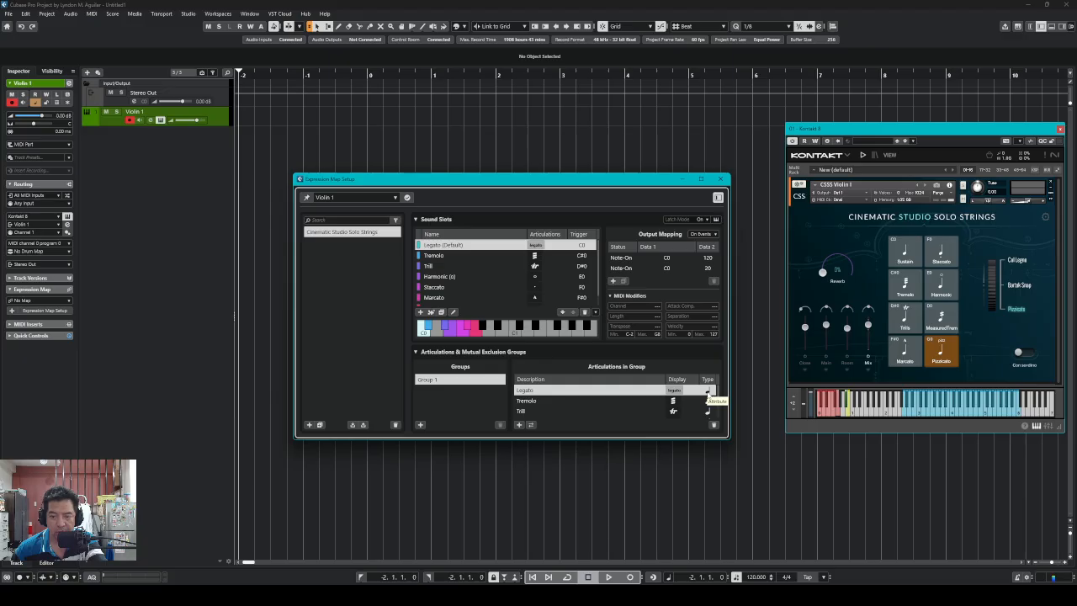
{"action": "left_click", "coordinate": [708, 392]}
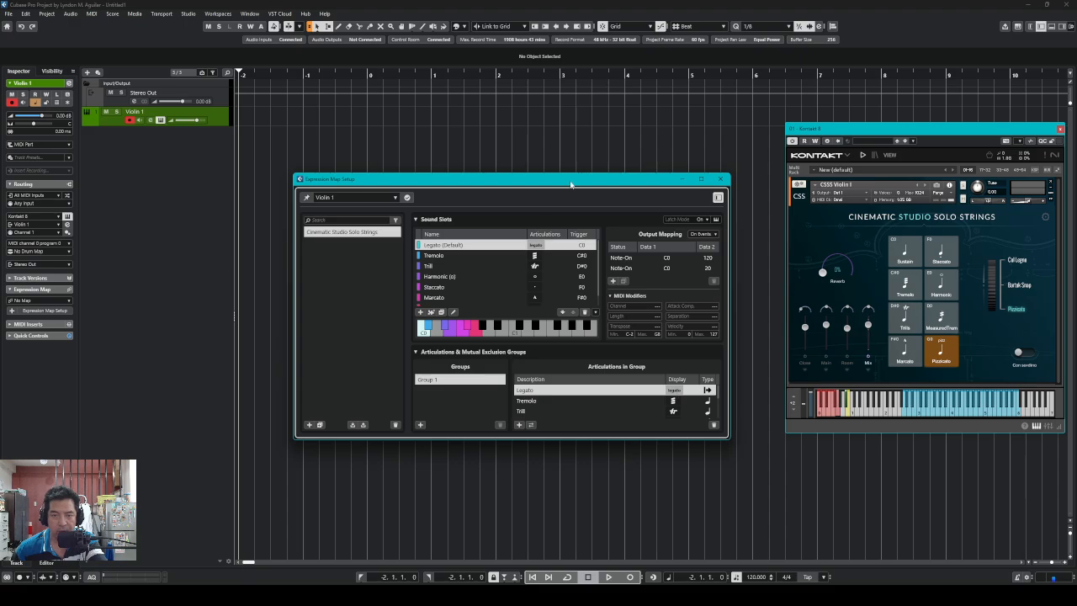
Close the Expression Map Setup and Kontakt instrument windows
{"action": "left_click_drag", "start_coordinate": [572, 185], "coordinate": [540, 235]}
{"action": "left_click", "coordinate": [691, 229]}
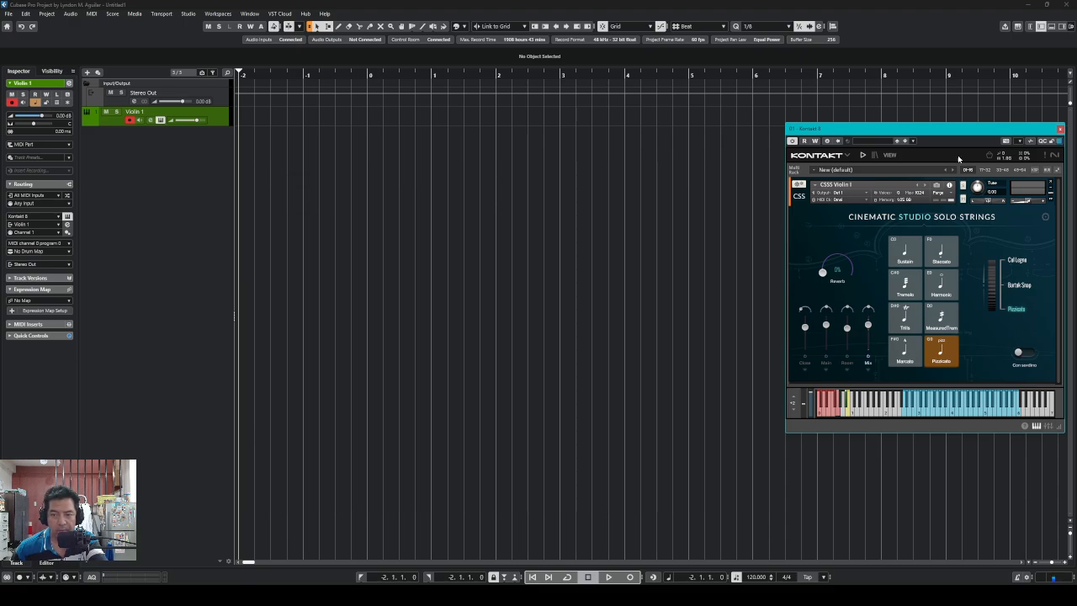
{"action": "left_click_drag", "start_coordinate": [1043, 129], "coordinate": [945, 168]}
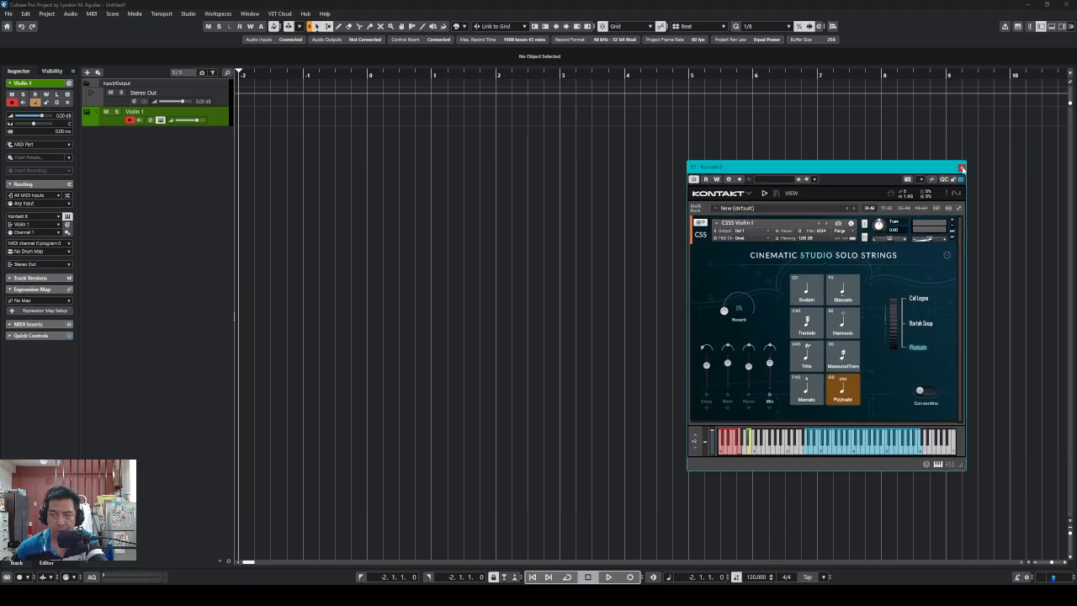
{"action": "left_click", "coordinate": [962, 168]}
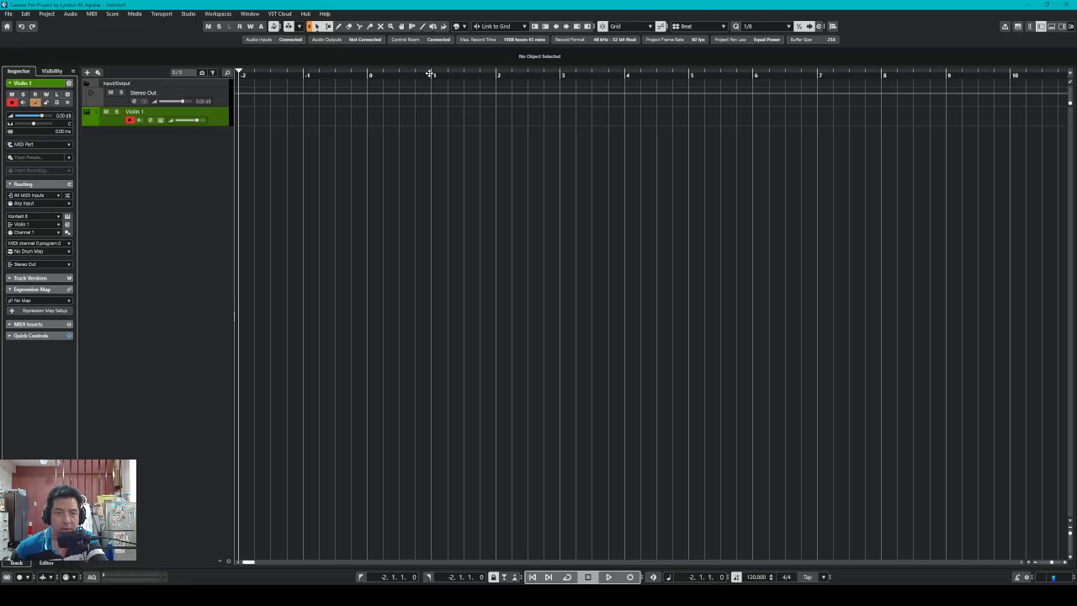
Draw a Violin 1 MIDI part from bar 1 to bar 3, then return to Object Selection
{"action": "right_click", "coordinate": [436, 167]}
{"action": "left_click", "coordinate": [454, 167]}
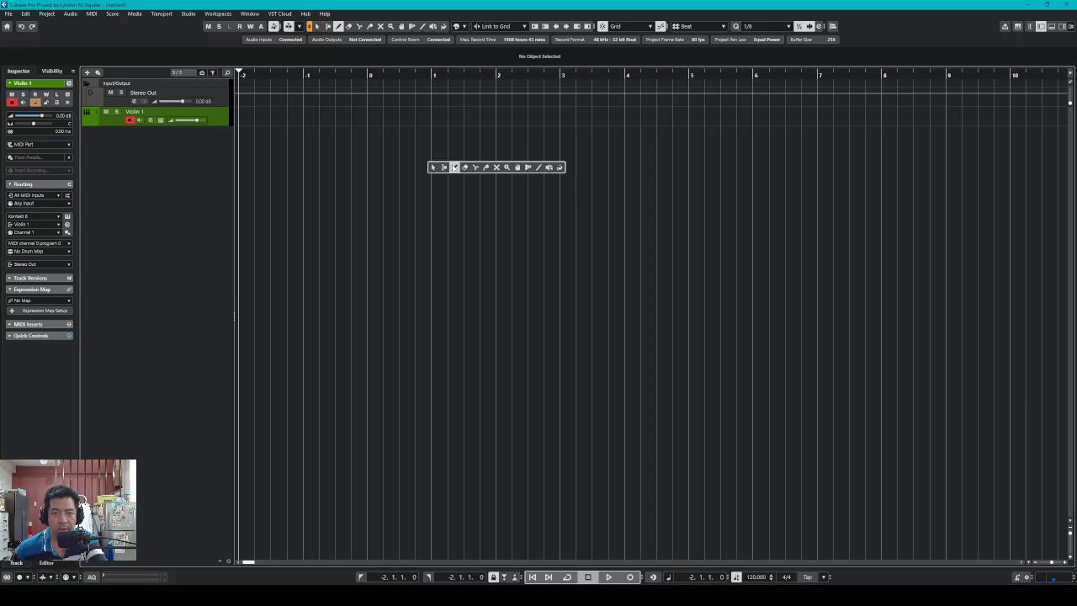
{"action": "mouse_move", "coordinate": [436, 112]}
{"action": "left_mouse_down"}
{"action": "mouse_move", "coordinate": [631, 107]}
{"action": "mouse_move", "coordinate": [498, 99]}
{"action": "mouse_move", "coordinate": [563, 102]}
{"action": "left_mouse_up"}
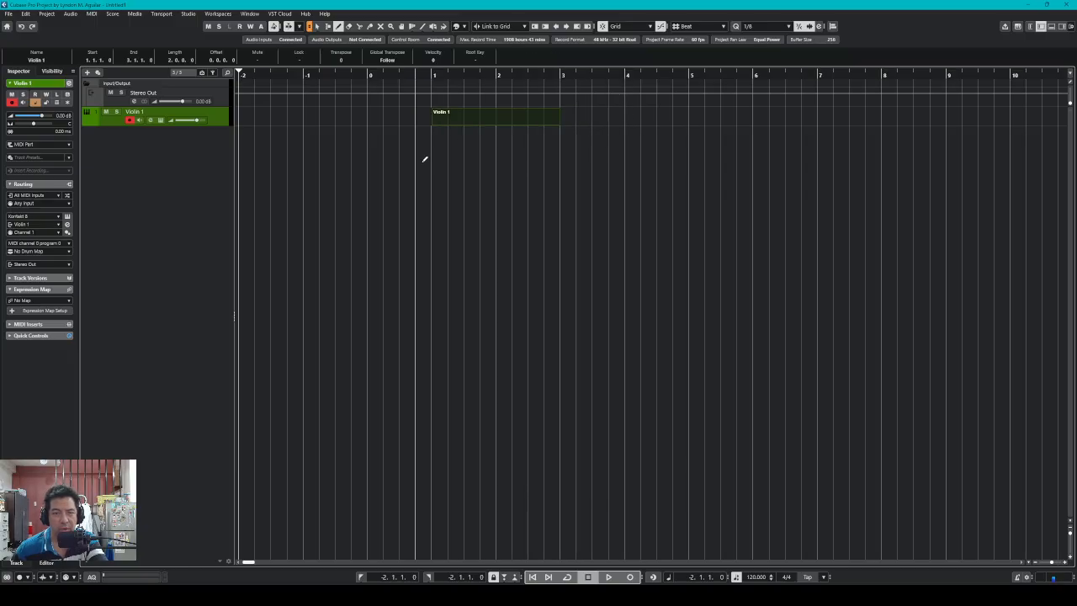
{"action": "right_click", "coordinate": [449, 177]}
{"action": "left_click", "coordinate": [452, 183]}
{"action": "left_click", "coordinate": [452, 171]}
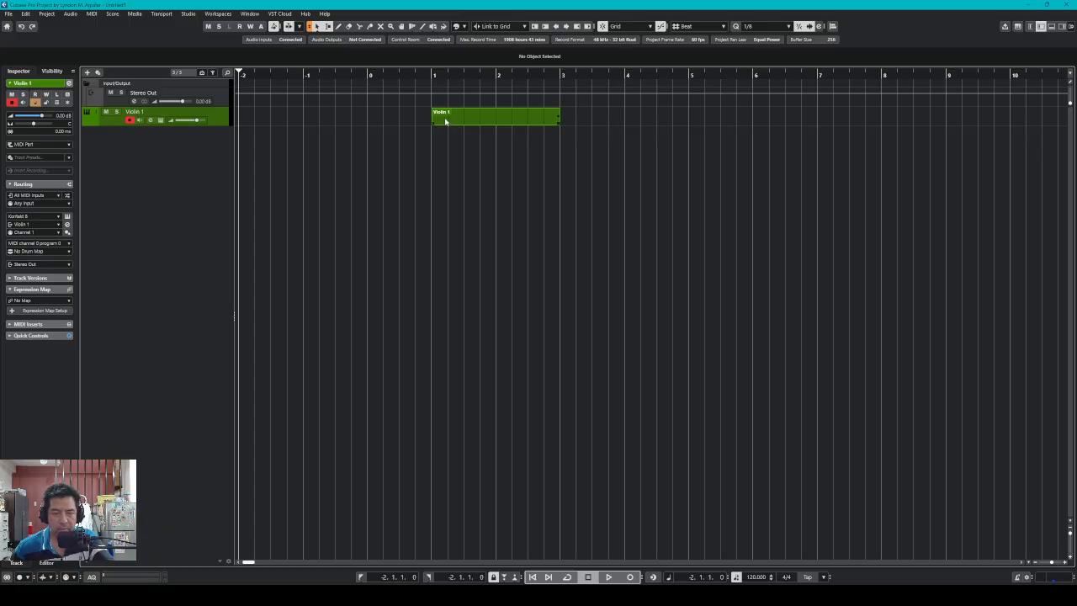
Open the Violin 1 part in a separate Key Editor with Step Input and 1/16 Snap, cursor at bar 1
{"action": "double_click", "coordinate": [445, 121]}
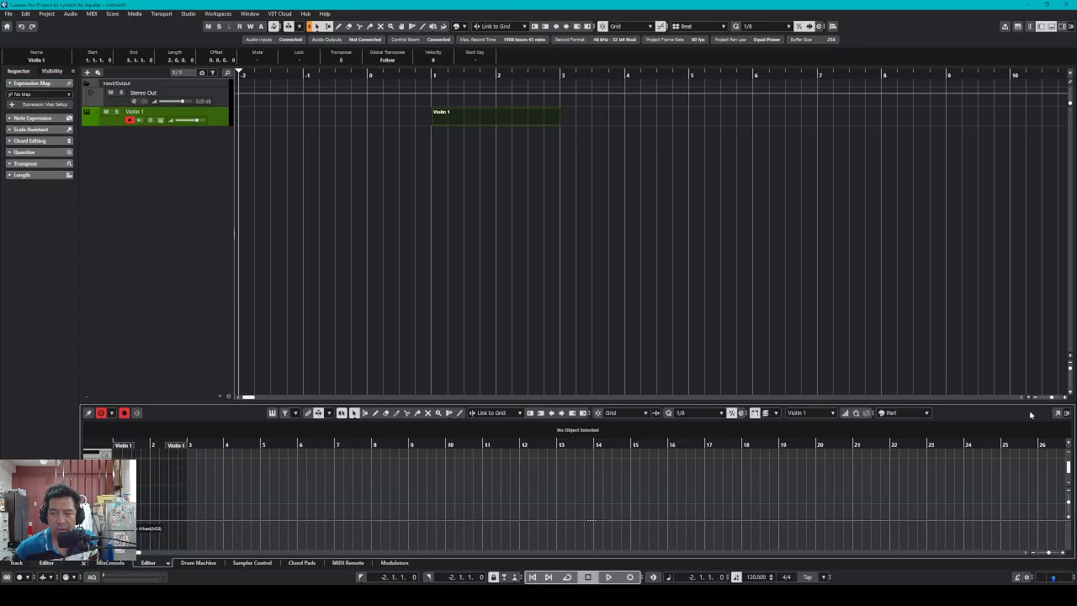
{"action": "left_click", "coordinate": [1058, 415]}
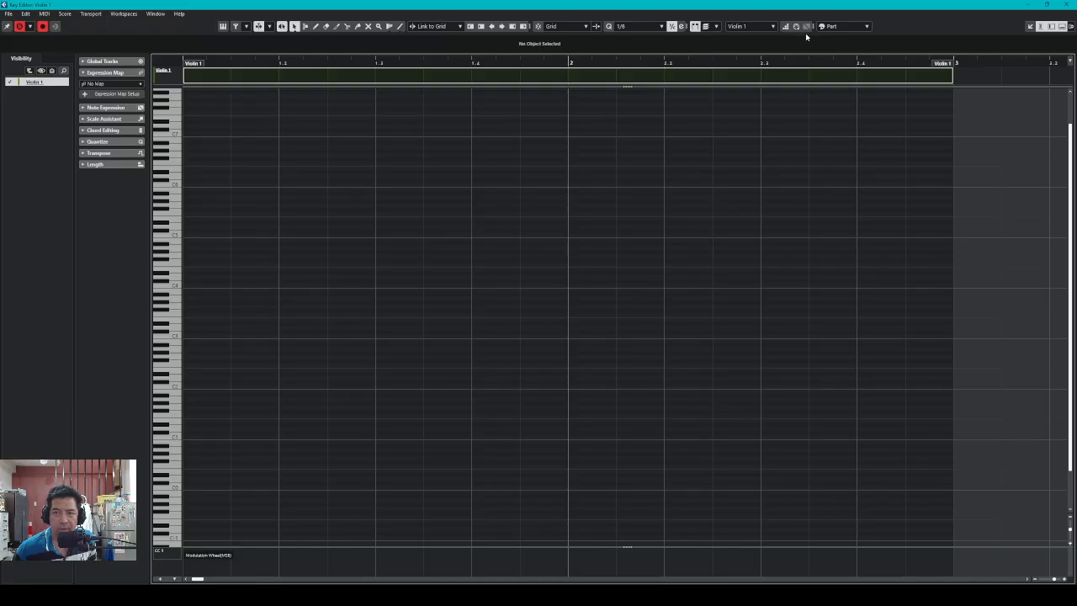
{"action": "left_click", "coordinate": [785, 26]}
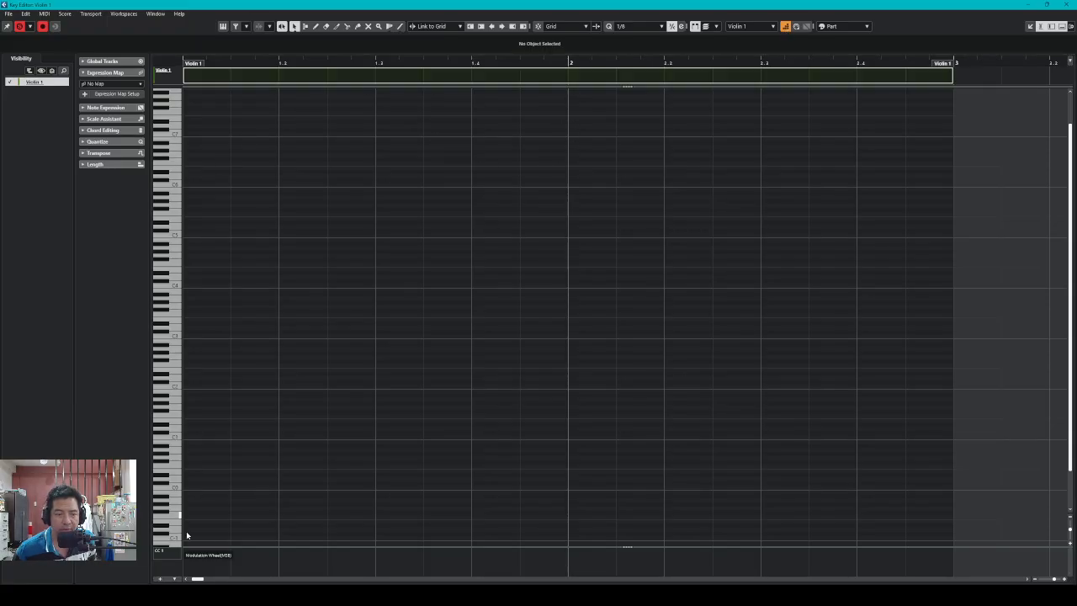
{"action": "left_click", "coordinate": [186, 580]}
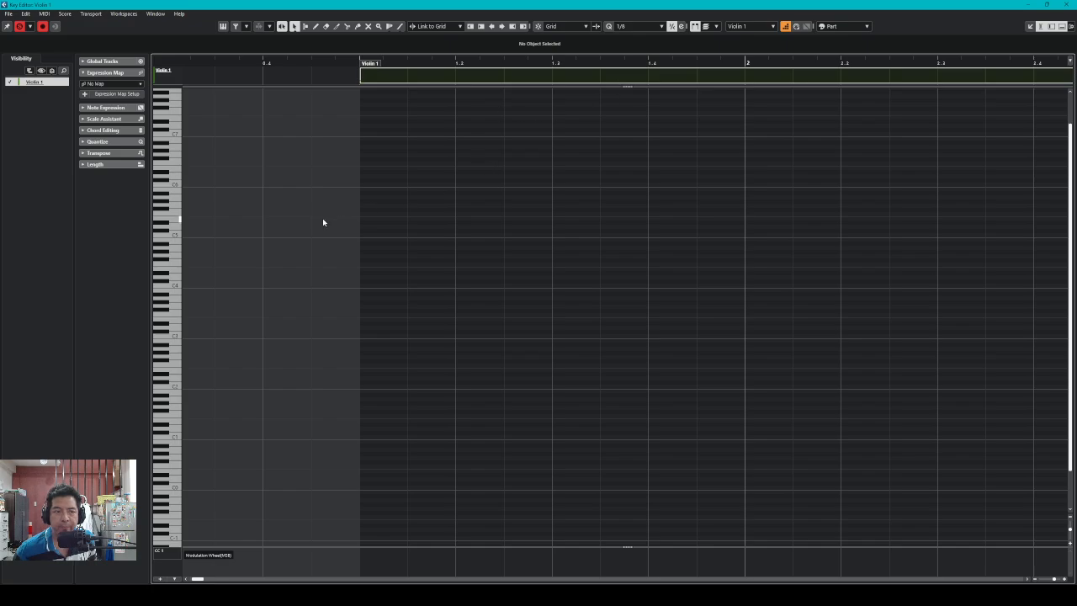
{"action": "left_click", "coordinate": [360, 130]}
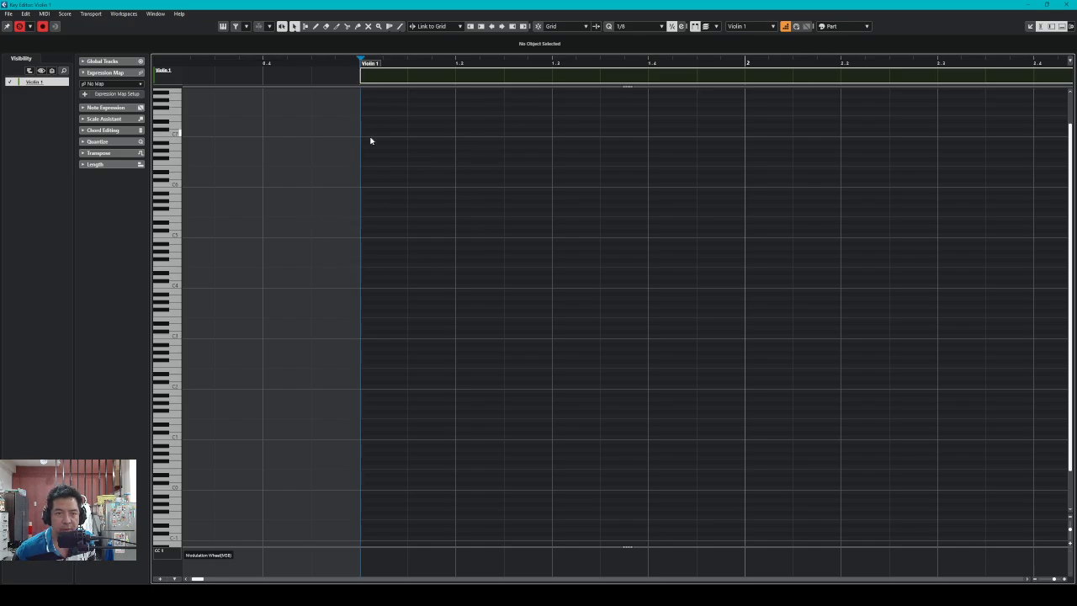
{"action": "left_click", "coordinate": [539, 26]}
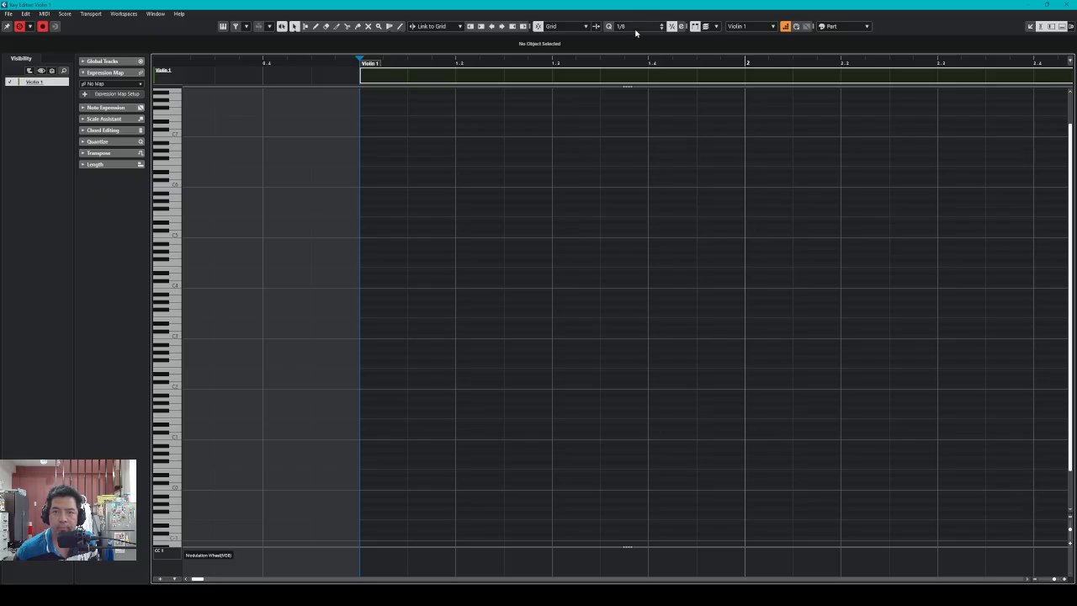
{"action": "scroll", "coordinate": [636, 30], "scroll_direction": "down", "scroll_amount": 1}
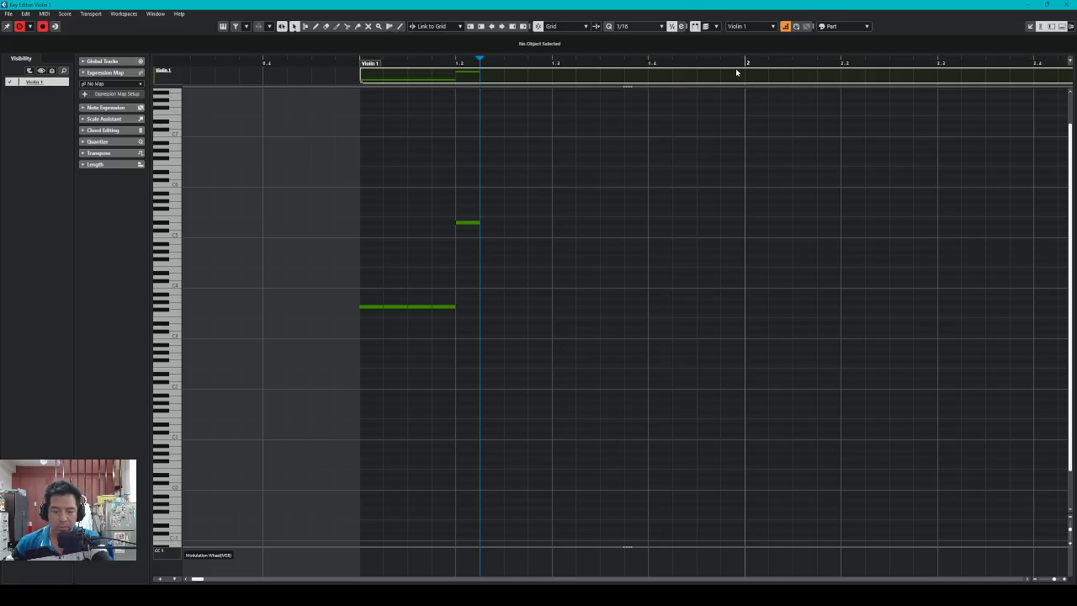
{"action": "key", "text": "Left"}
{"action": "key", "text": "Left"}
{"action": "key", "text": "Left"}
{"action": "key", "text": "Left"}
{"action": "key", "text": "Left"}
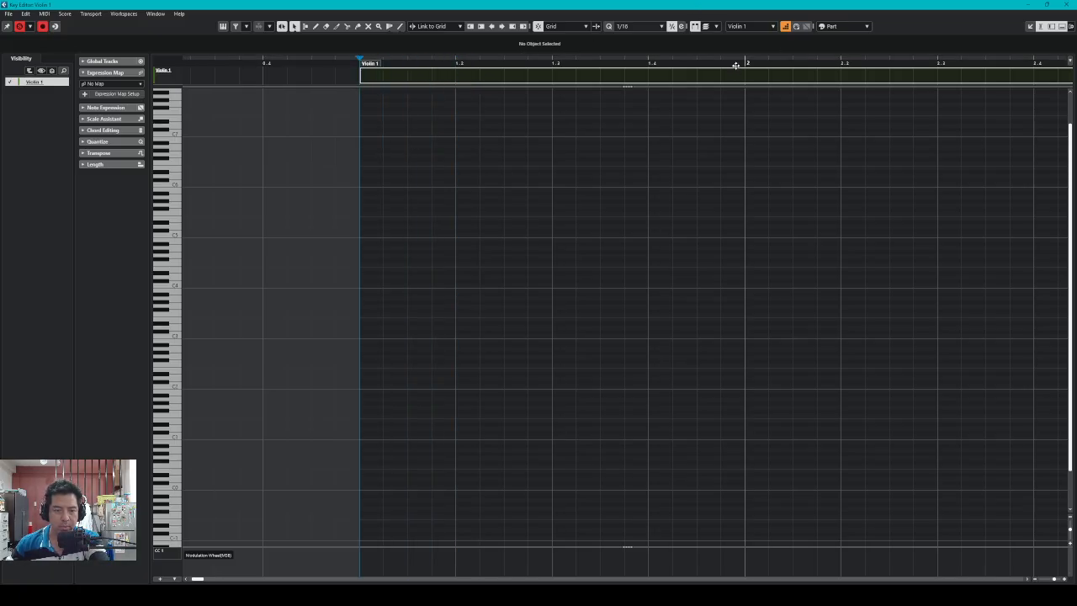
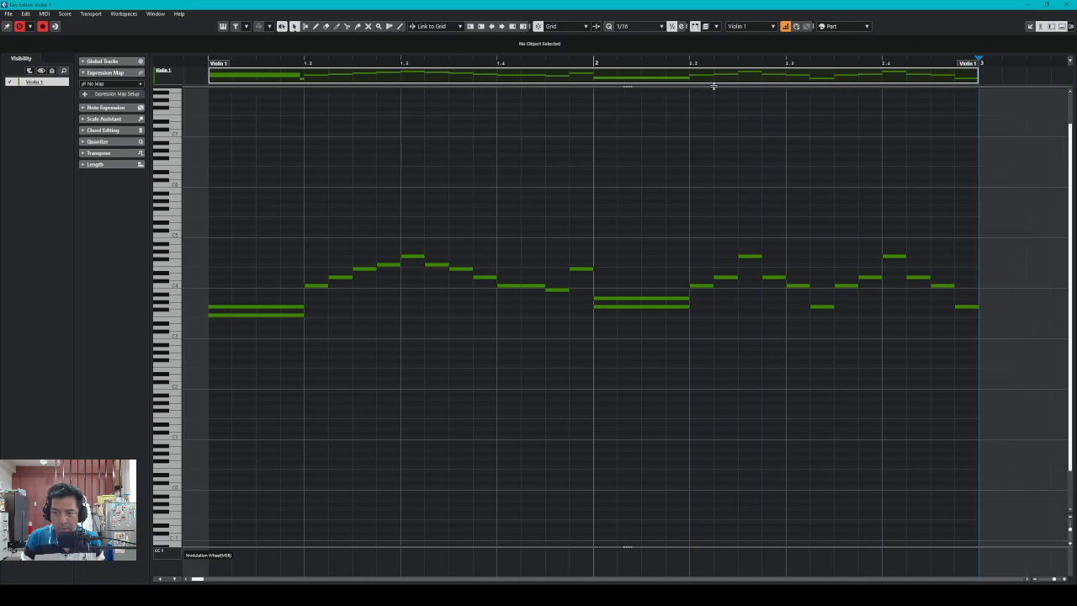
Switch off Step Input and scroll down to view the finished two-bar Violin 1 melody
{"action": "left_click", "coordinate": [788, 27]}
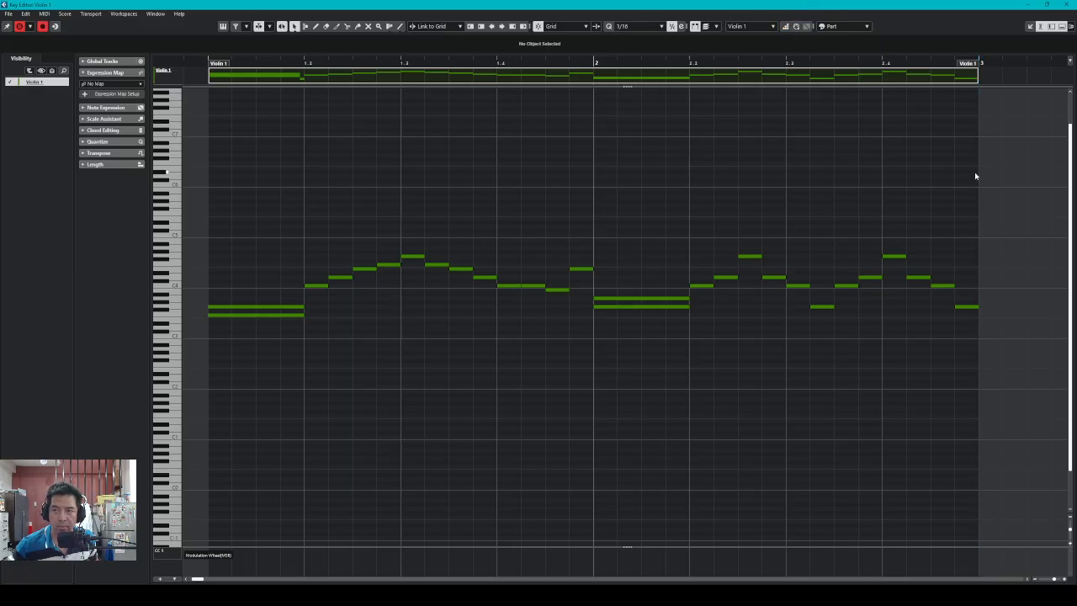
{"action": "scroll", "coordinate": [855, 236], "scroll_direction": "down", "scroll_amount": 2}
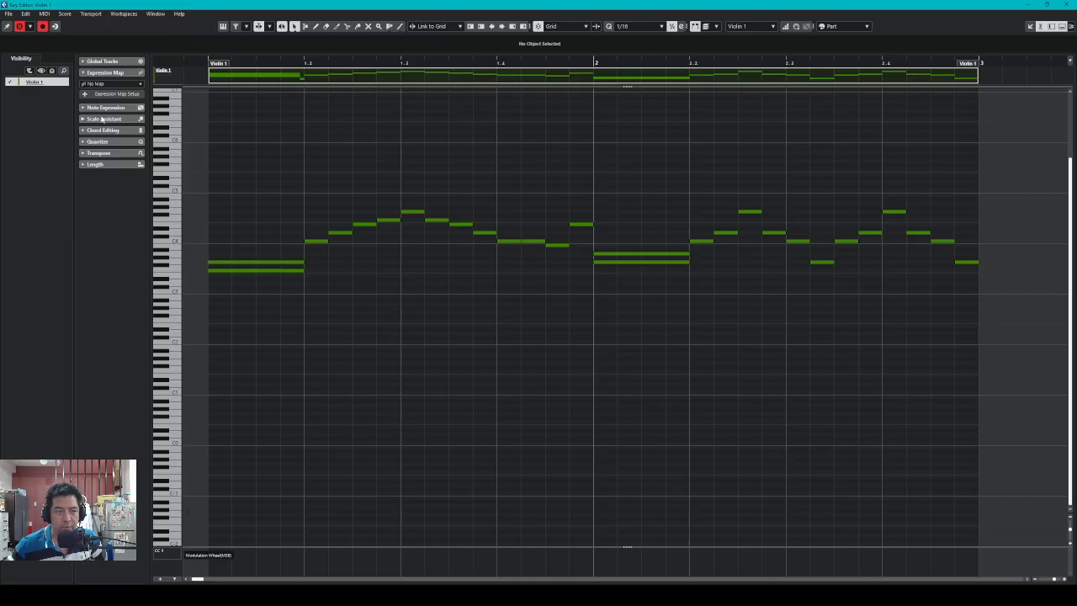
Close the separate and lower Violin 1 editors, then load Cinematic Studio Solo Strings in Expression Map Setup
{"action": "left_click", "coordinate": [1030, 26]}
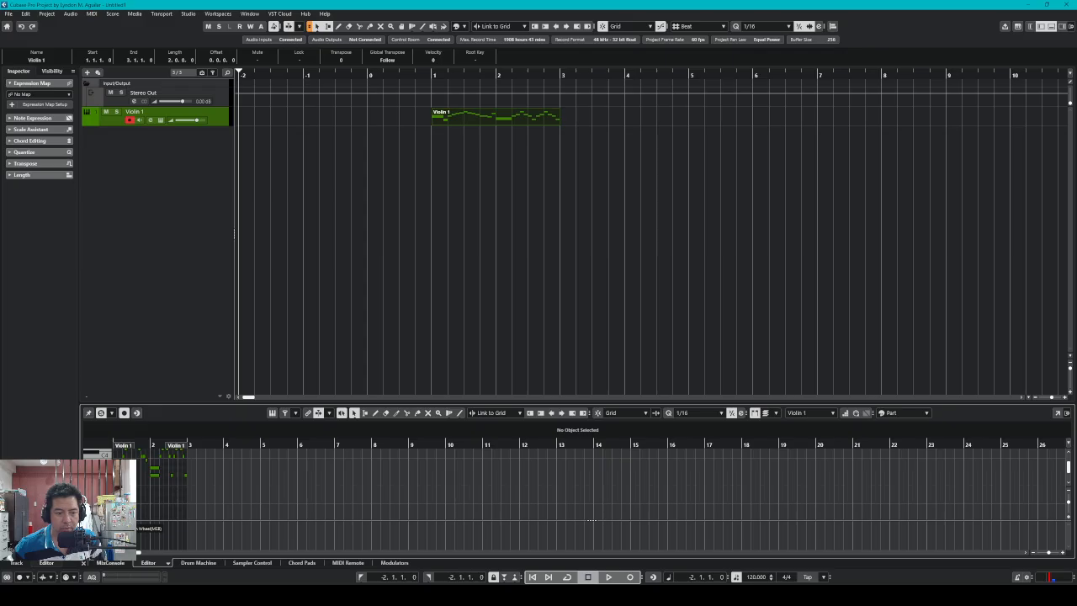
{"action": "left_click", "coordinate": [96, 525]}
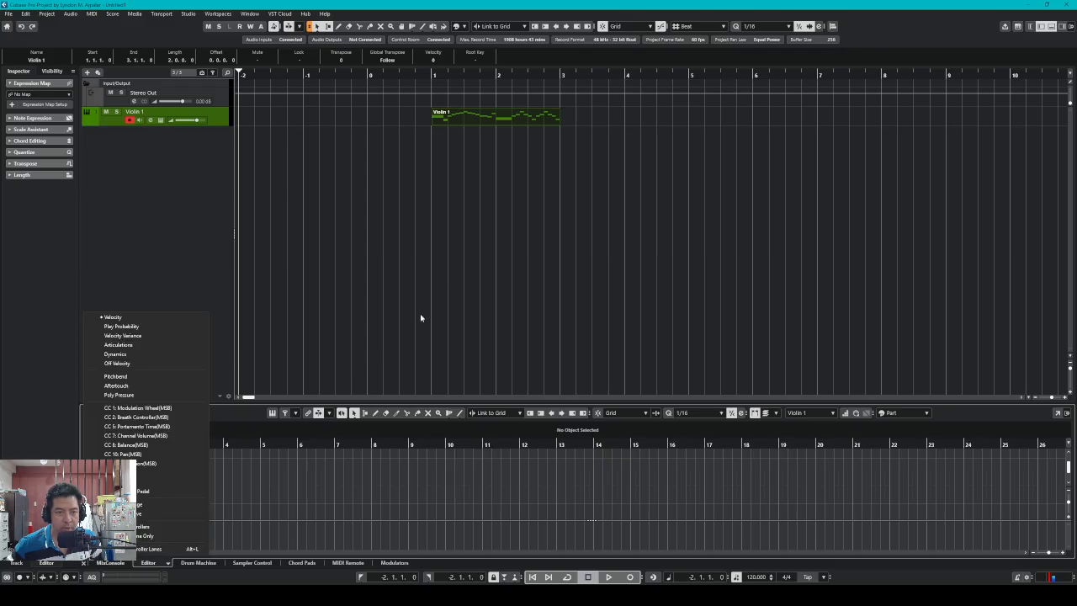
{"action": "left_click", "coordinate": [350, 349]}
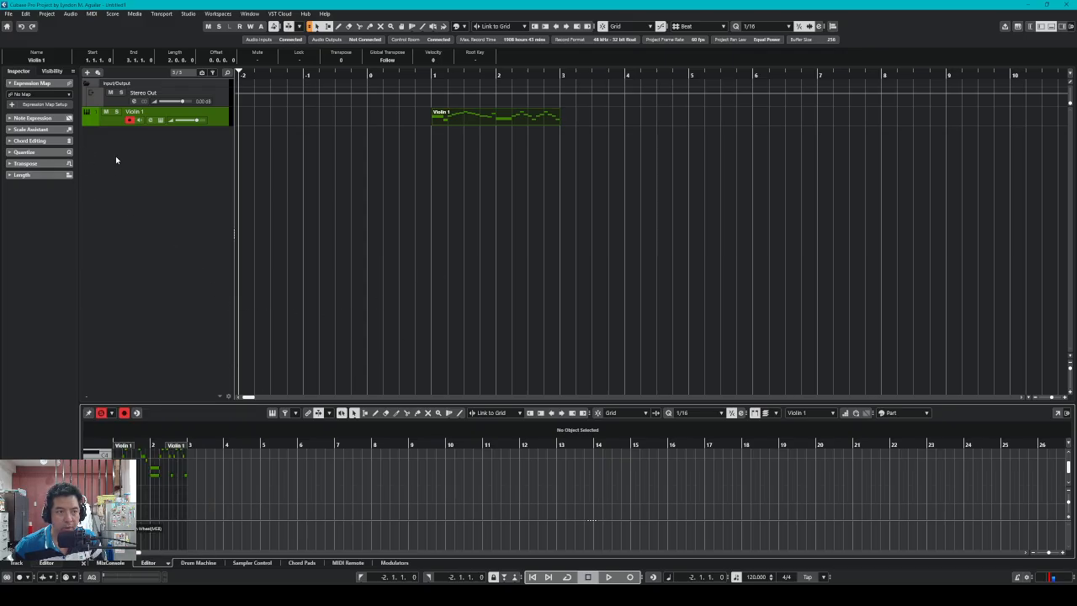
{"action": "left_click", "coordinate": [84, 565]}
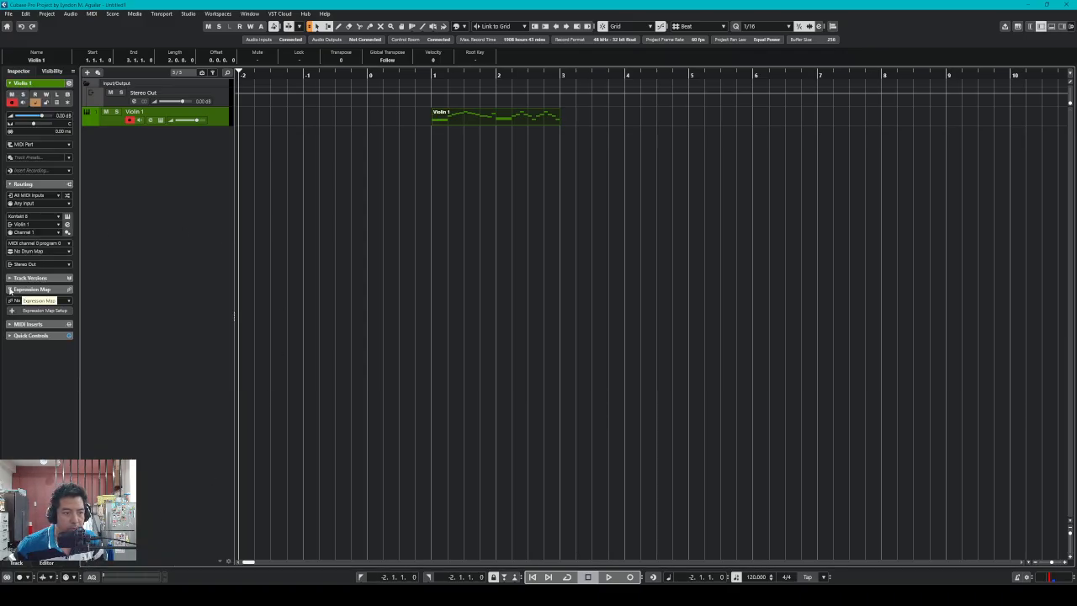
{"action": "left_click", "coordinate": [57, 313]}
{"action": "left_click", "coordinate": [328, 284]}
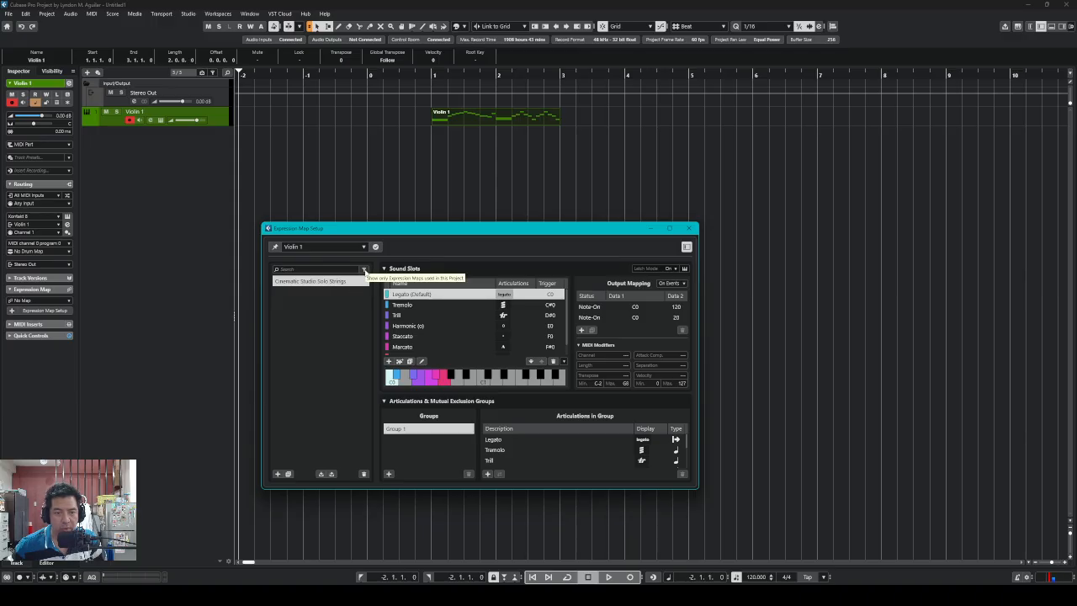
Assign the Cinematic Studio Solo Strings expression map to the Violin 1 track
{"action": "left_click", "coordinate": [364, 269]}
{"action": "left_click", "coordinate": [365, 270]}
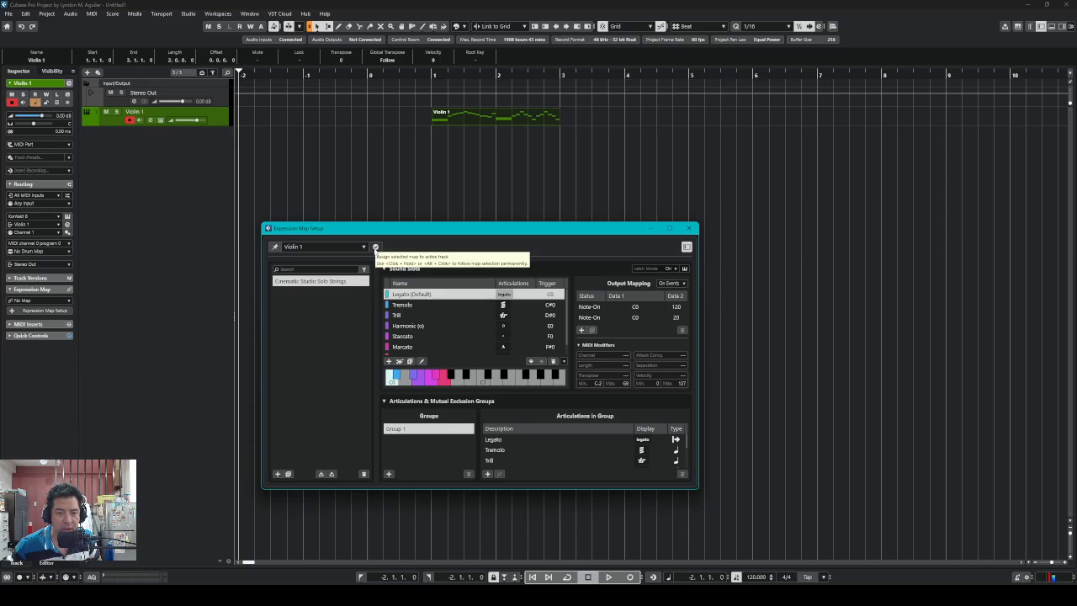
{"action": "left_click", "coordinate": [375, 248]}
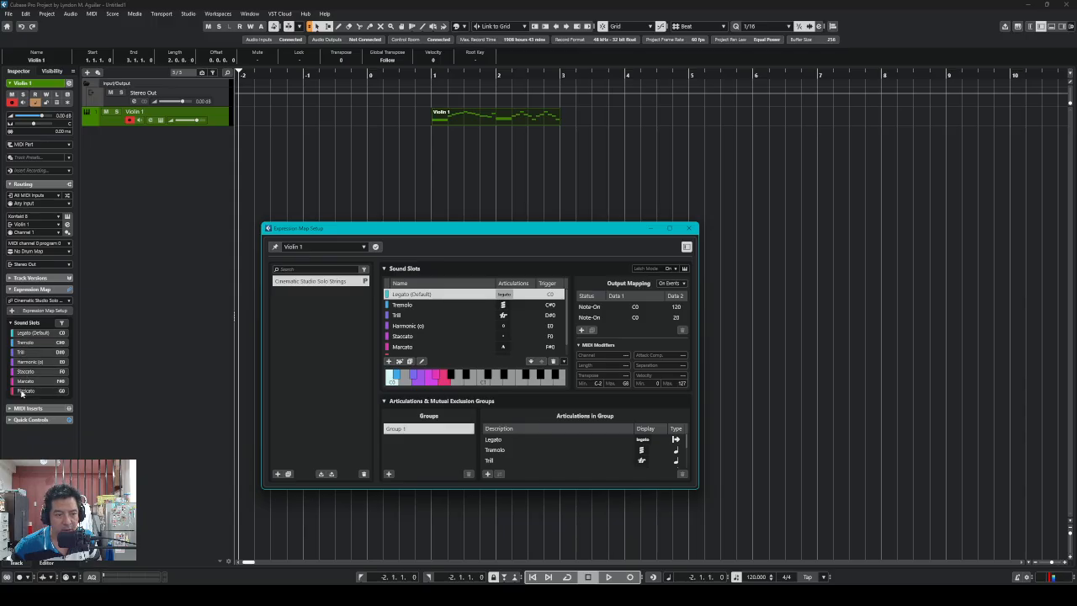
Close Expression Map Setup and reopen the Violin 1 part in the lower editor
{"action": "left_click_drag", "start_coordinate": [458, 233], "coordinate": [563, 223]}
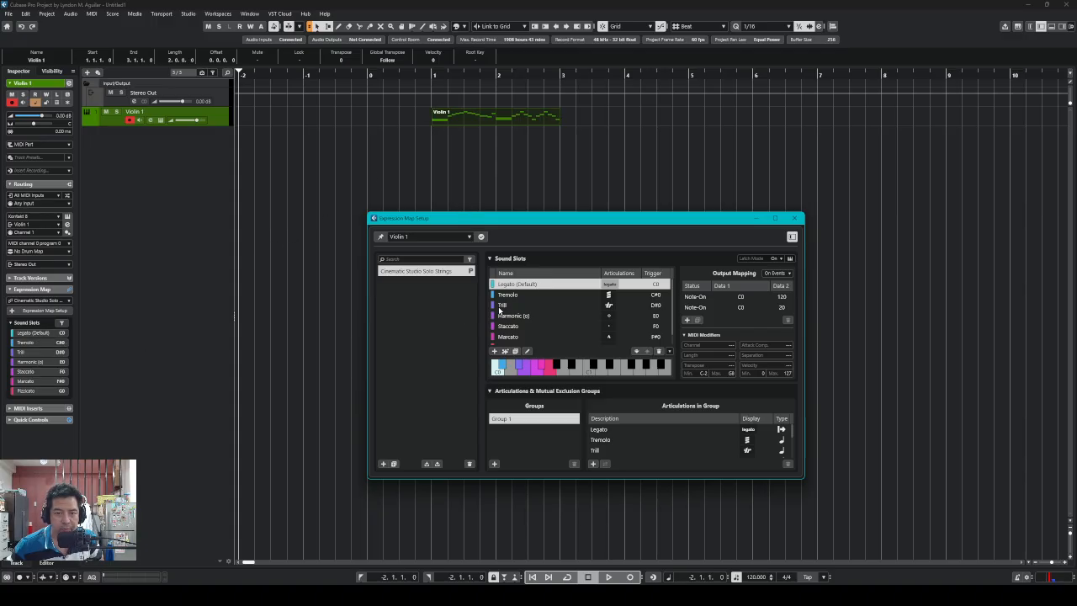
{"action": "left_click", "coordinate": [796, 219]}
{"action": "double_click", "coordinate": [475, 120]}
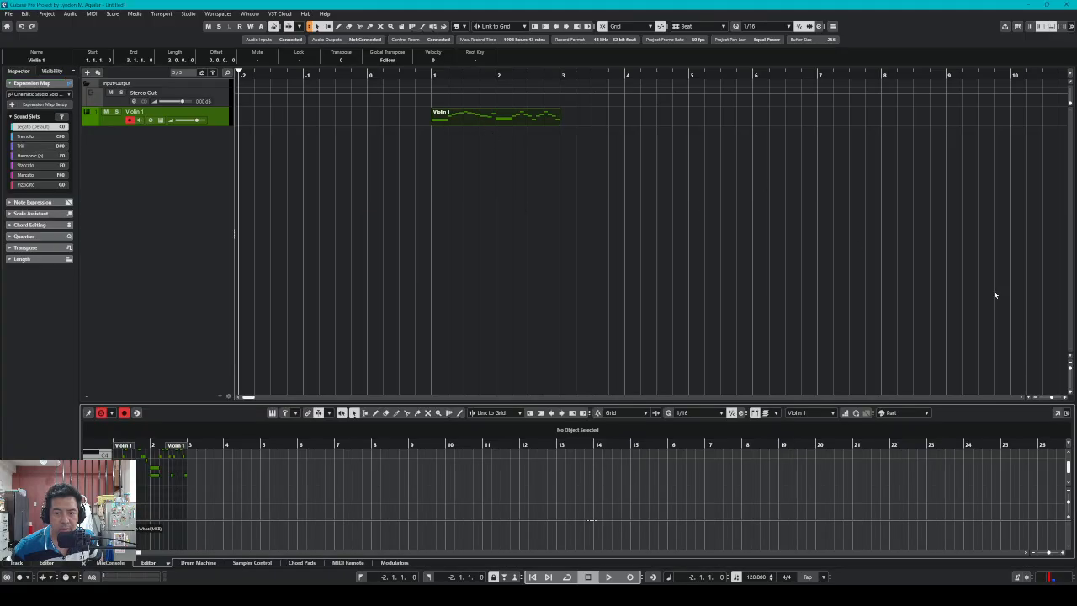
Open Violin 1 in a separate Key Editor and add an Articulations controller lane
{"action": "left_click", "coordinate": [1057, 413]}
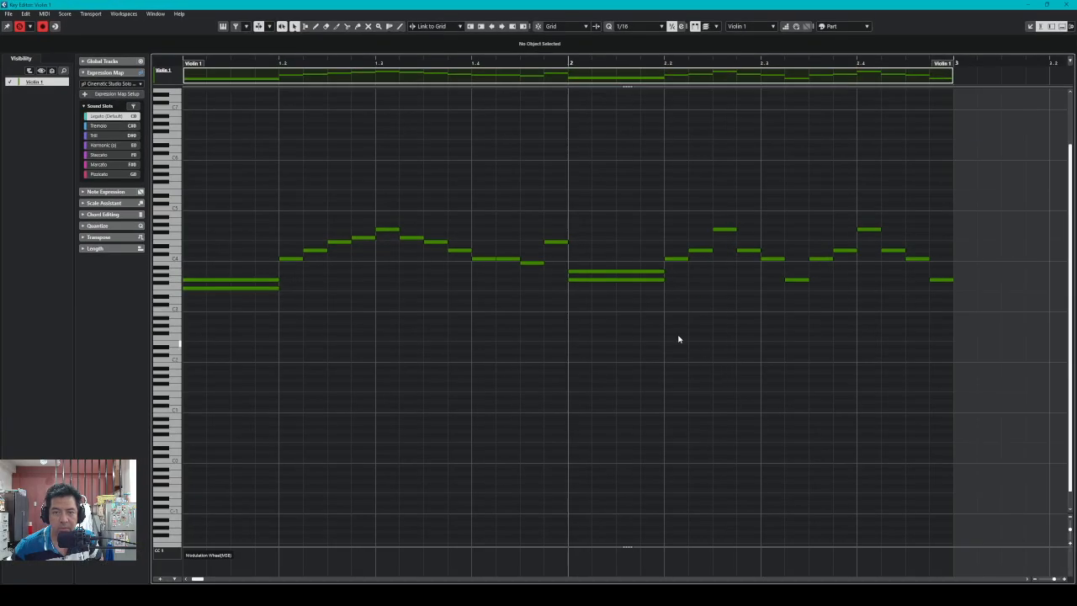
{"action": "scroll", "coordinate": [631, 333], "scroll_direction": "down", "scroll_amount": 3}
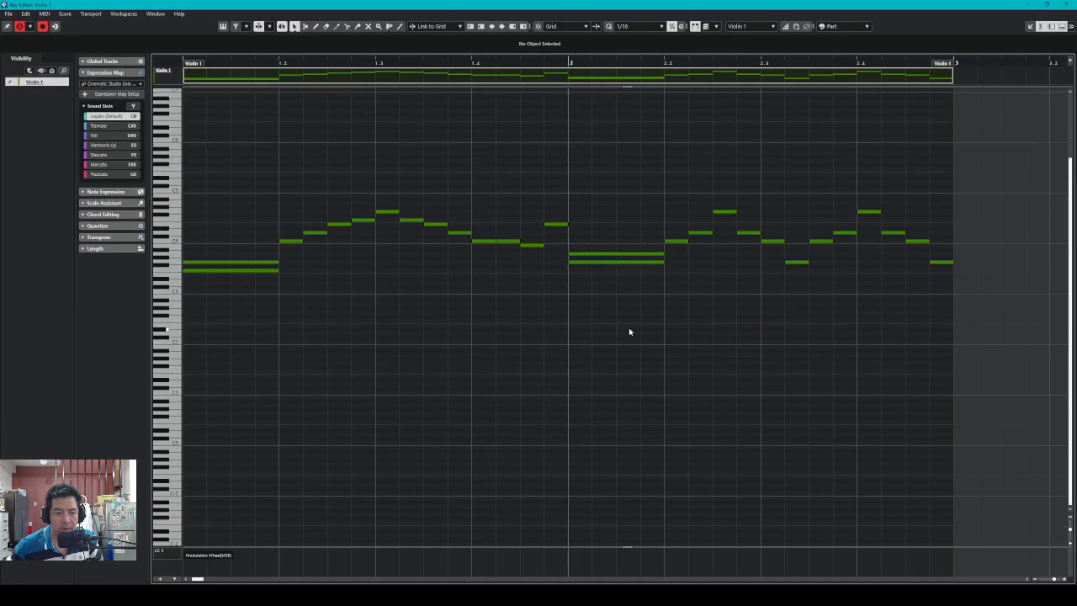
{"action": "left_click", "coordinate": [160, 580]}
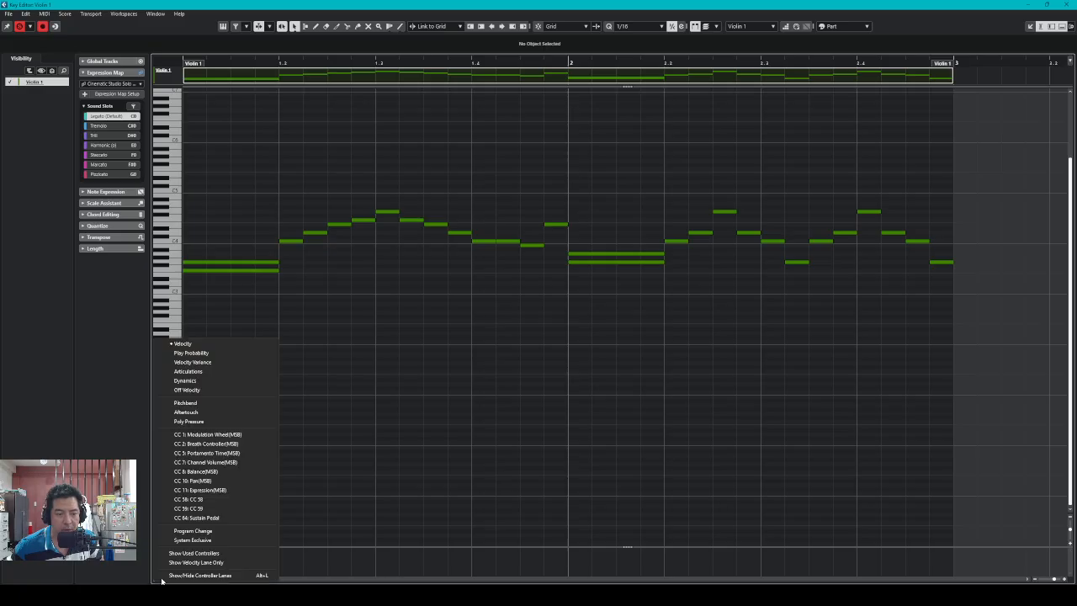
{"action": "left_click", "coordinate": [190, 372]}
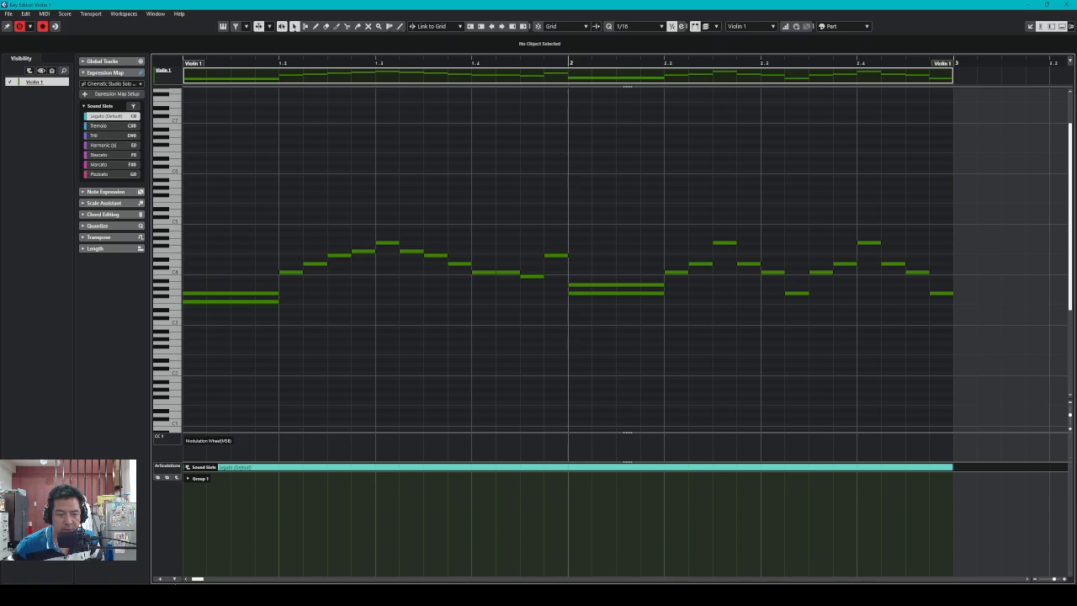
Scroll back to the part start, expand Group 1 (Legato through Pizzicato) and enlarge the Articulations lane
{"action": "left_click_drag", "start_coordinate": [197, 579], "coordinate": [200, 579]}
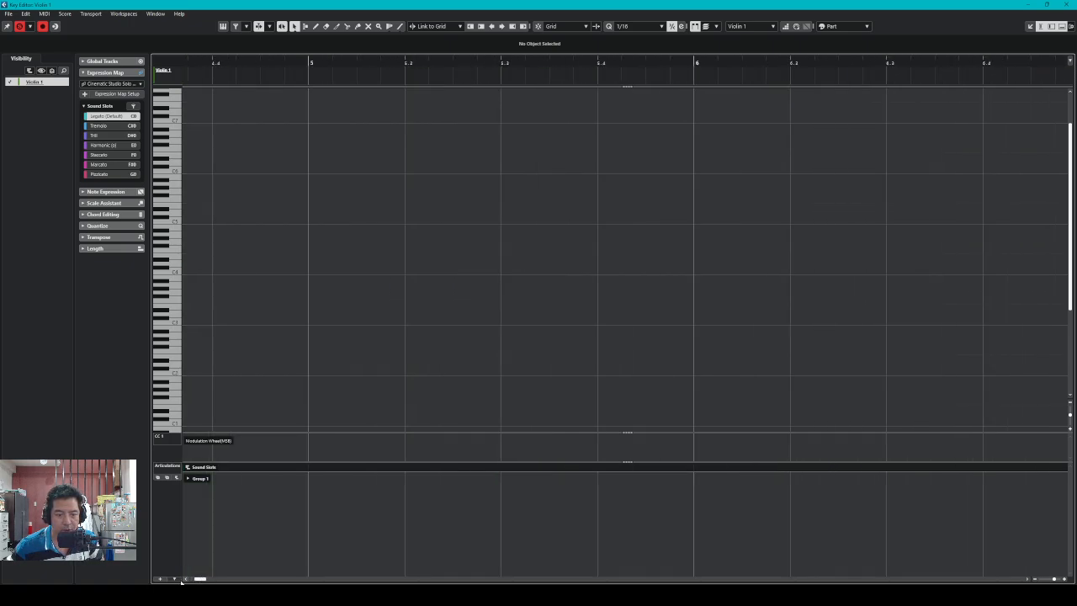
{"action": "left_click", "coordinate": [186, 580]}
{"action": "left_click", "coordinate": [186, 580]}
{"action": "left_click", "coordinate": [186, 579]}
{"action": "left_click", "coordinate": [186, 580]}
{"action": "left_click", "coordinate": [186, 580]}
{"action": "left_click", "coordinate": [186, 580]}
{"action": "left_click", "coordinate": [186, 579]}
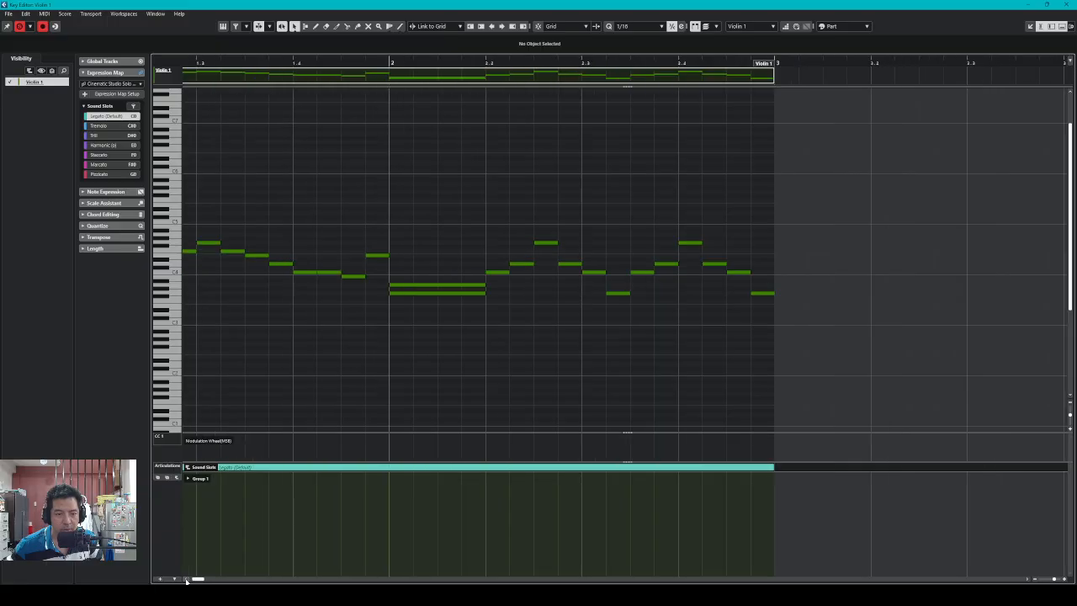
{"action": "left_click", "coordinate": [186, 580]}
{"action": "left_click", "coordinate": [186, 580]}
{"action": "left_click", "coordinate": [186, 580]}
{"action": "left_click", "coordinate": [186, 580]}
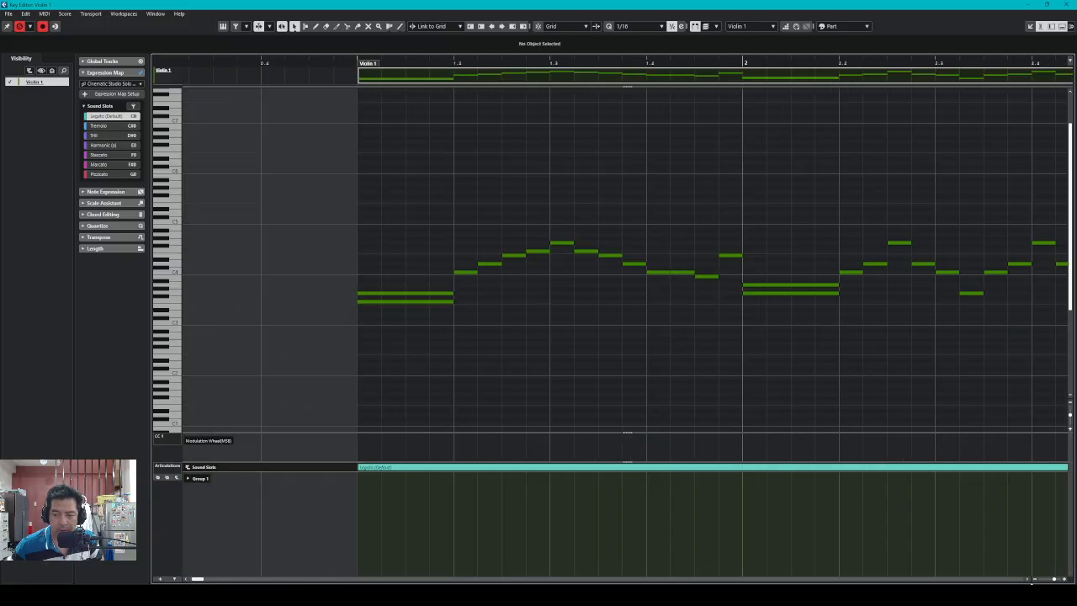
{"action": "left_click", "coordinate": [1028, 581]}
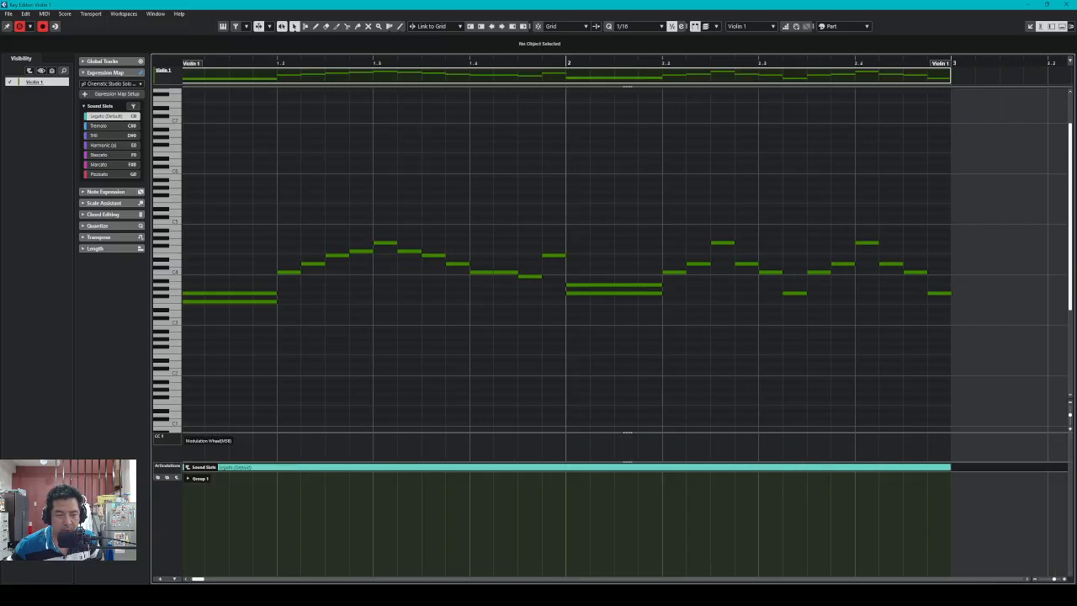
{"action": "left_click", "coordinate": [186, 579]}
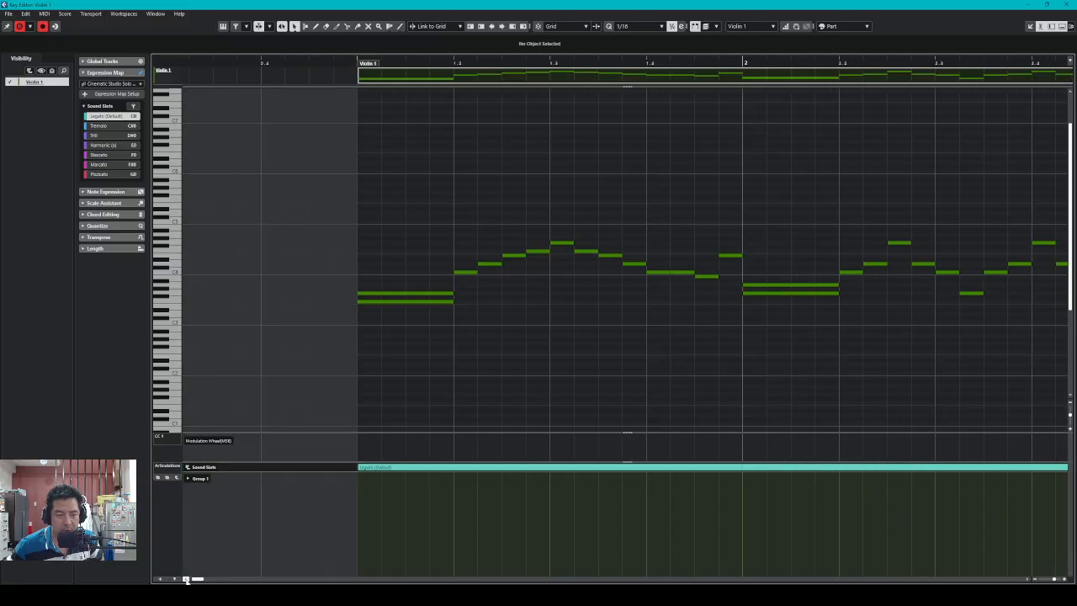
{"action": "left_click", "coordinate": [187, 478]}
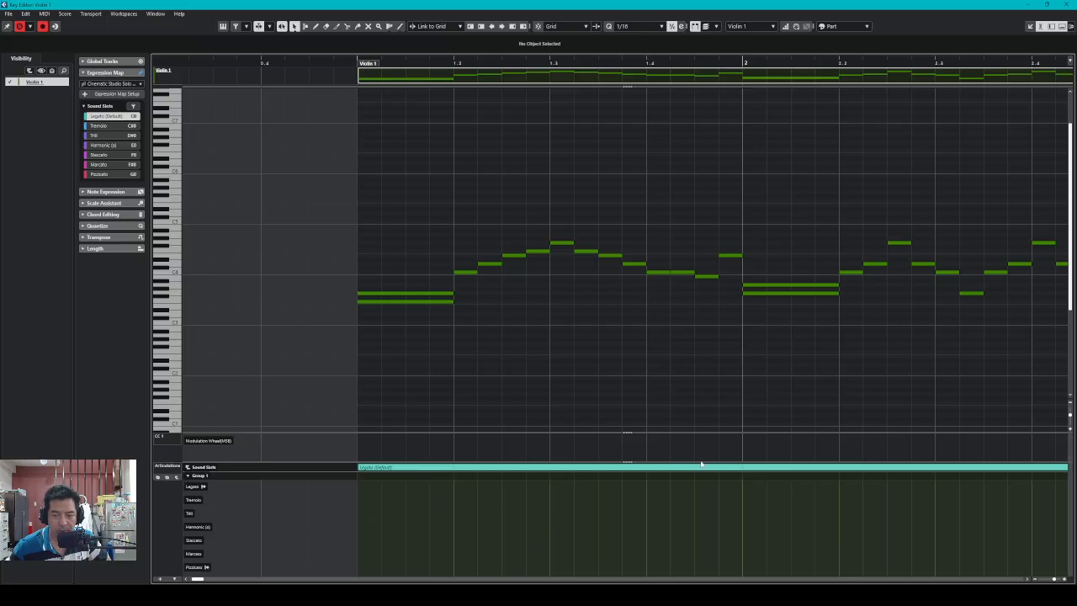
{"action": "left_click_drag", "start_coordinate": [700, 466], "coordinate": [701, 422]}
{"action": "scroll", "coordinate": [627, 302], "scroll_direction": "down", "scroll_amount": 5}
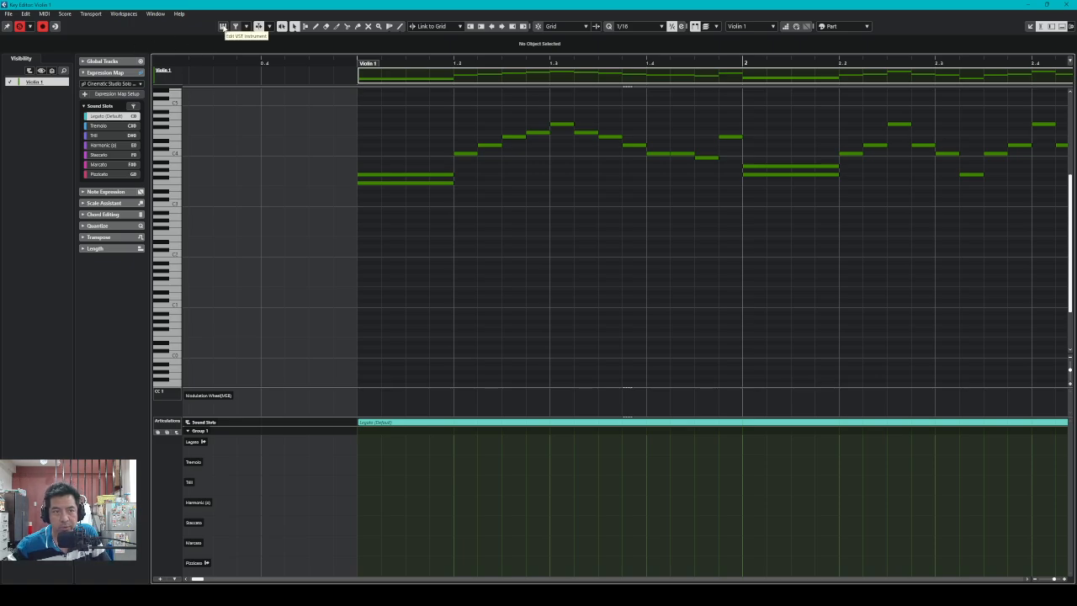
Open the Kontakt instrument window and Expression Map Setup, arranging them side by side
{"action": "left_click", "coordinate": [223, 27]}
{"action": "left_click_drag", "start_coordinate": [874, 168], "coordinate": [220, 57]}
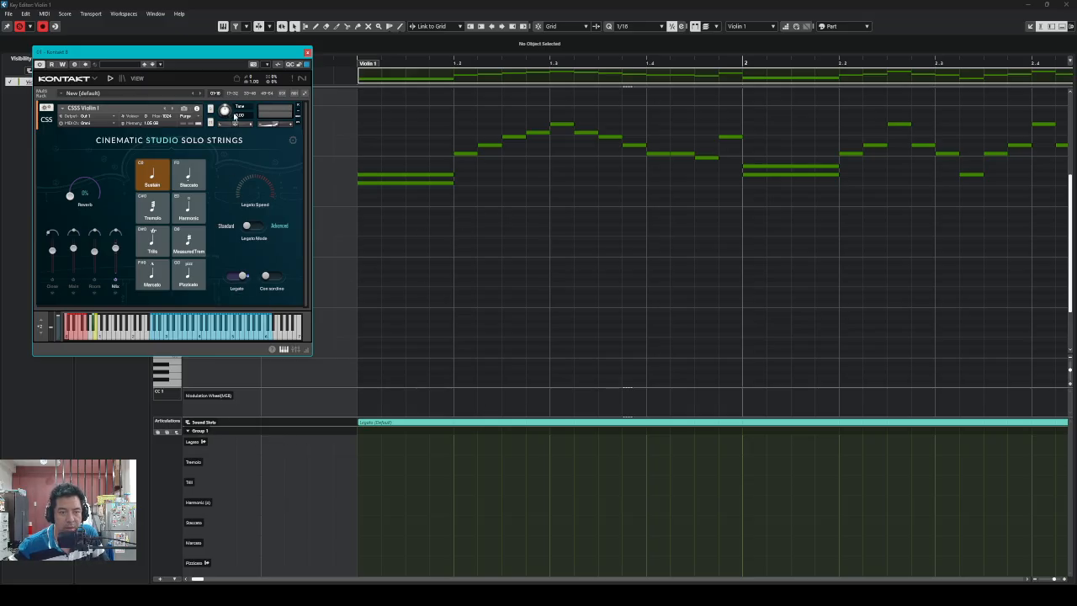
{"action": "left_click_drag", "start_coordinate": [237, 61], "coordinate": [344, 80]}
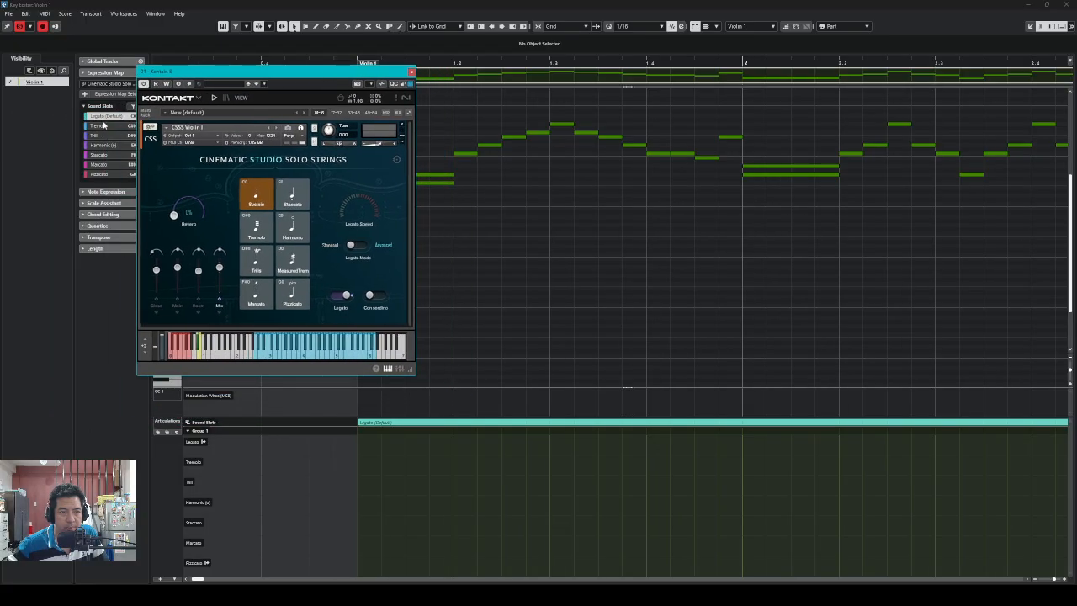
{"action": "left_click", "coordinate": [109, 96]}
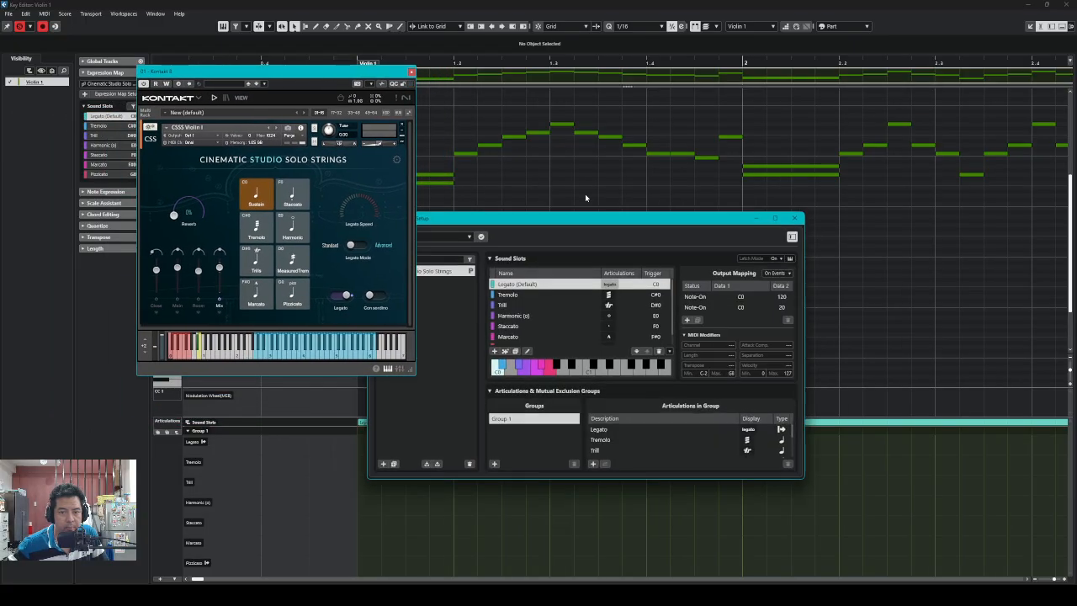
{"action": "left_click_drag", "start_coordinate": [596, 224], "coordinate": [792, 152]}
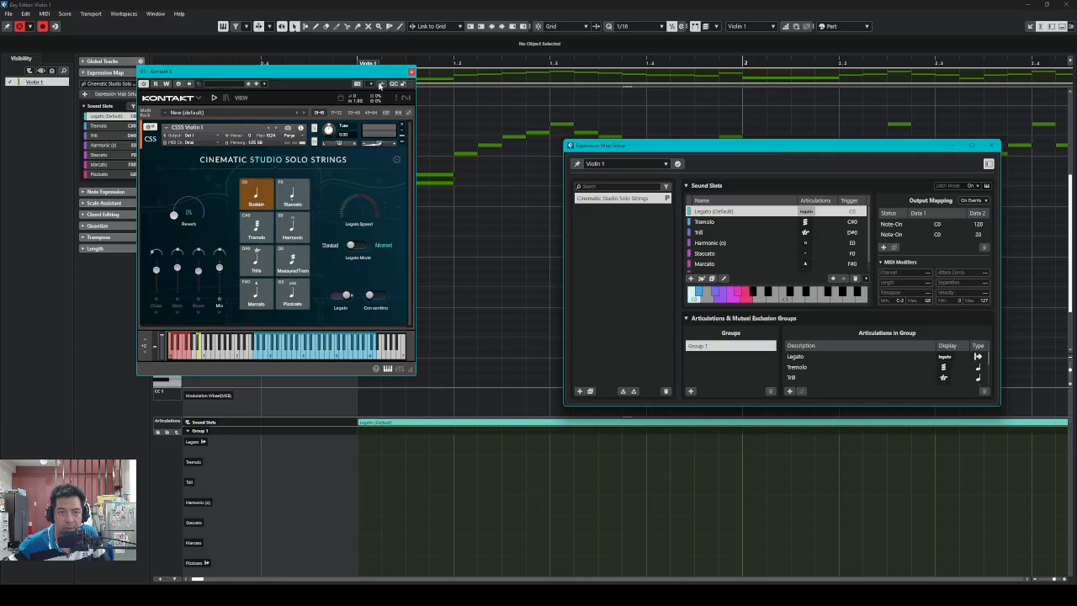
{"action": "left_click_drag", "start_coordinate": [373, 74], "coordinate": [301, 74]}
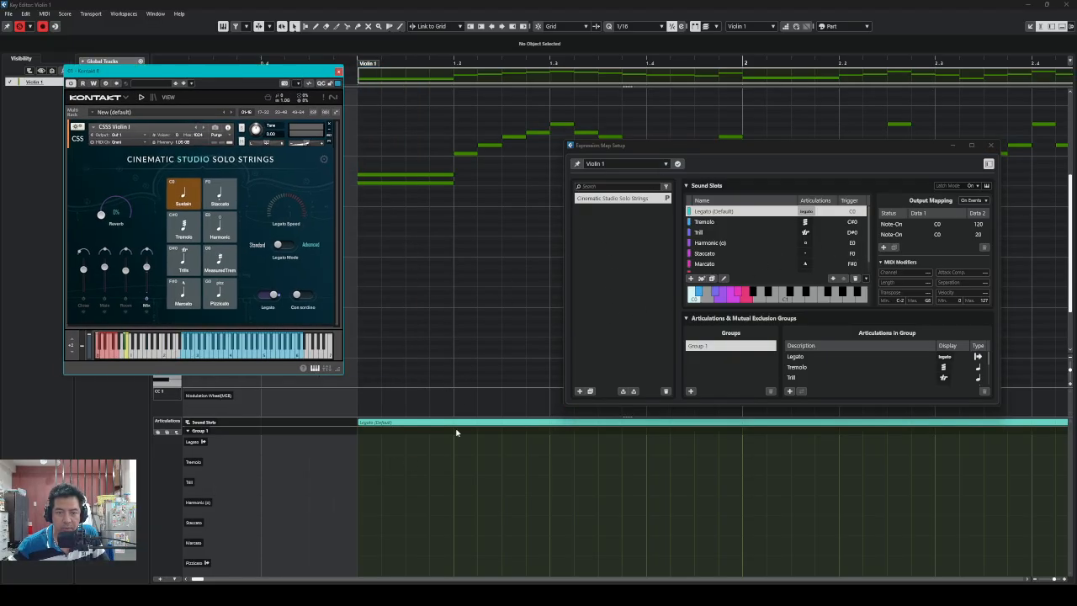
With the Draw tool, close Kontakt and add a Tremolo articulation event at bar 1.1
{"action": "right_click", "coordinate": [427, 484]}
{"action": "left_click", "coordinate": [439, 484]}
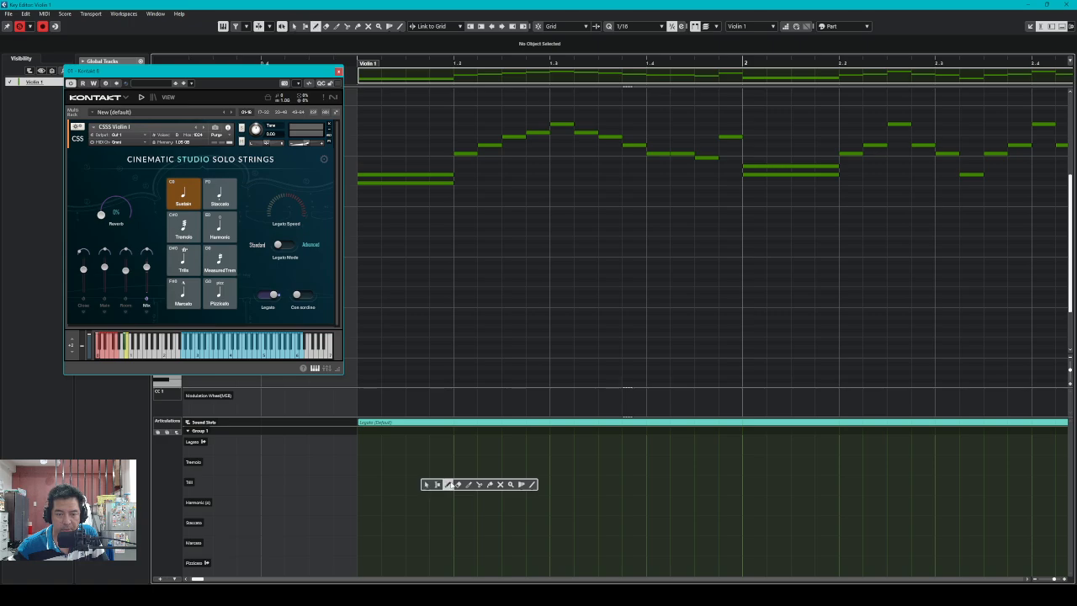
{"action": "left_click_drag", "start_coordinate": [261, 72], "coordinate": [975, 94]}
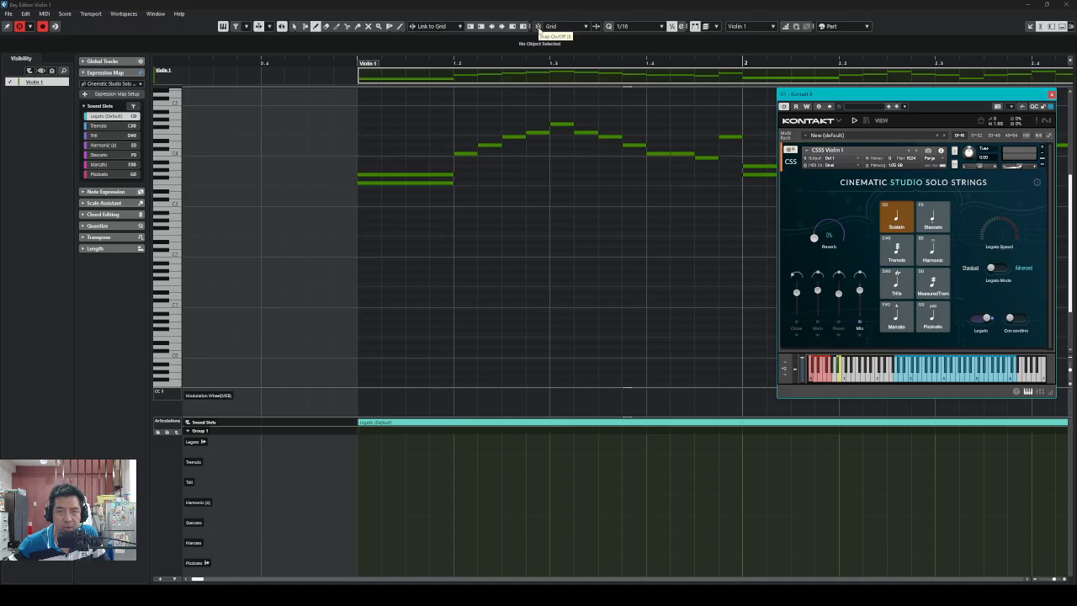
{"action": "left_click", "coordinate": [538, 27]}
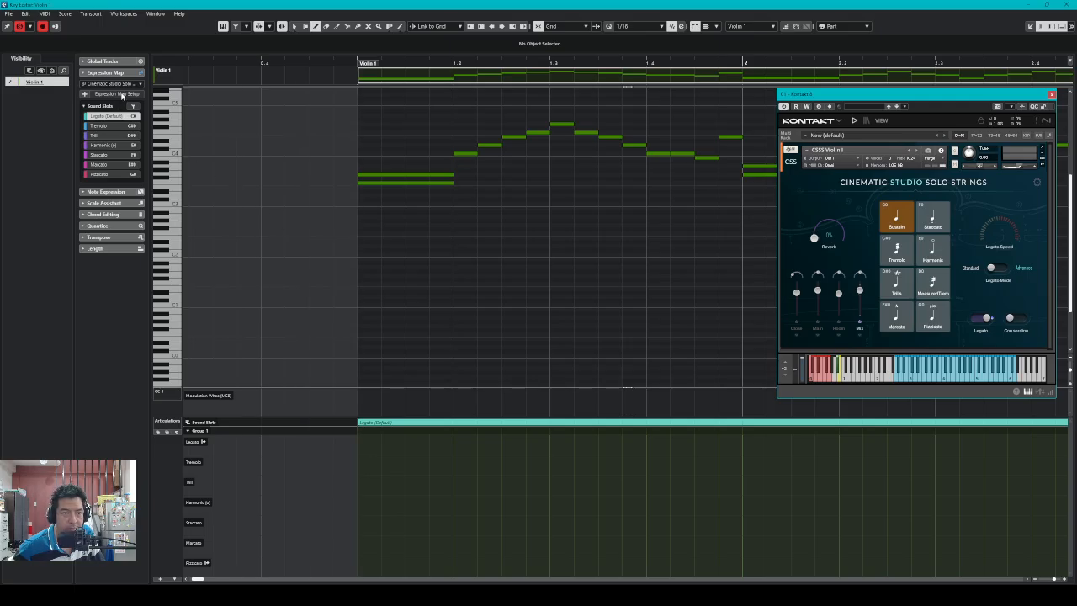
{"action": "left_click", "coordinate": [116, 93]}
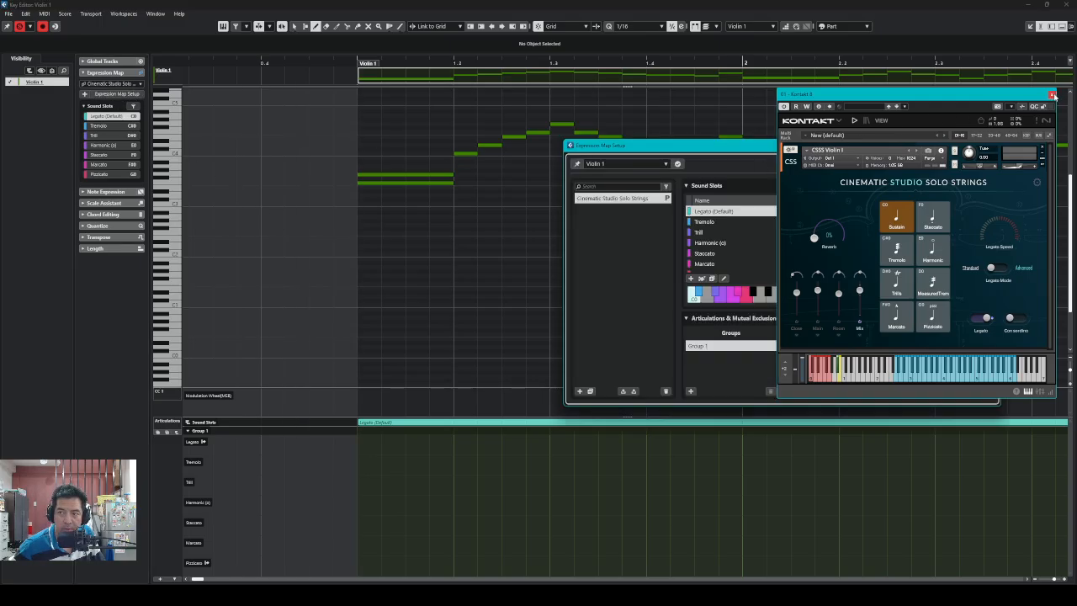
{"action": "left_click", "coordinate": [1052, 94]}
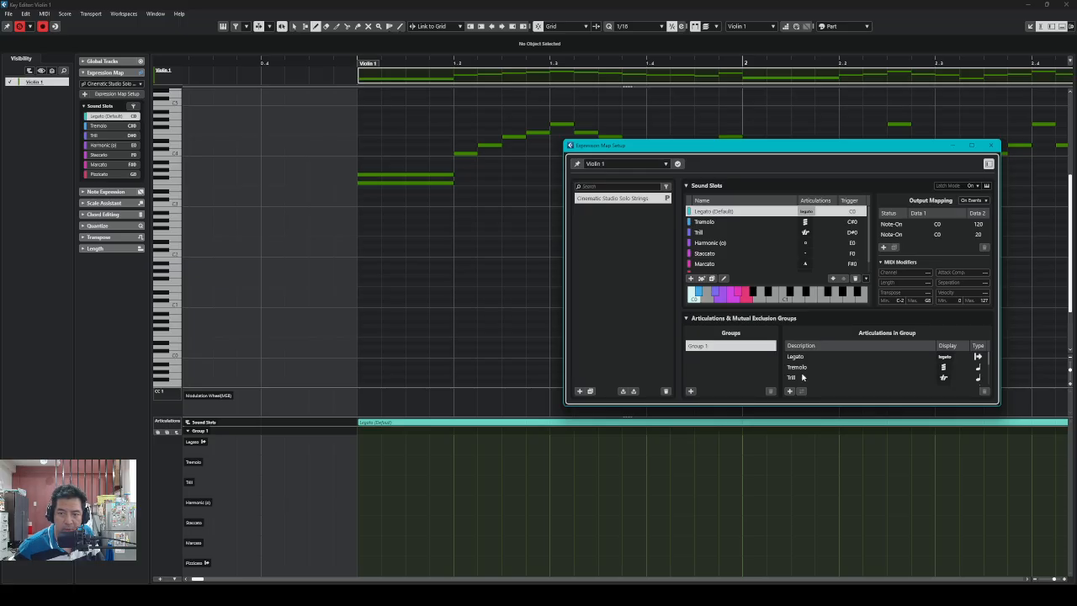
{"action": "left_click", "coordinate": [365, 461]}
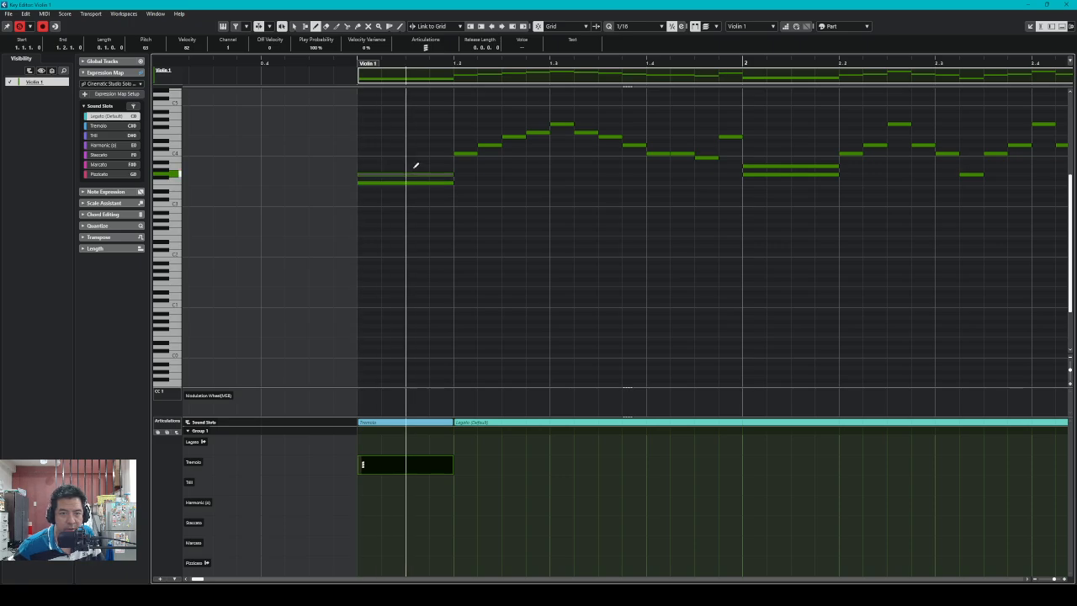
Switch to Object Selection, select the upper note at bar 1, and open Expression Map Setup
{"action": "key", "text": "1"}
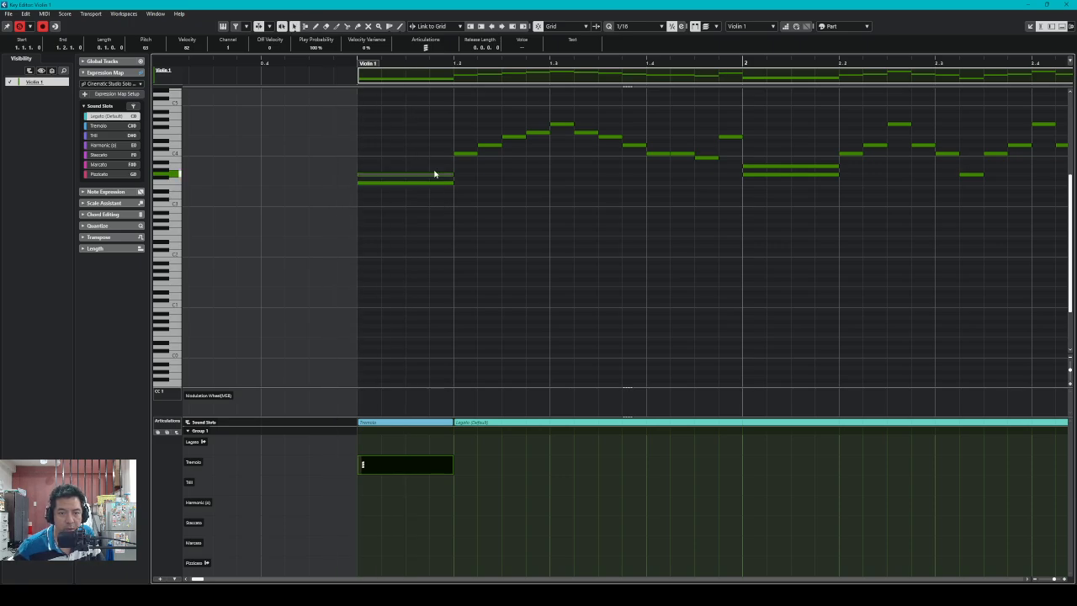
{"action": "left_click", "coordinate": [422, 176]}
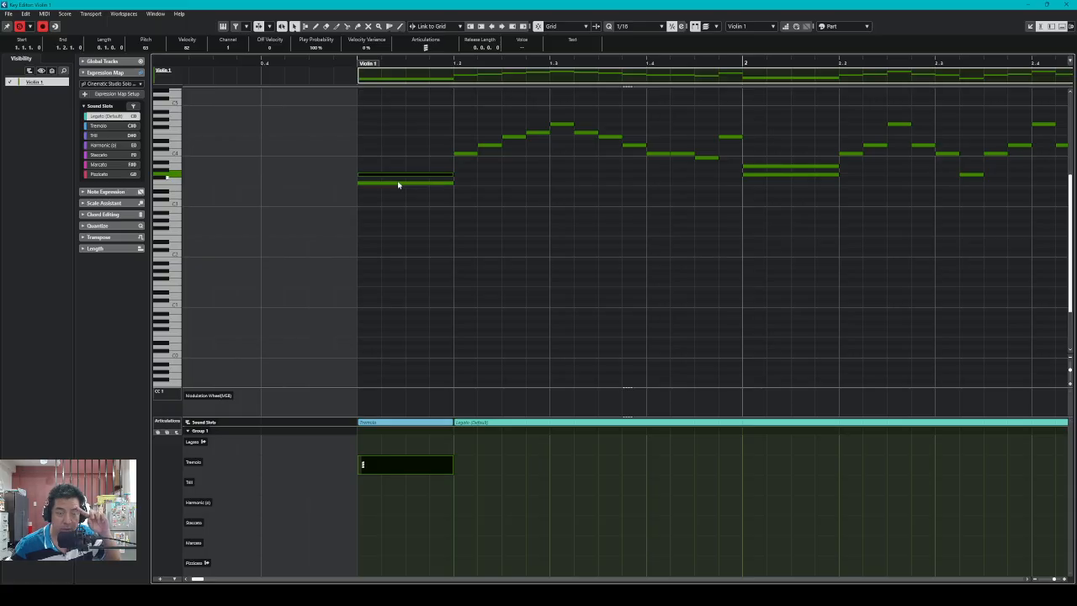
{"action": "left_click", "coordinate": [105, 94]}
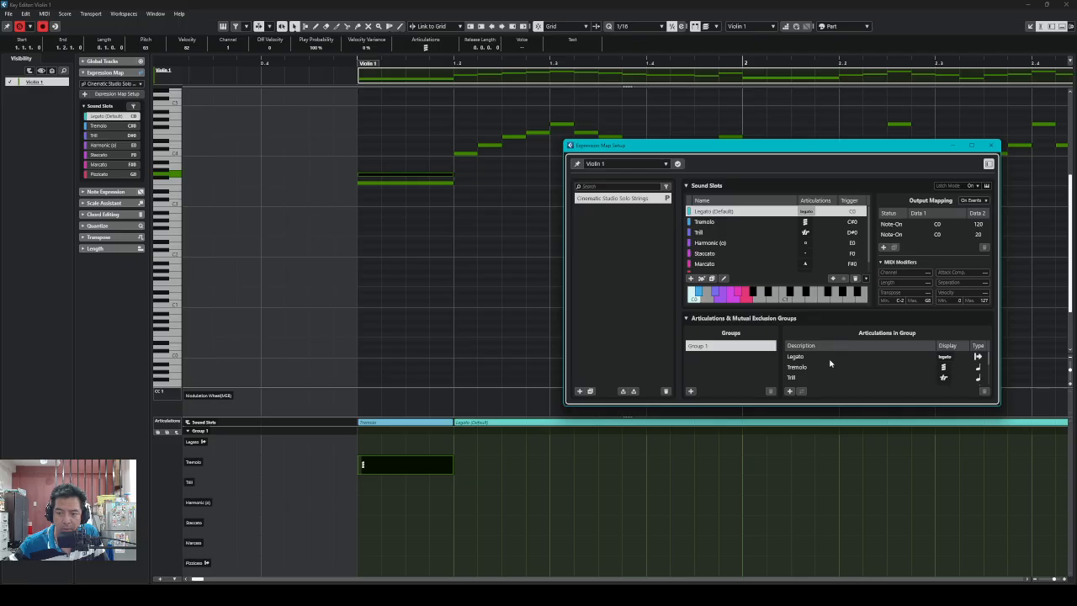
In the Tremolo slot, move the D0 Note-On output mapping above C#0, then play the part
{"action": "left_click", "coordinate": [711, 223]}
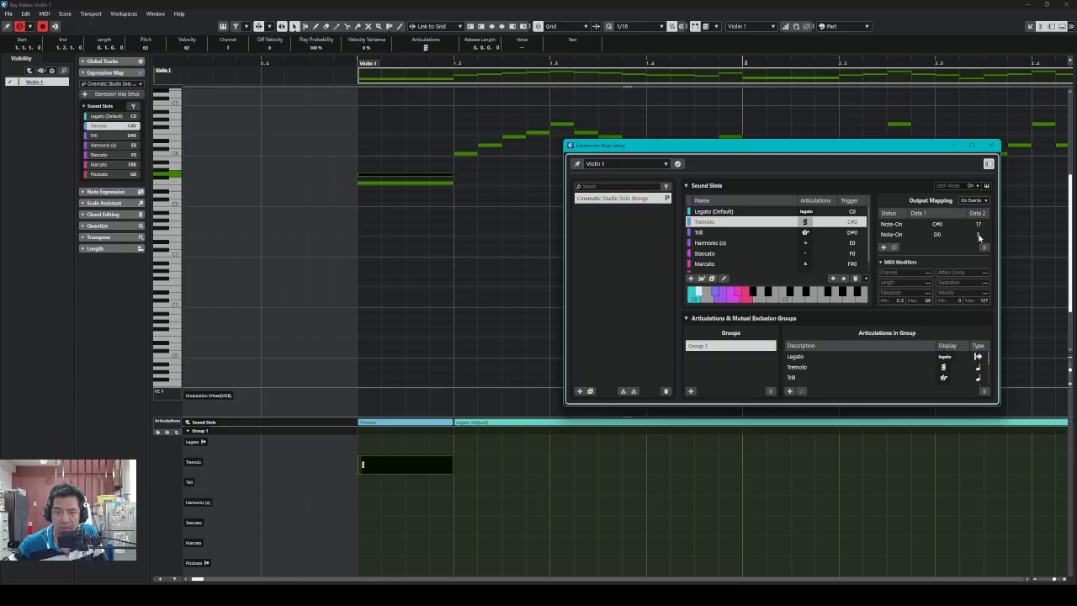
{"action": "left_click", "coordinate": [898, 237]}
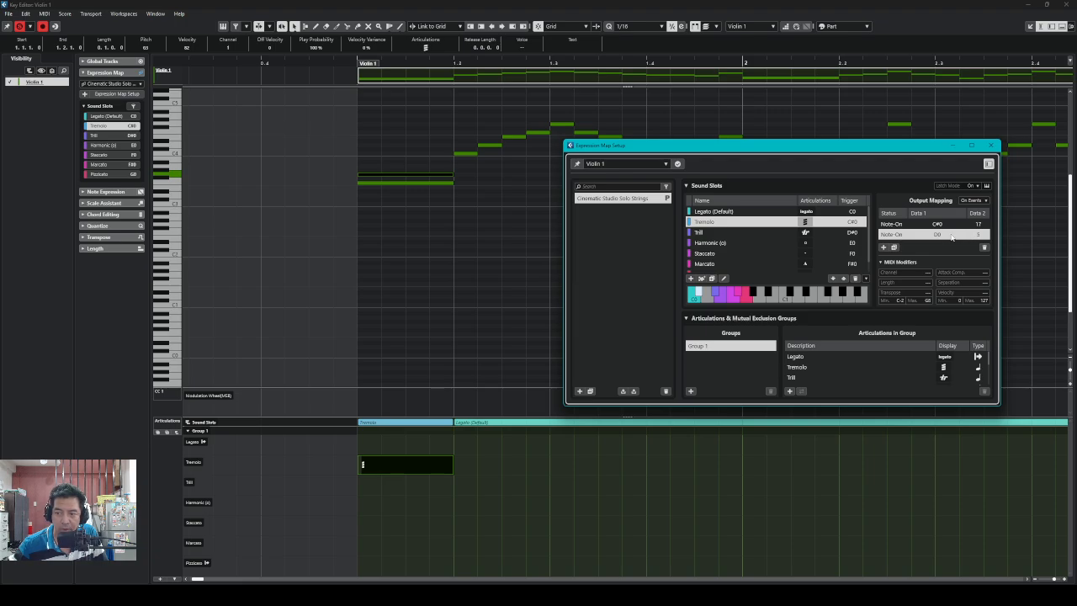
{"action": "right_click", "coordinate": [951, 236]}
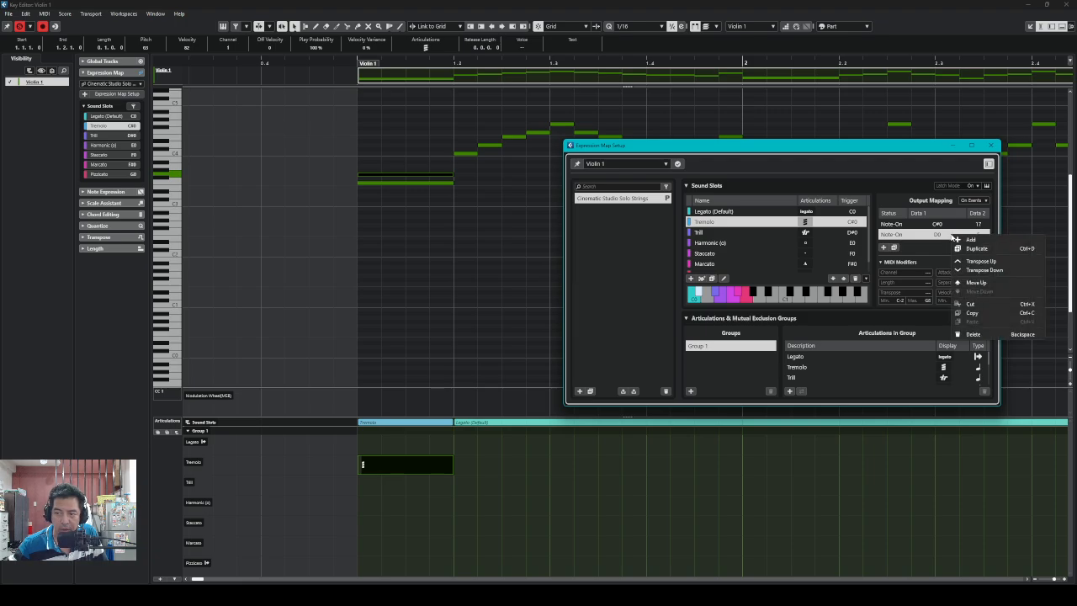
{"action": "left_click", "coordinate": [957, 285]}
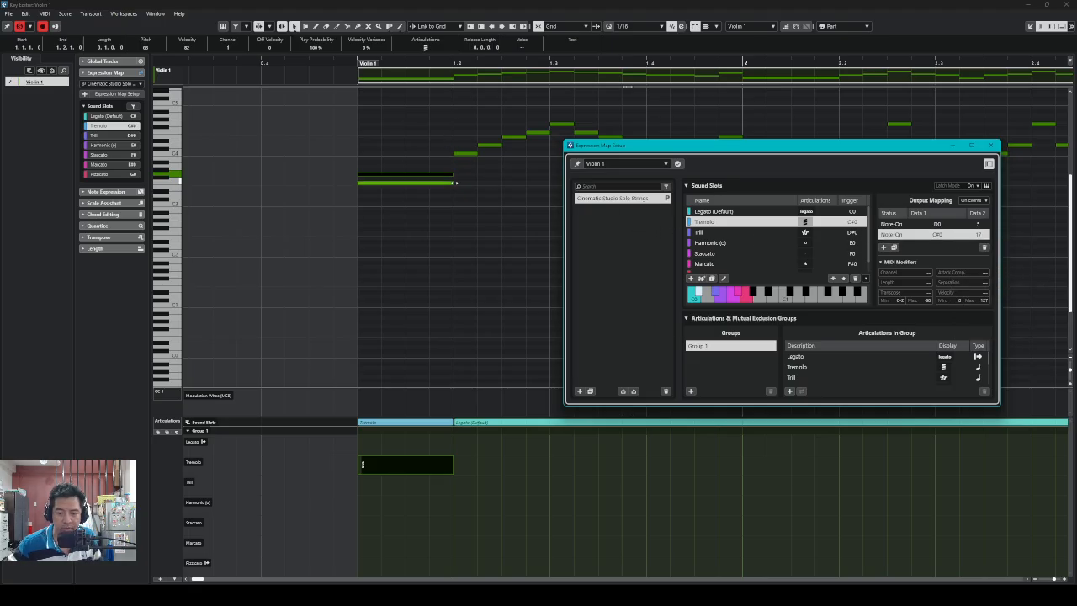
{"action": "left_click", "coordinate": [356, 64]}
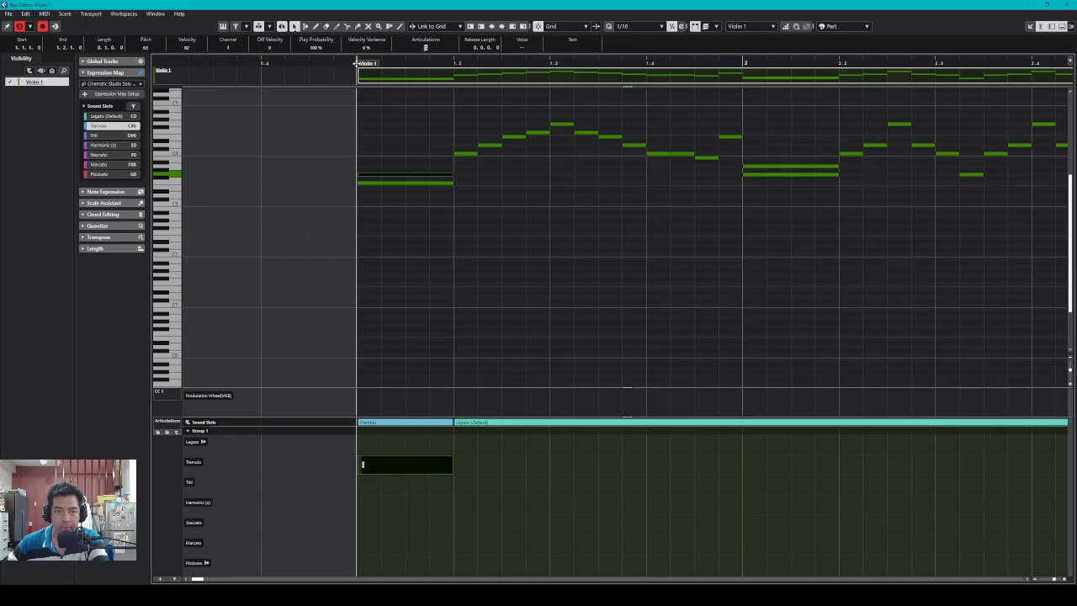
{"action": "key", "text": "space"}
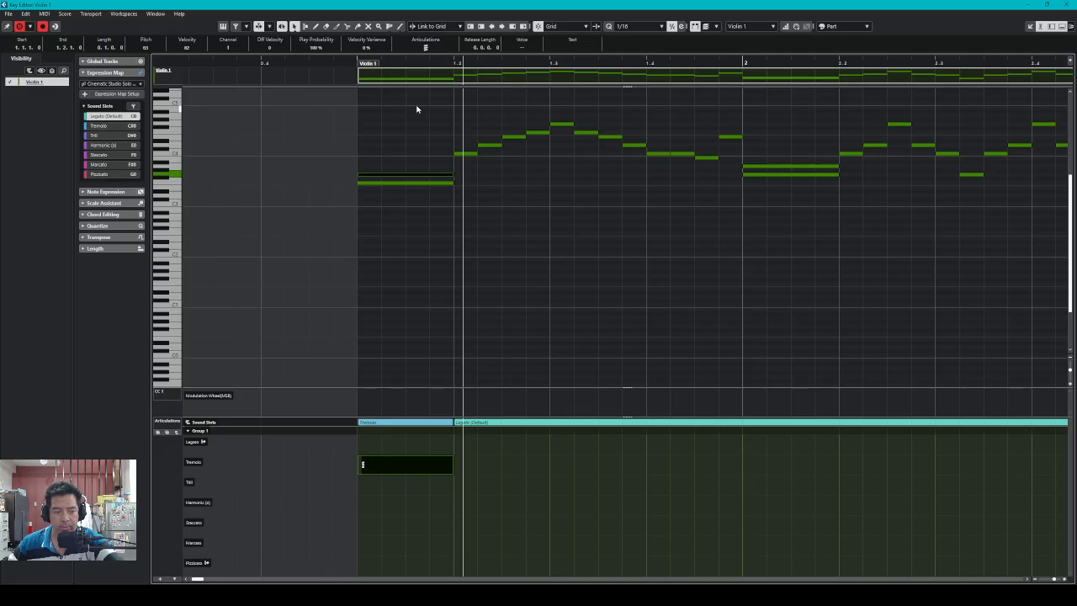
Replay the part from its start to hear the Tremolo, then reopen Expression Map Setup
{"action": "left_click", "coordinate": [356, 63]}
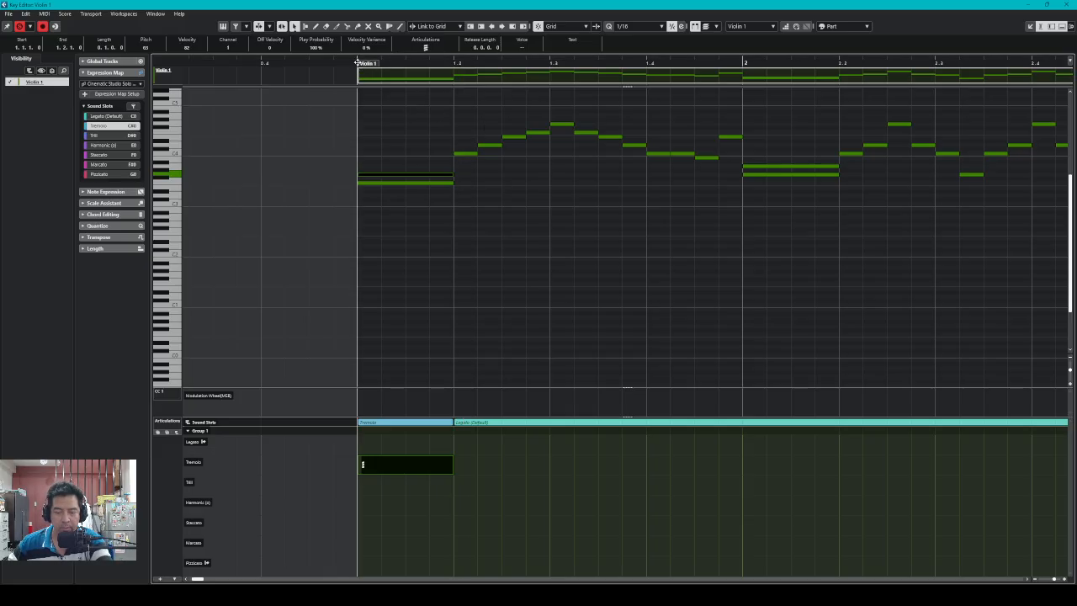
{"action": "key", "text": "space"}
{"action": "key", "text": "space"}
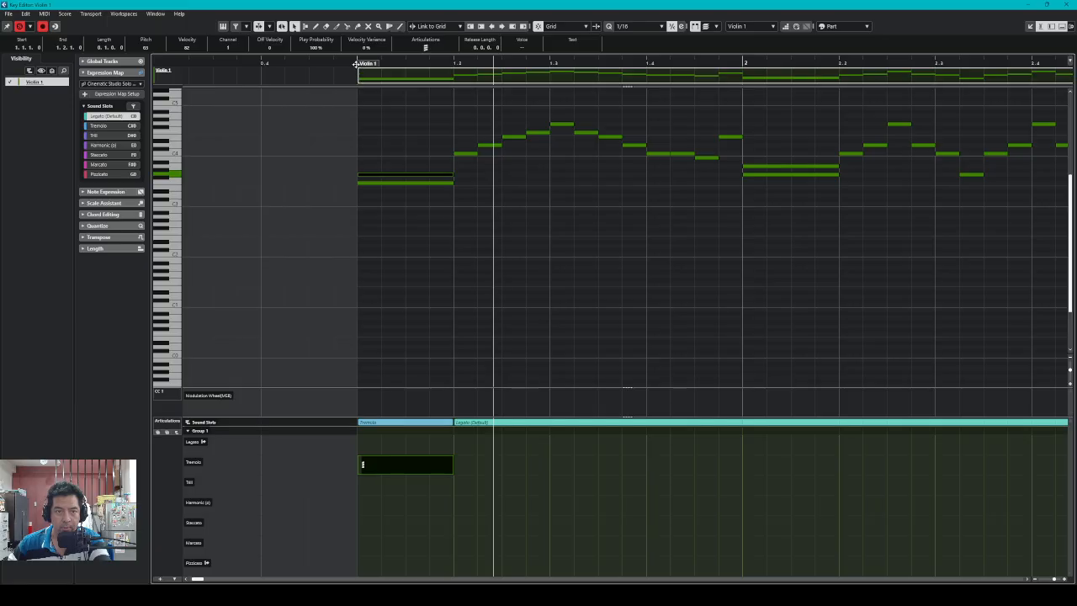
{"action": "left_click", "coordinate": [357, 64]}
{"action": "key", "text": "space"}
{"action": "key", "text": "space"}
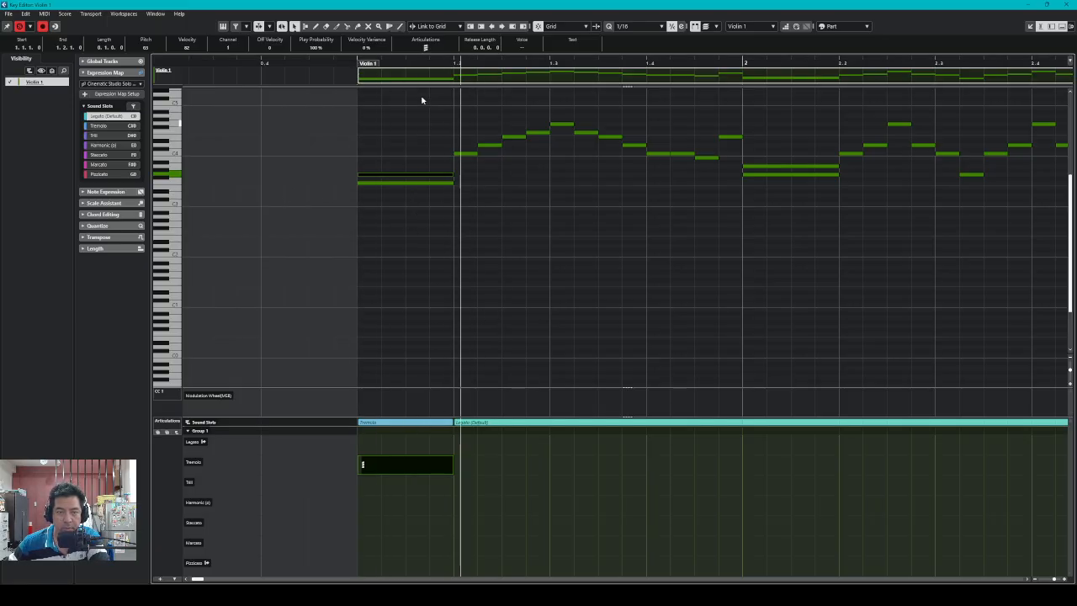
{"action": "left_click", "coordinate": [118, 93]}
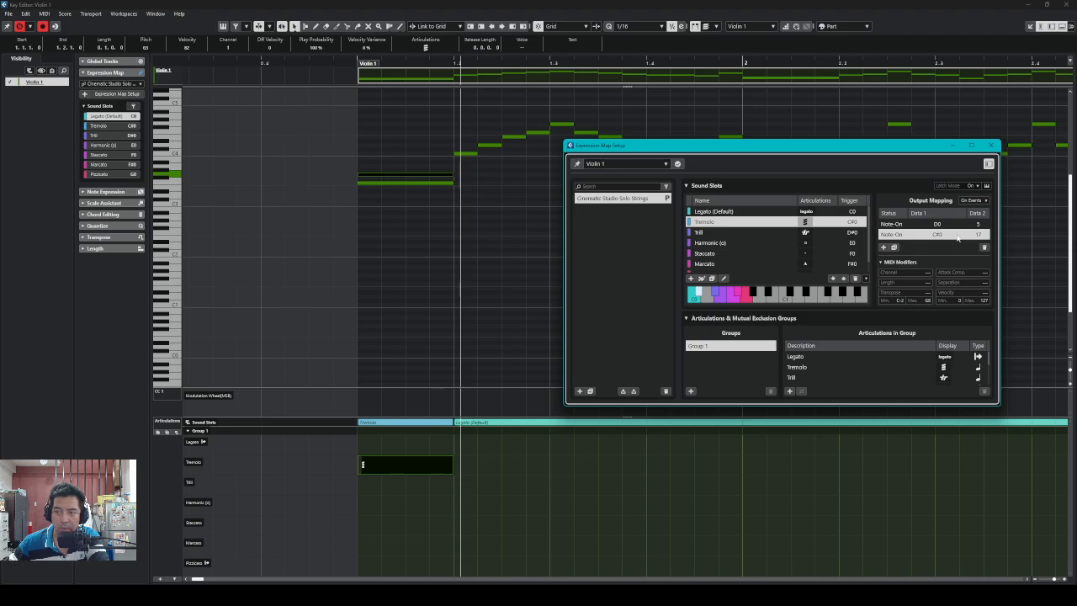
Move Tremolo's C#0 Note-On mapping back above D0, then replay the part from its start
{"action": "right_click", "coordinate": [958, 238]}
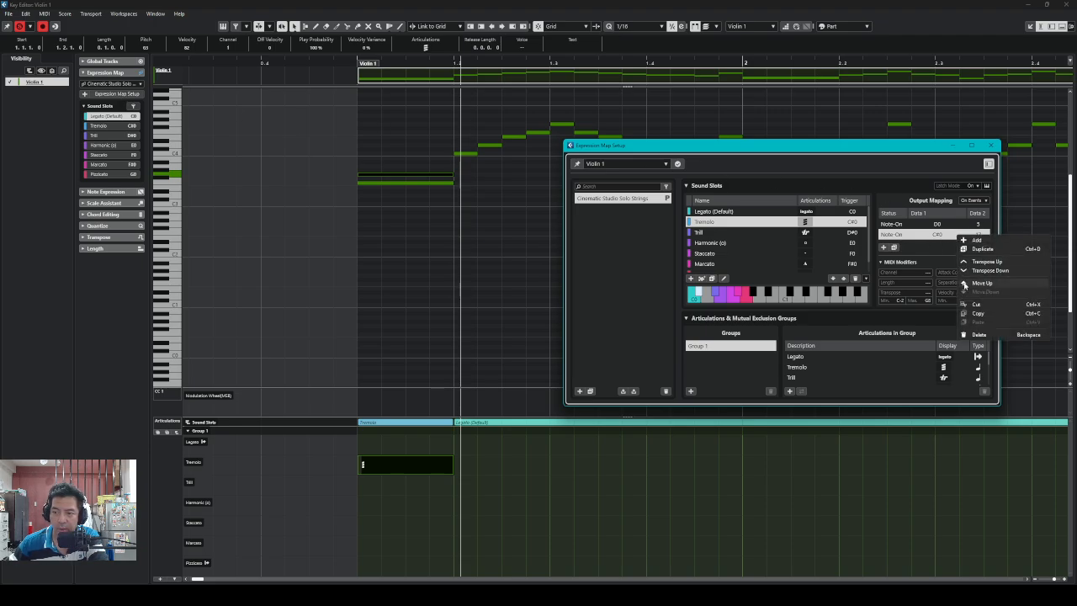
{"action": "left_click", "coordinate": [967, 283]}
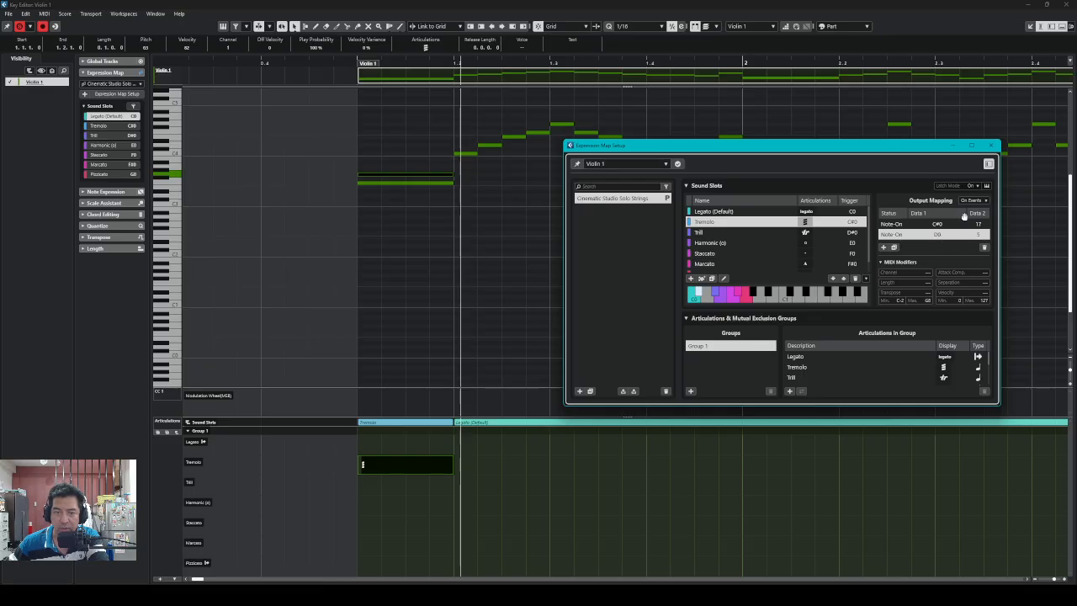
{"action": "left_click", "coordinate": [358, 60]}
{"action": "key", "text": "space"}
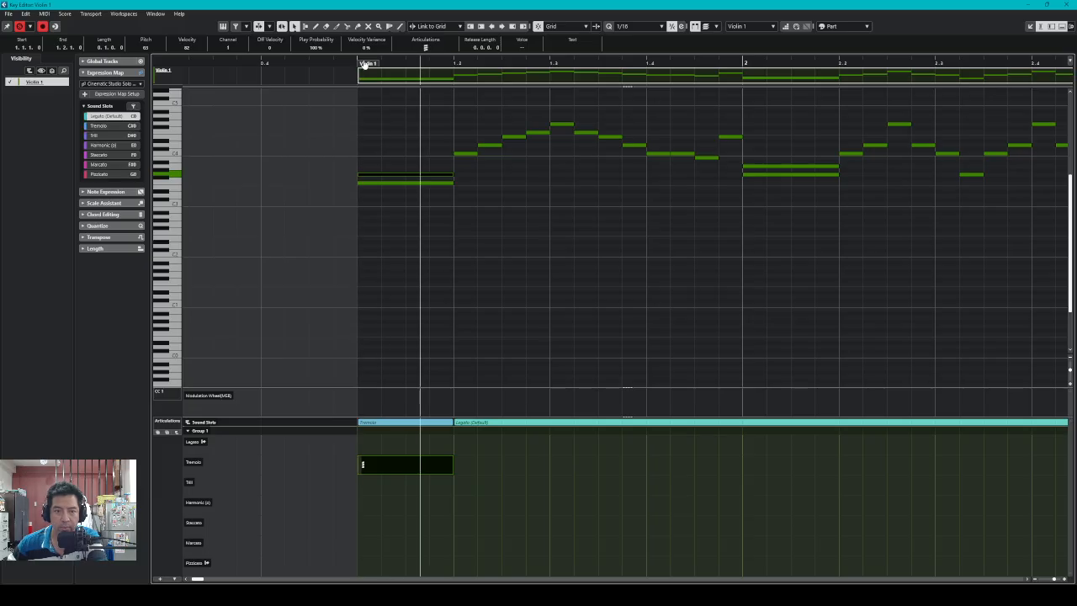
{"action": "key", "text": "space"}
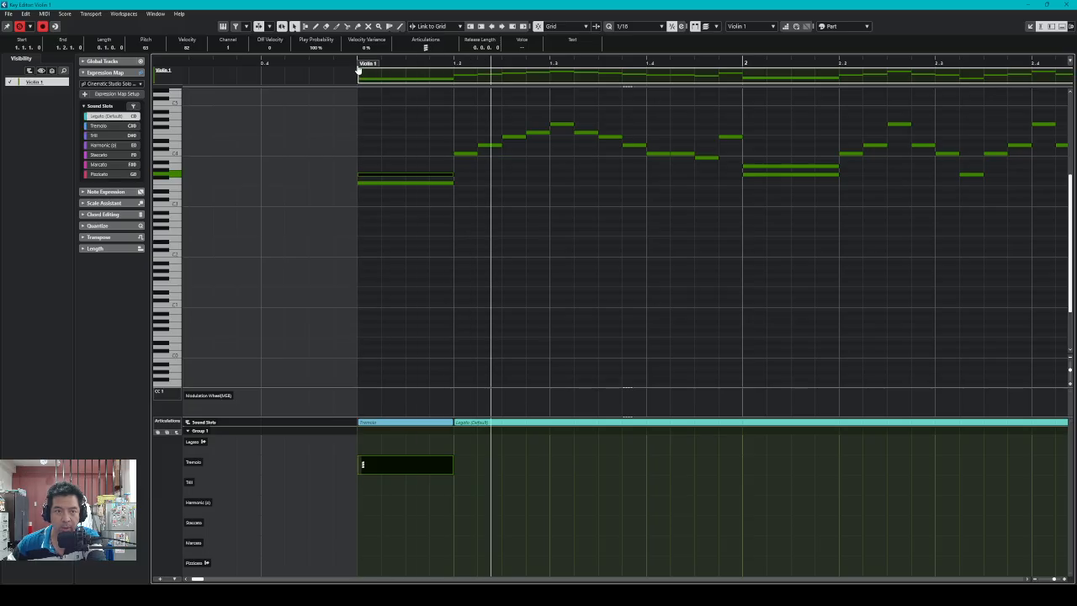
{"action": "left_click", "coordinate": [355, 63]}
{"action": "key", "text": "space"}
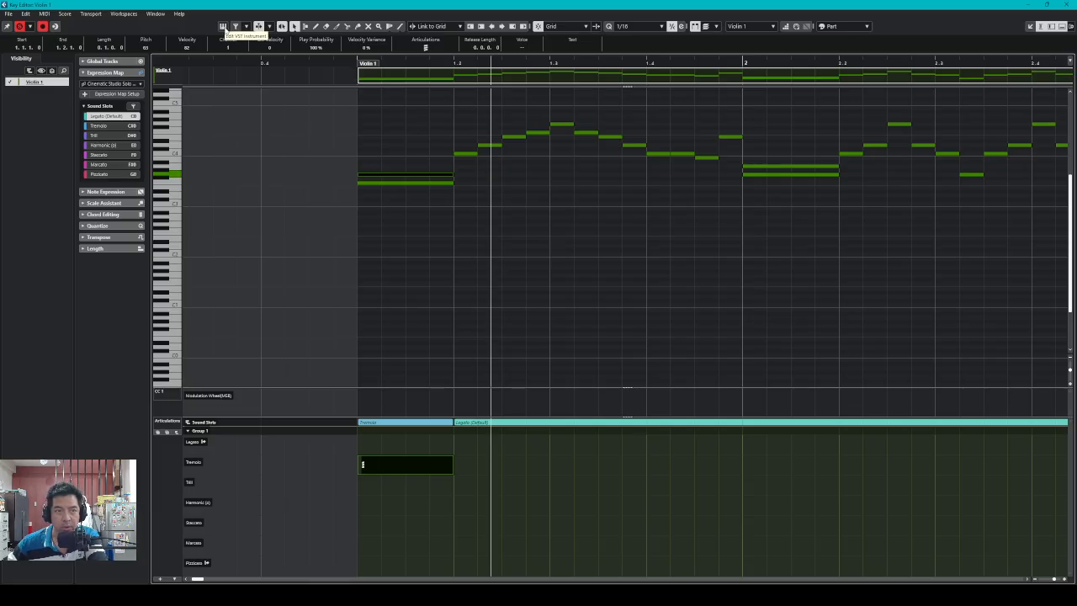
Open the Kontakt Cinematic Studio Solo Strings window, audition the part, and place Expression Map Setup beside it
{"action": "left_click", "coordinate": [223, 26]}
{"action": "left_click_drag", "start_coordinate": [974, 95], "coordinate": [944, 77]}
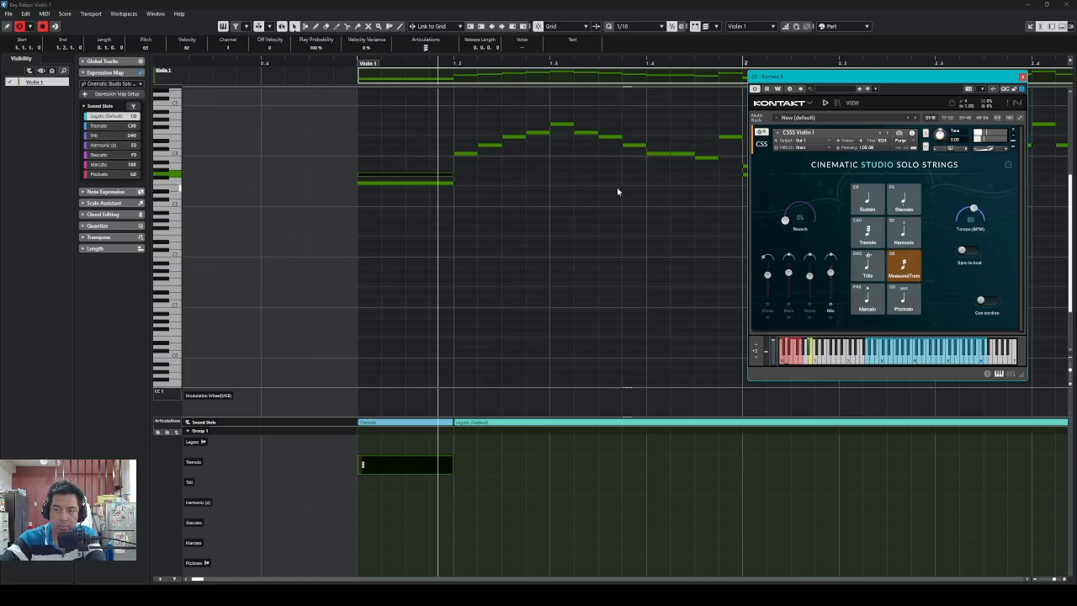
{"action": "key", "text": "space"}
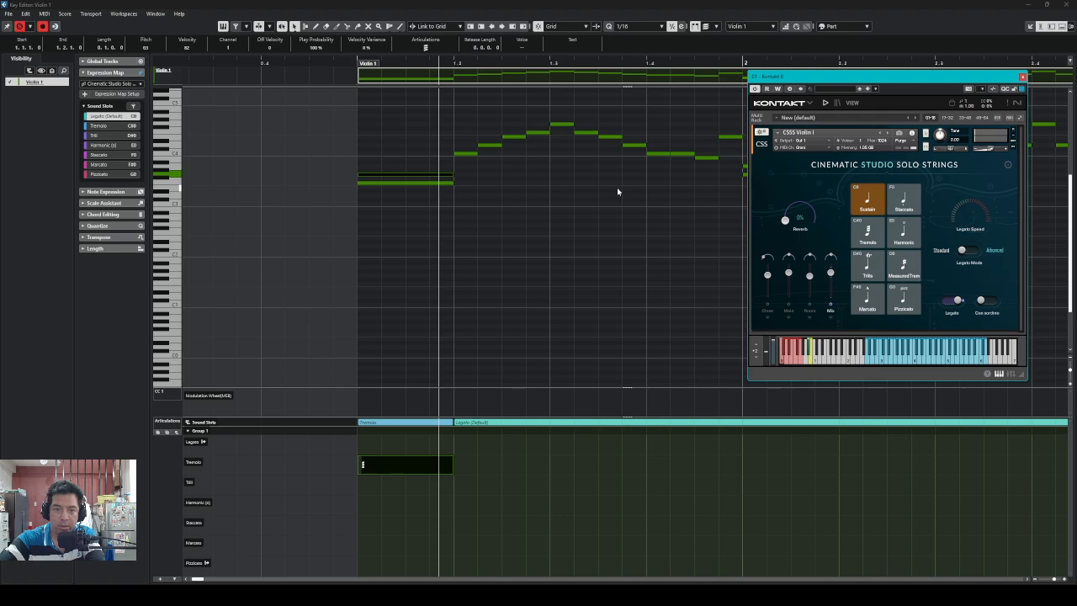
{"action": "key", "text": "KP_Subtract"}
{"action": "key", "text": "KP_Subtract"}
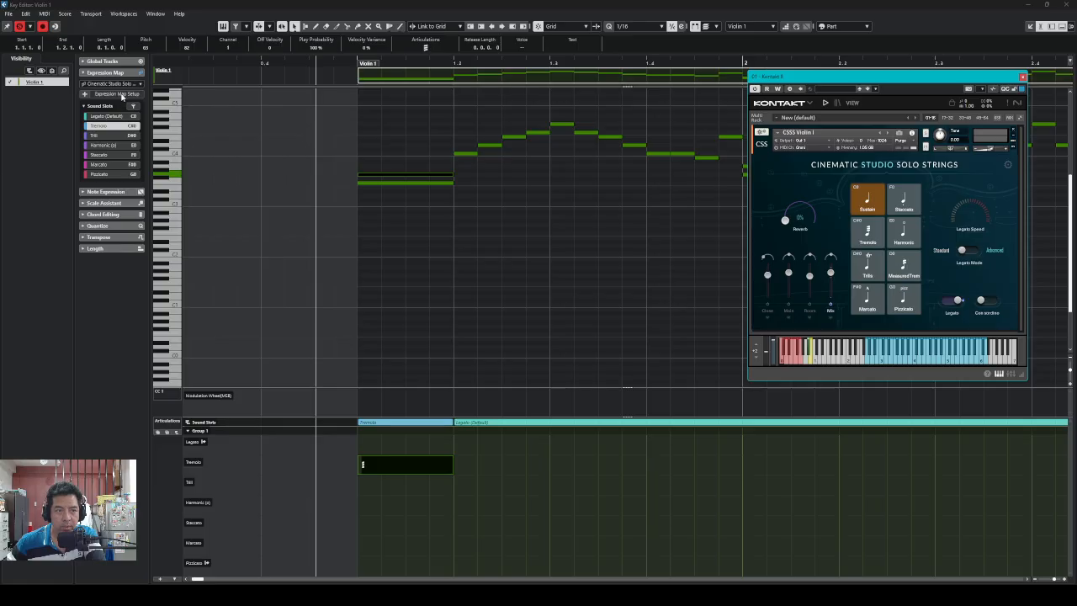
{"action": "left_click", "coordinate": [116, 93]}
{"action": "left_click_drag", "start_coordinate": [713, 150], "coordinate": [383, 142]}
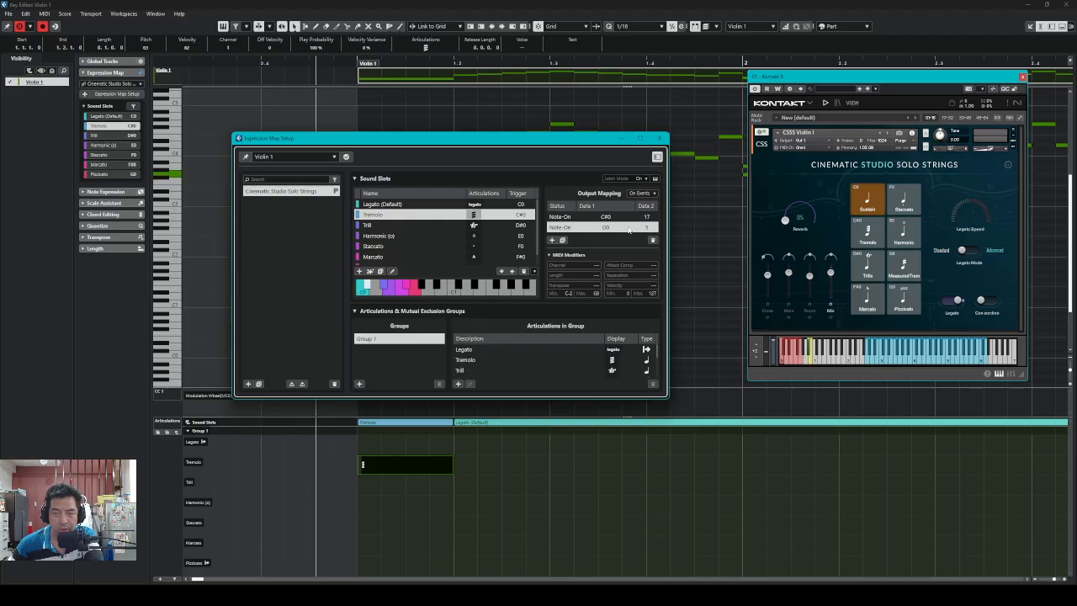
Move the Tremolo slot's D0 mapping back above C#0 and close Expression Map Setup
{"action": "right_click", "coordinate": [630, 229]}
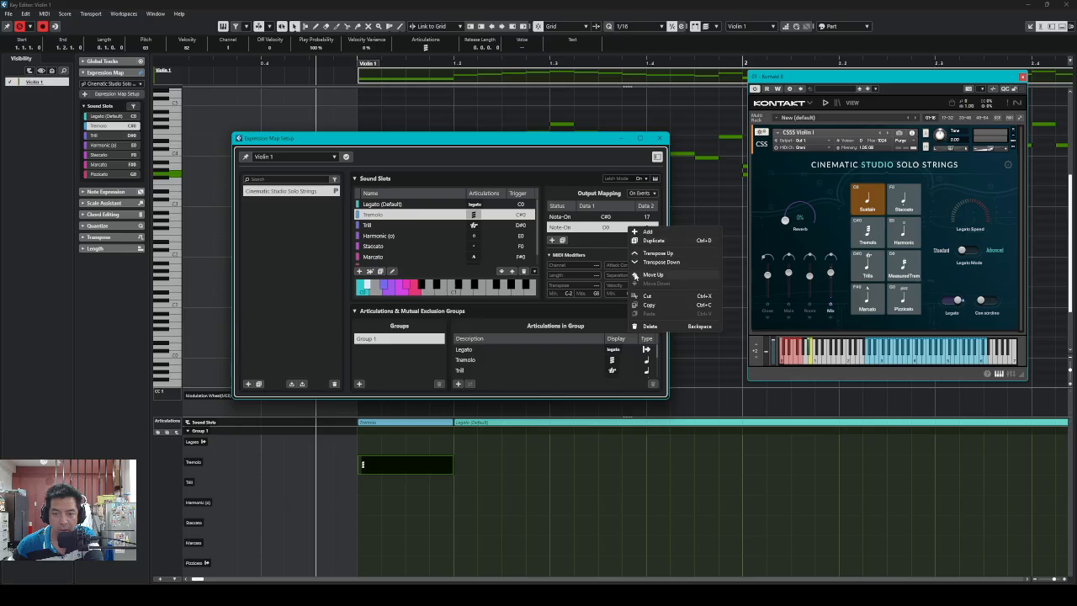
{"action": "left_click", "coordinate": [633, 276]}
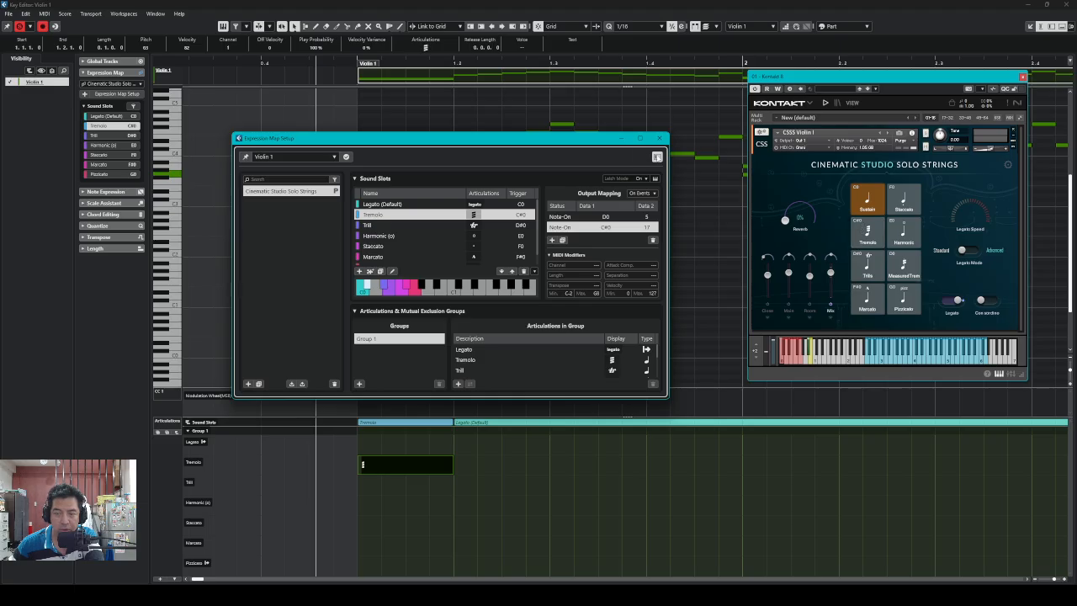
{"action": "left_click", "coordinate": [661, 139]}
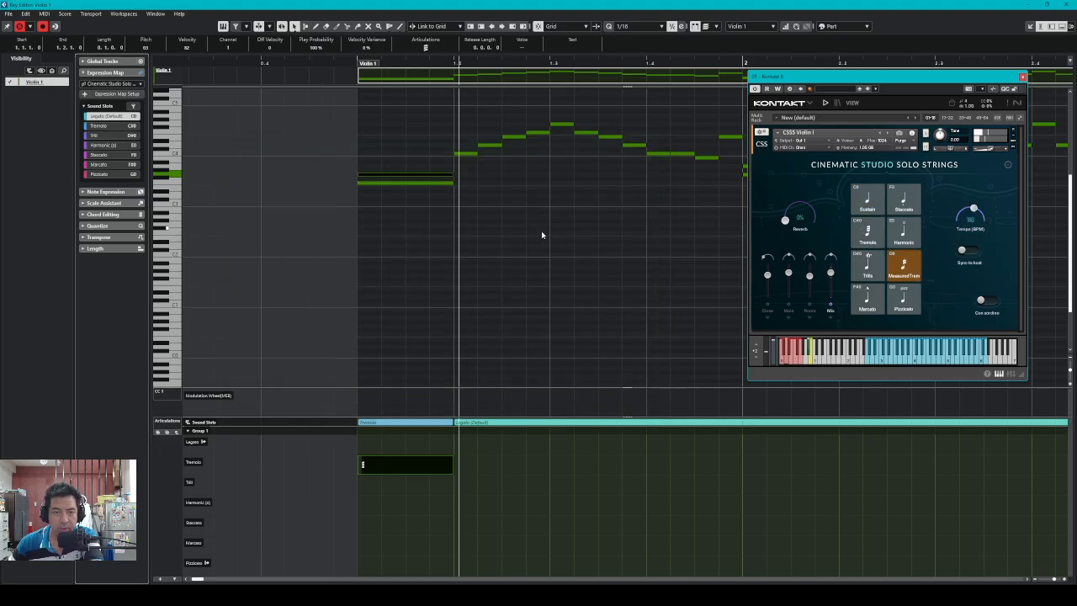
Play back the tremolo note from its start to check the articulation switching
{"action": "key", "text": "space"}
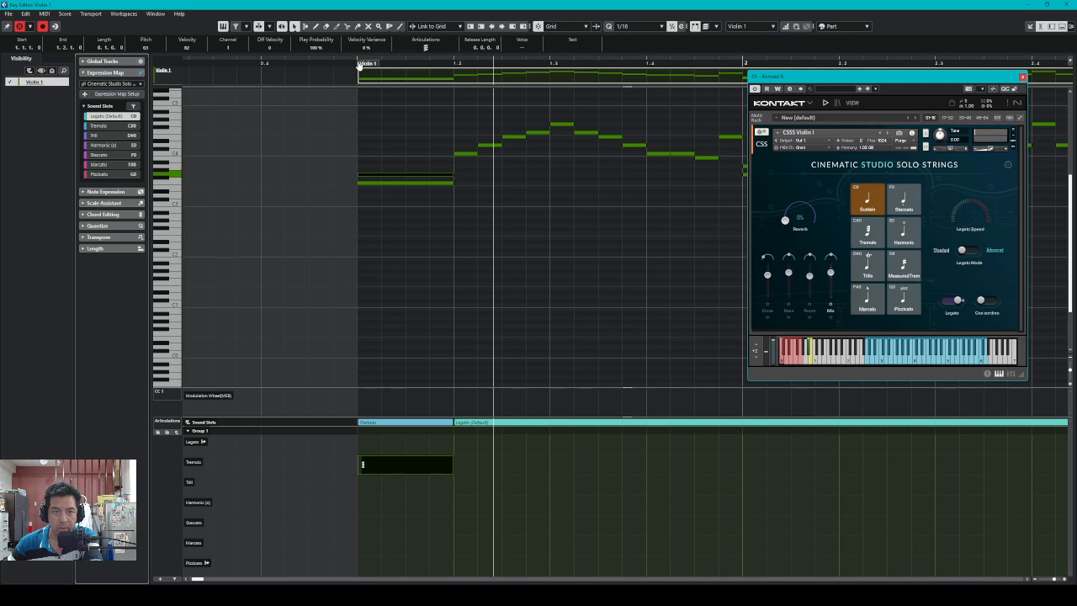
{"action": "left_click", "coordinate": [357, 62]}
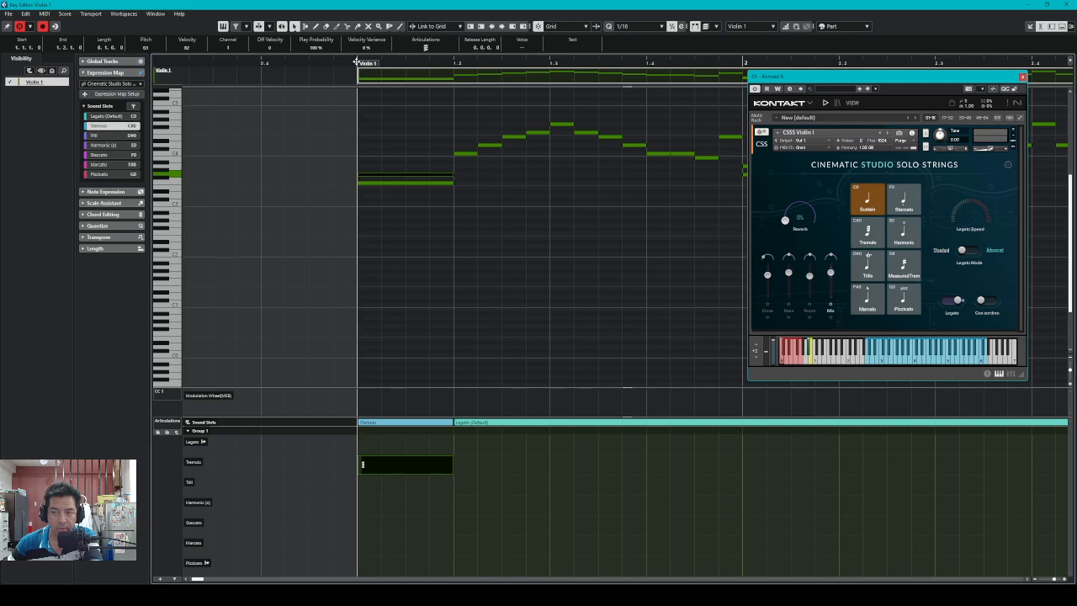
{"action": "key", "text": "space"}
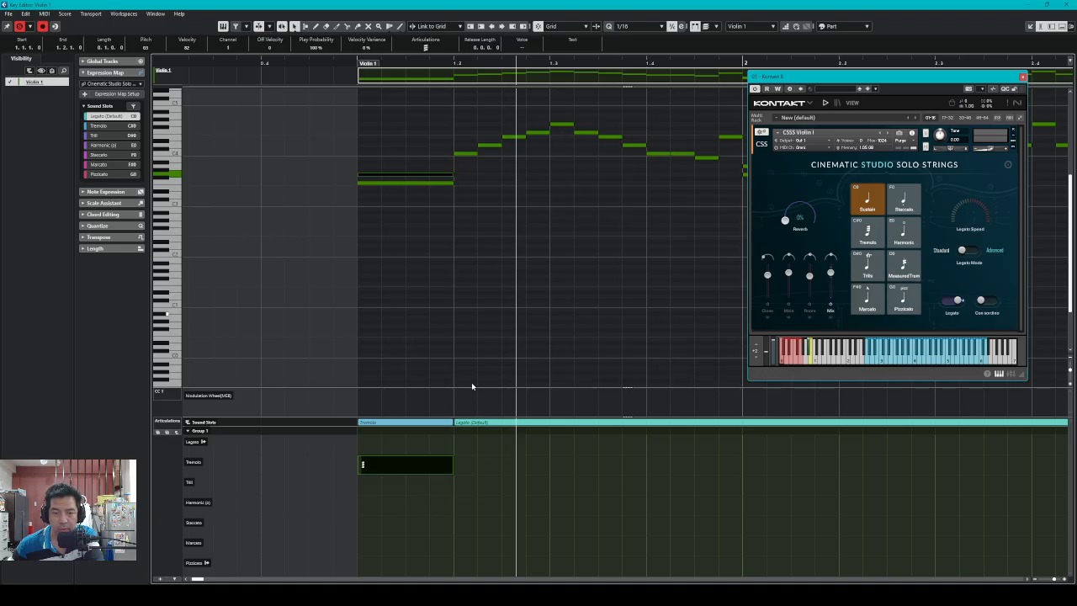
Draw a Pizzicato event, then a Staccato event across the following notes, after the tremolo
{"action": "right_click", "coordinate": [517, 497]}
{"action": "left_click", "coordinate": [515, 495]}
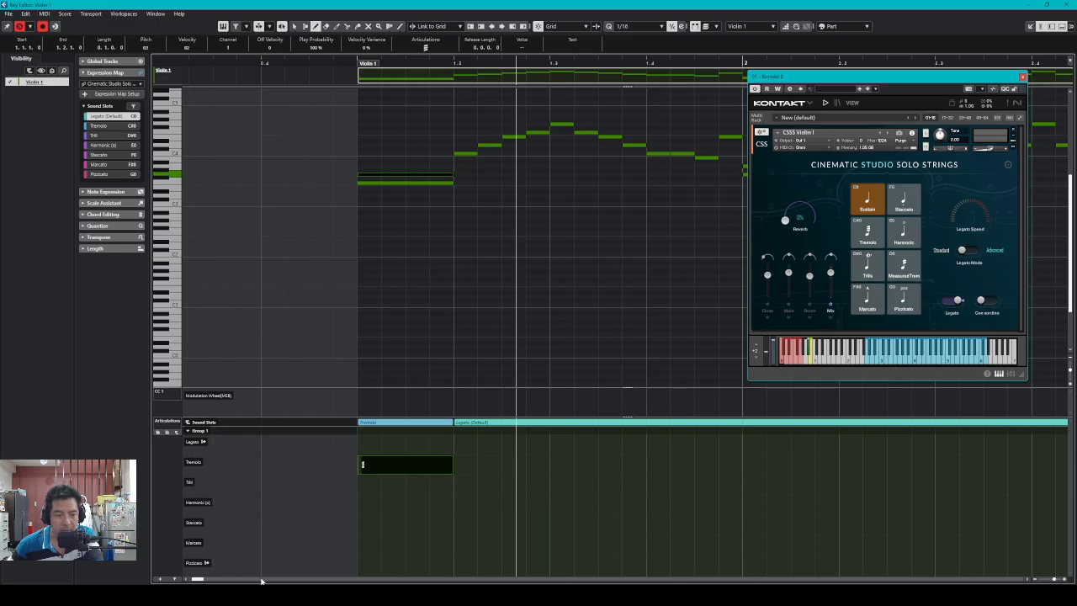
{"action": "left_click", "coordinate": [458, 562]}
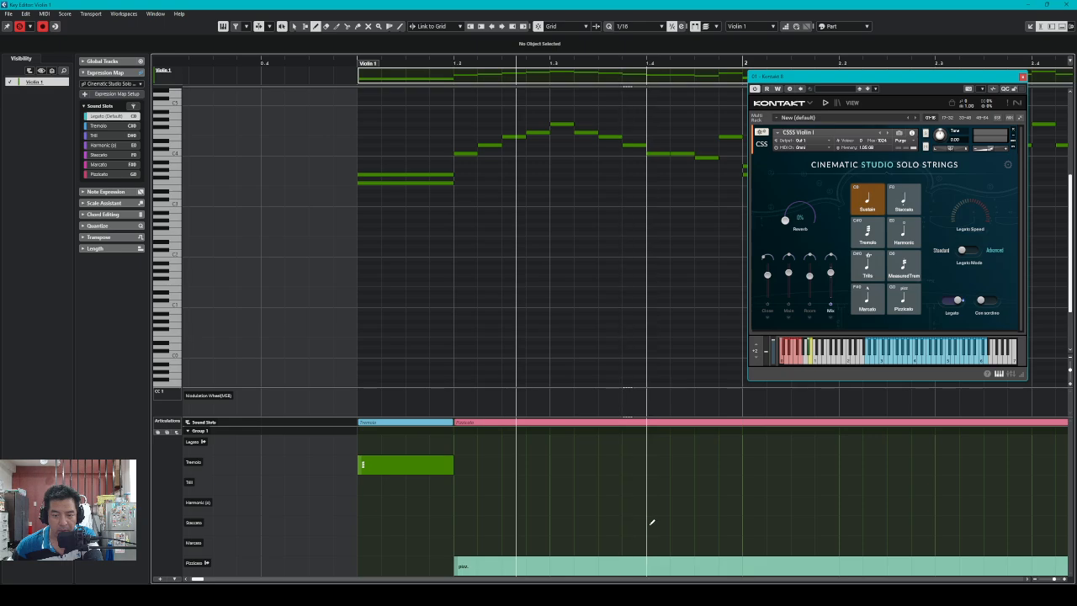
{"action": "left_click", "coordinate": [651, 522]}
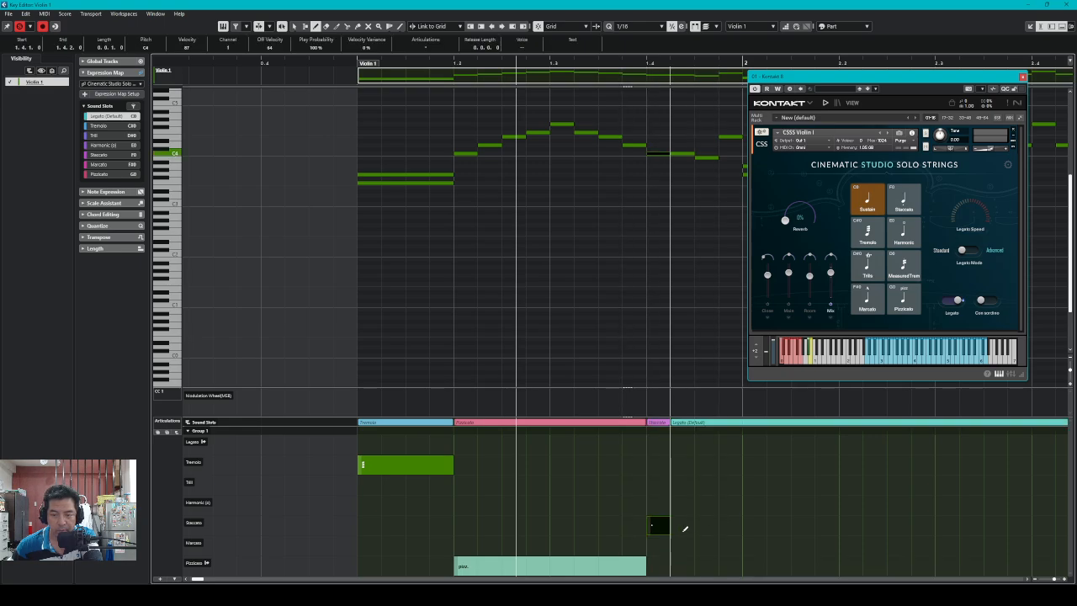
{"action": "left_click_drag", "start_coordinate": [686, 522], "coordinate": [738, 522]}
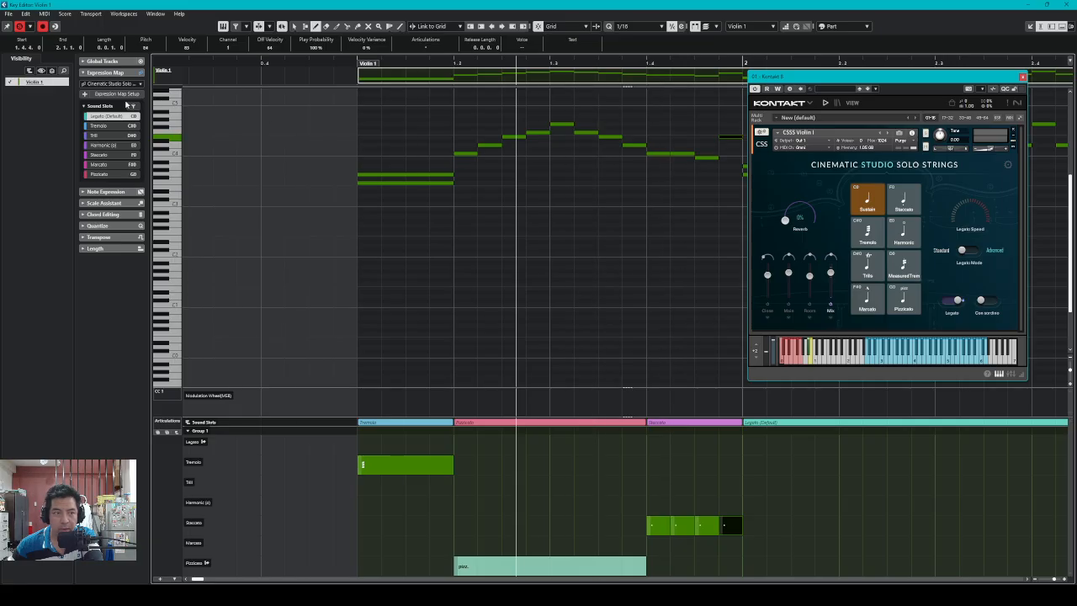
{"action": "left_click", "coordinate": [118, 95]}
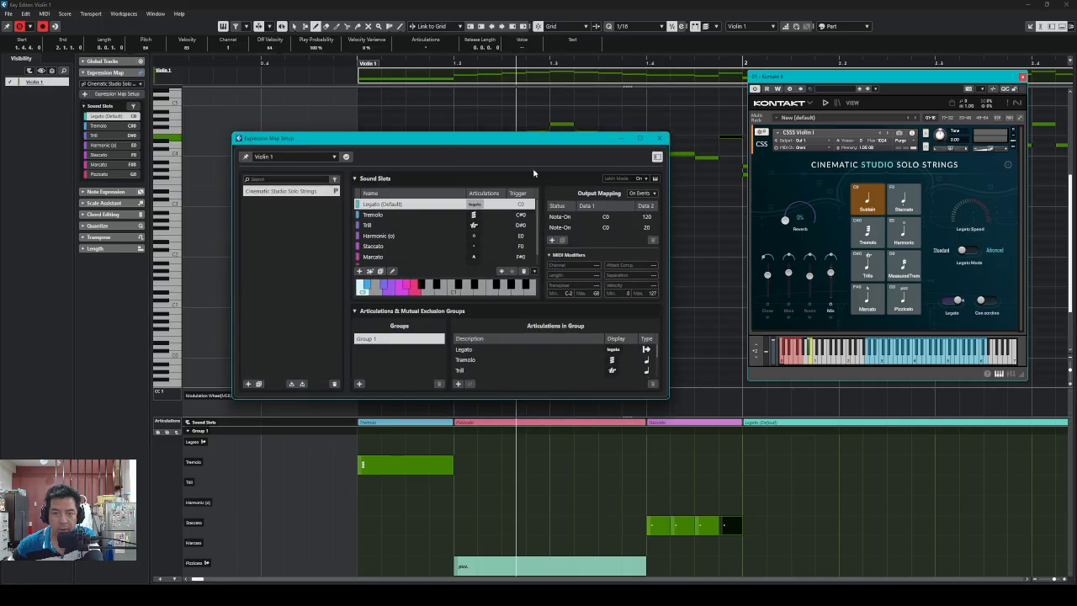
Change Pizzicato's Type from Direction to Attribute, then return to the Object Selection tool
{"action": "scroll", "coordinate": [488, 364], "scroll_direction": "down", "scroll_amount": 2}
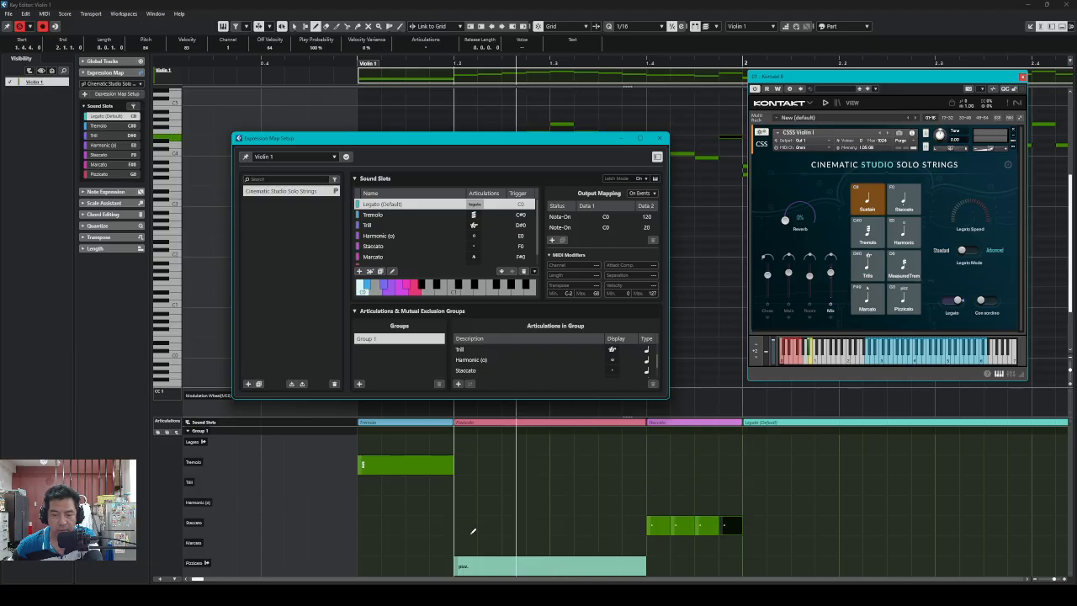
{"action": "scroll", "coordinate": [495, 370], "scroll_direction": "down", "scroll_amount": 2}
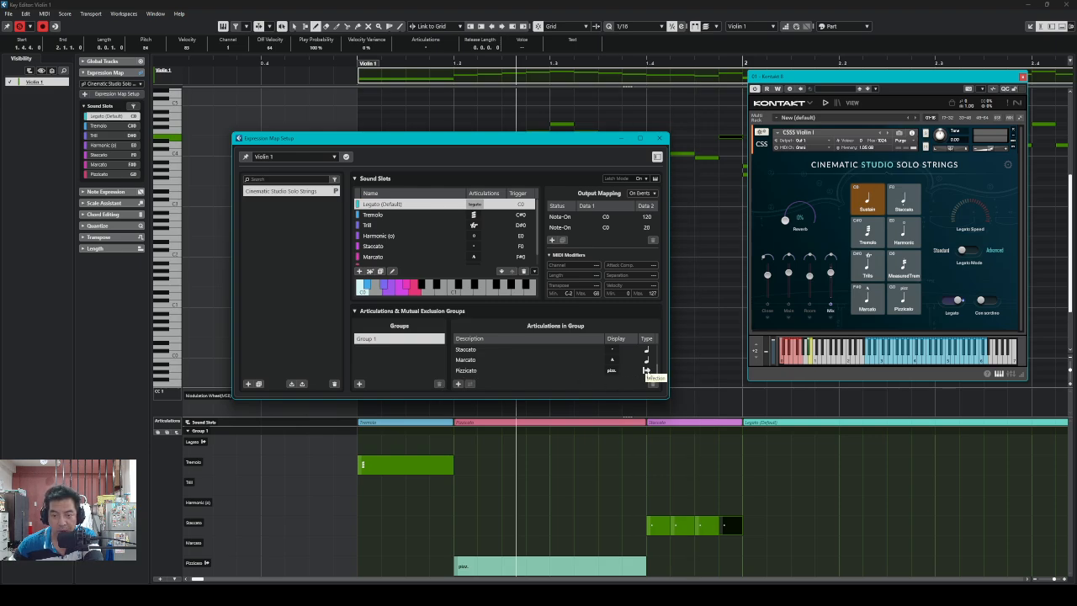
{"action": "left_click", "coordinate": [646, 370]}
{"action": "left_click", "coordinate": [646, 370]}
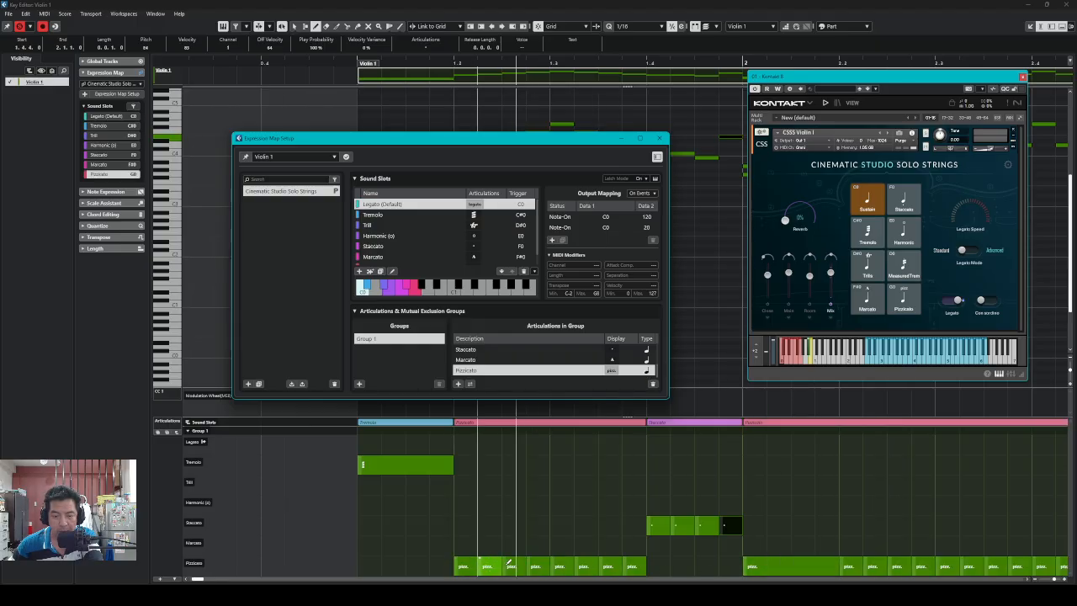
{"action": "right_click", "coordinate": [686, 499]}
{"action": "left_click", "coordinate": [686, 500]}
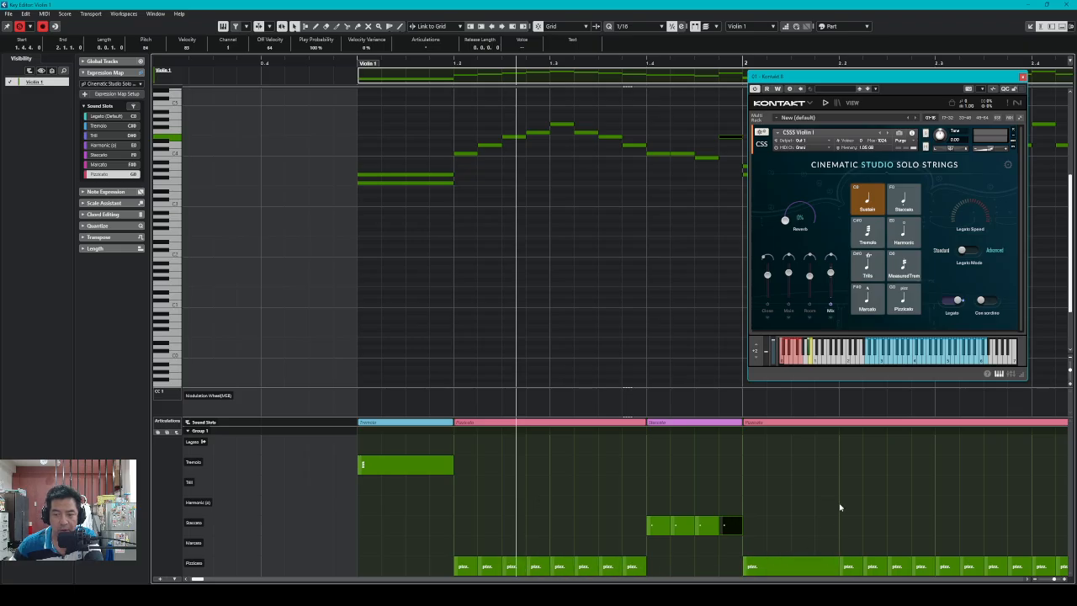
Move the Kontakt panel left, deselect all, and open the long pizz. event's articulation menu
{"action": "left_click_drag", "start_coordinate": [912, 82], "coordinate": [539, 77]}
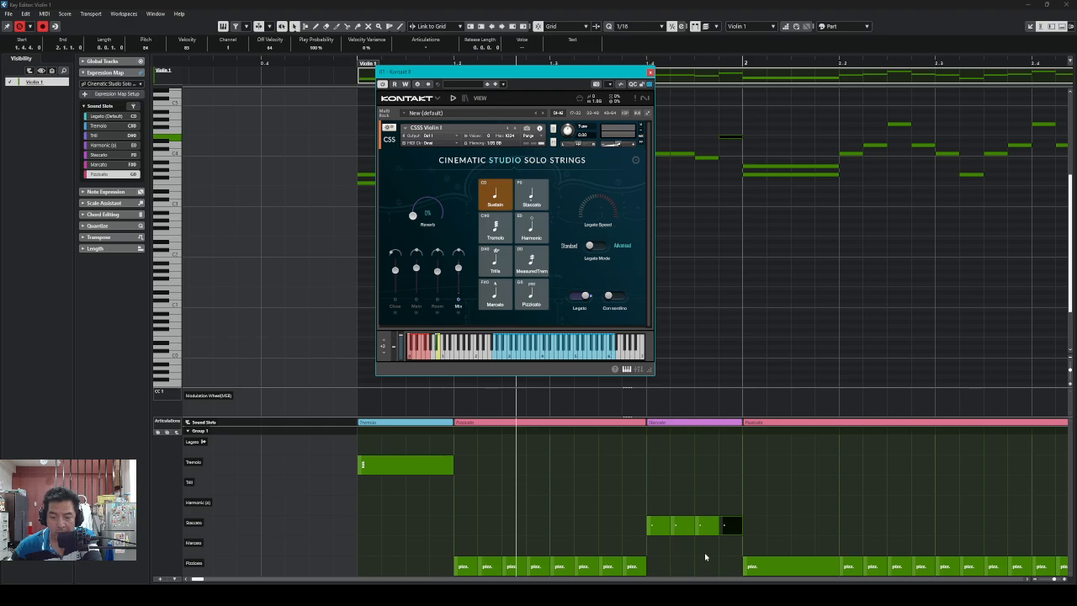
{"action": "left_click", "coordinate": [862, 446]}
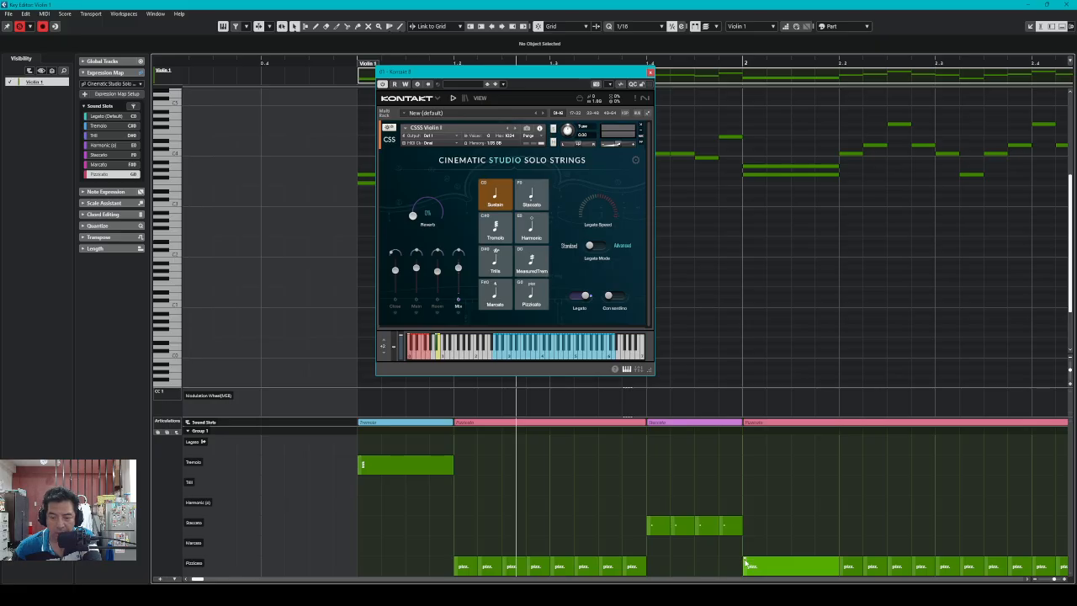
{"action": "left_click", "coordinate": [743, 561]}
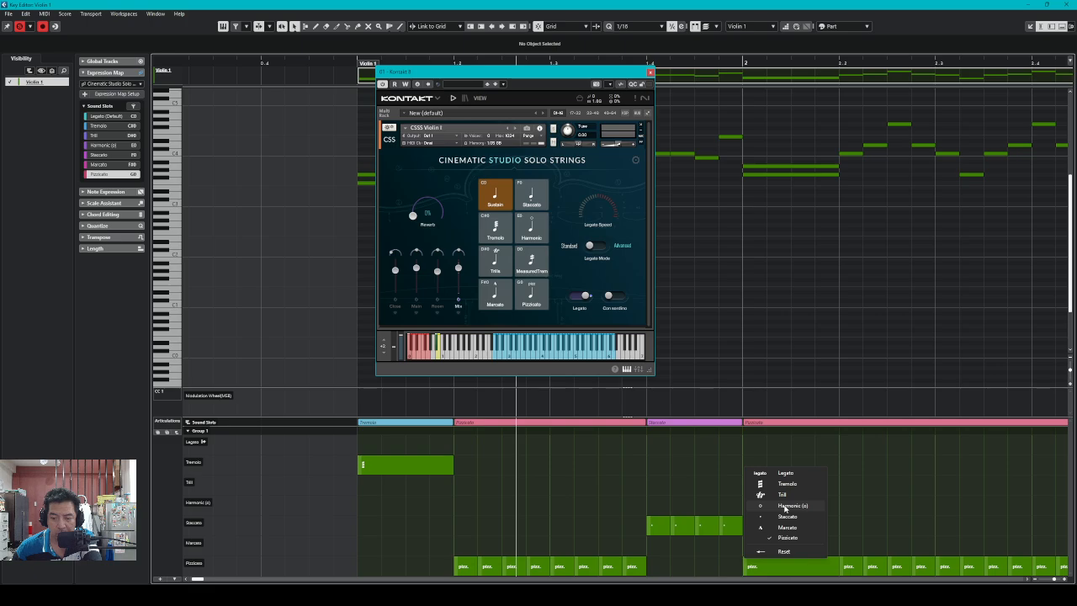
Set the event after the staccatos to Harmonic (o) and lengthen the four notes at bar 2.2
{"action": "left_click", "coordinate": [785, 506]}
{"action": "left_click", "coordinate": [768, 525]}
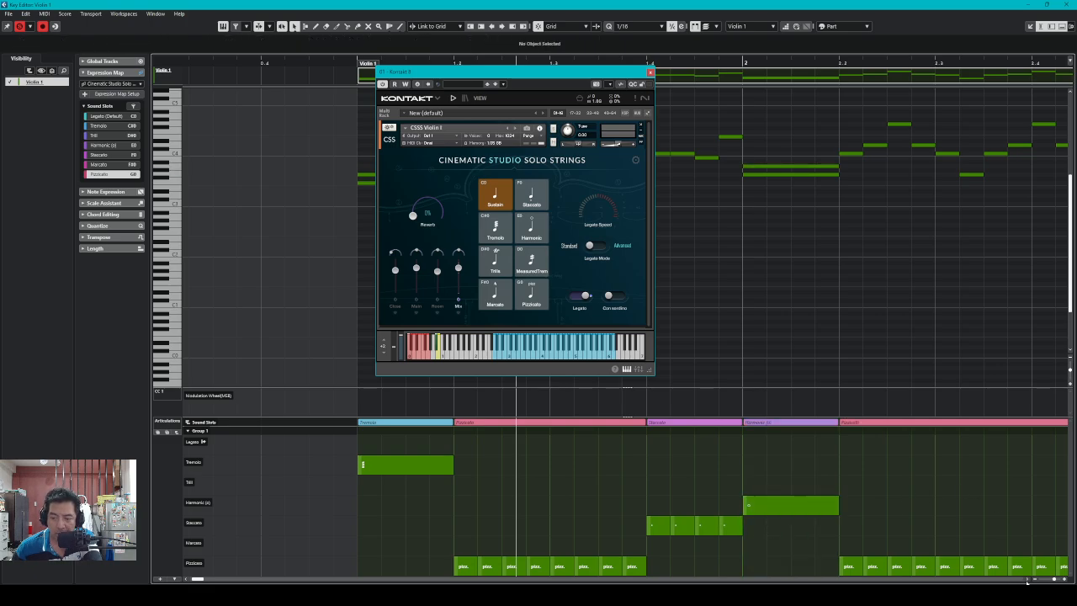
{"action": "scroll", "coordinate": [1027, 578], "scroll_direction": "right", "scroll_amount": 2}
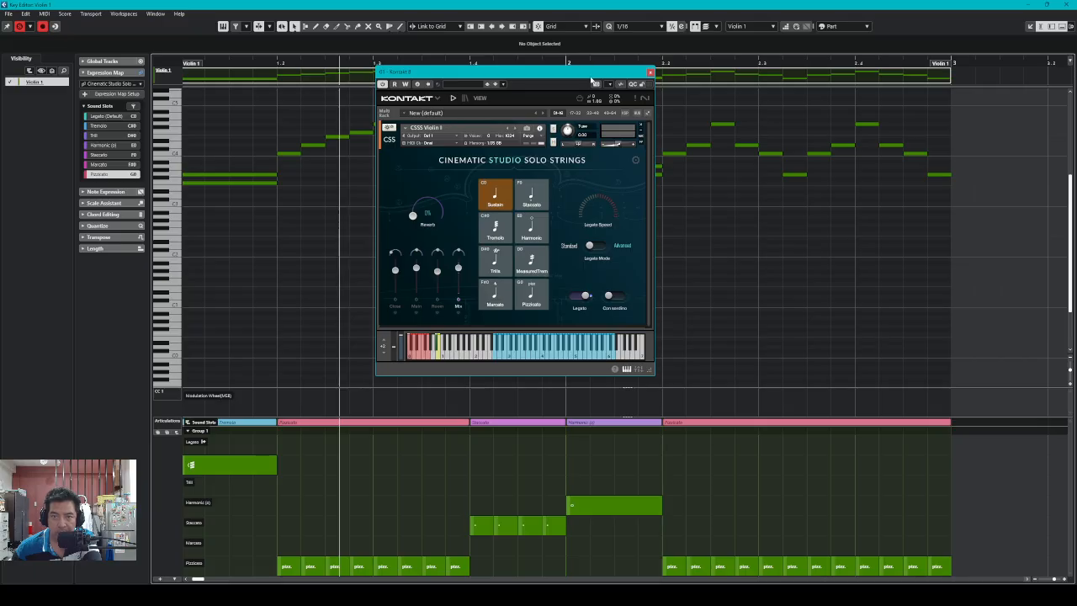
{"action": "left_click_drag", "start_coordinate": [594, 73], "coordinate": [512, 63]}
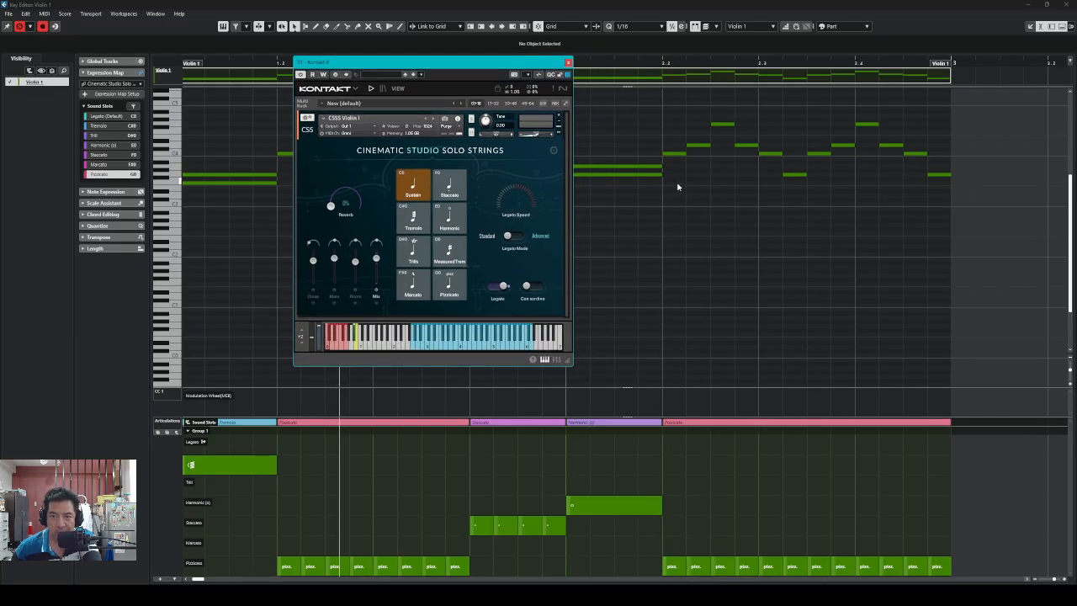
{"action": "left_click_drag", "start_coordinate": [677, 181], "coordinate": [751, 110]}
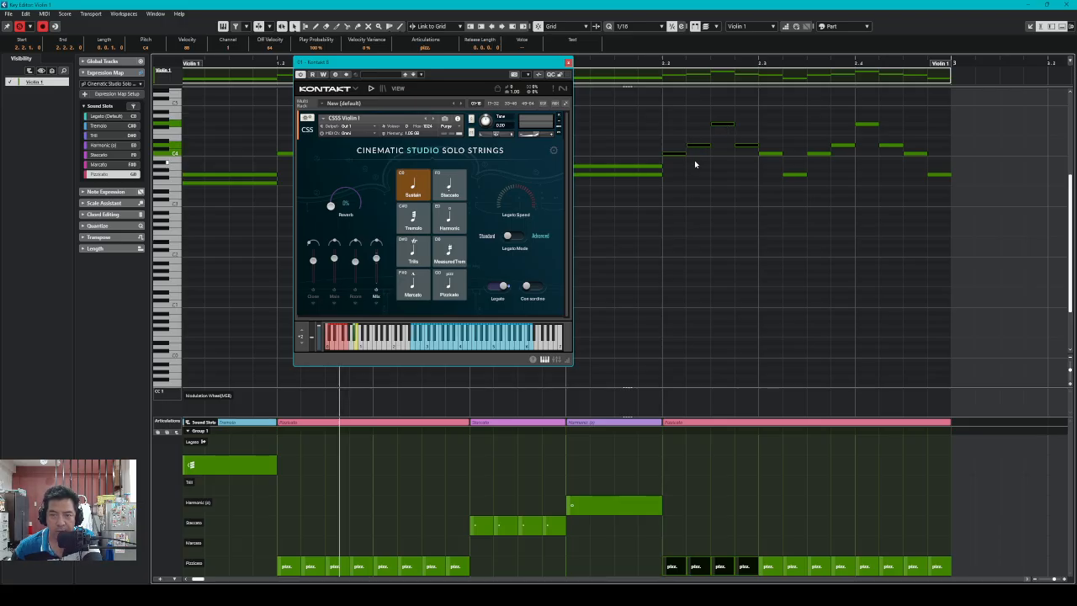
{"action": "left_click_drag", "start_coordinate": [686, 154], "coordinate": [689, 154]}
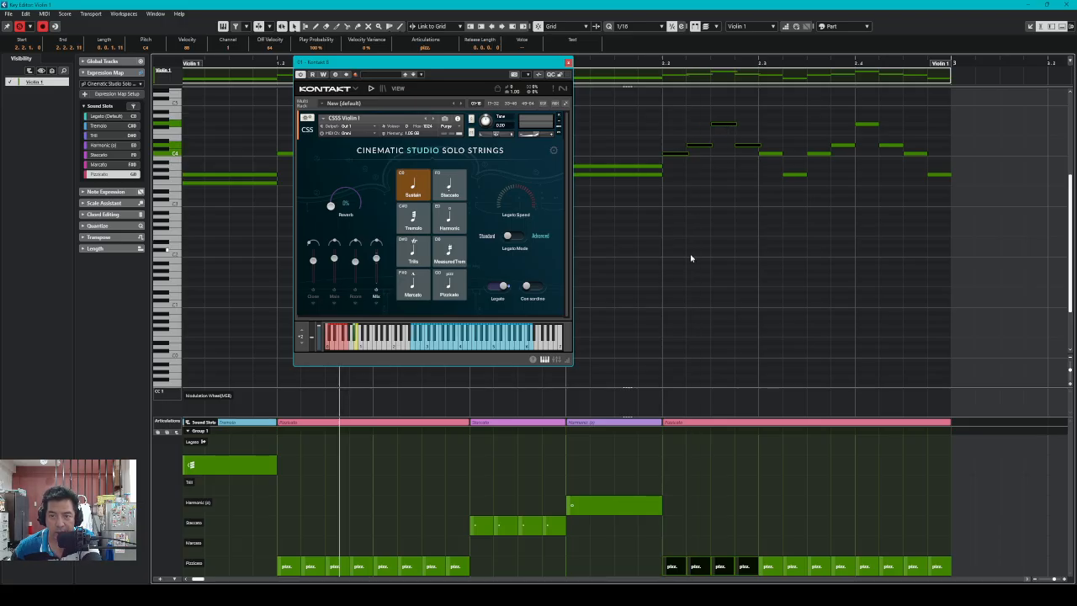
Switch the first two pizz. events to Legato
{"action": "left_click", "coordinate": [664, 562]}
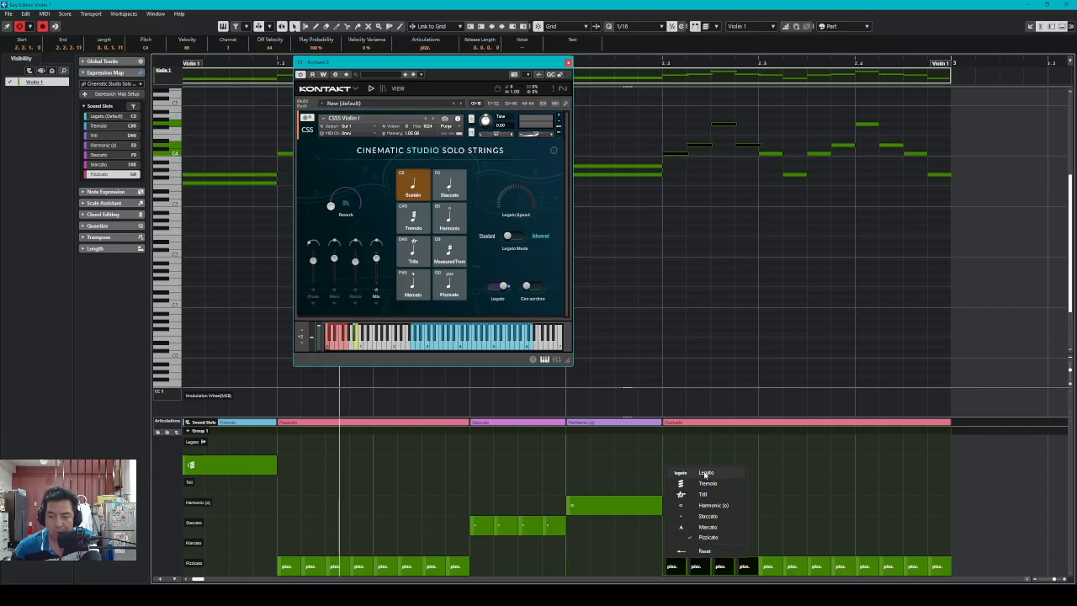
{"action": "left_click", "coordinate": [705, 475]}
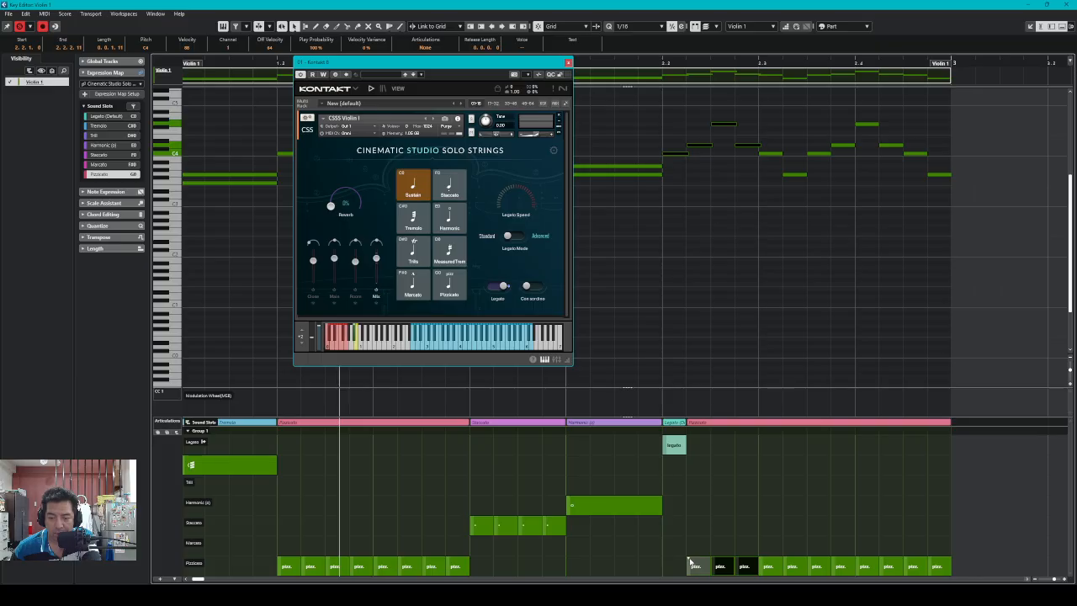
{"action": "left_click", "coordinate": [693, 563]}
{"action": "left_click", "coordinate": [732, 476]}
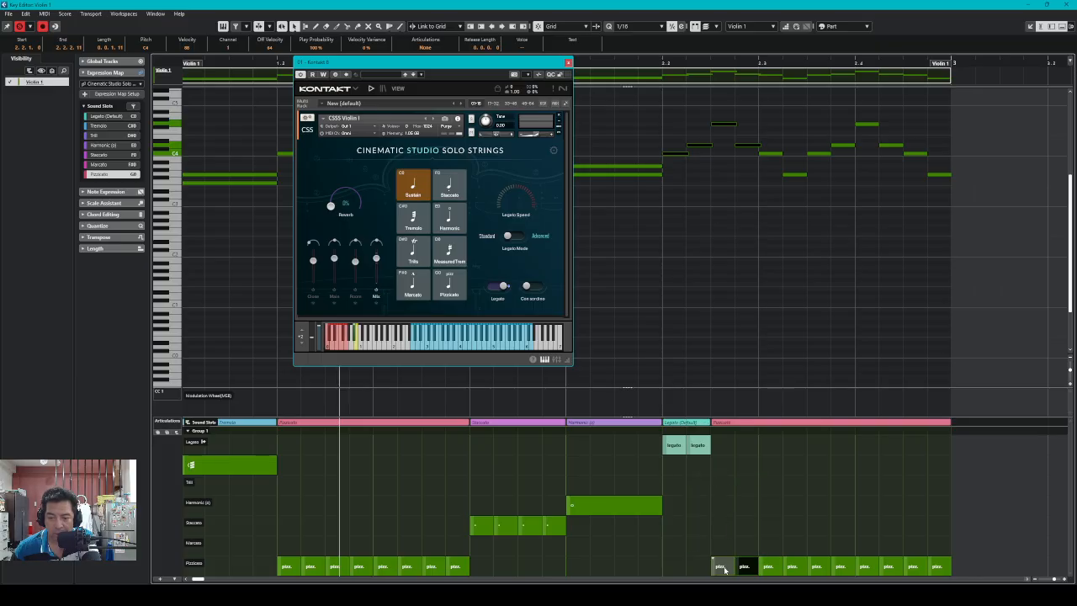
Reopen Expression Map Setup and change Legato's Type from Direction to Attribute
{"action": "left_click", "coordinate": [110, 94]}
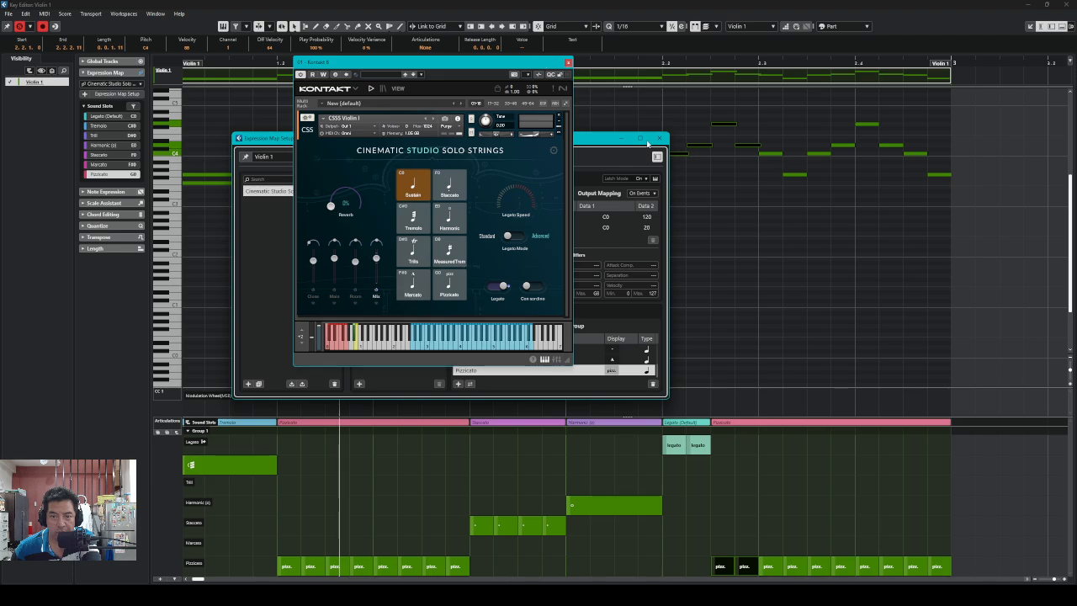
{"action": "left_click_drag", "start_coordinate": [597, 141], "coordinate": [796, 133]}
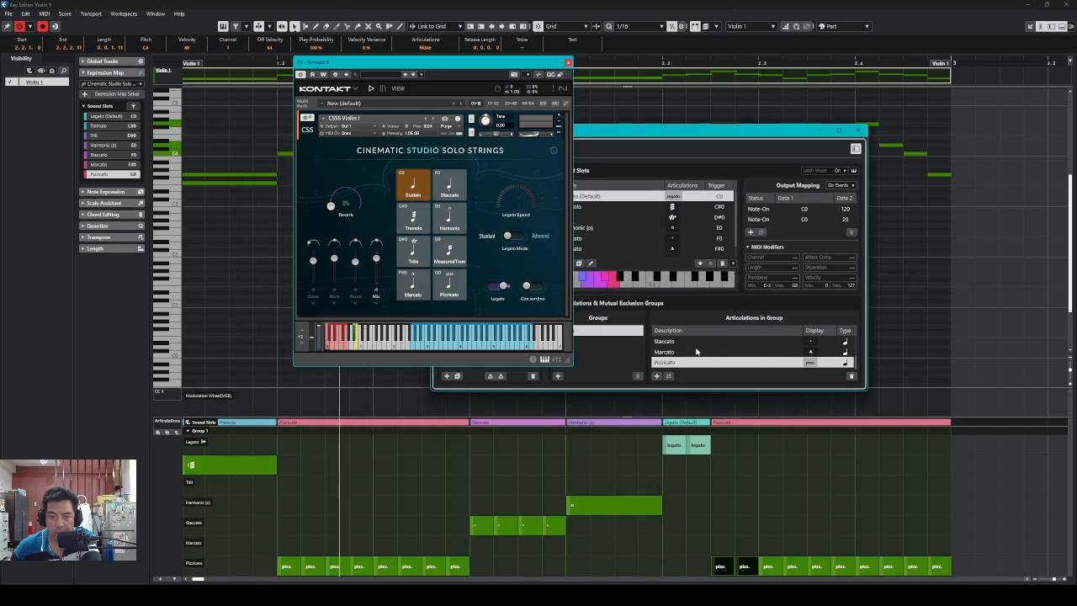
{"action": "left_click", "coordinate": [681, 345]}
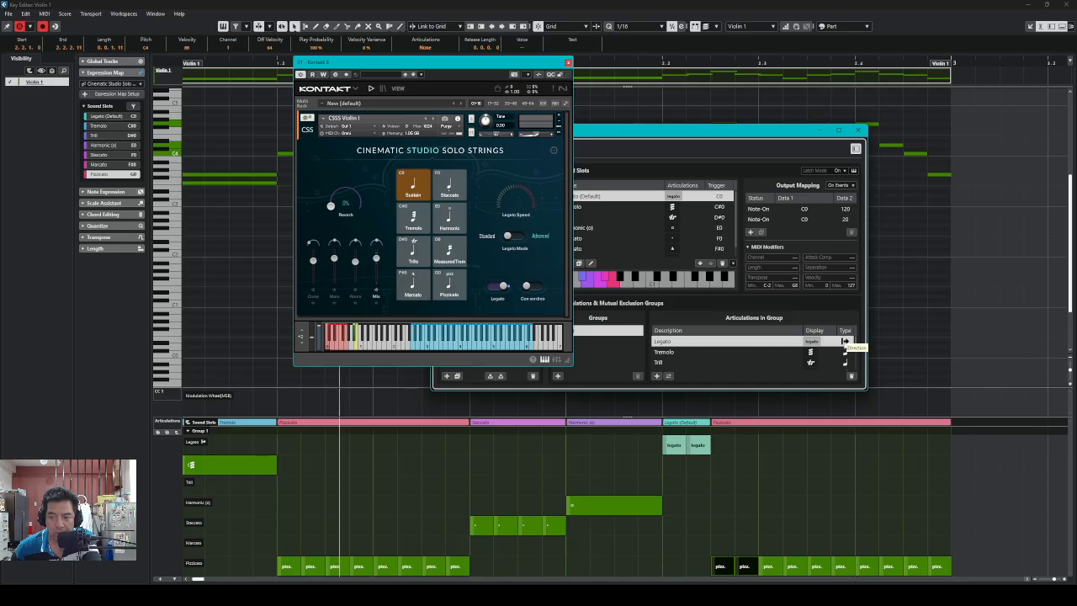
{"action": "left_click", "coordinate": [846, 342]}
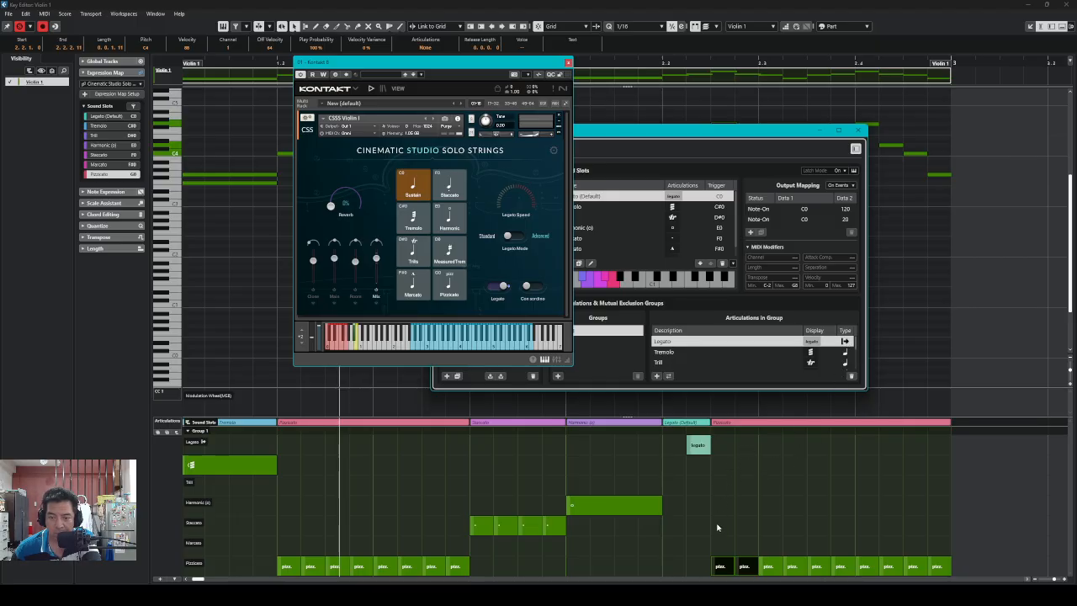
Switch two more pizz. events to Legato and draw a legato event at the run's start
{"action": "right_click", "coordinate": [714, 560]}
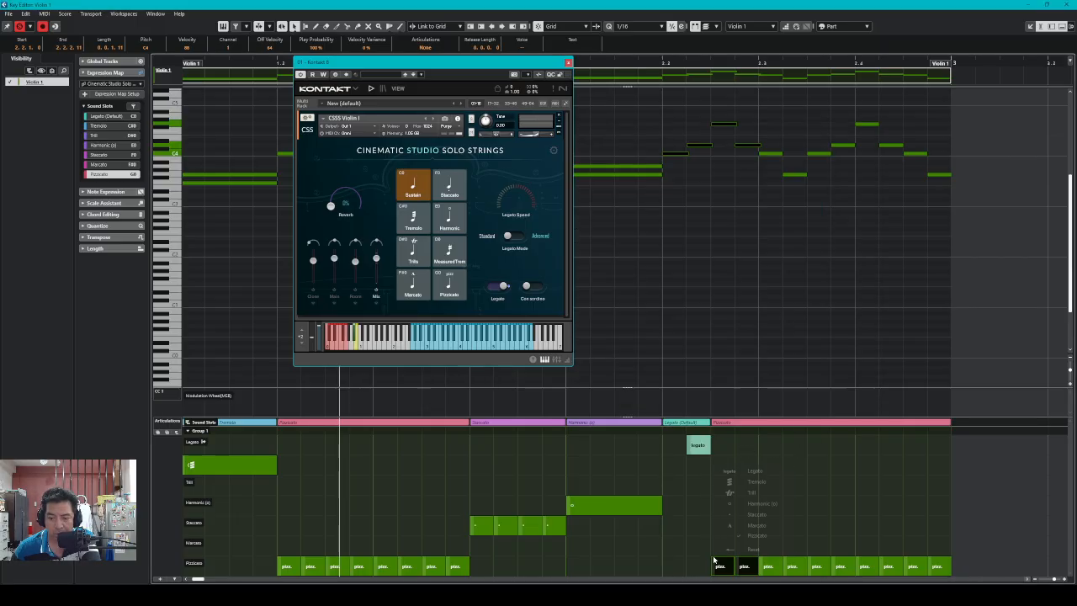
{"action": "left_click", "coordinate": [751, 471]}
{"action": "right_click", "coordinate": [739, 561]}
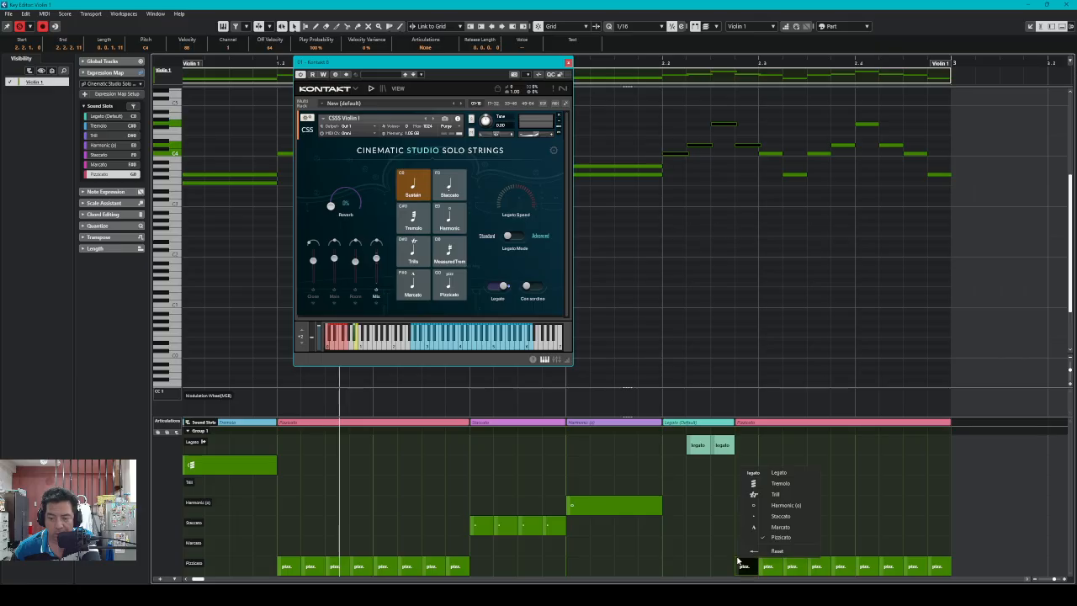
{"action": "left_click", "coordinate": [779, 474]}
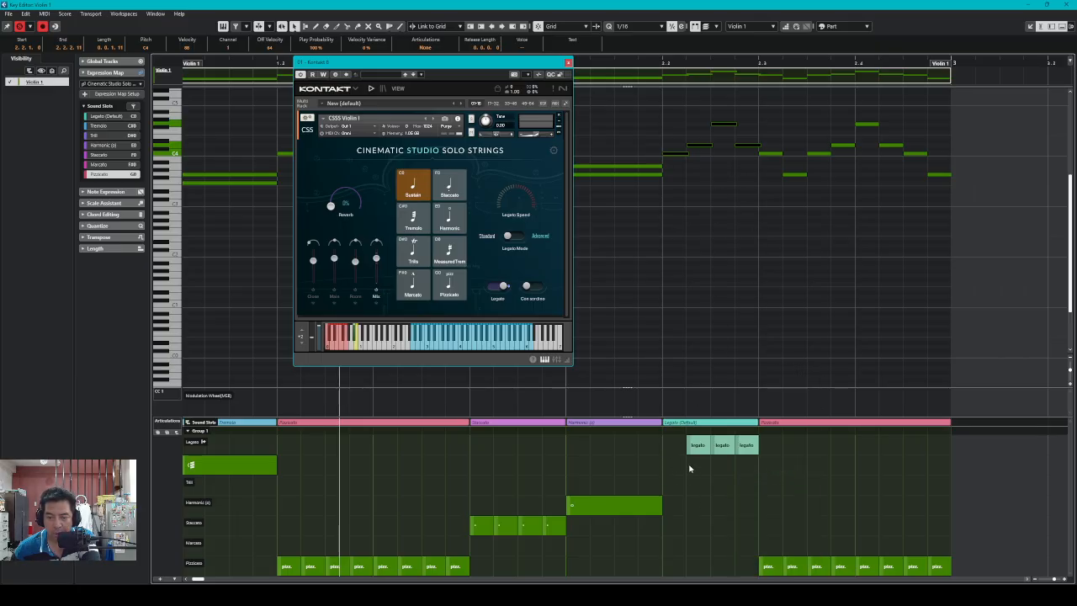
{"action": "left_click", "coordinate": [670, 450]}
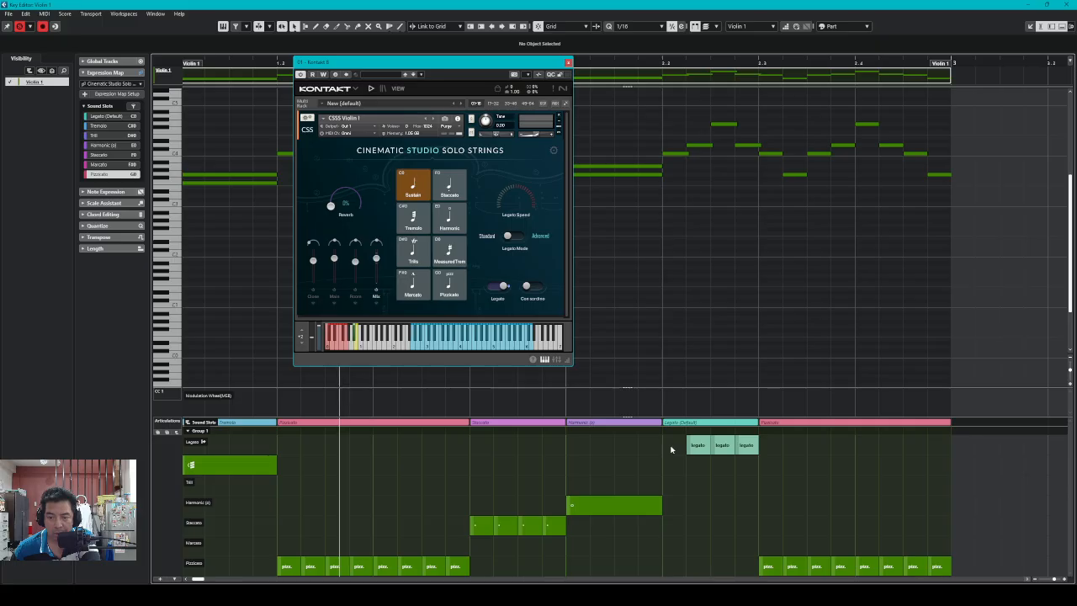
{"action": "key", "text": "8"}
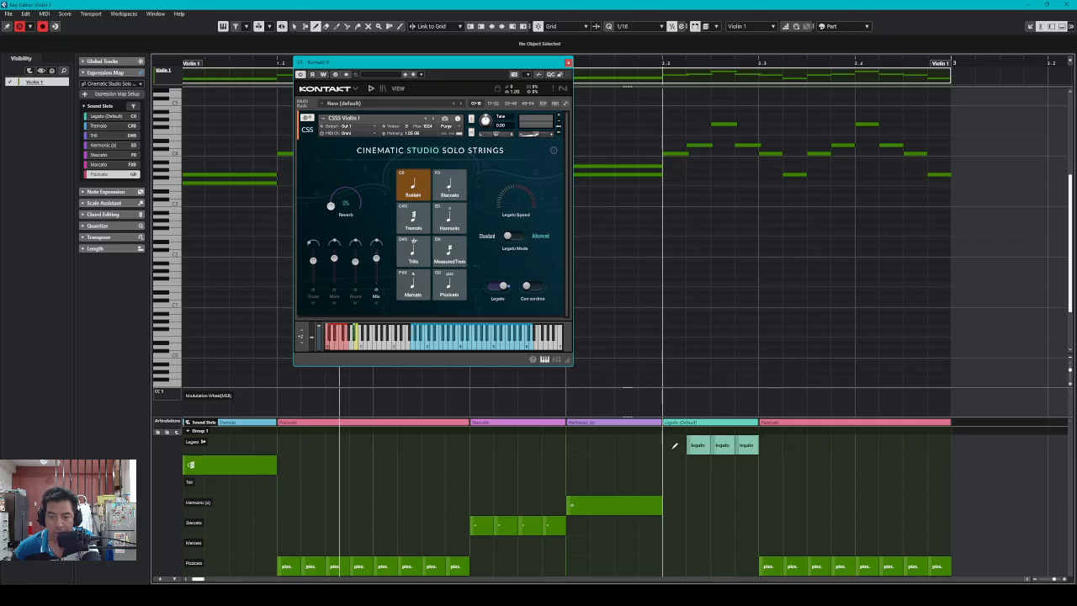
{"action": "left_click", "coordinate": [673, 445]}
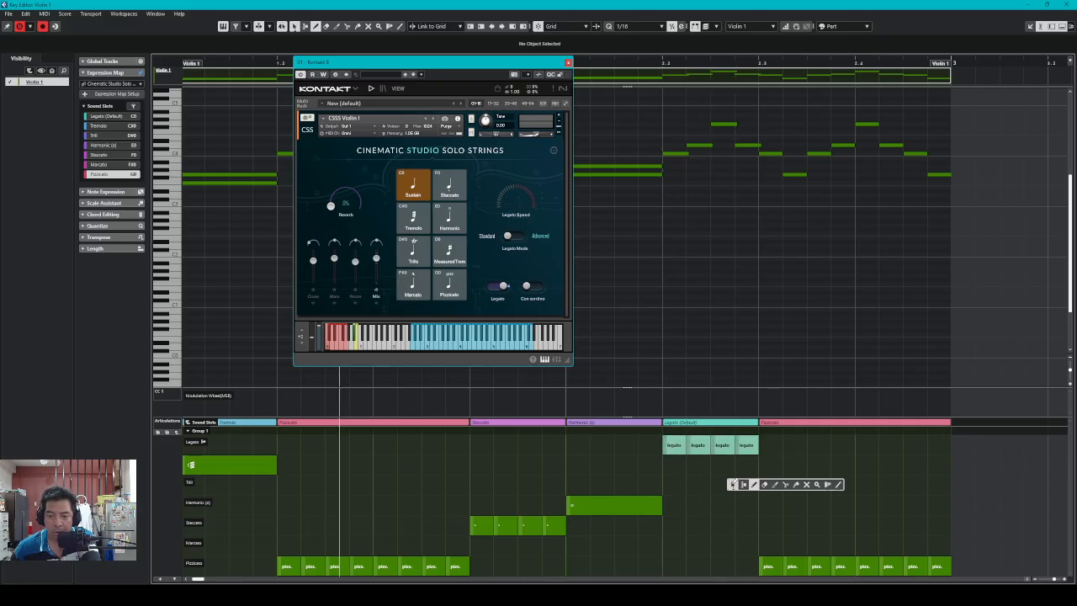
{"action": "key", "text": "1"}
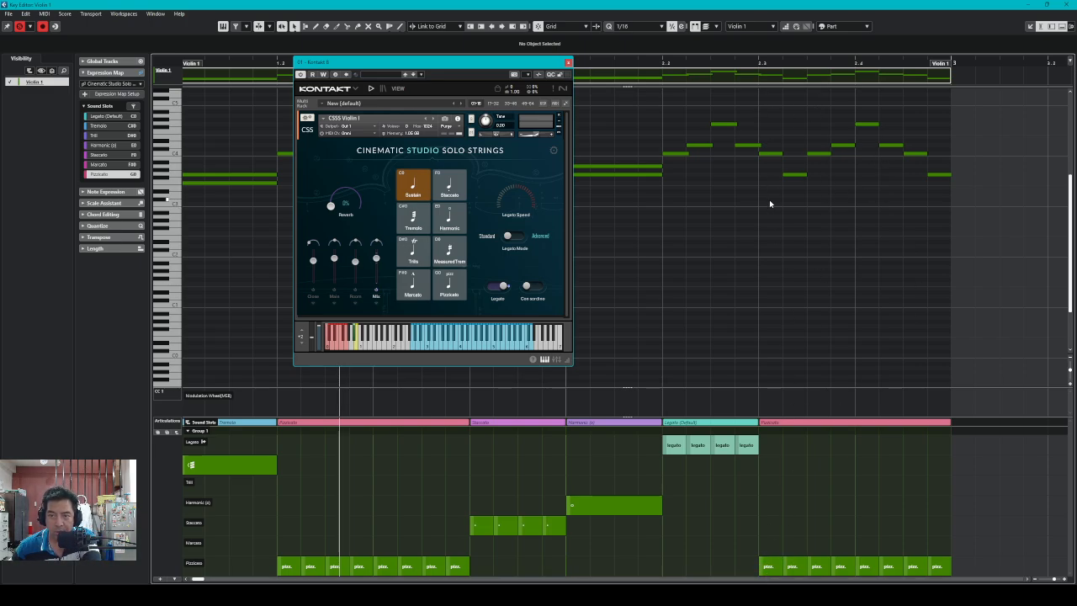
Change the four notes after the legato run to Marcato
{"action": "left_click_drag", "start_coordinate": [771, 187], "coordinate": [842, 123]}
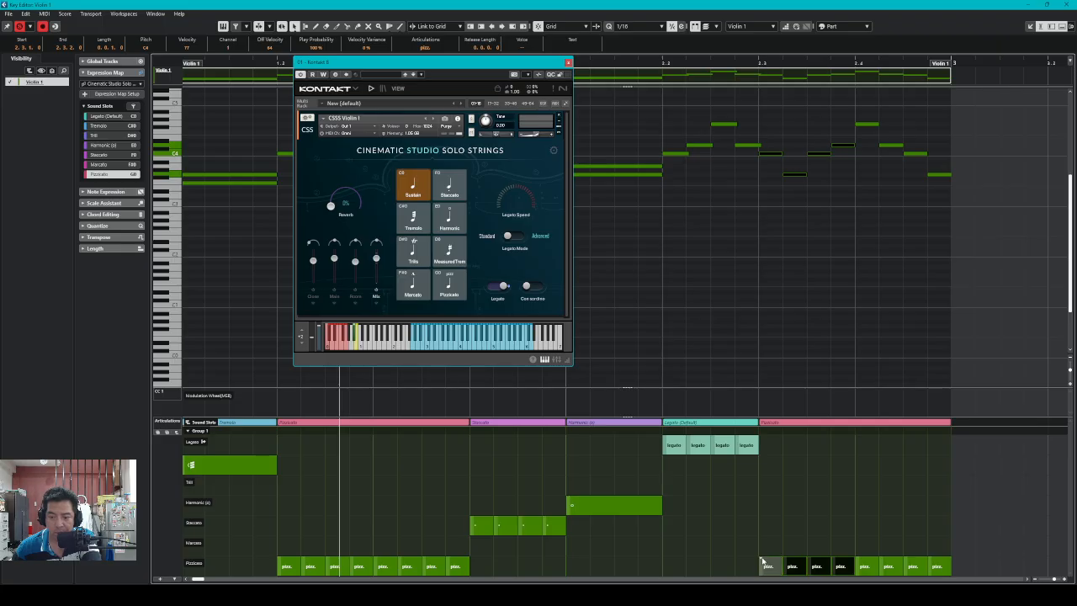
{"action": "right_click", "coordinate": [761, 560]}
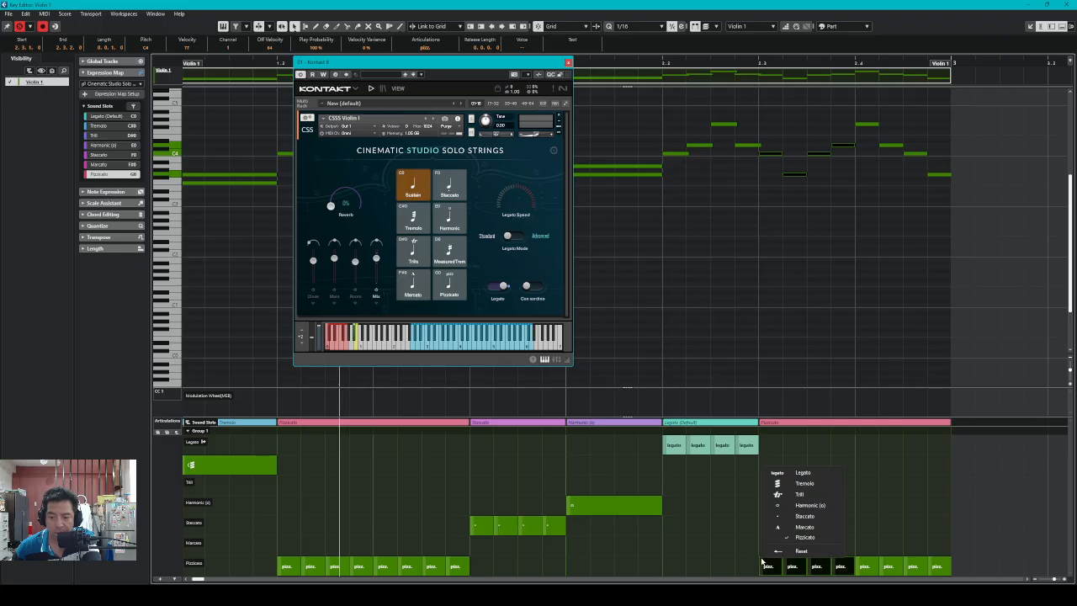
{"action": "left_click", "coordinate": [811, 527]}
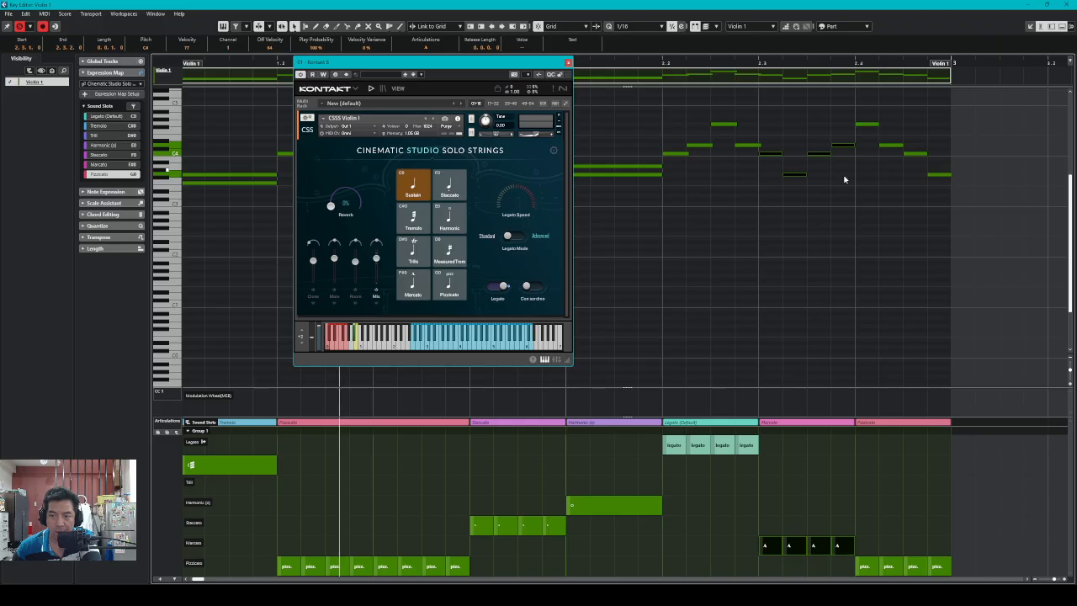
{"action": "left_click_drag", "start_coordinate": [769, 204], "coordinate": [794, 209]}
Change the last four notes to Staccato
{"action": "left_click_drag", "start_coordinate": [864, 198], "coordinate": [944, 111]}
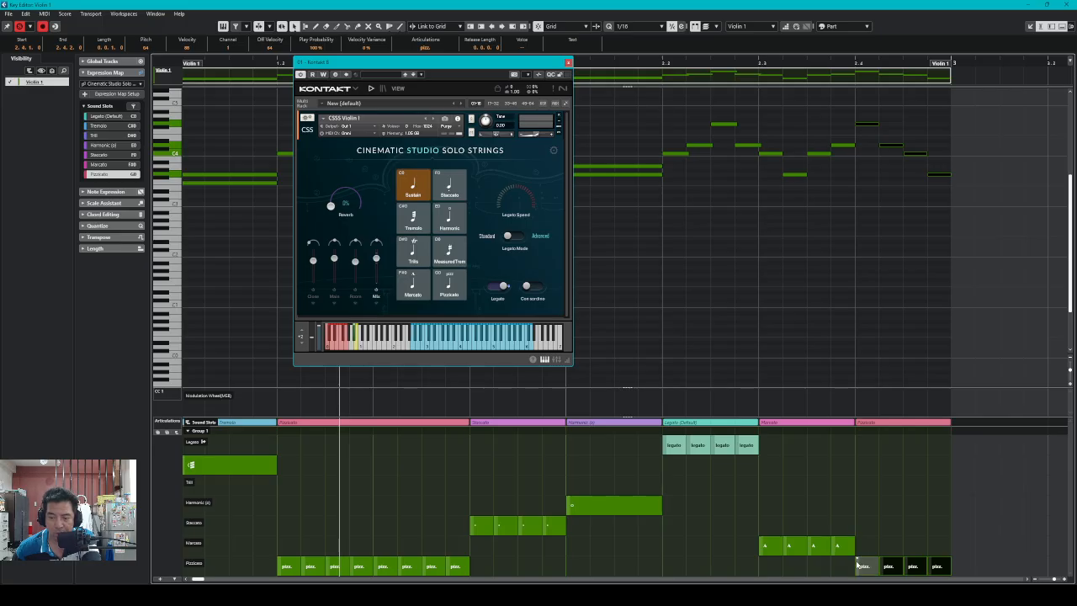
{"action": "left_click", "coordinate": [858, 563]}
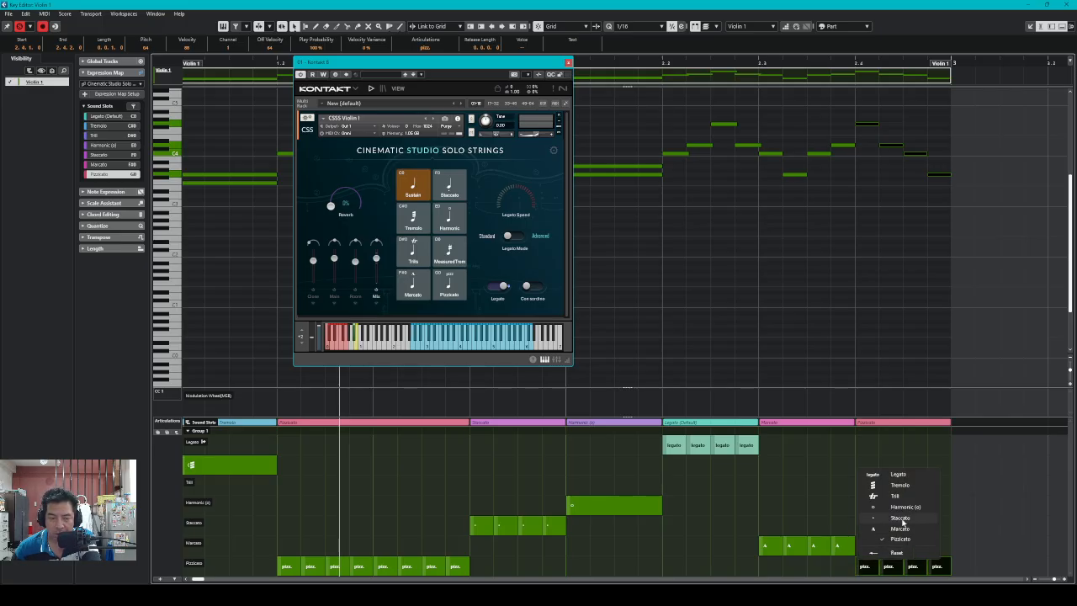
{"action": "left_click", "coordinate": [901, 517]}
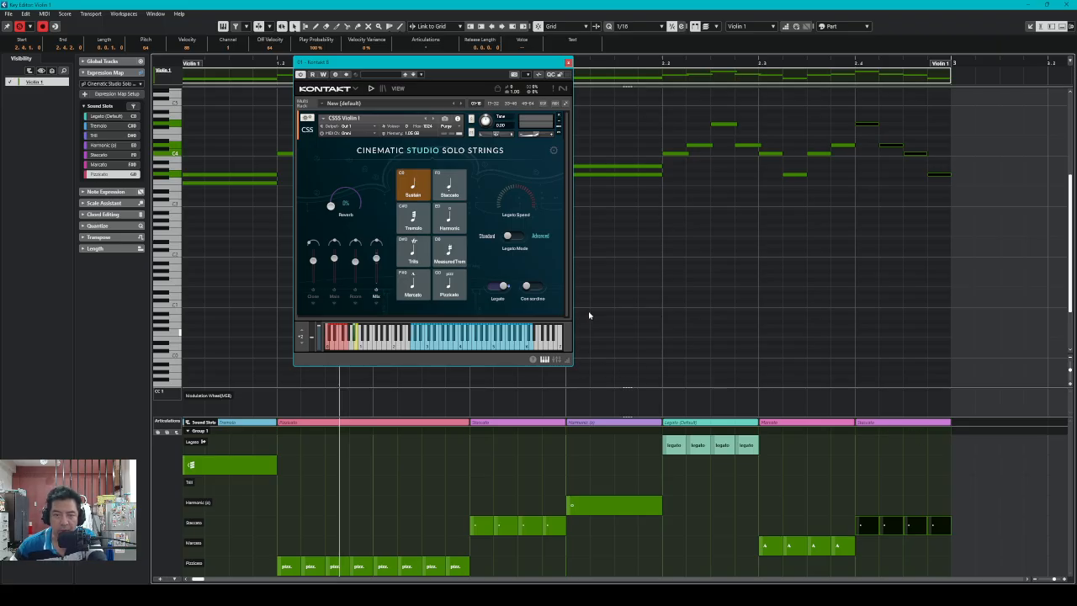
{"action": "left_click_drag", "start_coordinate": [495, 65], "coordinate": [771, 112]}
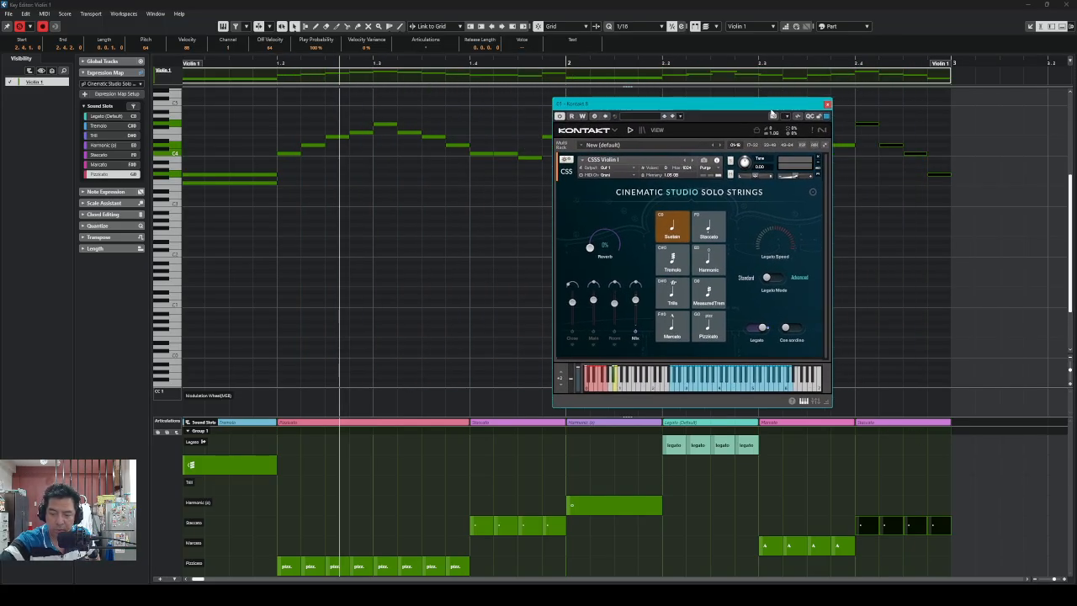
Set locators to the selection, enable Cycle, and play Violin 1 from the start
{"action": "key", "text": "p"}
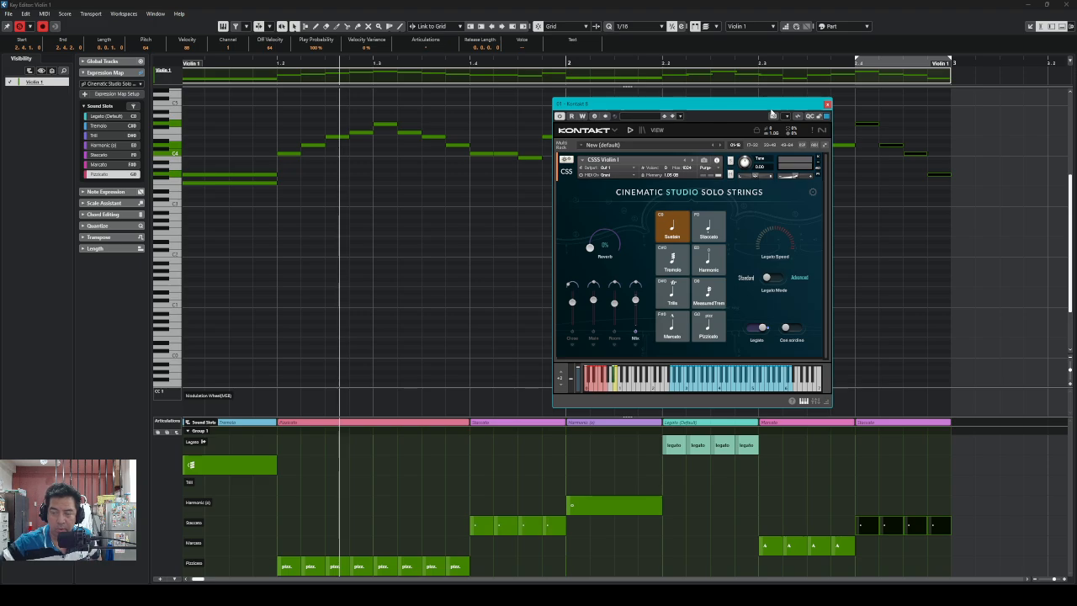
{"action": "left_click", "coordinate": [882, 241]}
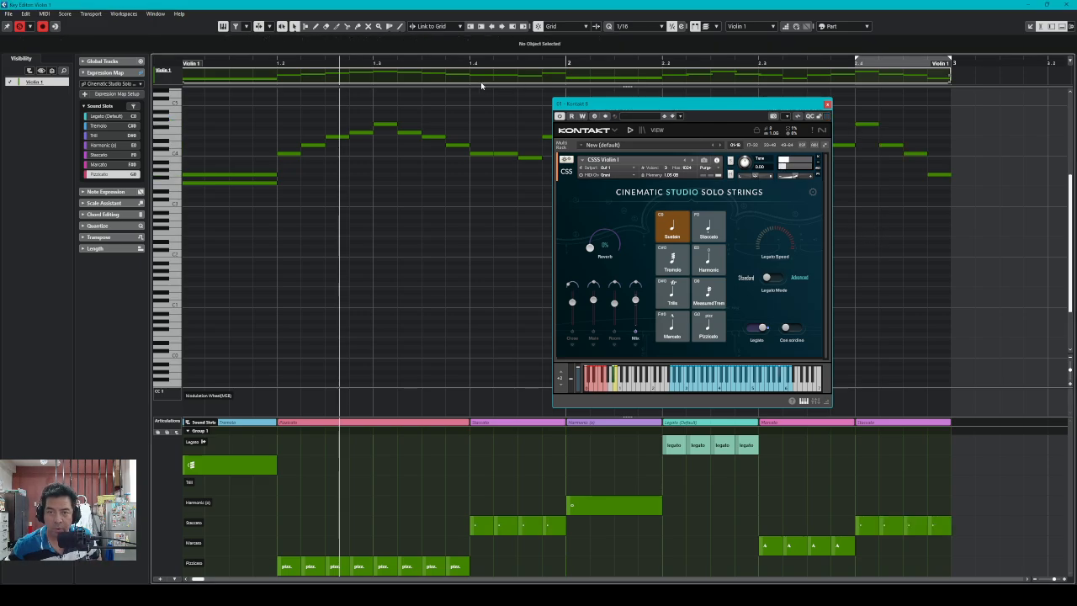
{"action": "left_click", "coordinate": [497, 78]}
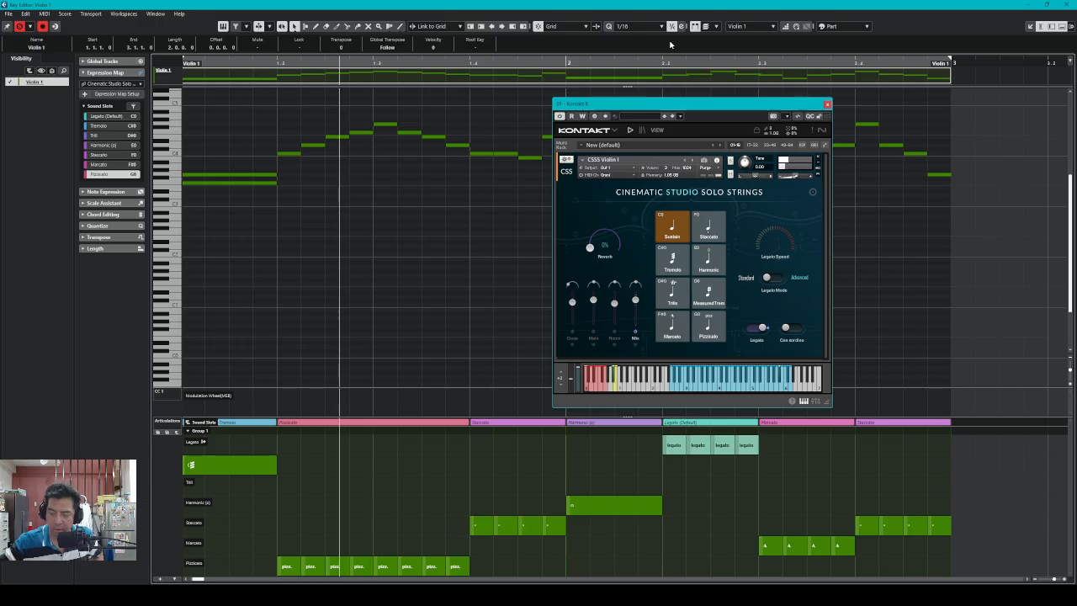
{"action": "left_click", "coordinate": [684, 389]}
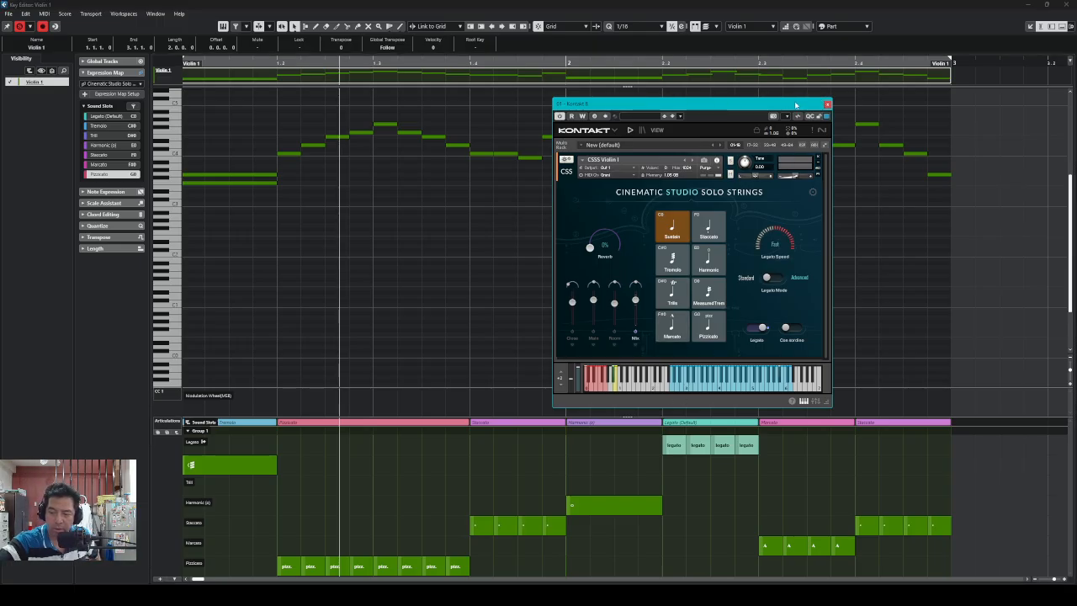
{"action": "key", "text": "KP_Divide"}
{"action": "left_click", "coordinate": [890, 48]}
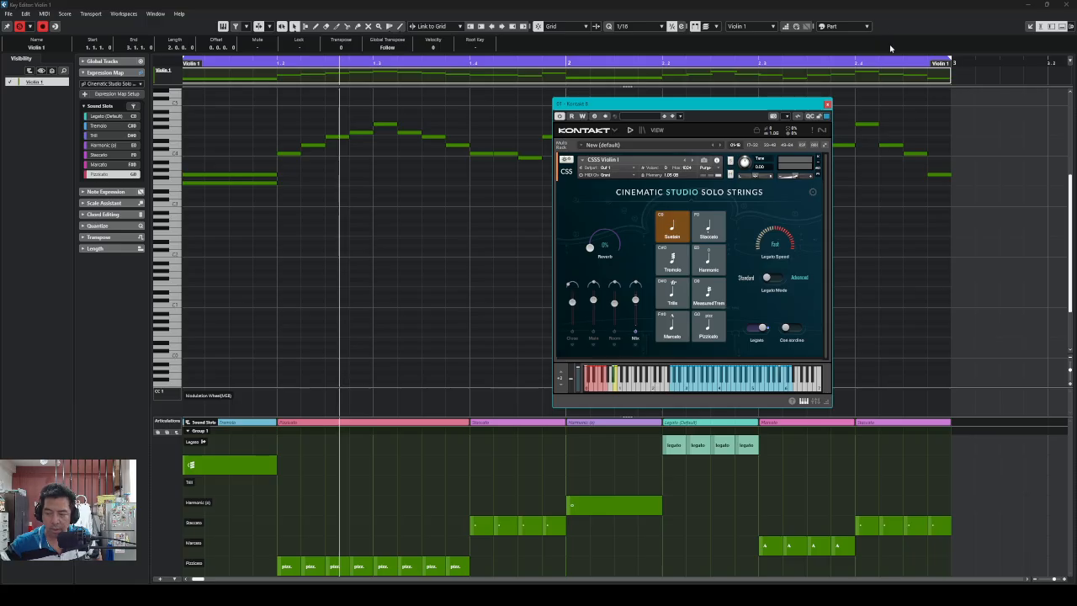
{"action": "key", "text": "KP_Decimal"}
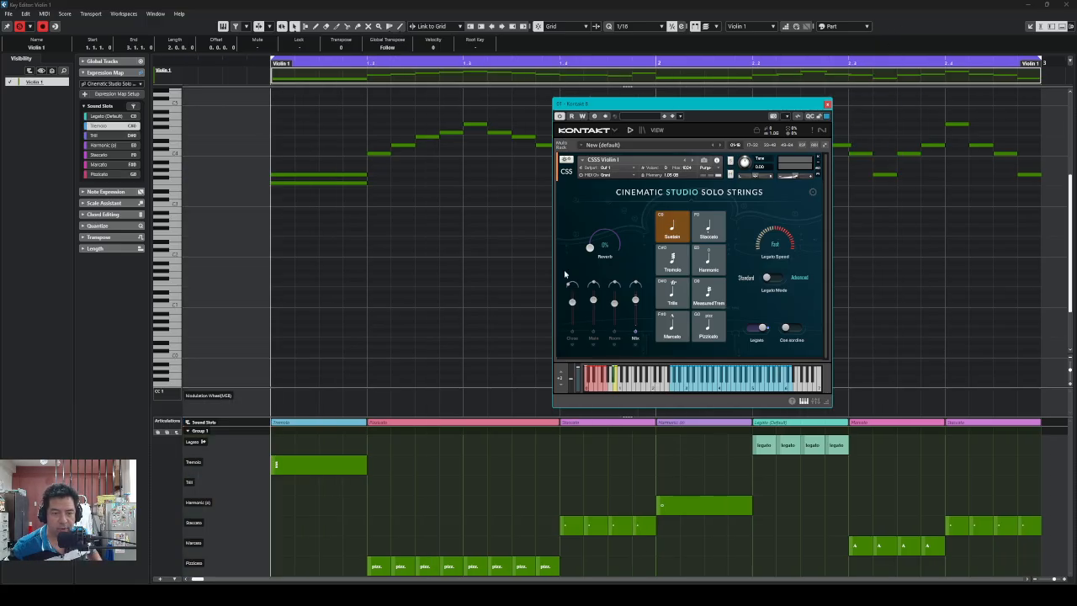
{"action": "left_click_drag", "start_coordinate": [732, 109], "coordinate": [777, 78]}
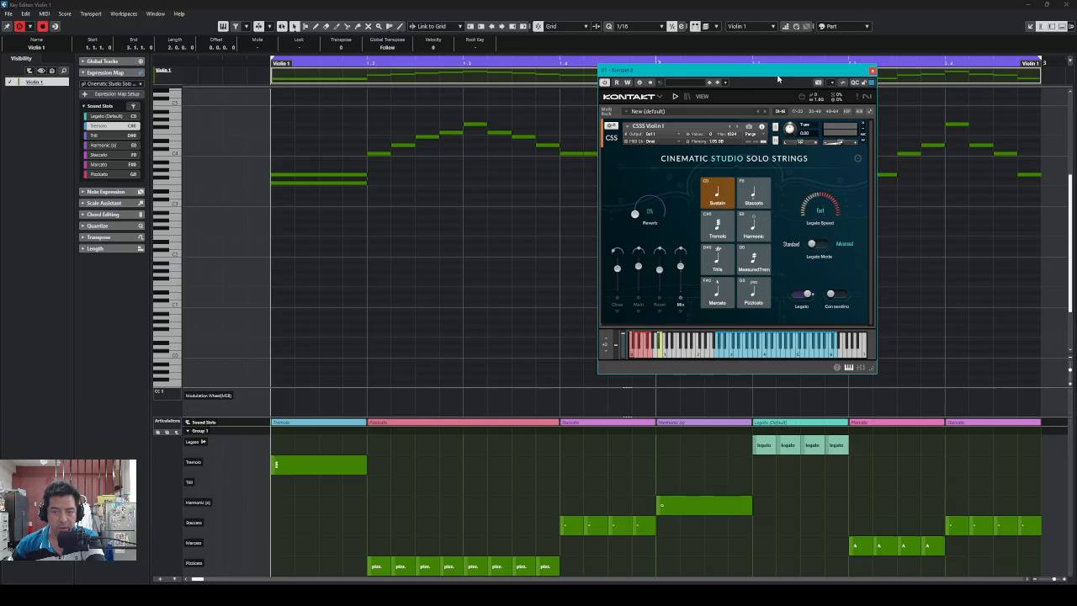
{"action": "key", "text": "space"}
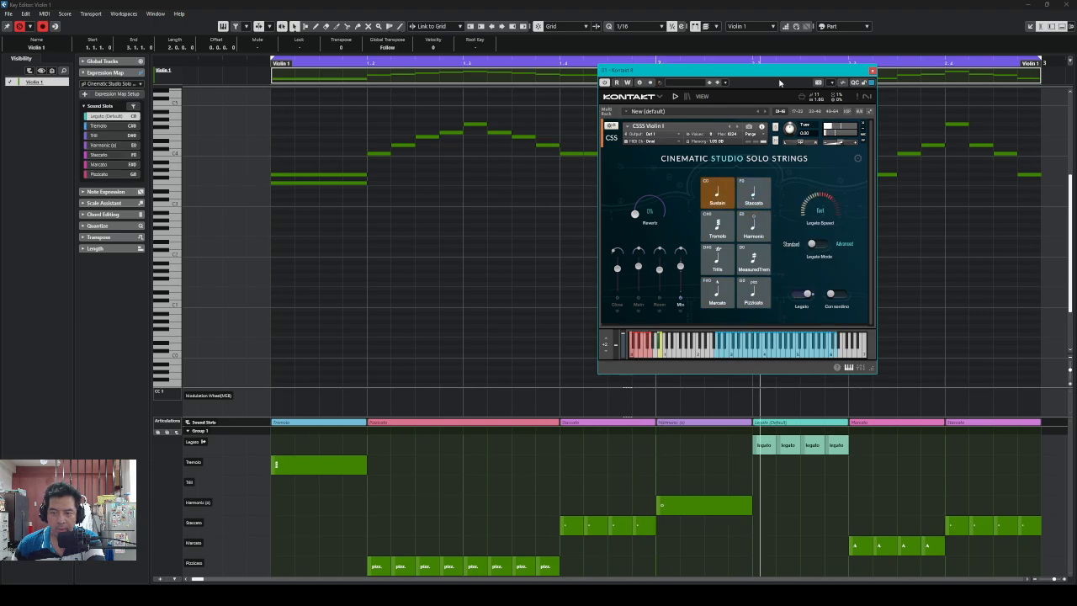
{"action": "key", "text": "space"}
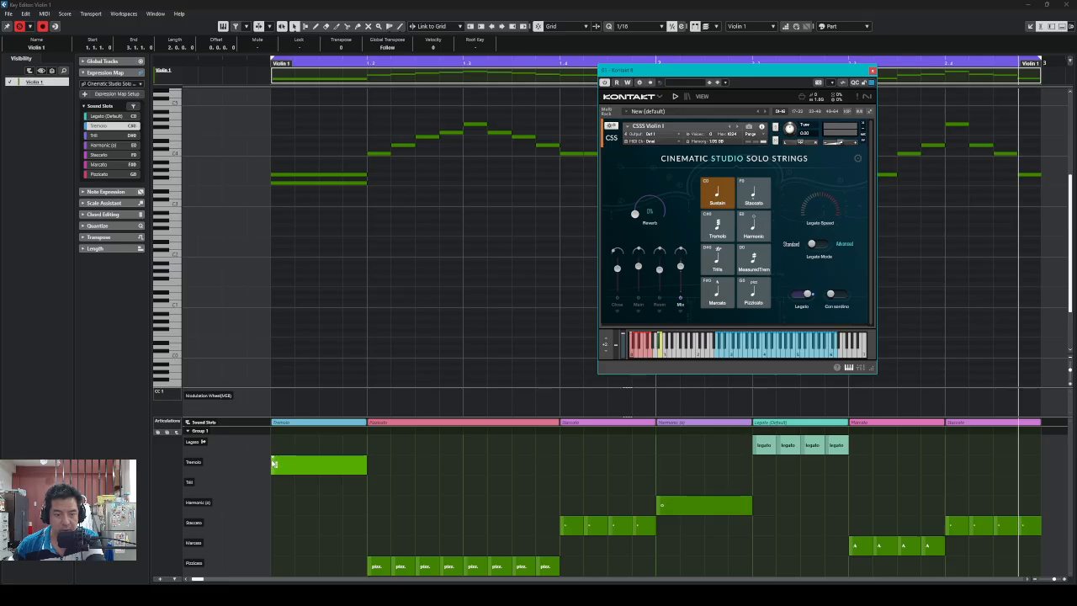
Drag the opening Tremolo event down to the Trill row and audition it from the start
{"action": "left_click_drag", "start_coordinate": [273, 463], "coordinate": [315, 485]}
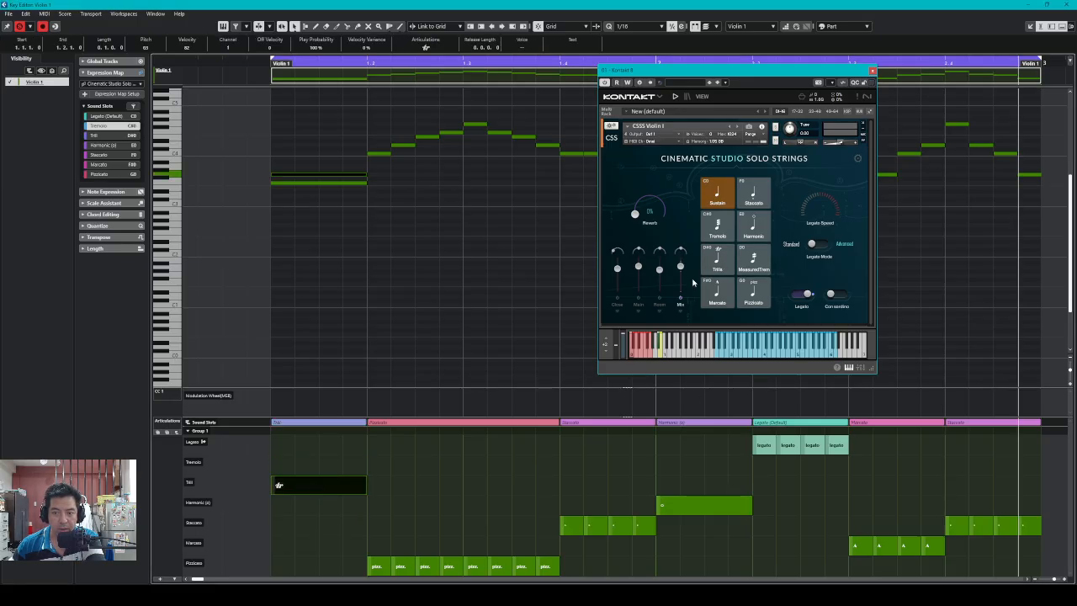
{"action": "key", "text": "period"}
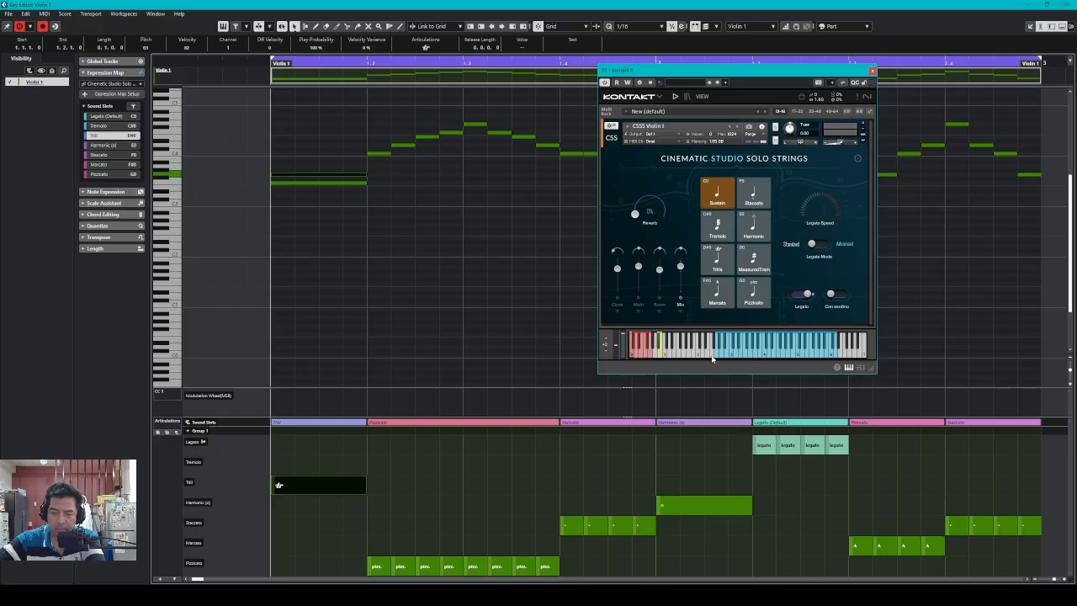
{"action": "key", "text": "space"}
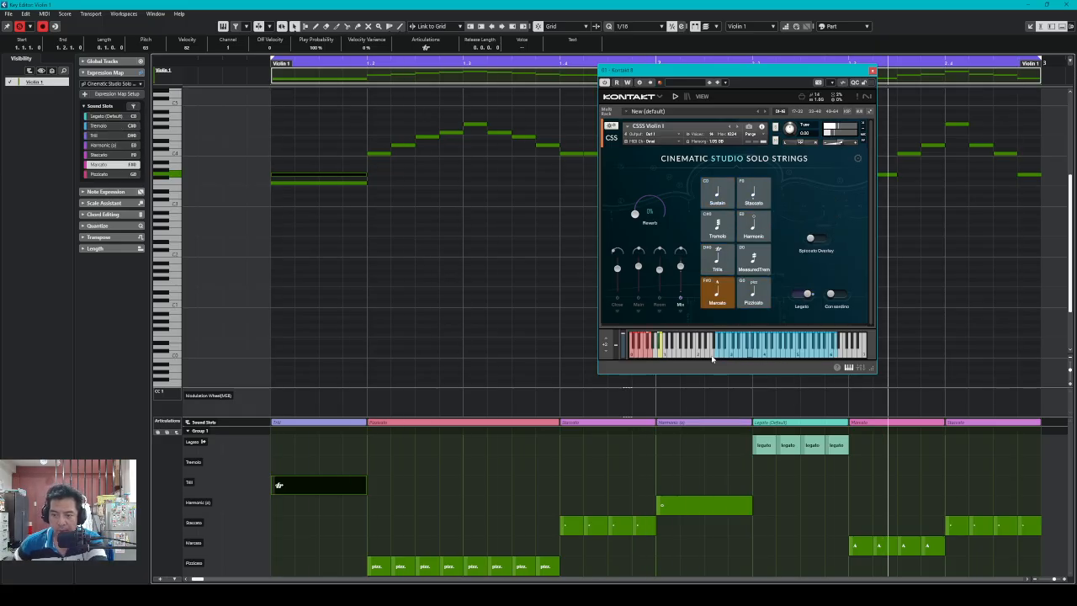
{"action": "key", "text": "space"}
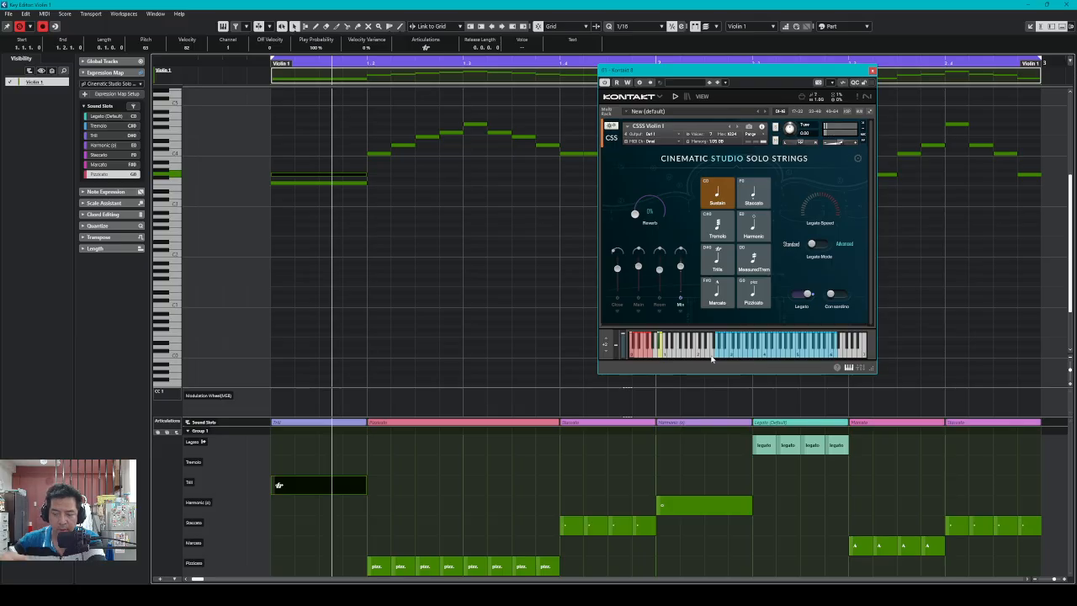
{"action": "key", "text": "period"}
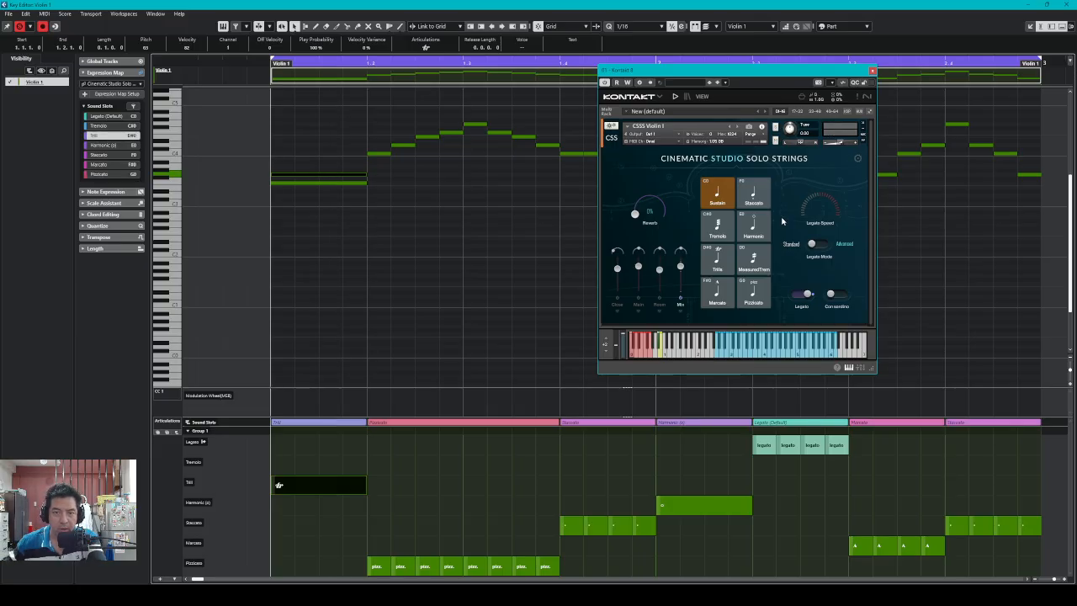
{"action": "left_click_drag", "start_coordinate": [772, 76], "coordinate": [864, 60]}
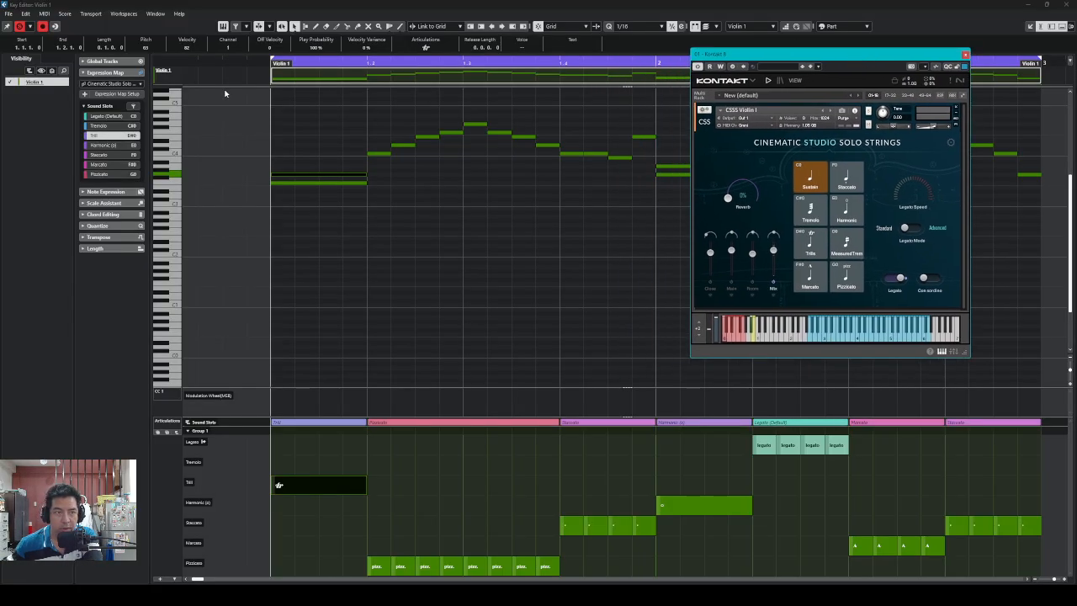
Inspect the Trill slot's output mapping, then reopen the setup and select the Staccato slot
{"action": "left_click", "coordinate": [98, 95]}
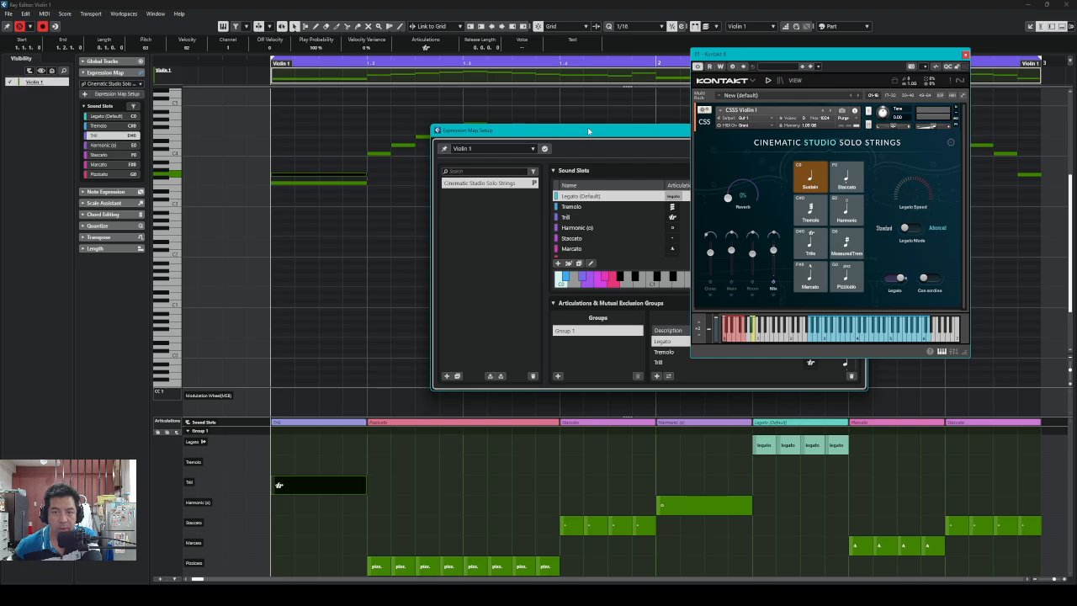
{"action": "left_click_drag", "start_coordinate": [595, 127], "coordinate": [368, 121]}
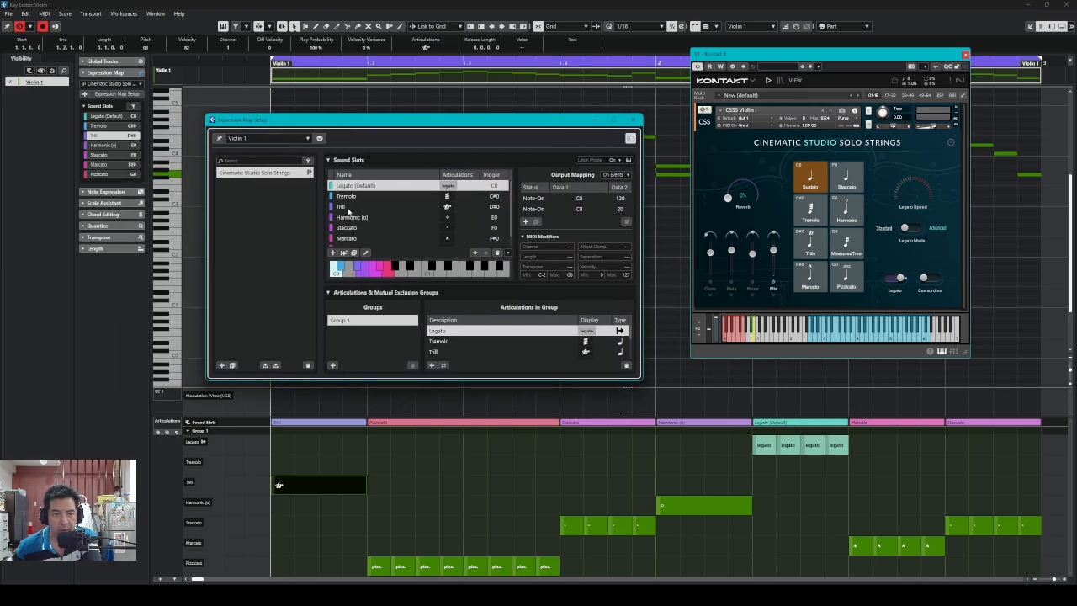
{"action": "left_click", "coordinate": [345, 207]}
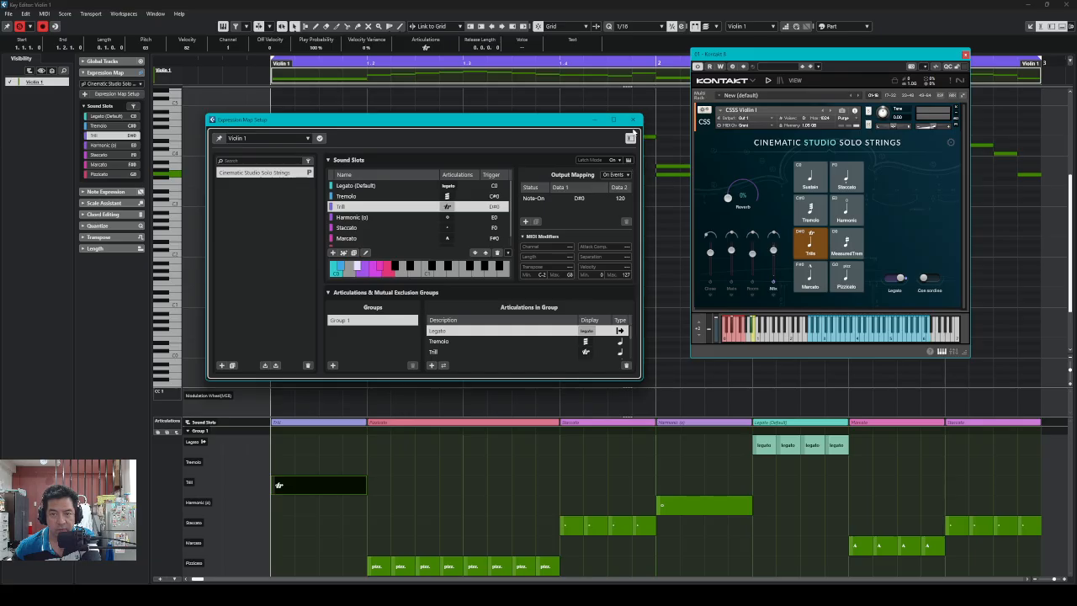
{"action": "left_click", "coordinate": [634, 119]}
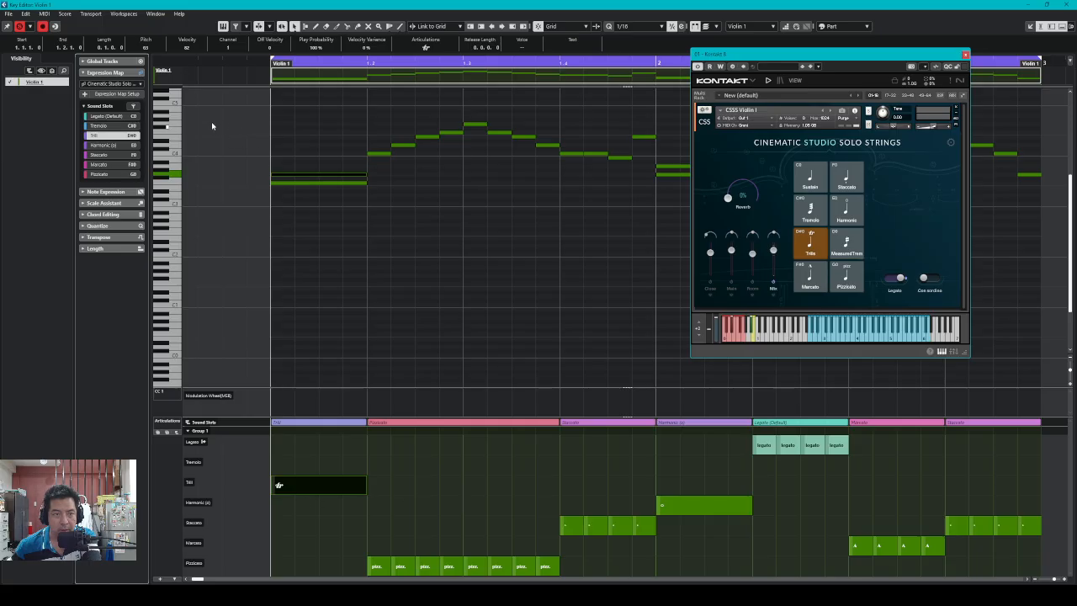
{"action": "left_click", "coordinate": [116, 94]}
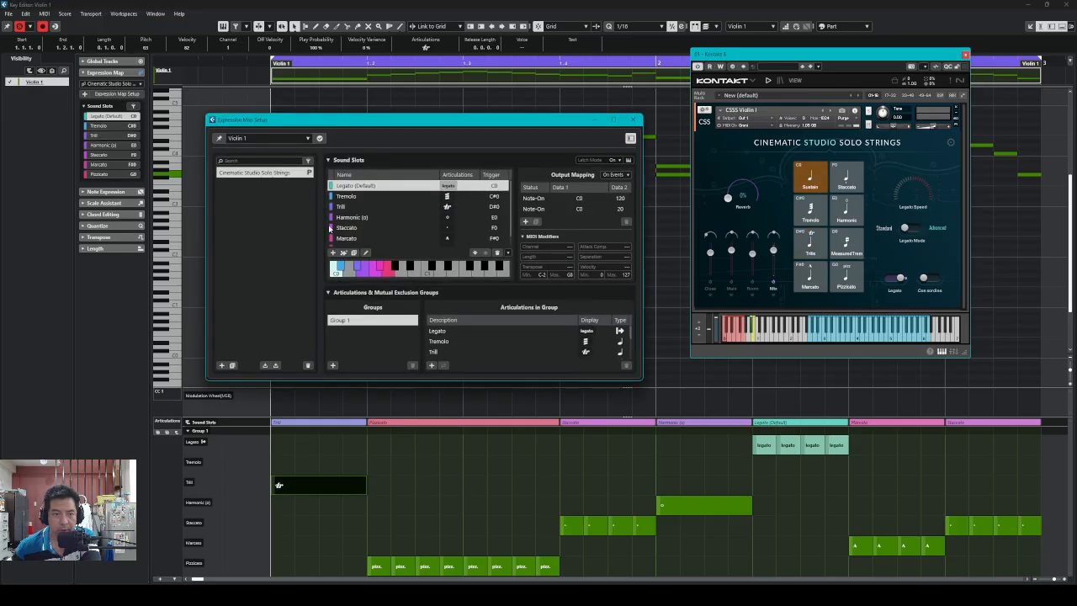
{"action": "left_click", "coordinate": [351, 229]}
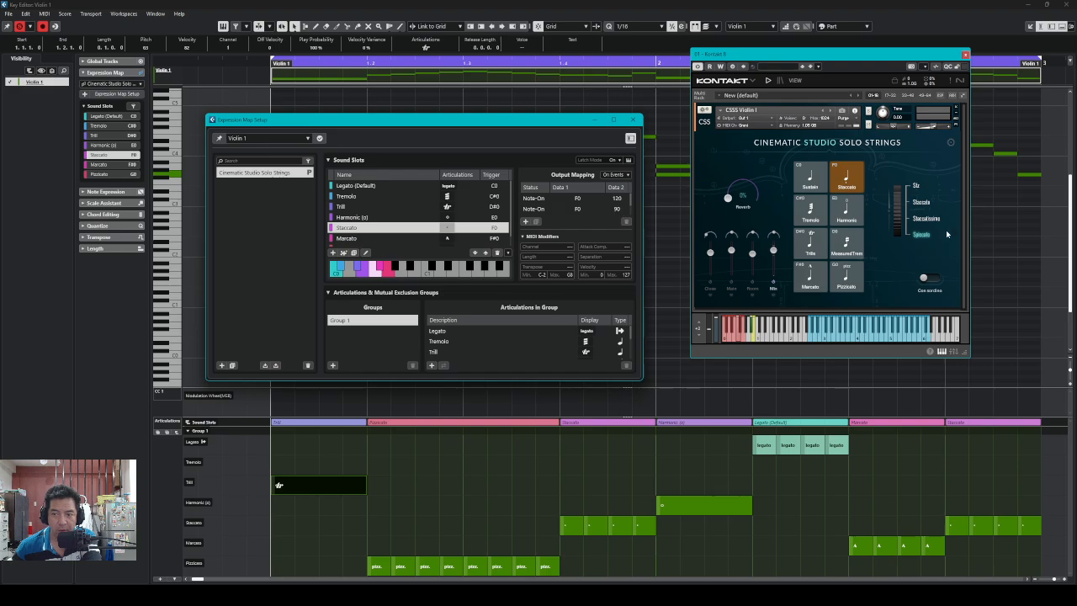
Reveal all four Staccato output mappings and select the F0 120 entry to bring up its row actions
{"action": "scroll", "coordinate": [590, 215], "scroll_direction": "down", "scroll_amount": 2}
{"action": "left_click", "coordinate": [525, 235]}
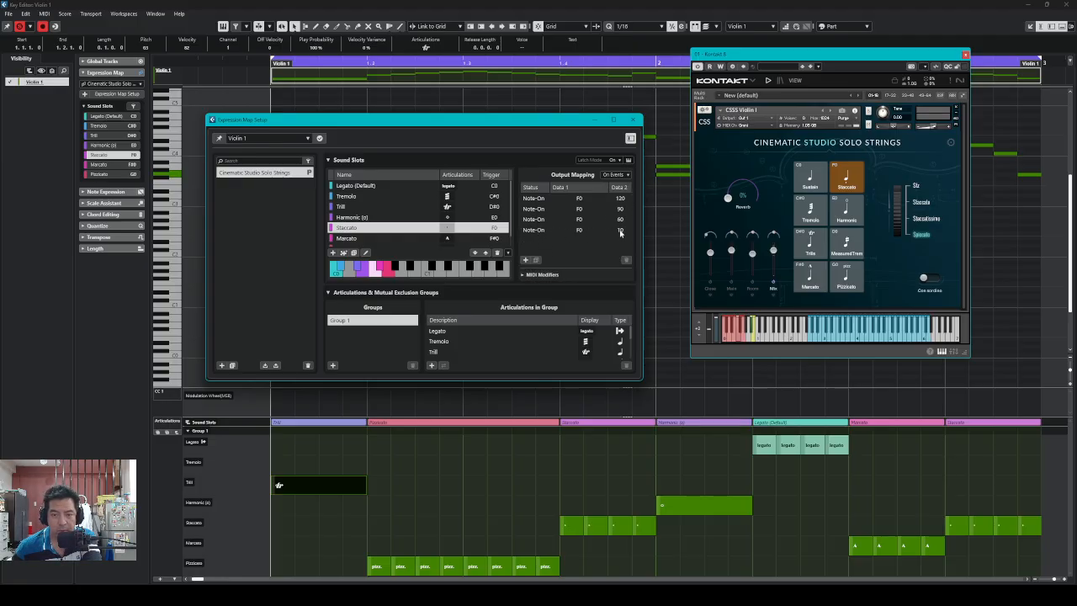
{"action": "left_click", "coordinate": [620, 233]}
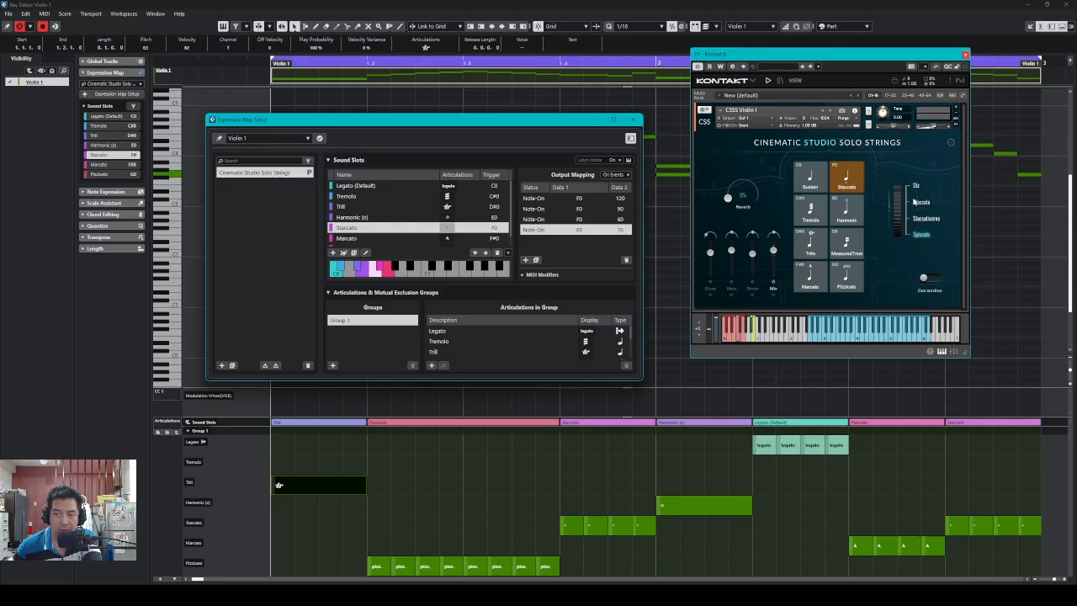
{"action": "left_click", "coordinate": [621, 199]}
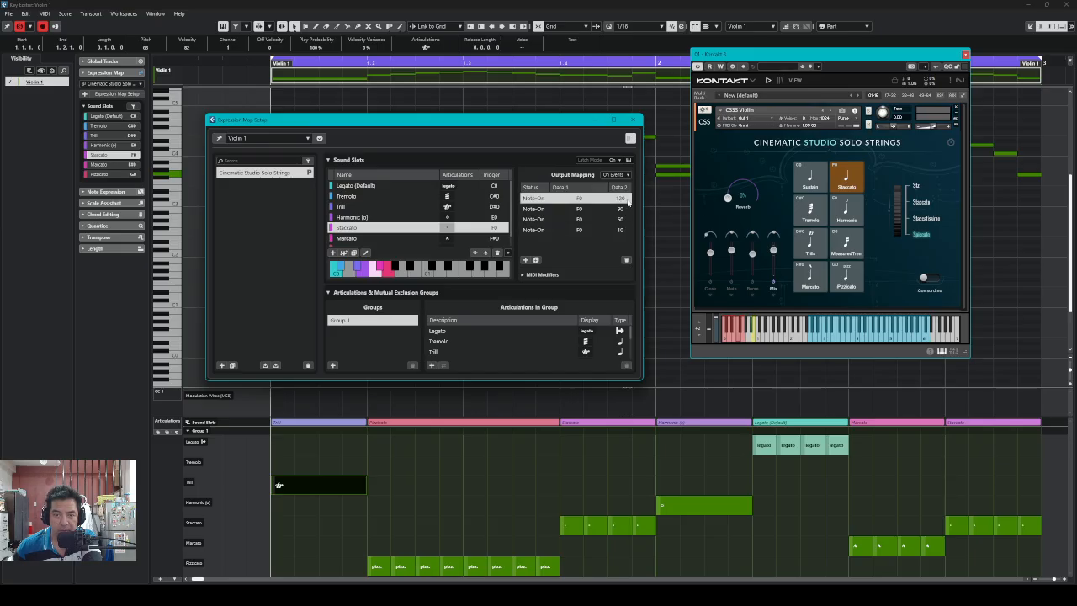
{"action": "right_click", "coordinate": [614, 201]}
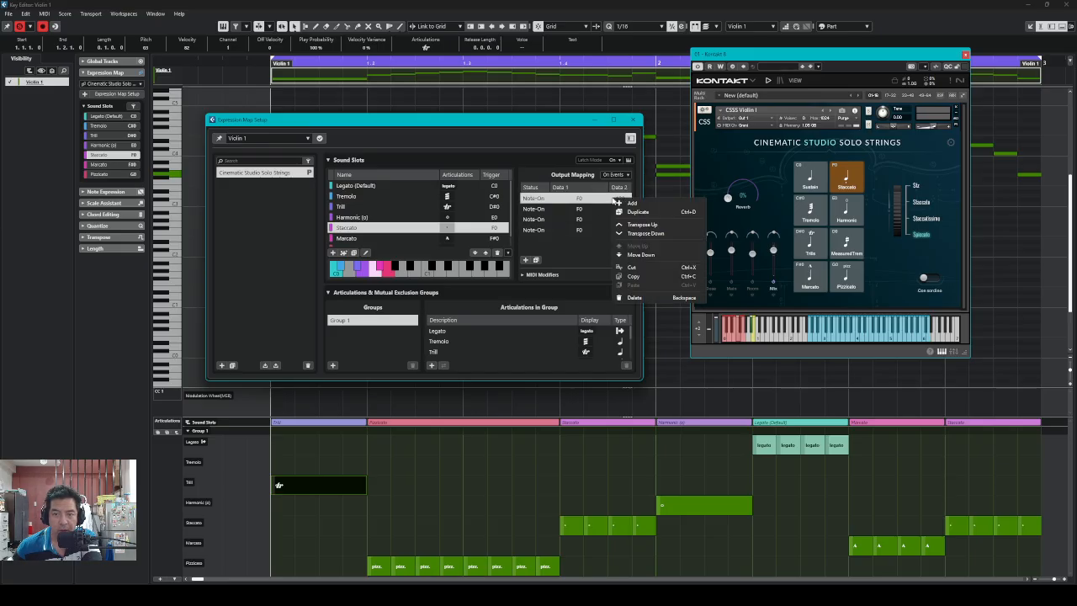
Move the Staccato 120 entry down to the bottom, then play back to check Kontakt's Staccato switching
{"action": "left_click", "coordinate": [640, 255]}
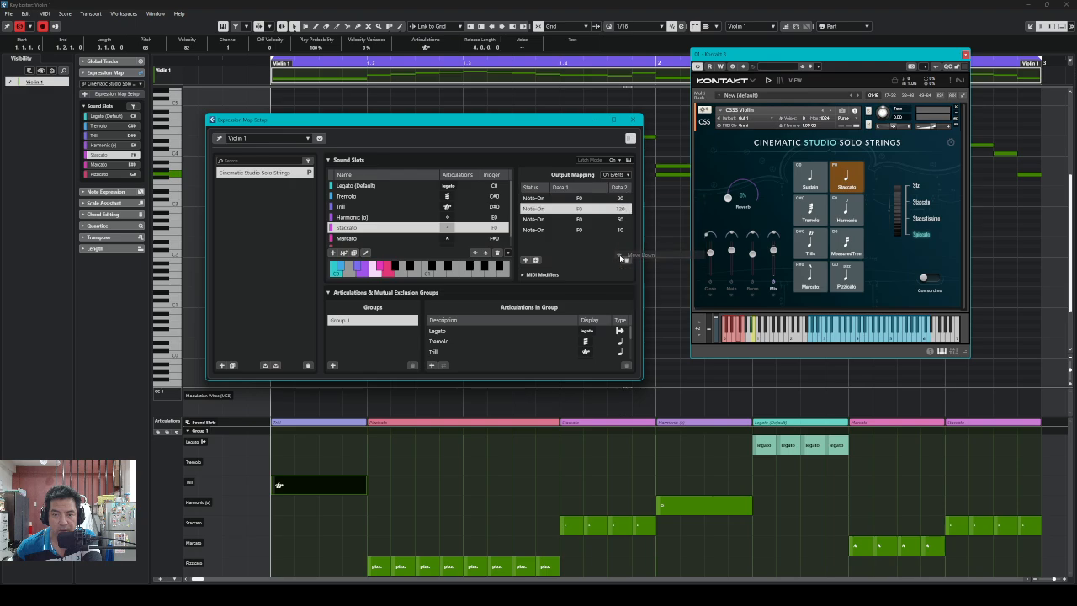
{"action": "right_click", "coordinate": [595, 210]}
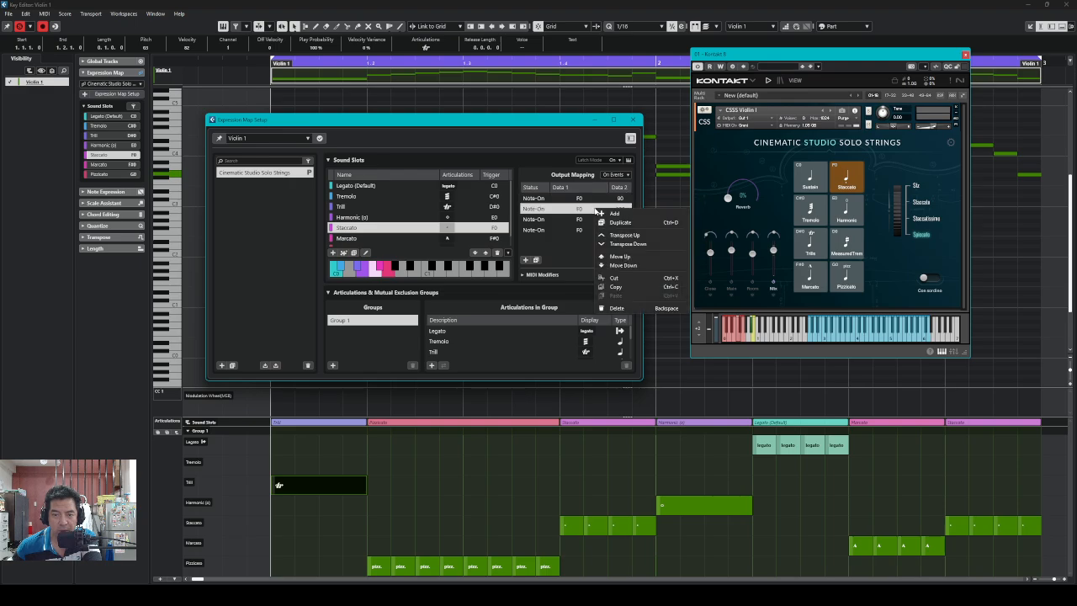
{"action": "left_click", "coordinate": [602, 265]}
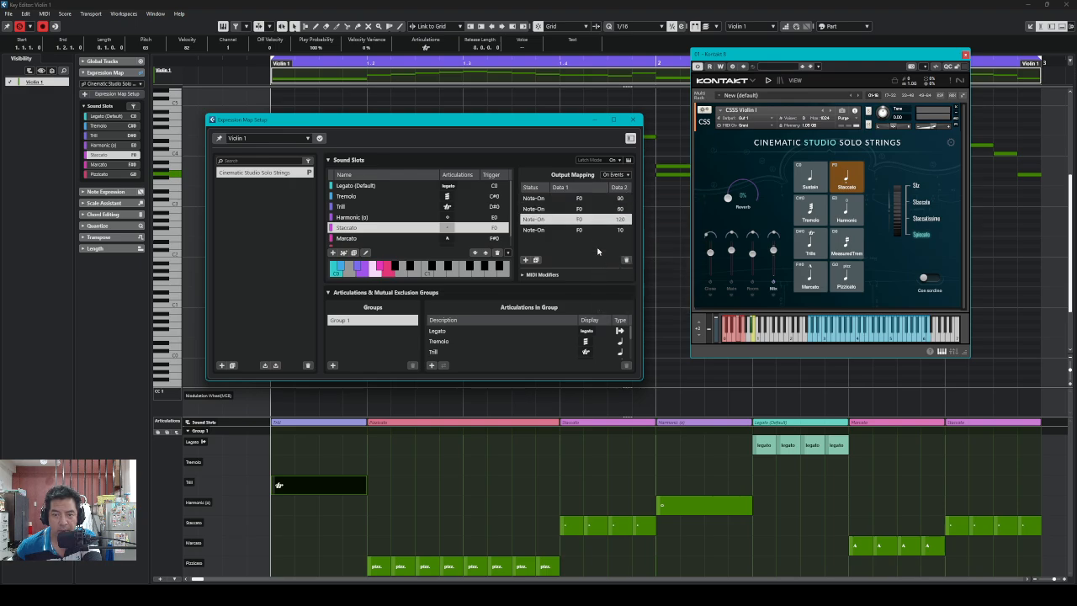
{"action": "right_click", "coordinate": [593, 219]}
{"action": "left_click", "coordinate": [618, 277]}
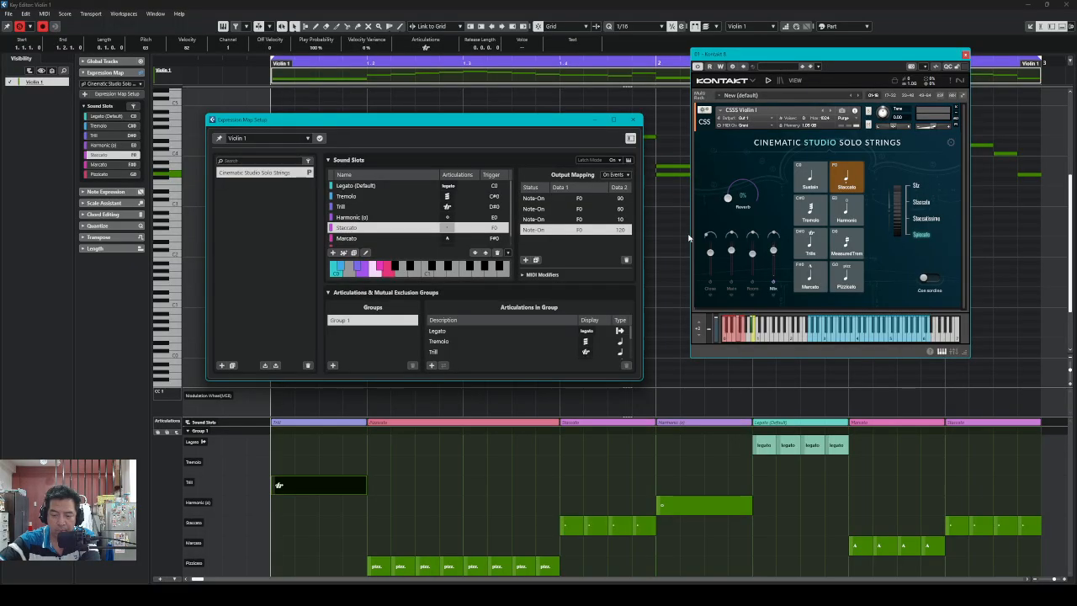
{"action": "key", "text": "space"}
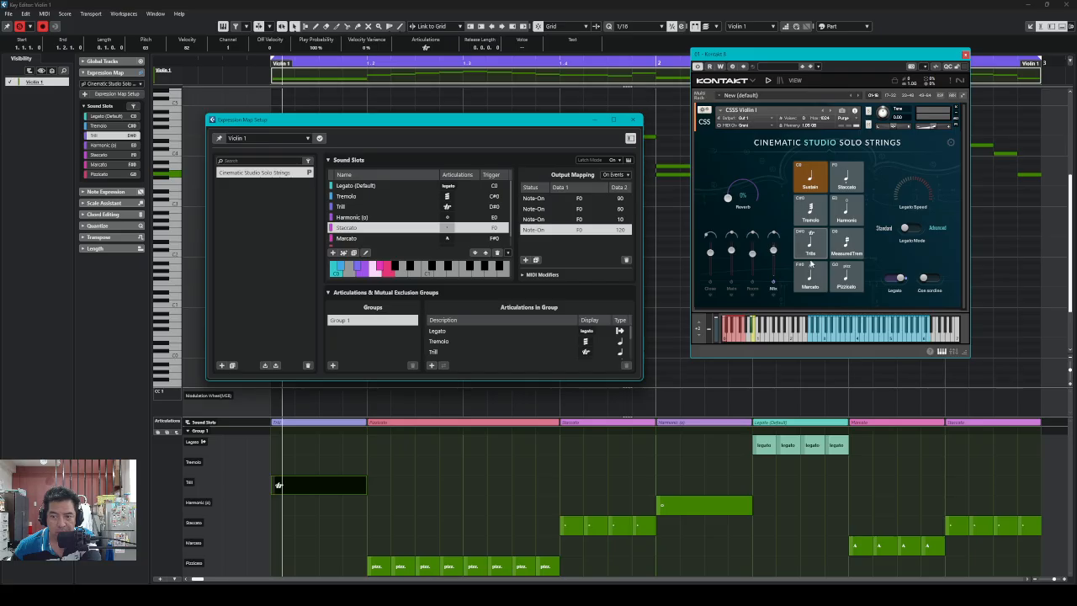
{"action": "left_click", "coordinate": [846, 179]}
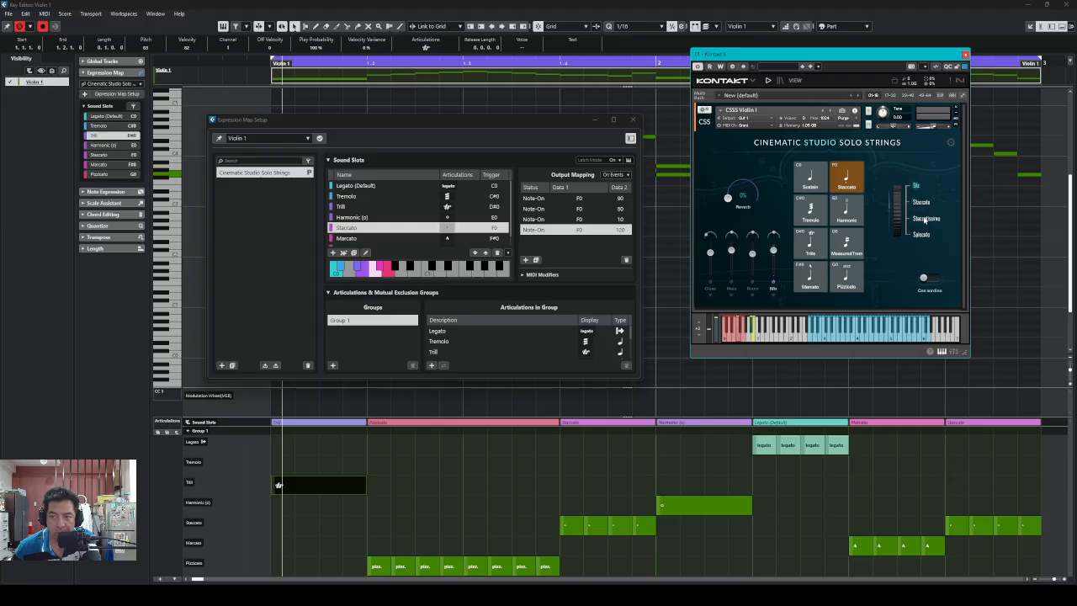
Move the Staccato 60 entry down two places to the bottom of the output mapping
{"action": "left_click", "coordinate": [619, 208]}
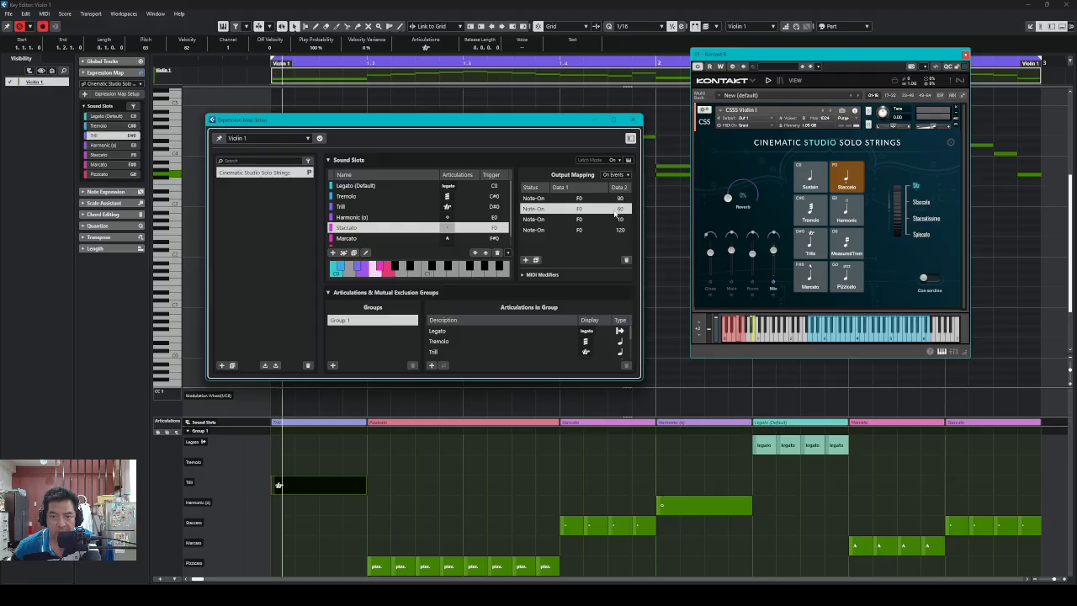
{"action": "right_click", "coordinate": [610, 213]}
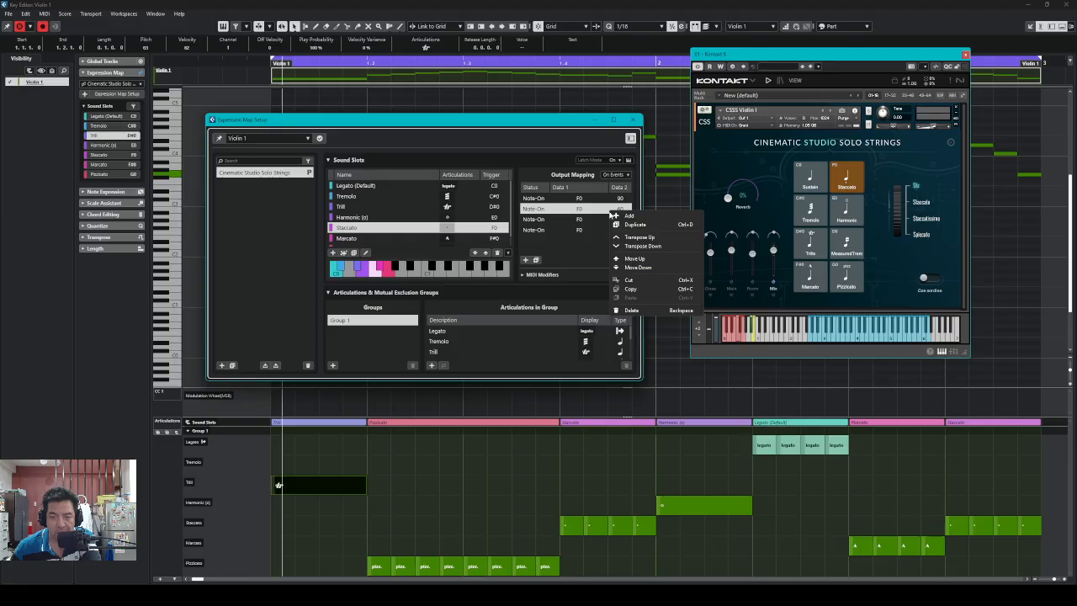
{"action": "left_click", "coordinate": [616, 268]}
{"action": "right_click", "coordinate": [600, 219]}
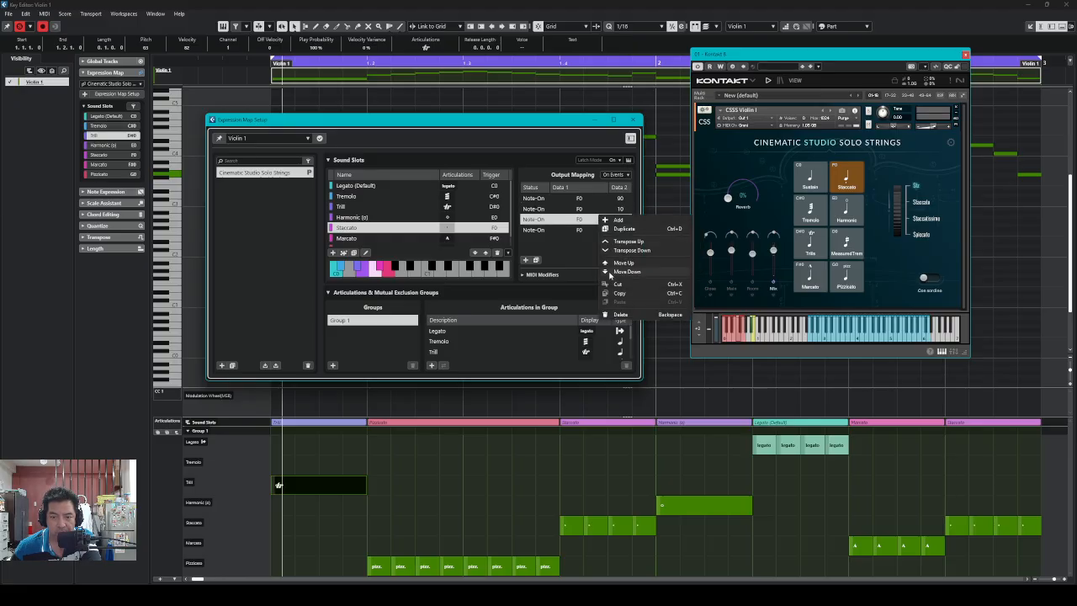
{"action": "left_click", "coordinate": [622, 271]}
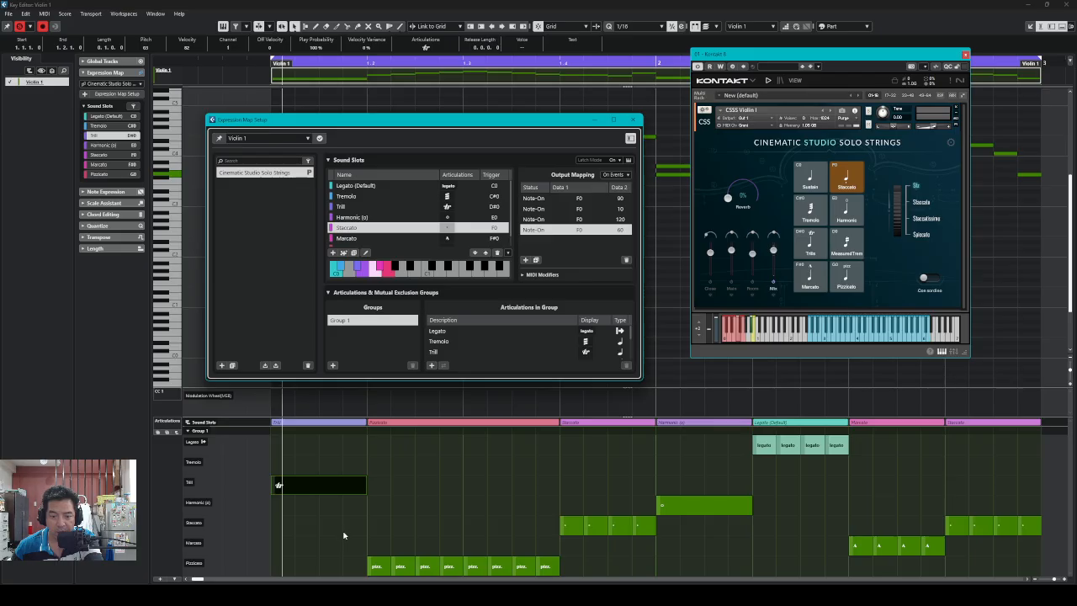
Audition the reordered Staccato mapping, then select the note in the Harmonic lane
{"action": "key", "text": "space"}
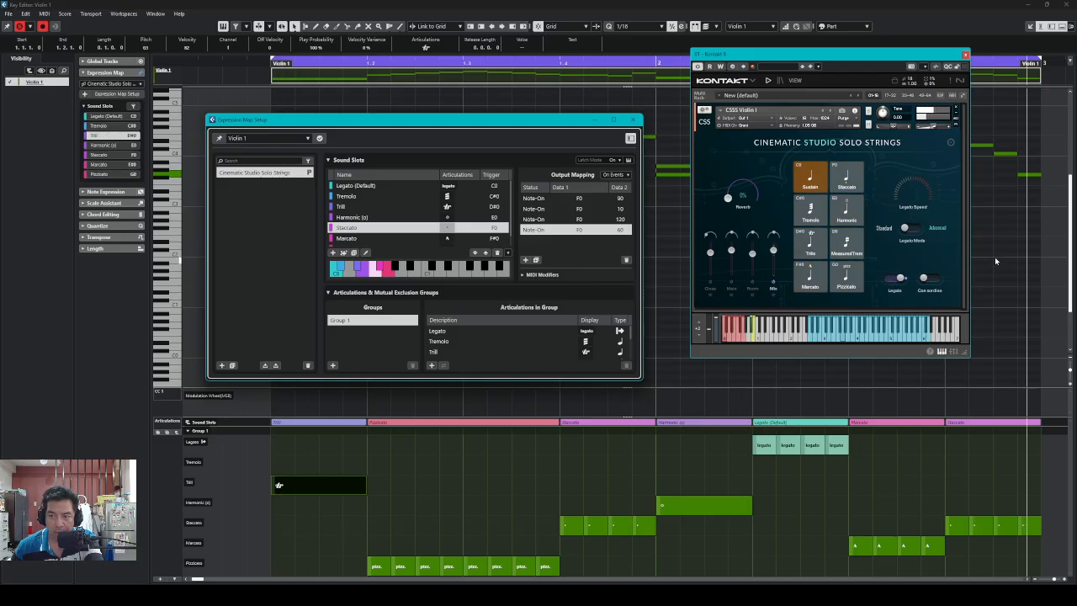
{"action": "key", "text": "space"}
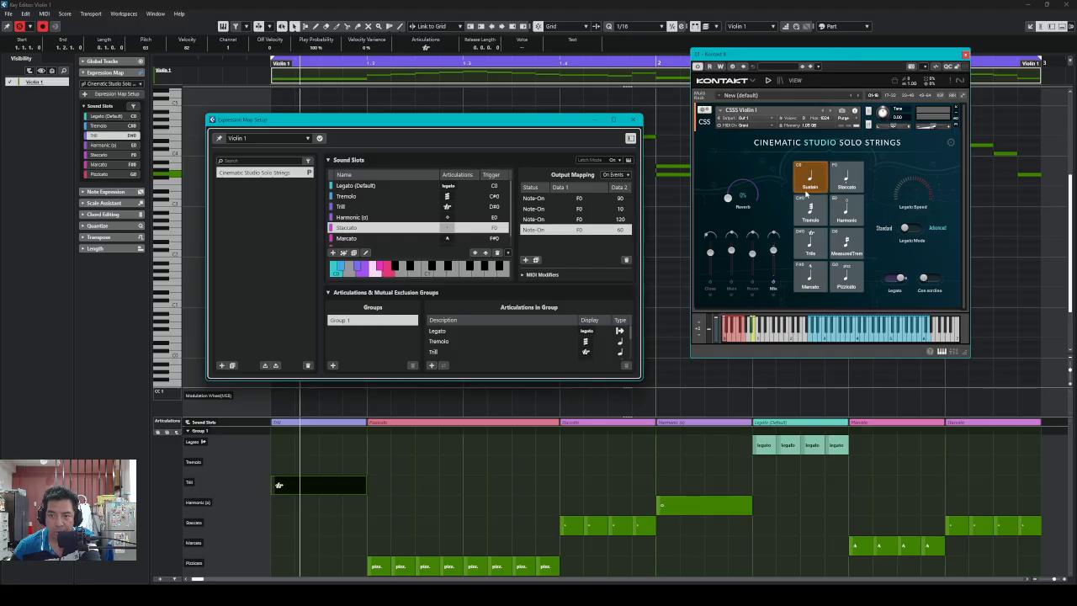
{"action": "left_click", "coordinate": [680, 510]}
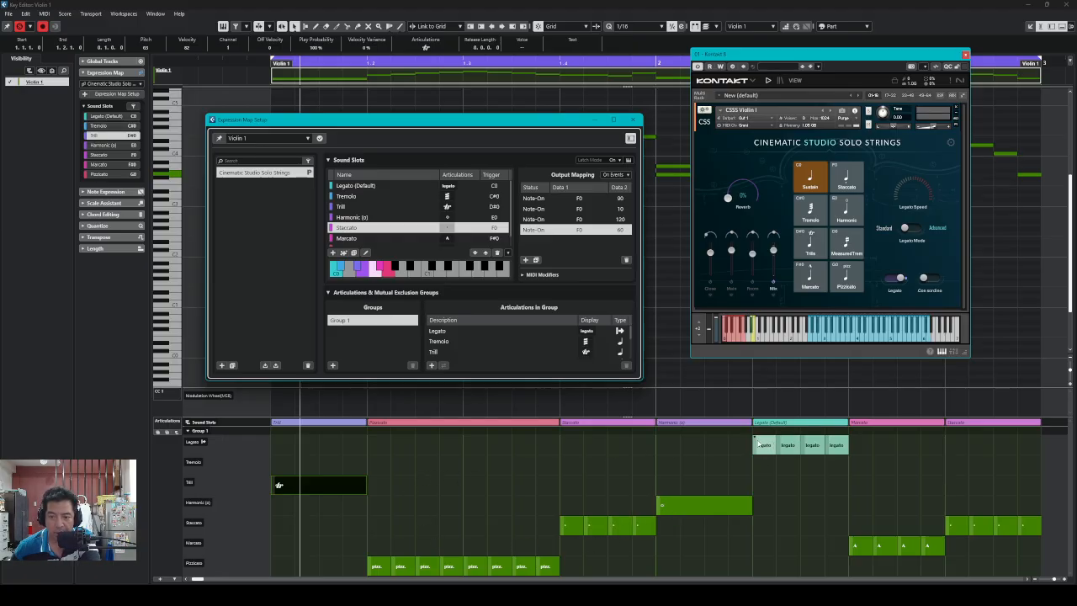
In the Legato (Default) slot, move the C0 120 entry below the 20 entry and test playback
{"action": "left_click", "coordinate": [444, 186]}
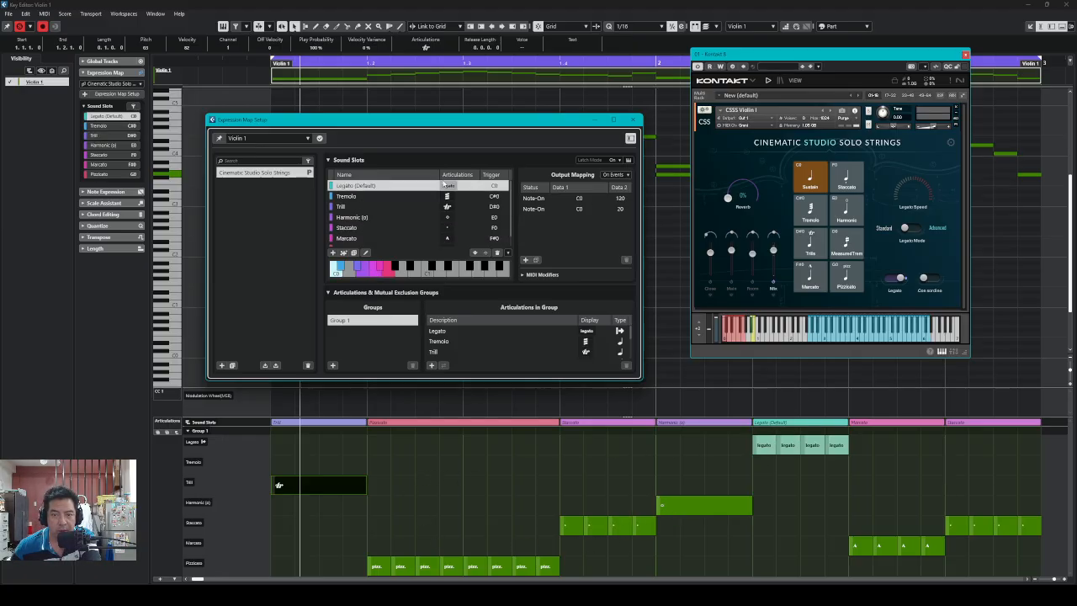
{"action": "left_click", "coordinate": [594, 208]}
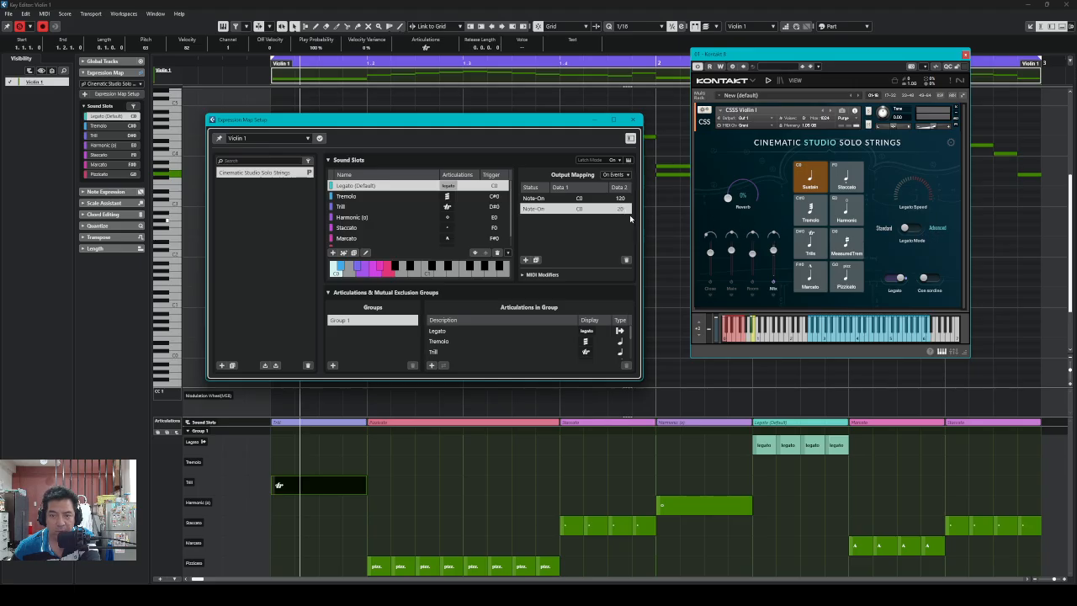
{"action": "right_click", "coordinate": [596, 199]}
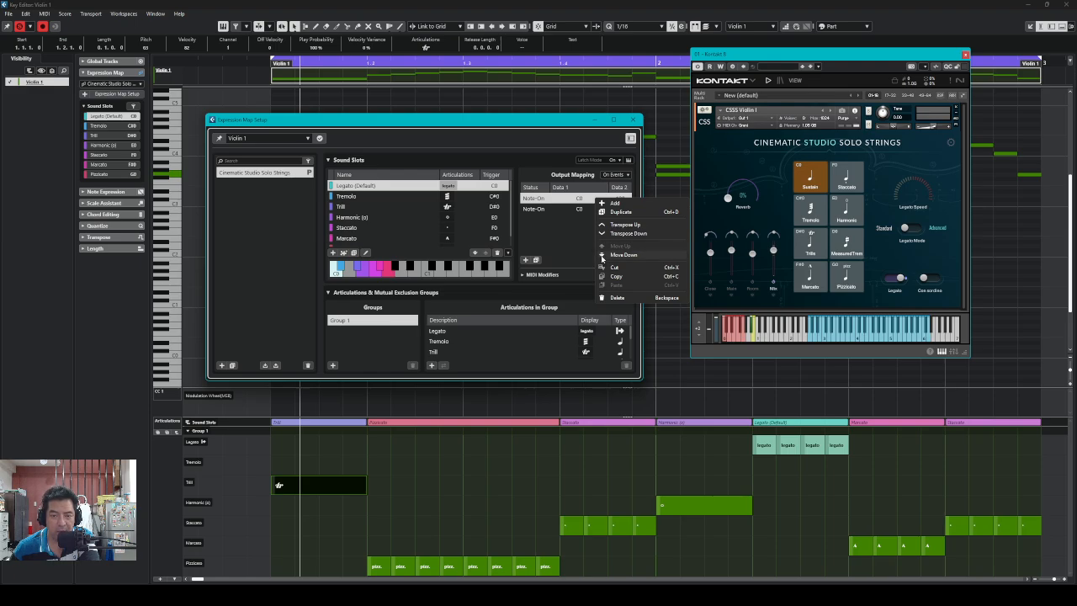
{"action": "left_click", "coordinate": [603, 255]}
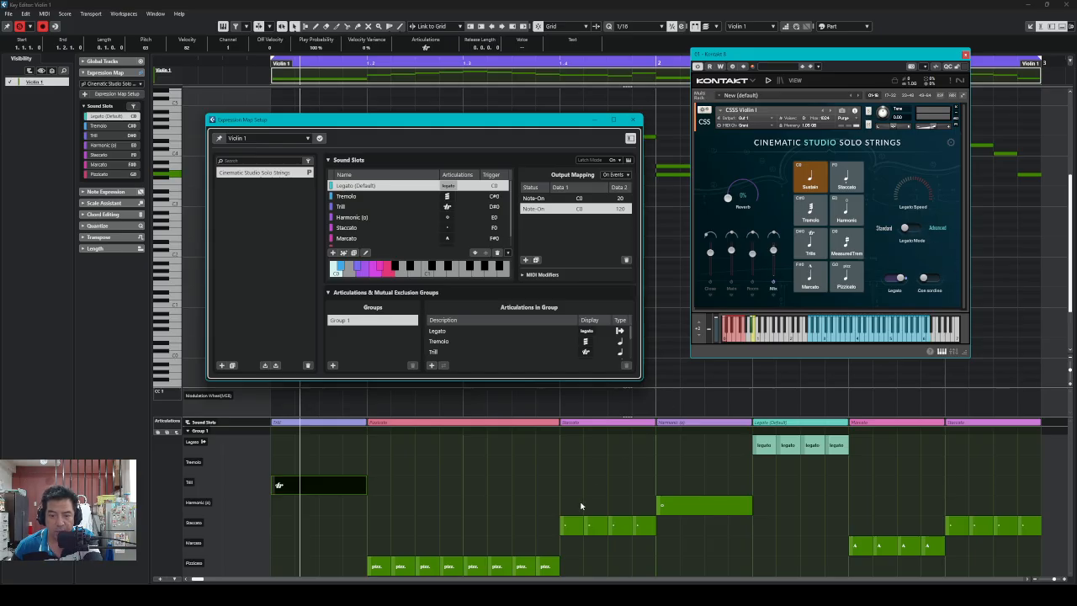
{"action": "key", "text": "space"}
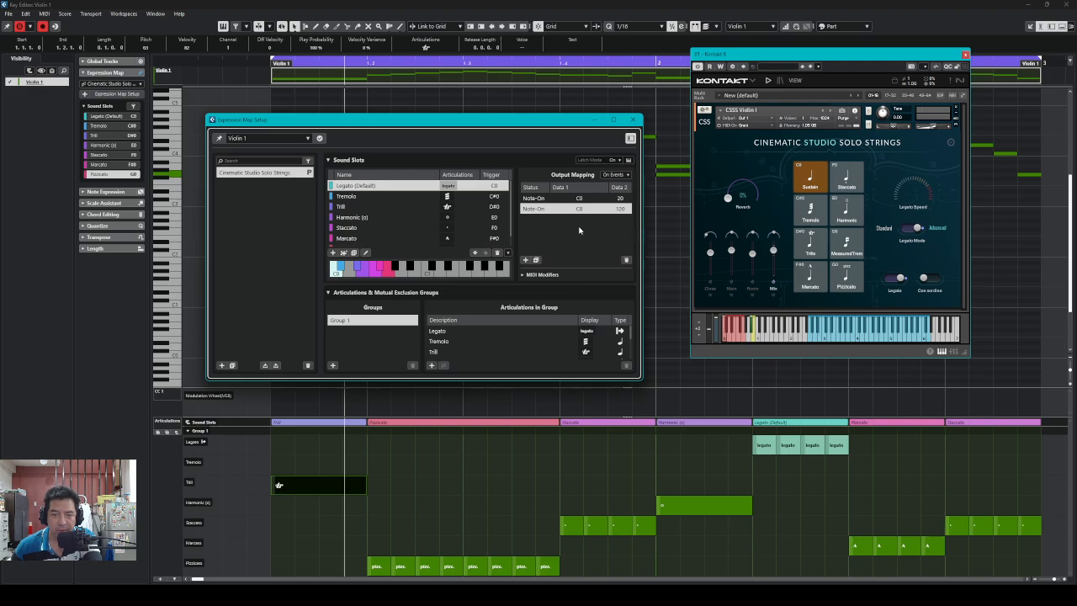
Return the Legato 120 entry to the top and play back to check Harmonic switching
{"action": "right_click", "coordinate": [602, 213]}
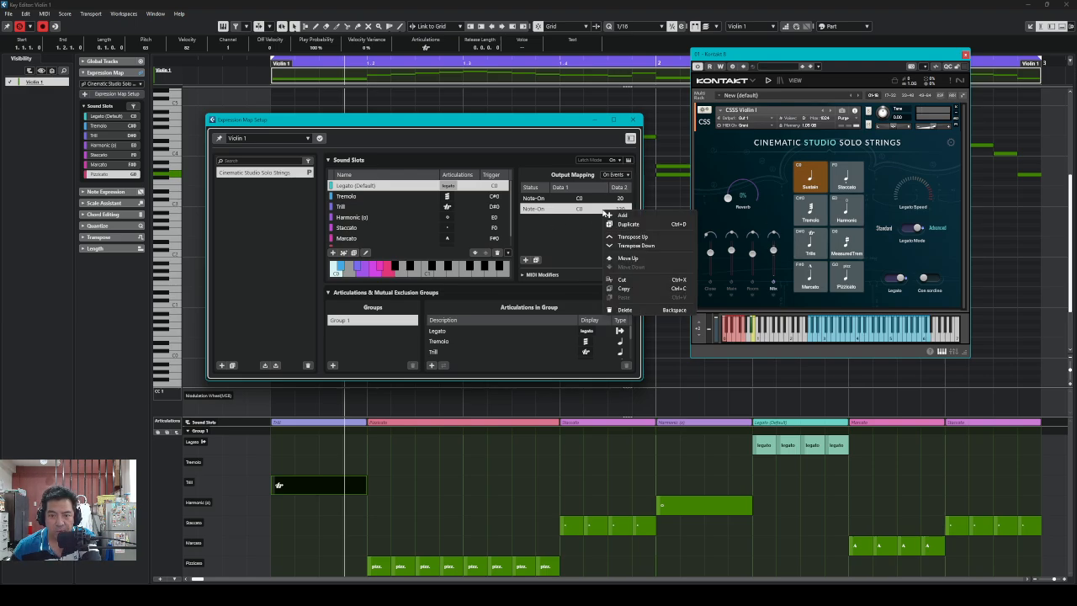
{"action": "left_click", "coordinate": [609, 260]}
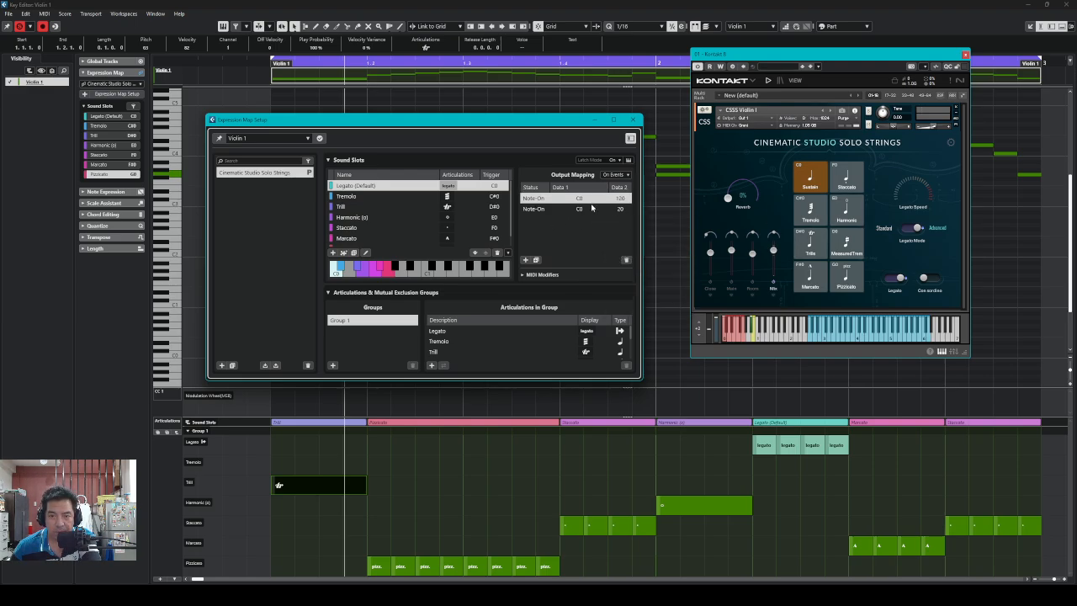
{"action": "left_click", "coordinate": [595, 211]}
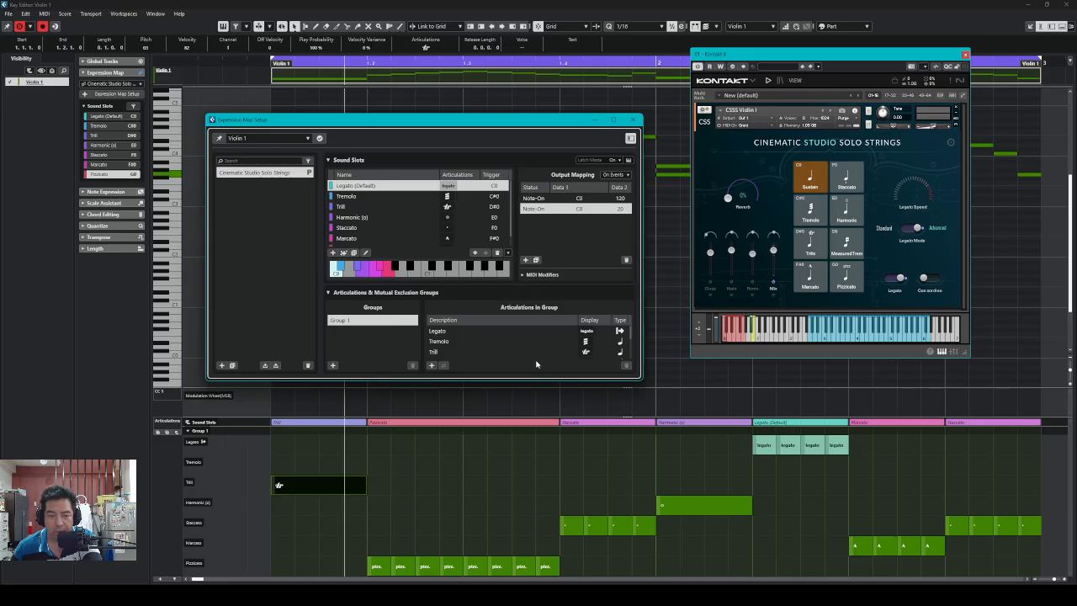
{"action": "key", "text": "space"}
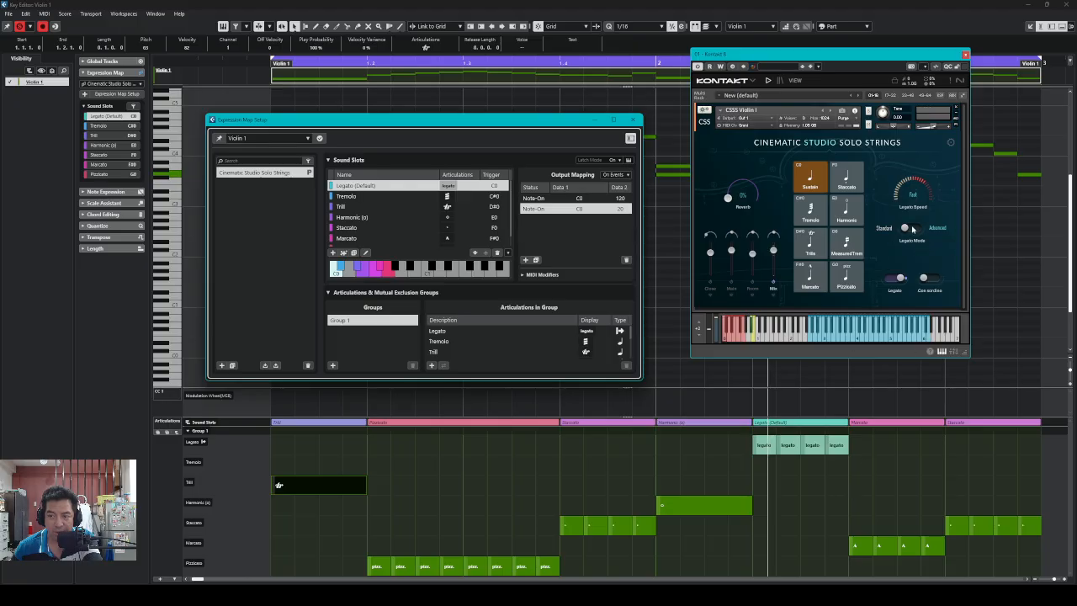
Move the Legato 20 entry back above 120, replay to test, then display the Tremolo slot's mappings
{"action": "right_click", "coordinate": [598, 210]}
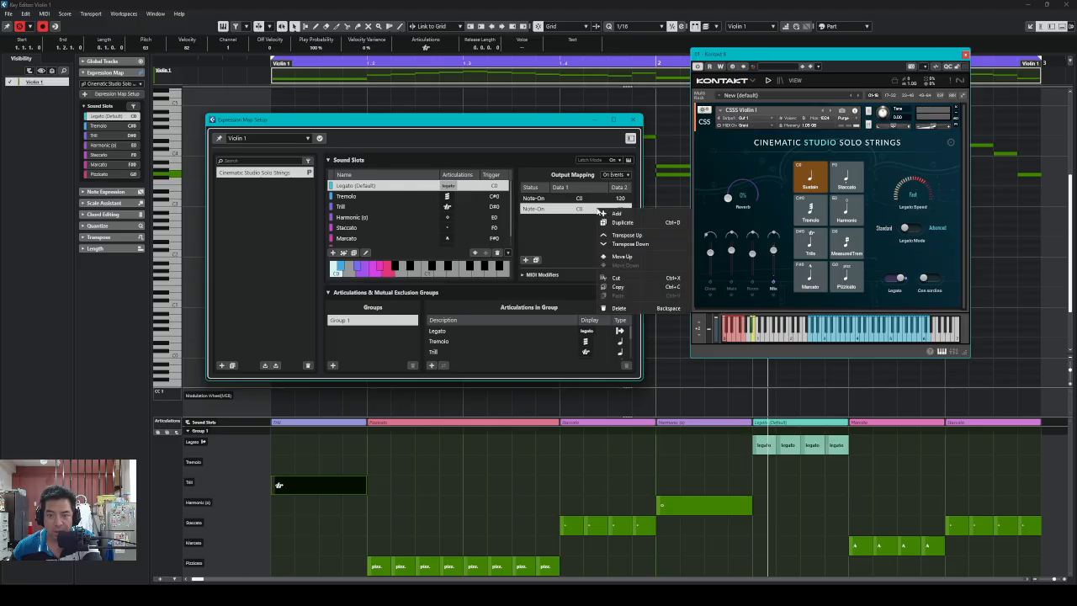
{"action": "left_click", "coordinate": [621, 255]}
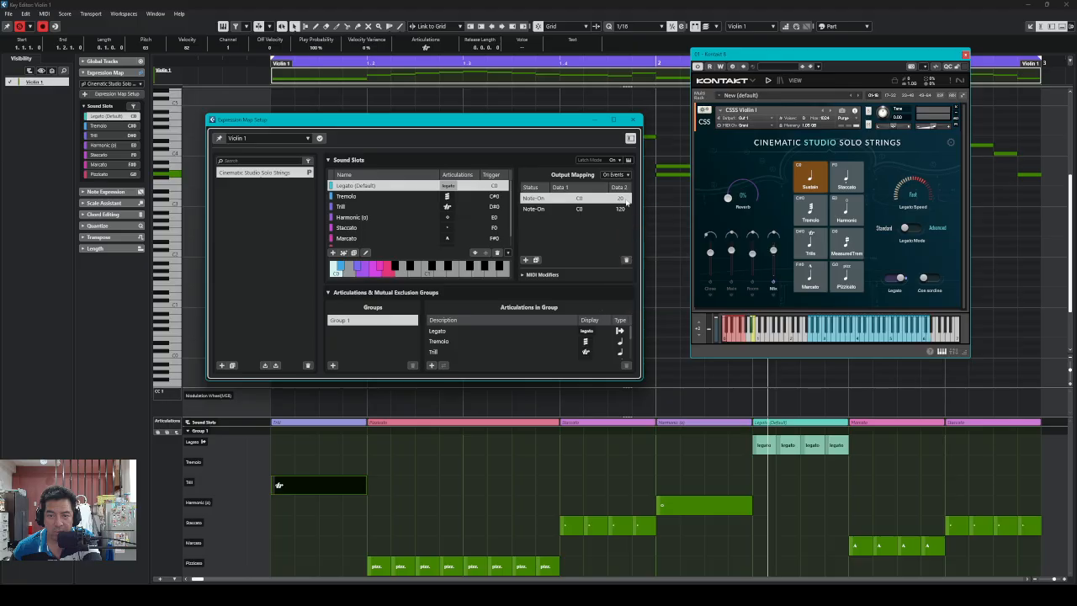
{"action": "left_click", "coordinate": [594, 209]}
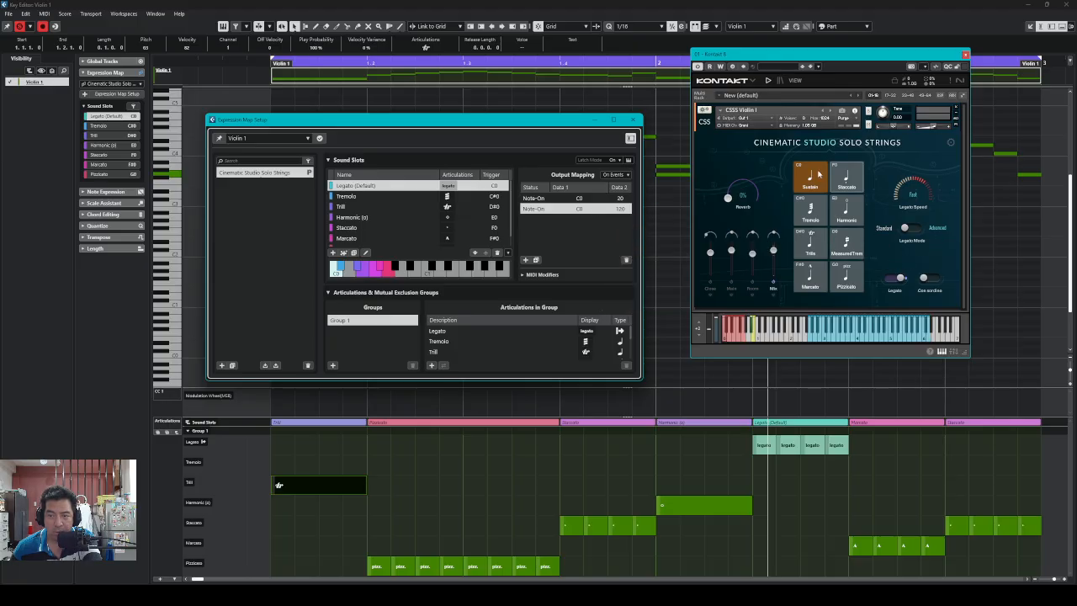
{"action": "key", "text": "KP_Subtract"}
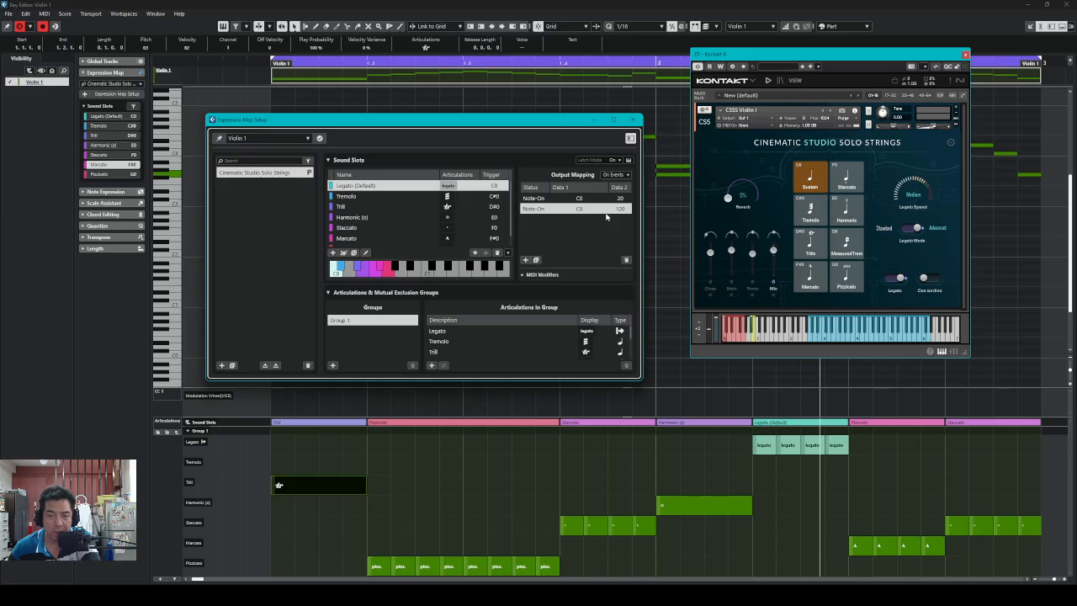
{"action": "left_click", "coordinate": [360, 196]}
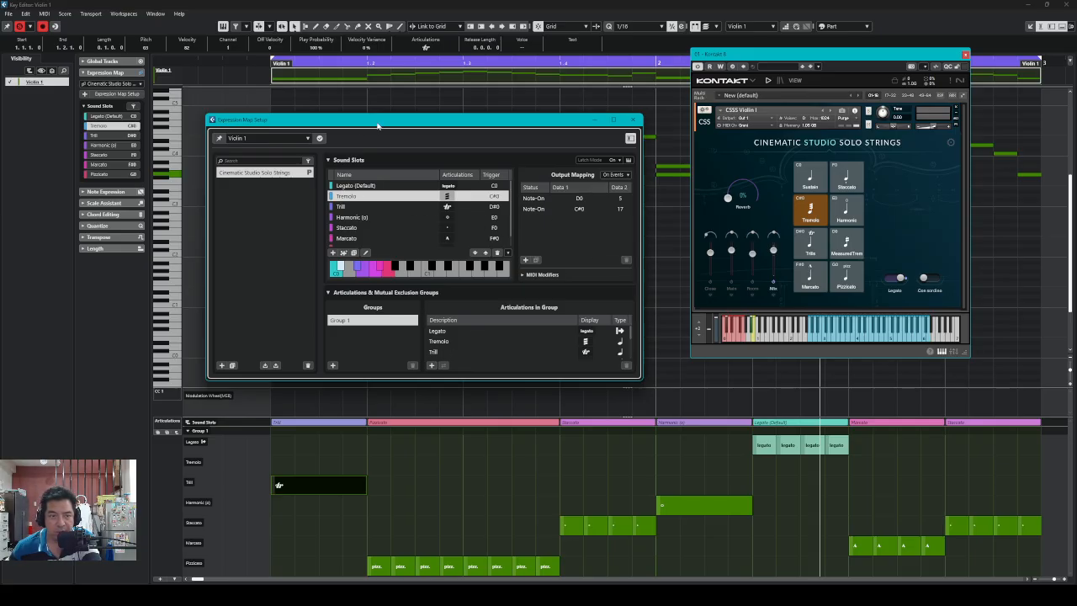
Shift Expression Map Setup left and back right, and move Kontakt to the lower right
{"action": "mouse_move", "coordinate": [450, 122]}
{"action": "left_mouse_down"}
{"action": "mouse_move", "coordinate": [504, 134]}
{"action": "mouse_move", "coordinate": [445, 123]}
{"action": "left_mouse_up"}
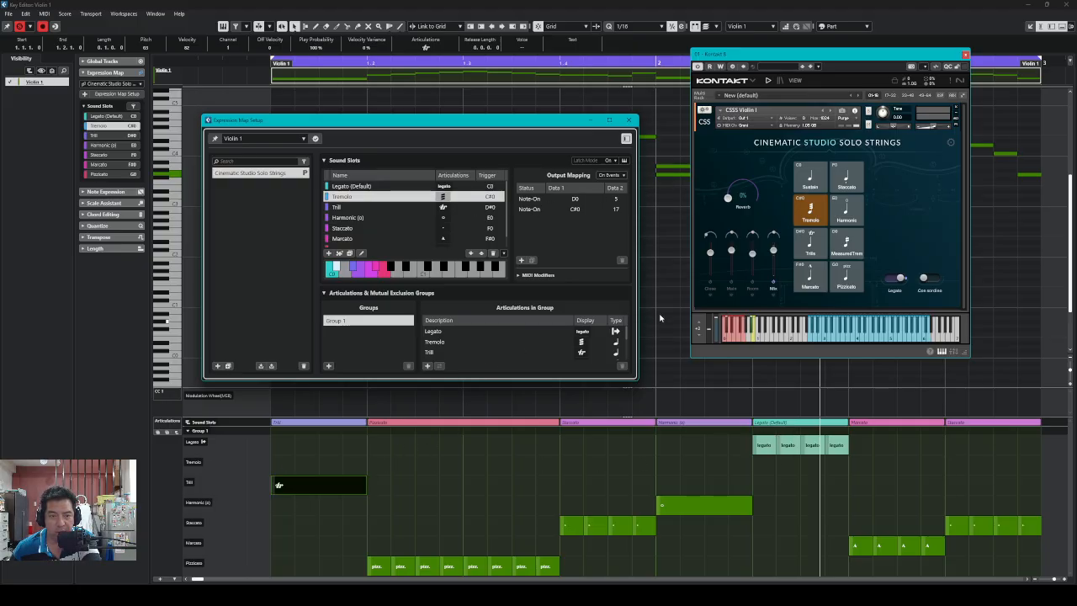
{"action": "left_click_drag", "start_coordinate": [593, 122], "coordinate": [424, 116]}
{"action": "left_click_drag", "start_coordinate": [917, 64], "coordinate": [1002, 95]}
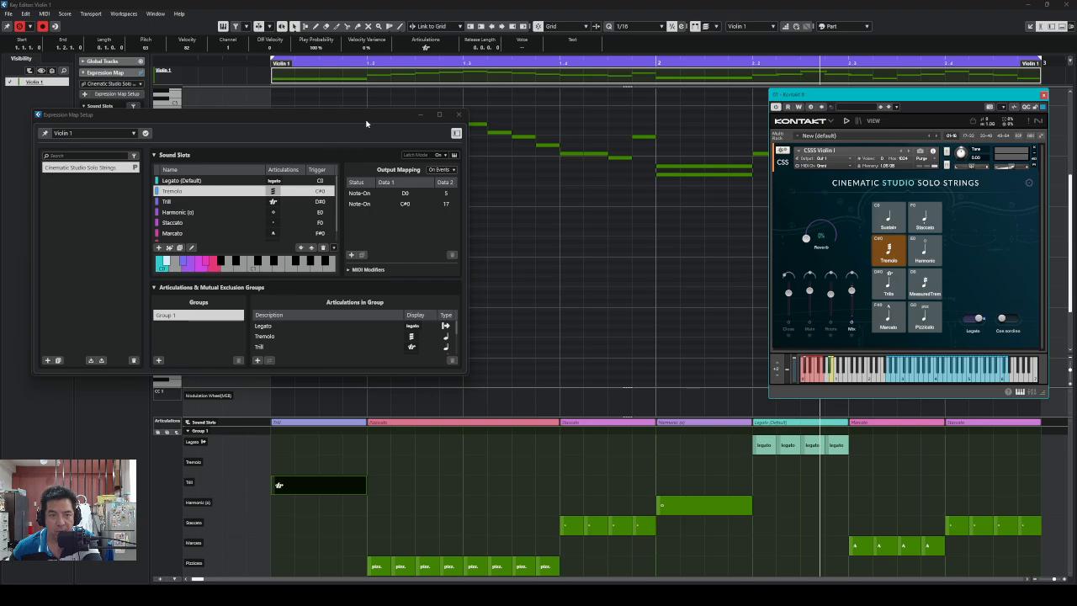
{"action": "left_click_drag", "start_coordinate": [369, 125], "coordinate": [662, 121]}
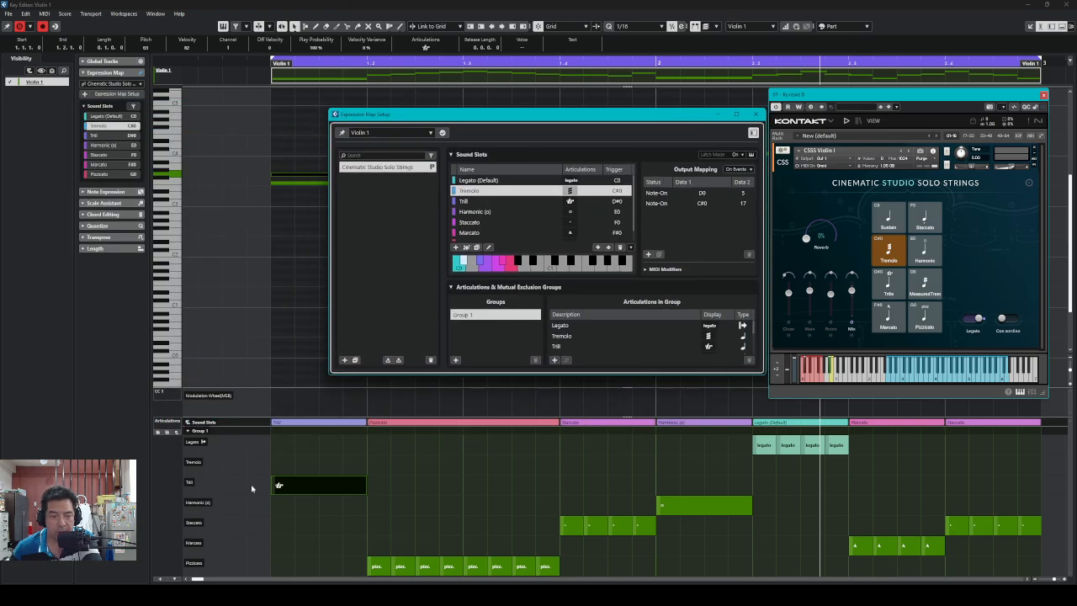
Change the opening Trill articulation event to Tremolo and play it back
{"action": "left_click", "coordinate": [278, 484]}
{"action": "left_click", "coordinate": [273, 477]}
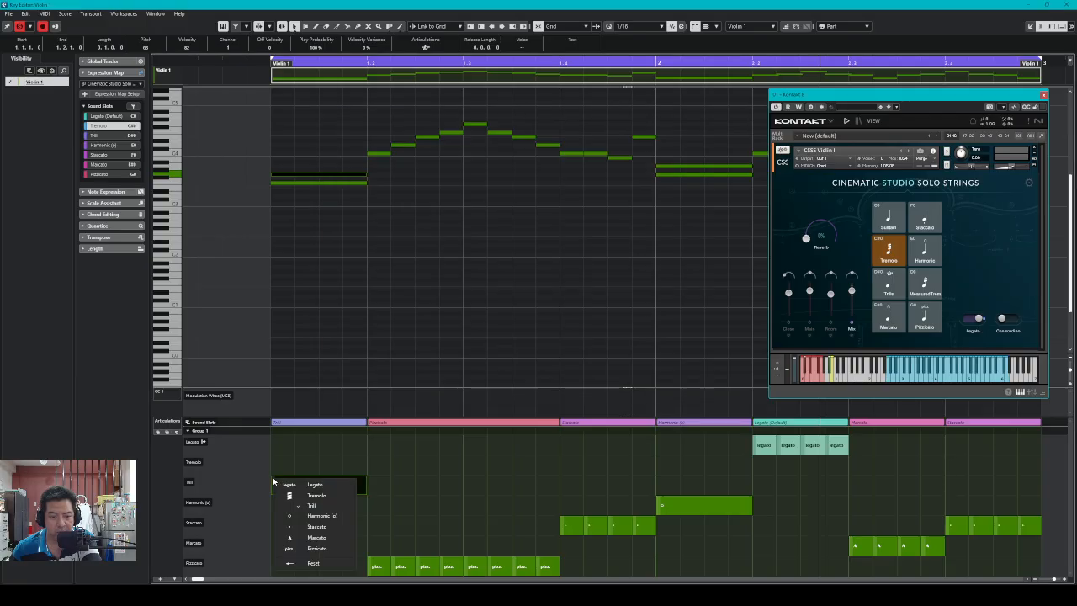
{"action": "left_click", "coordinate": [272, 480]}
{"action": "left_click", "coordinate": [315, 497]}
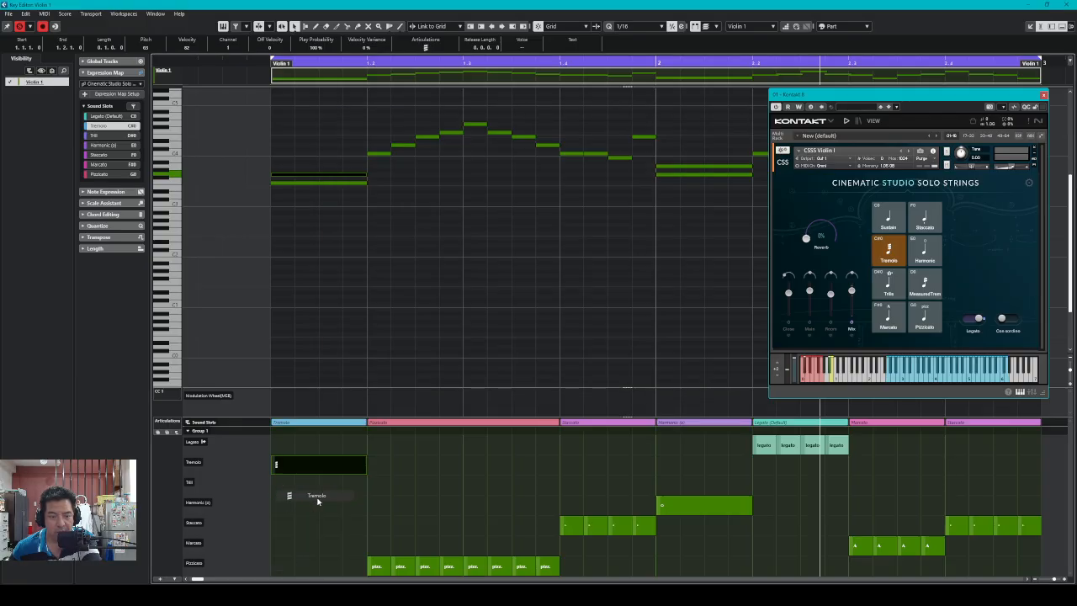
{"action": "key", "text": "space"}
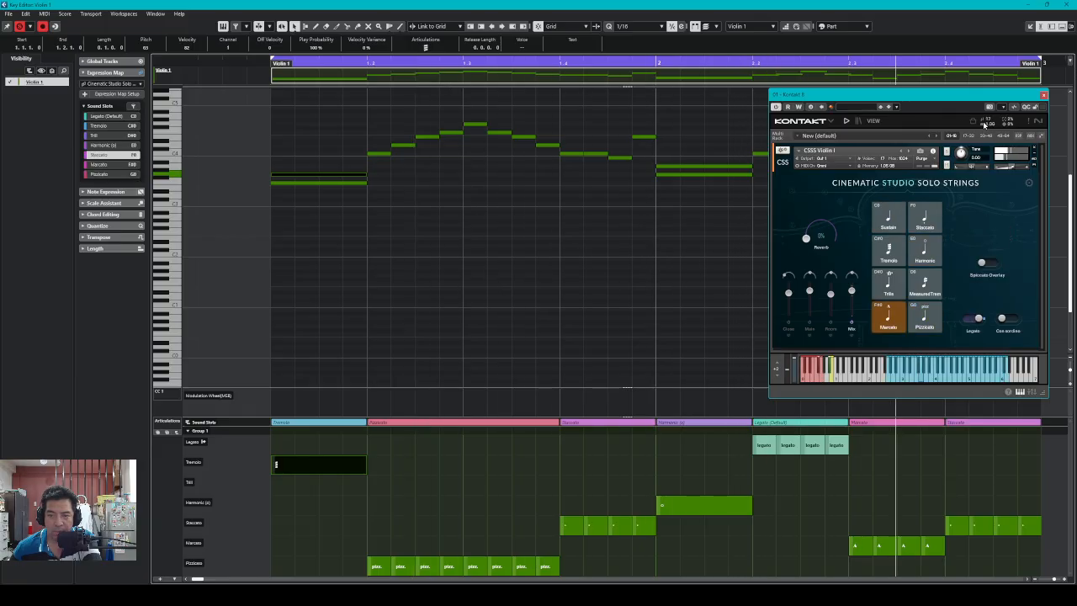
{"action": "key", "text": "space"}
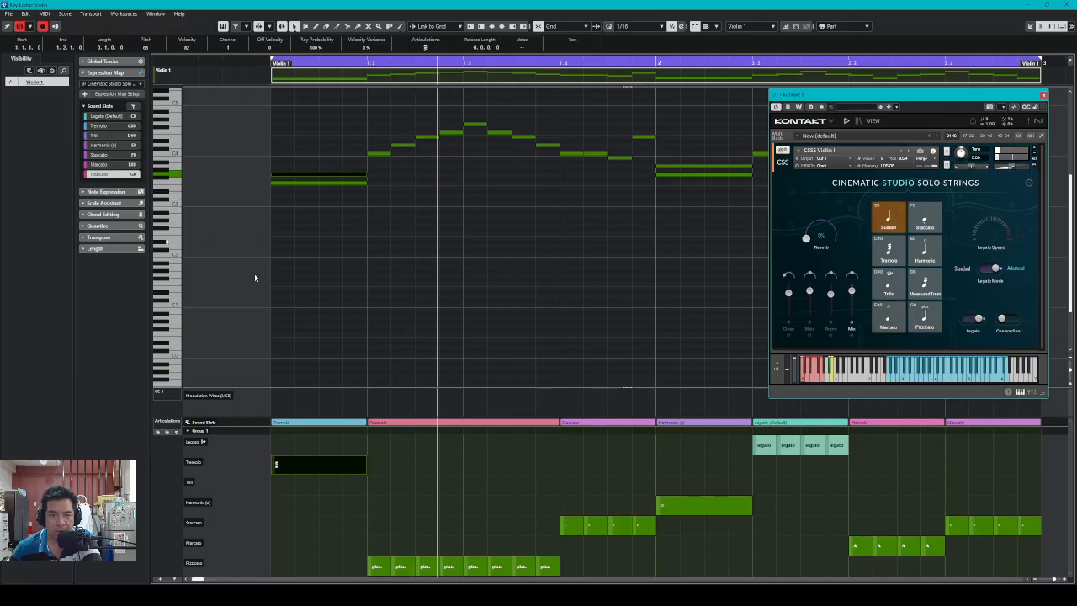
Delete the lower note in the first bar, replay from the start, and select Tremolo in Kontakt
{"action": "left_click", "coordinate": [315, 186]}
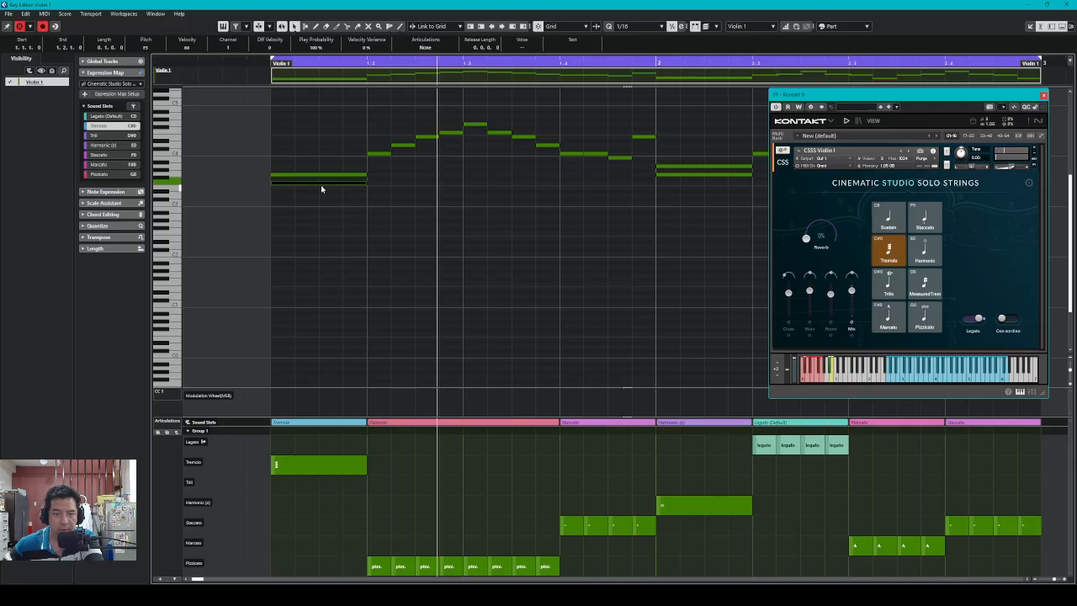
{"action": "key", "text": "Delete"}
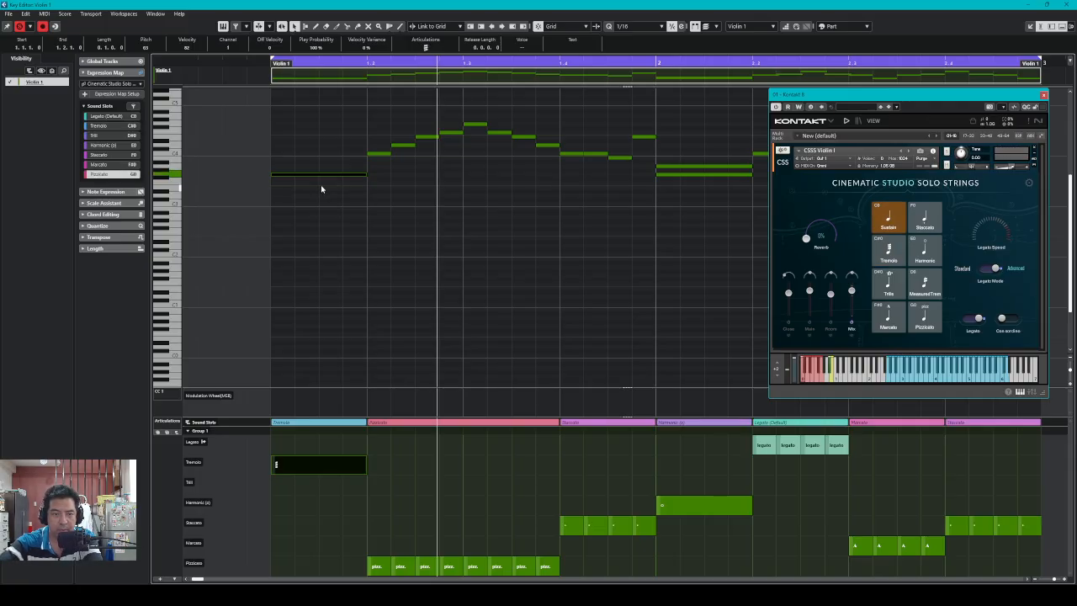
{"action": "left_click", "coordinate": [272, 76]}
{"action": "key", "text": "space"}
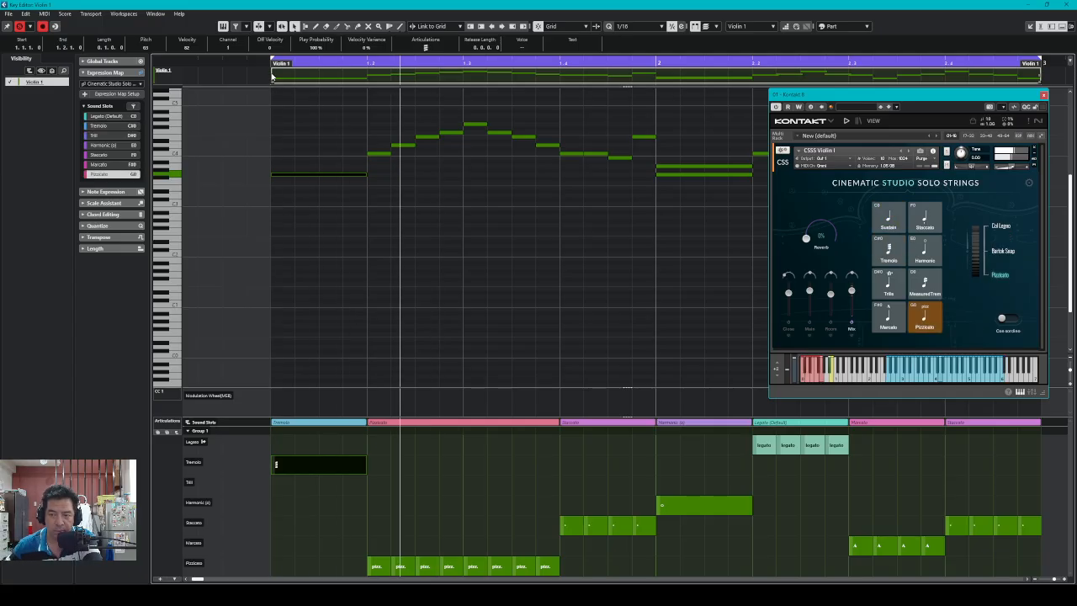
{"action": "left_click", "coordinate": [891, 253]}
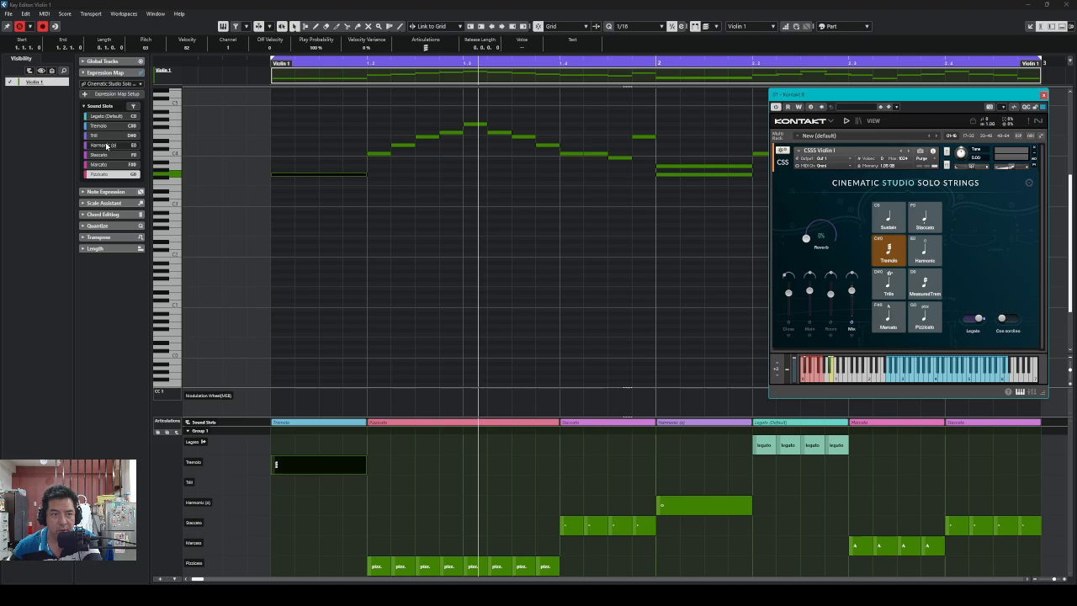
Reopen Expression Map Setup and move Tremolo's C#0 17 mapping above D0 5
{"action": "left_click", "coordinate": [122, 93]}
{"action": "left_click_drag", "start_coordinate": [654, 114], "coordinate": [546, 122]}
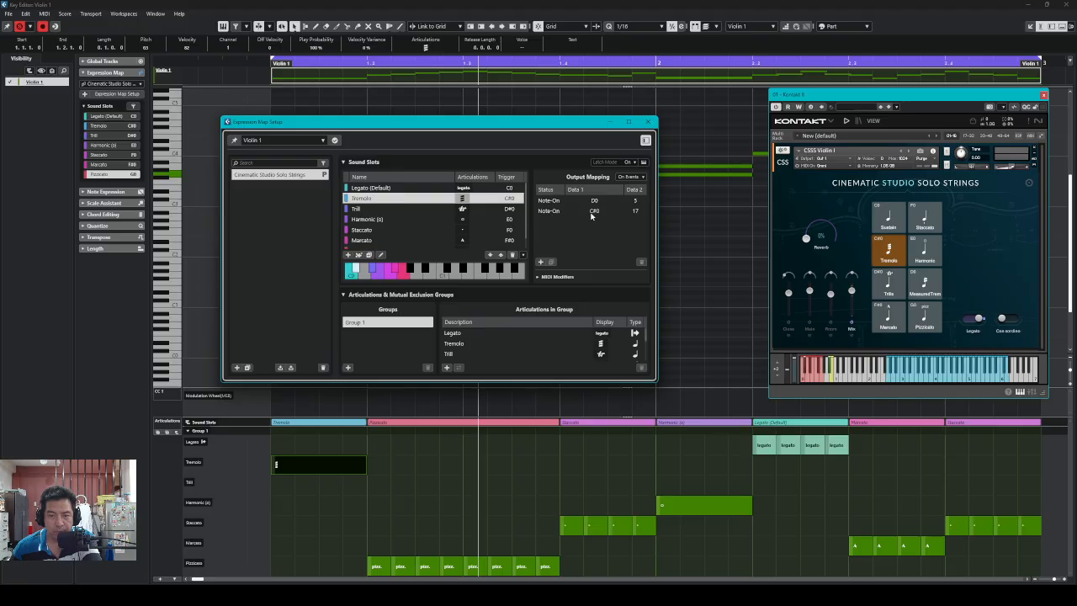
{"action": "left_click", "coordinate": [595, 213]}
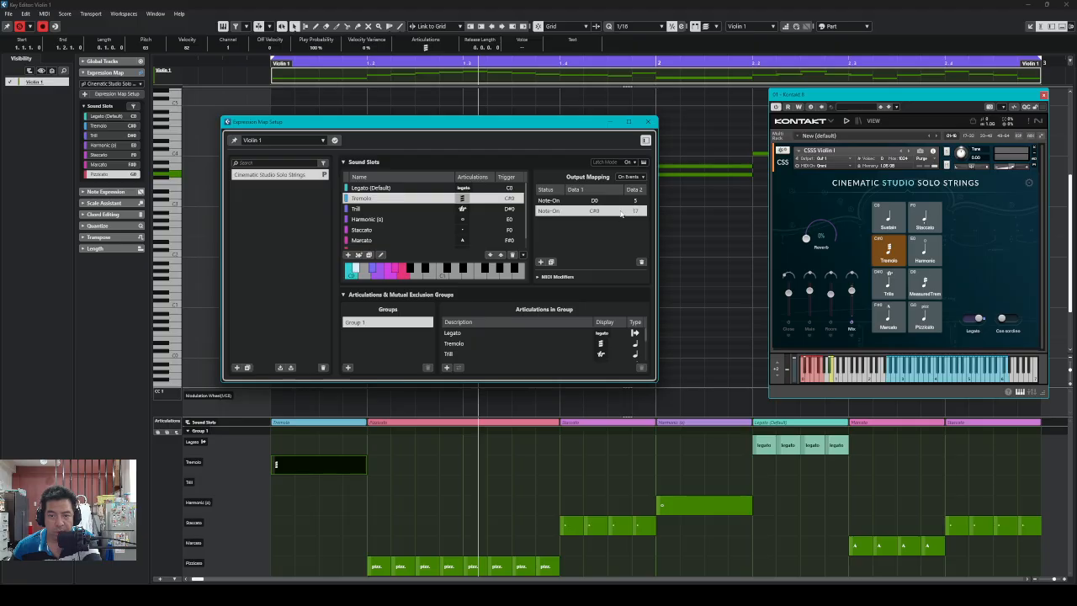
{"action": "right_click", "coordinate": [619, 214]}
{"action": "left_click", "coordinate": [623, 265]}
Rewind to the start and play the passage to test the tremolo switching
{"action": "key", "text": "."}
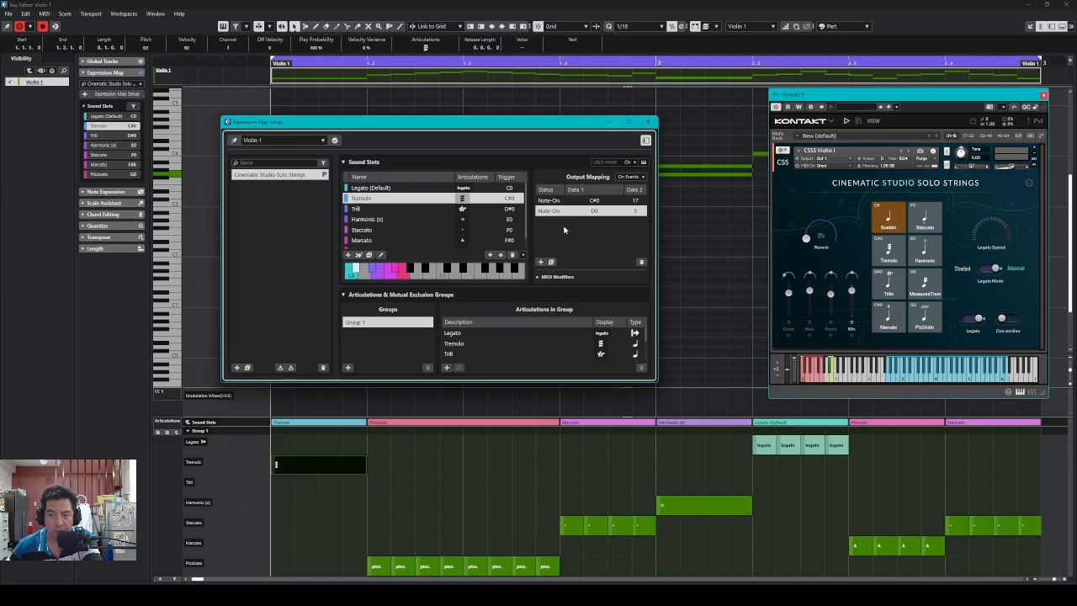
{"action": "key", "text": "space"}
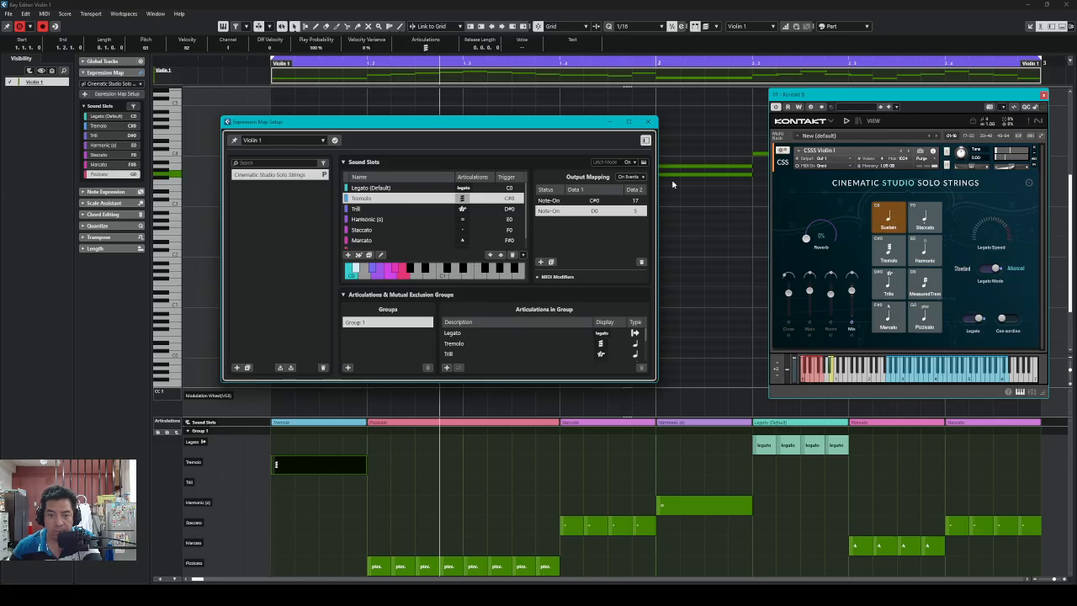
{"action": "key", "text": "."}
Replay the Tremolo passage from the start several times, move Kontakt up and left, and play again
{"action": "key", "text": "space"}
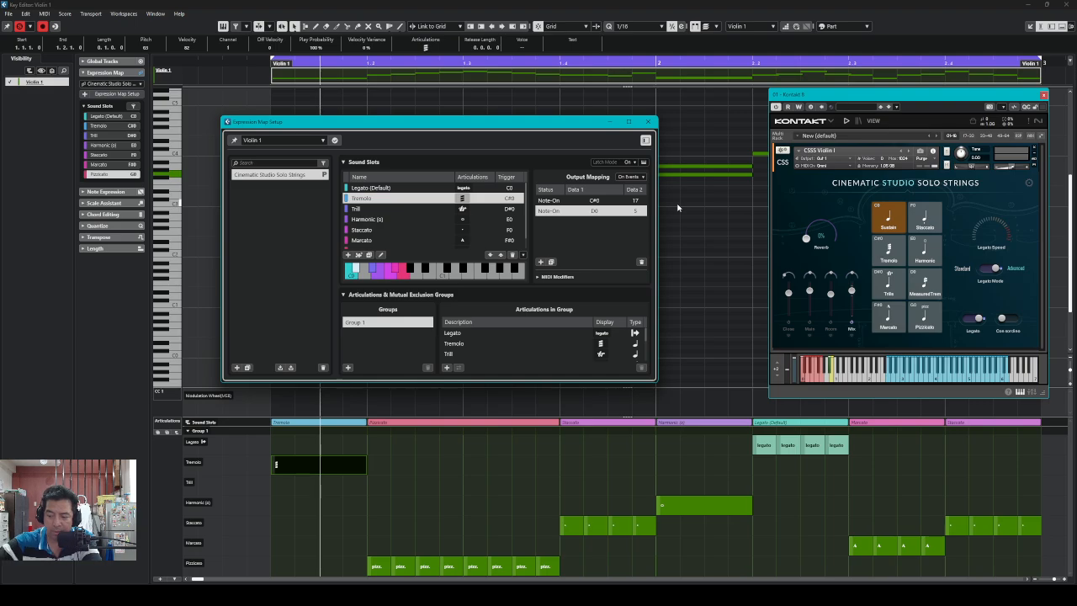
{"action": "key", "text": "."}
{"action": "key", "text": "space"}
{"action": "key", "text": "space"}
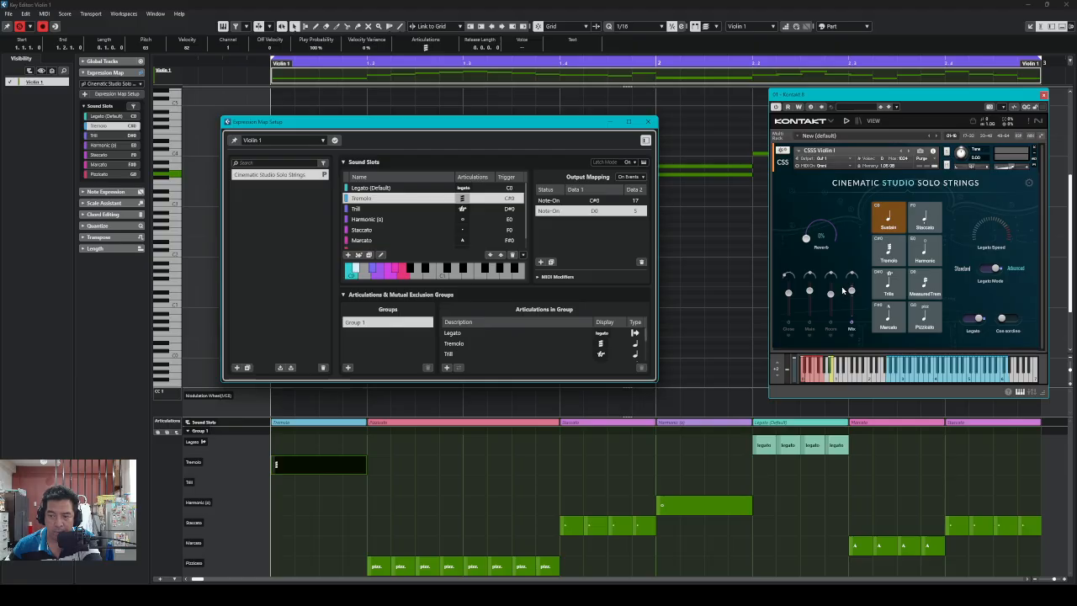
{"action": "key", "text": "space"}
{"action": "key", "text": "space"}
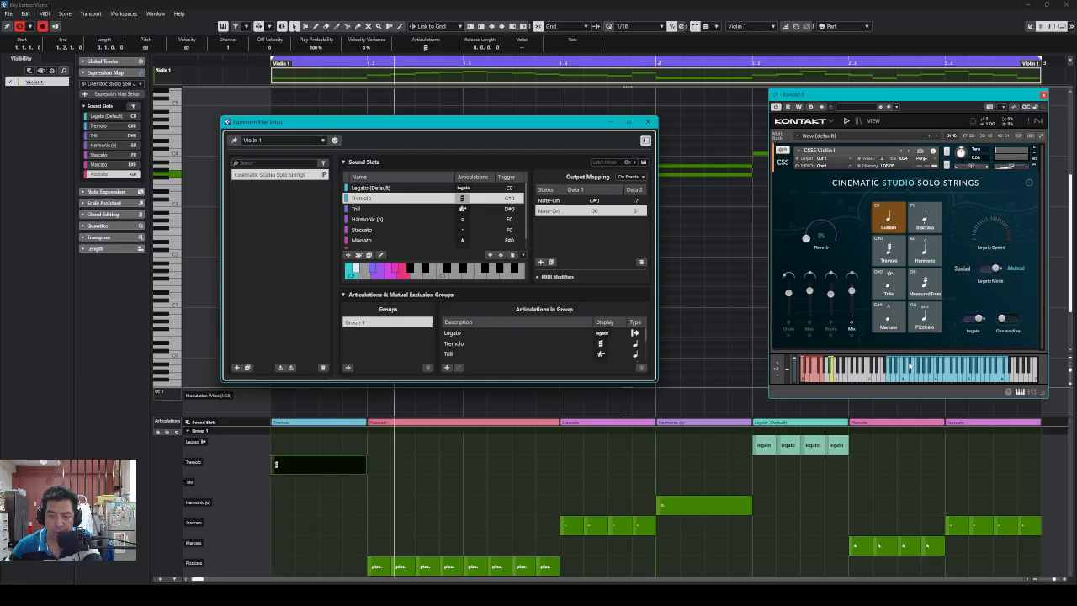
{"action": "key", "text": "space"}
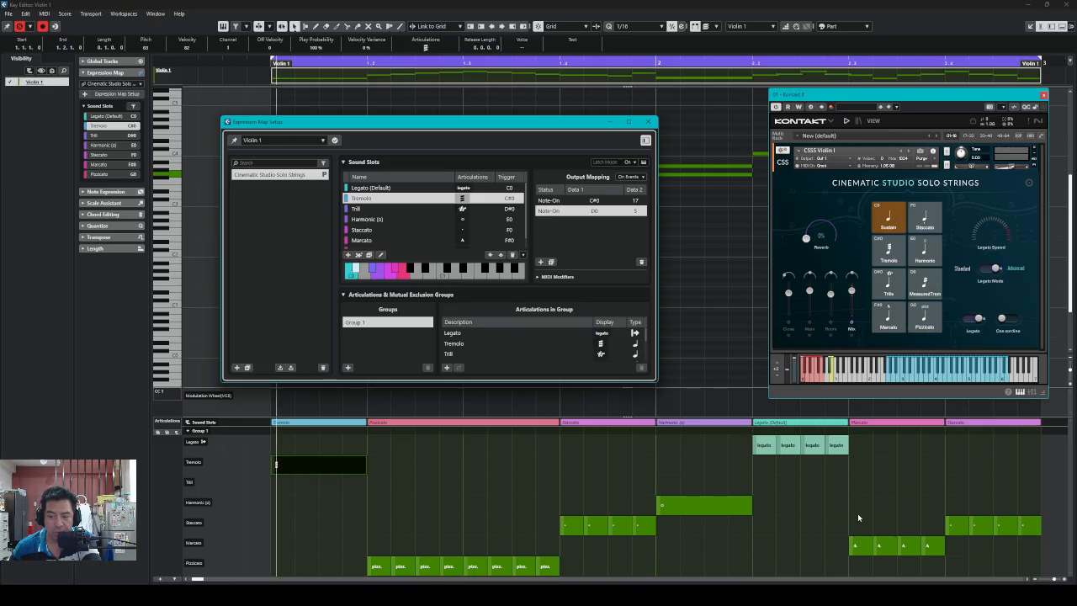
{"action": "left_click_drag", "start_coordinate": [900, 94], "coordinate": [823, 62]}
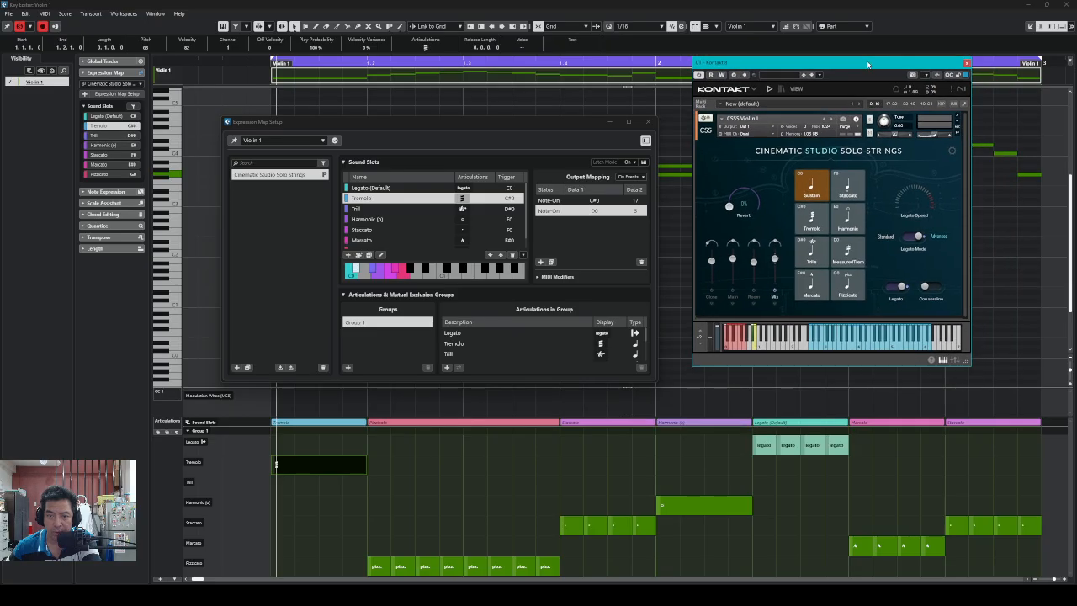
{"action": "key", "text": "space"}
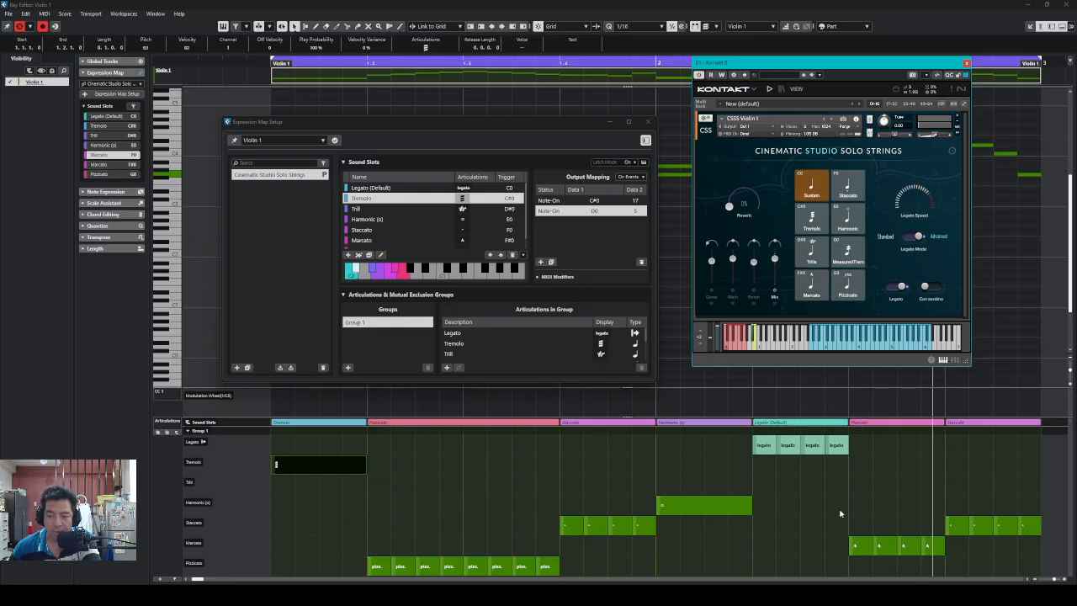
Show the Marcato slot's mappings, move the F#0 65 entry below F#0 64, and rewind
{"action": "left_click", "coordinate": [365, 242]}
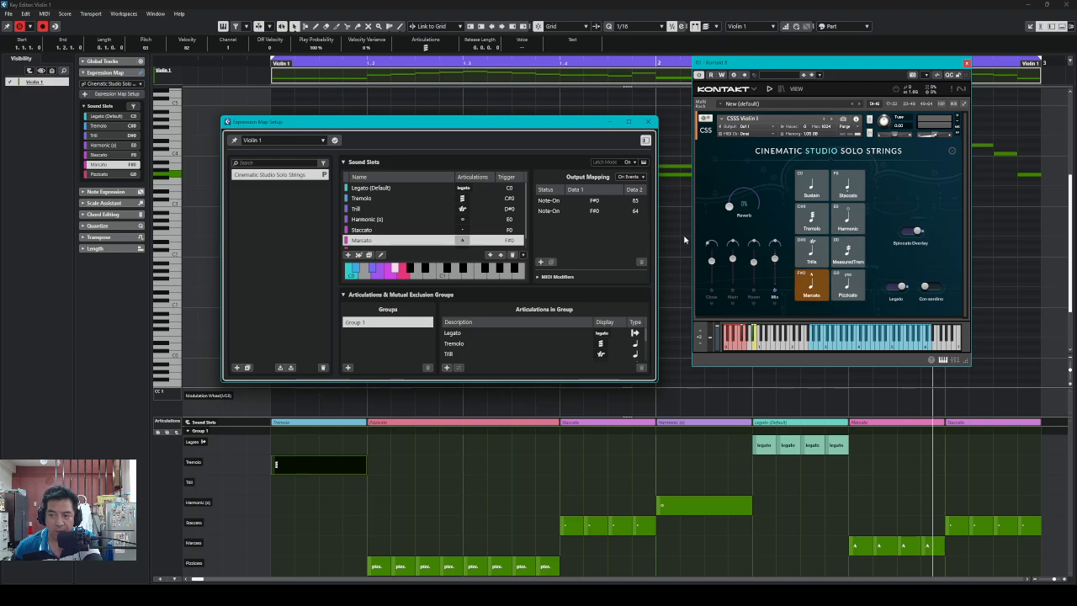
{"action": "left_click", "coordinate": [627, 211]}
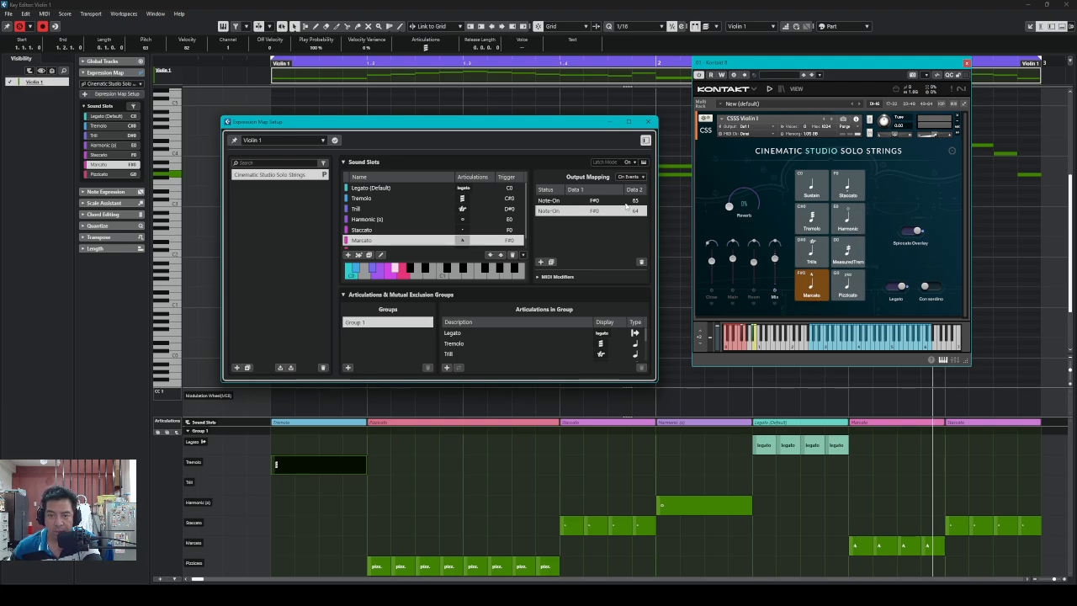
{"action": "left_click", "coordinate": [625, 202]}
{"action": "right_click", "coordinate": [626, 205]}
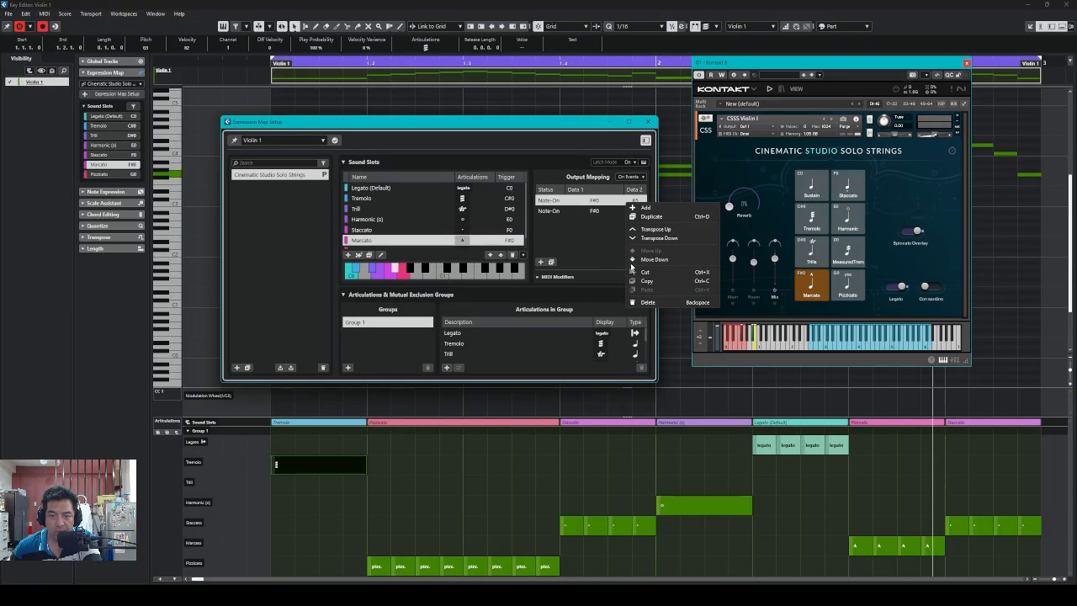
{"action": "left_click", "coordinate": [633, 260]}
{"action": "double_click", "coordinate": [615, 216]}
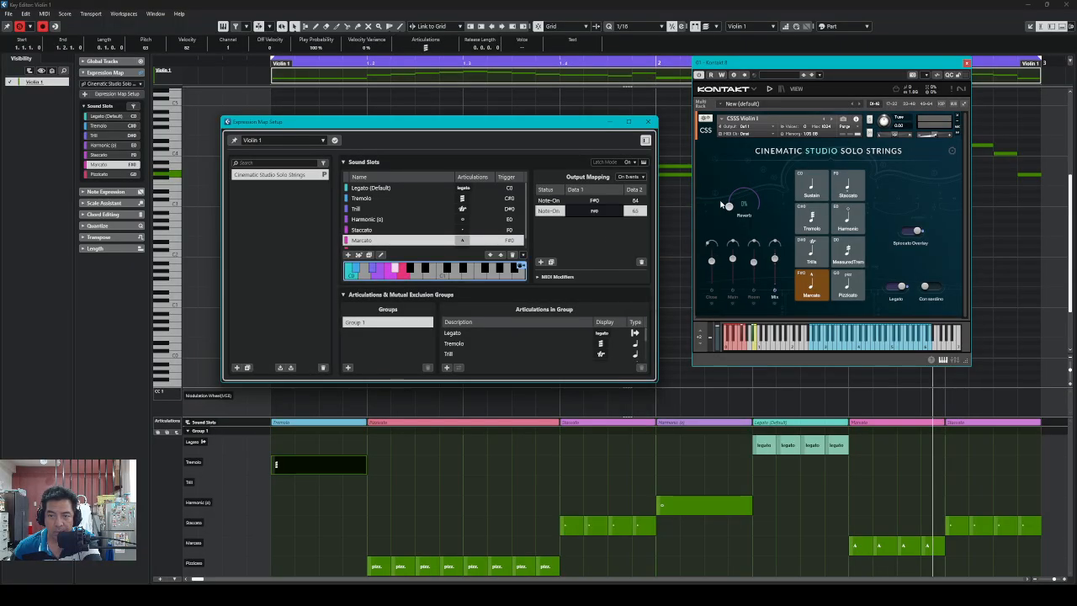
{"action": "left_click", "coordinate": [611, 232]}
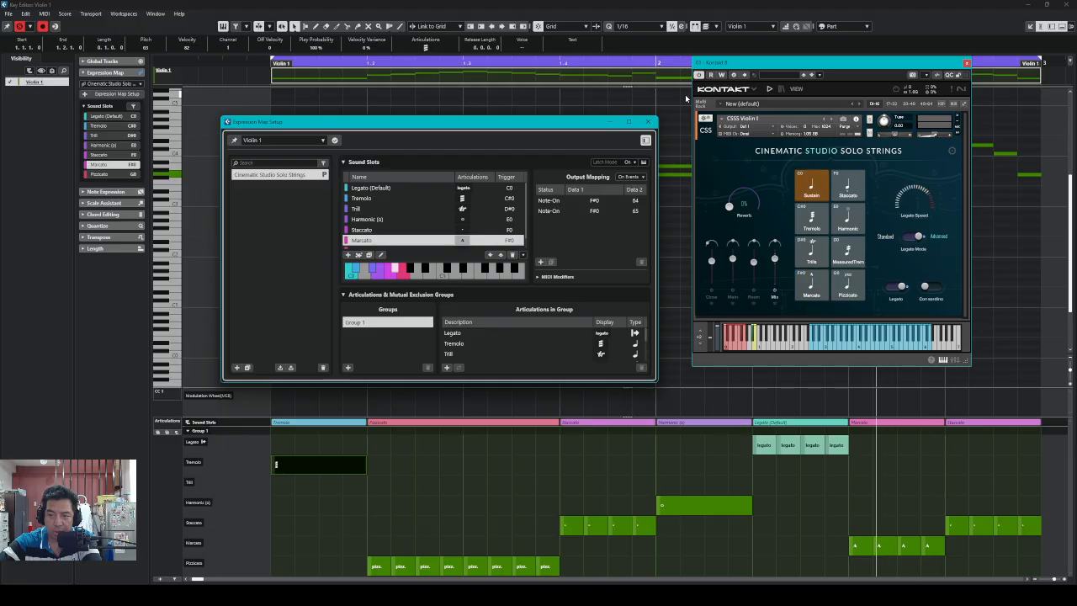
{"action": "key", "text": "KP_Subtract"}
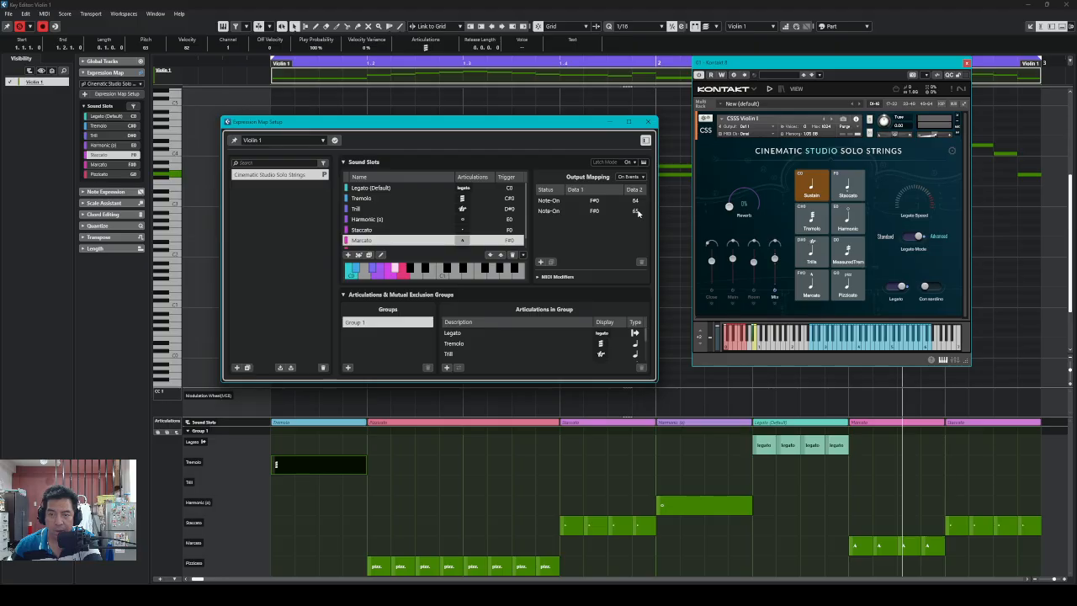
Try F#0 65 at the top, then move F#0 64 back above it
{"action": "right_click", "coordinate": [604, 212]}
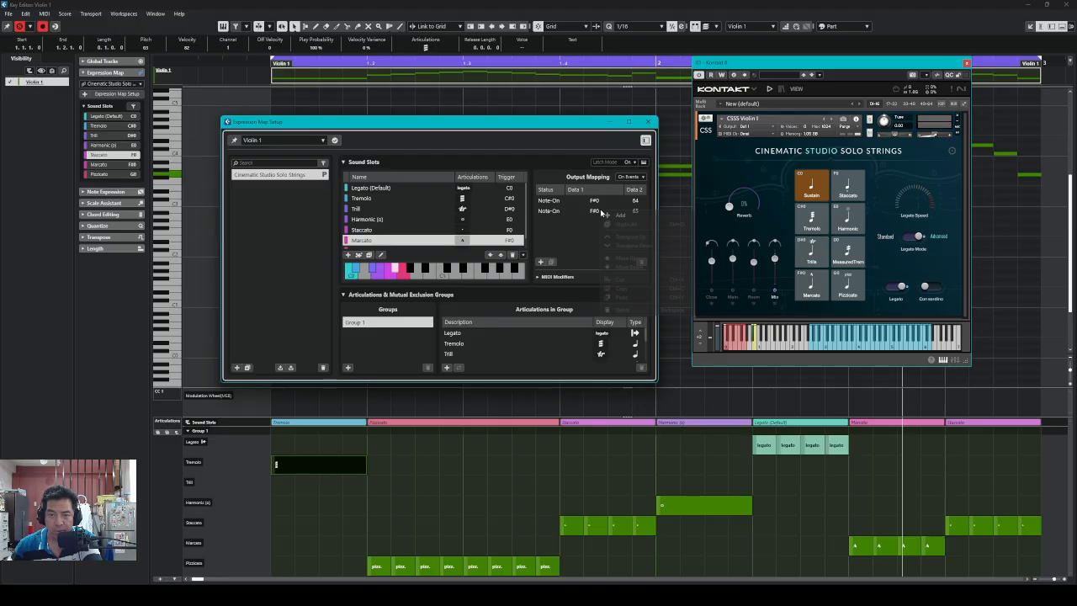
{"action": "left_click", "coordinate": [574, 212]}
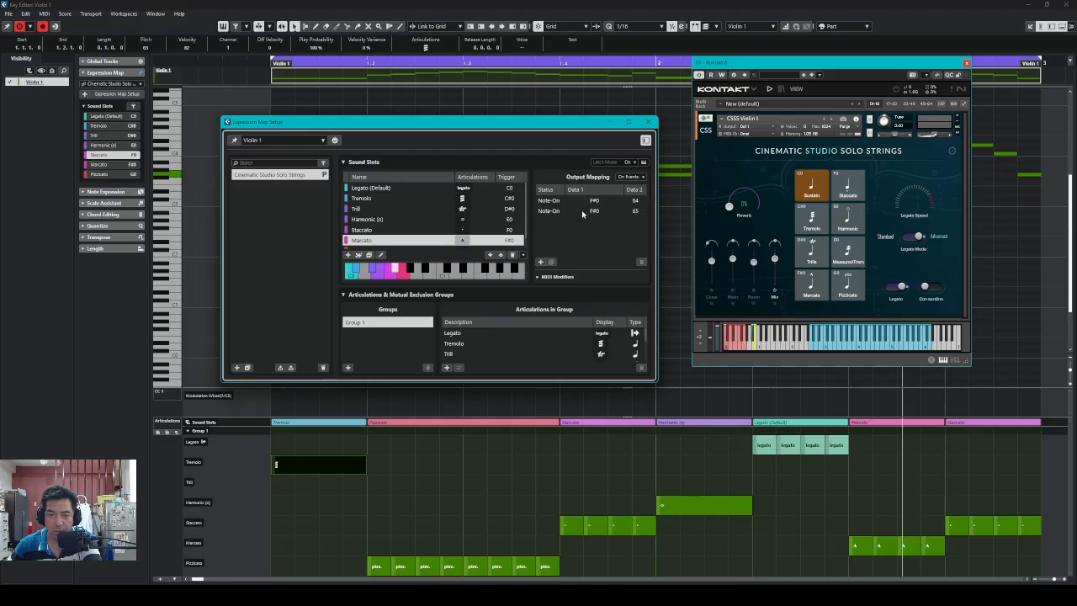
{"action": "left_click", "coordinate": [615, 213]}
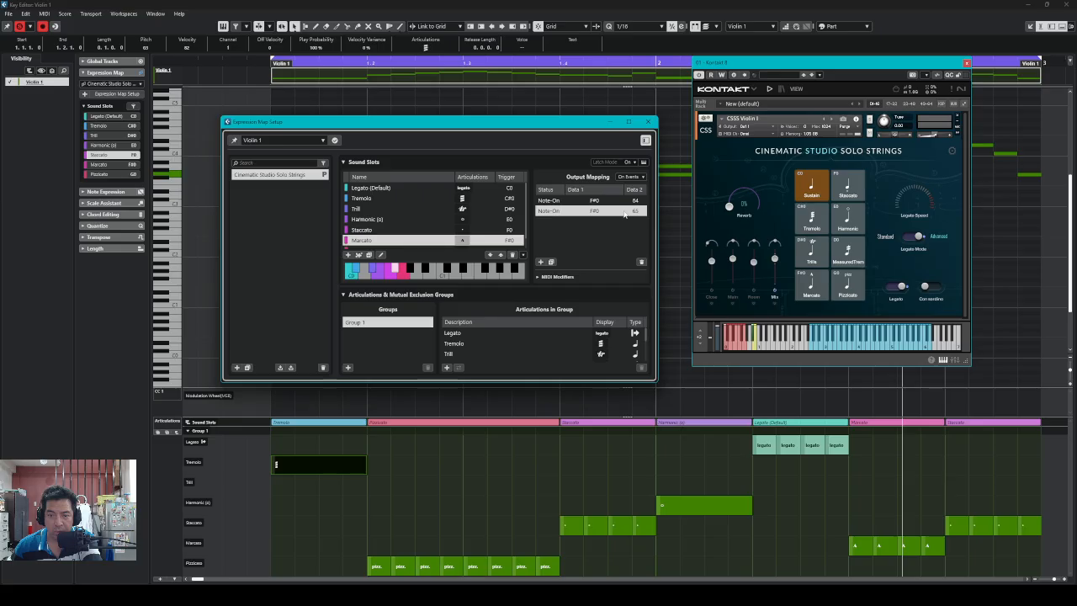
{"action": "right_click", "coordinate": [624, 213]}
{"action": "left_click", "coordinate": [673, 259]}
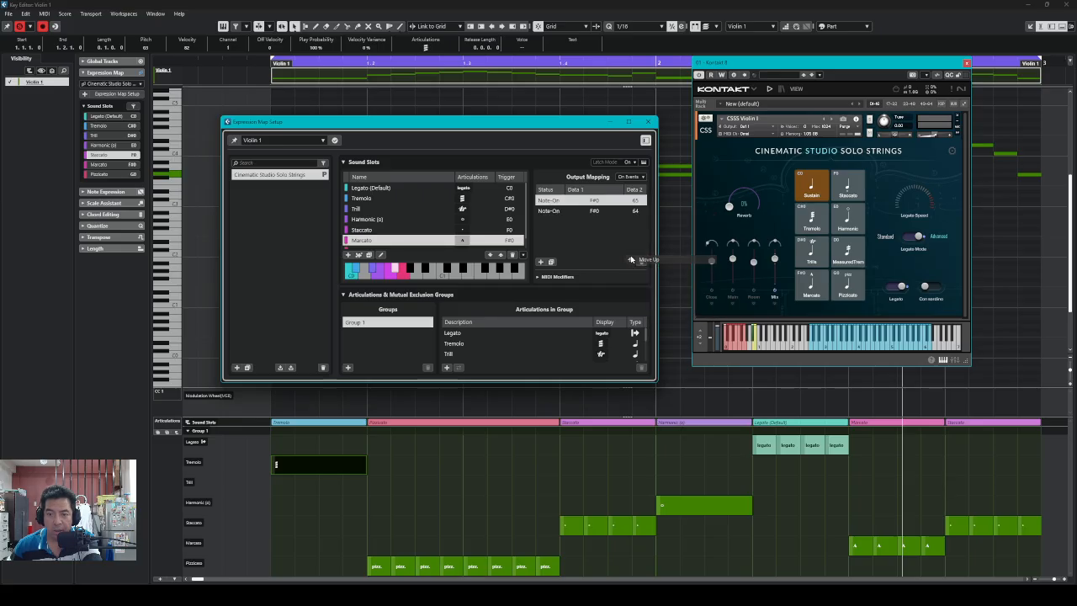
{"action": "left_click", "coordinate": [636, 212]}
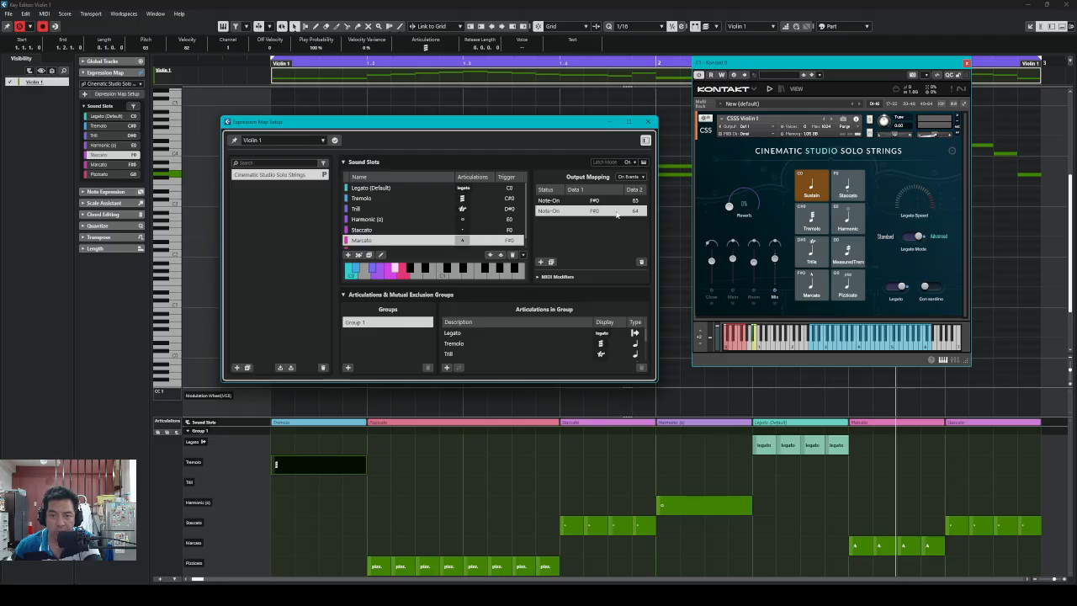
{"action": "right_click", "coordinate": [619, 212]}
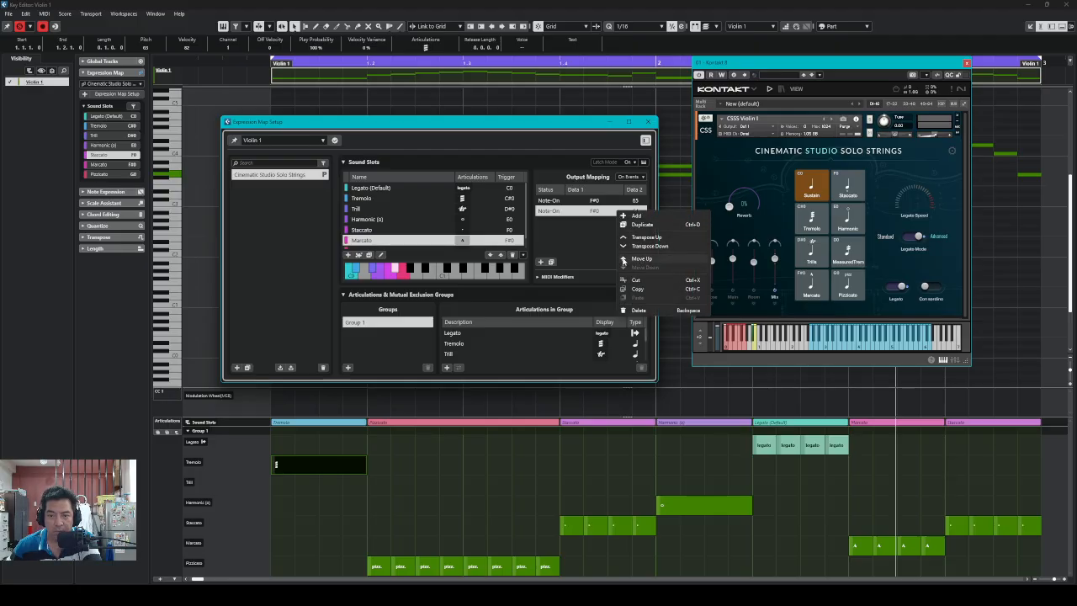
{"action": "left_click", "coordinate": [624, 258]}
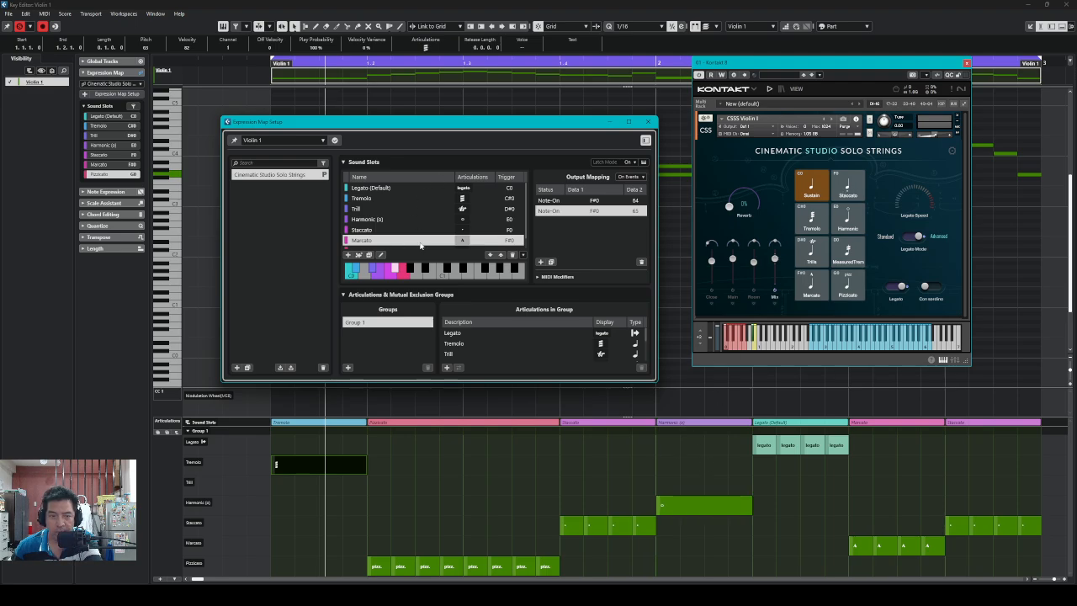
Switch Kontakt to the Harmonic articulation
{"action": "left_click", "coordinate": [855, 226]}
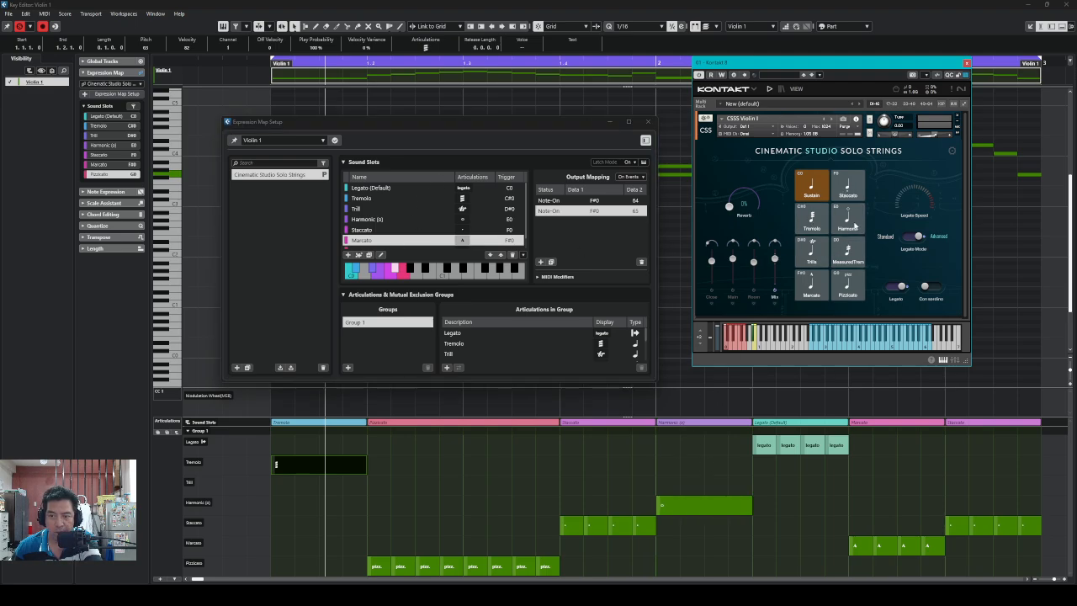
{"action": "left_click", "coordinate": [855, 225]}
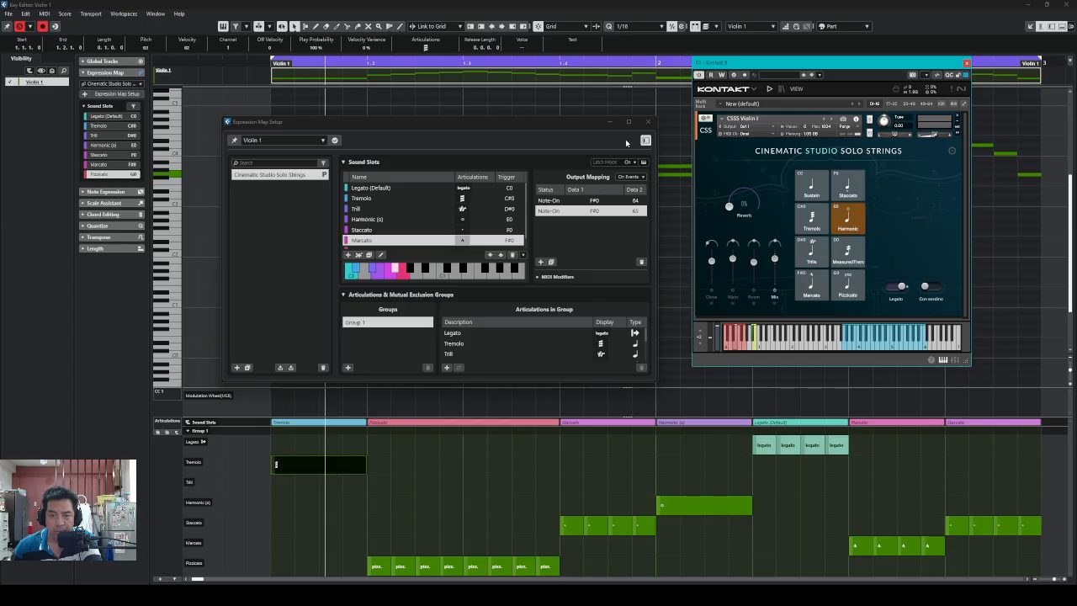
{"action": "left_click_drag", "start_coordinate": [584, 127], "coordinate": [525, 127]}
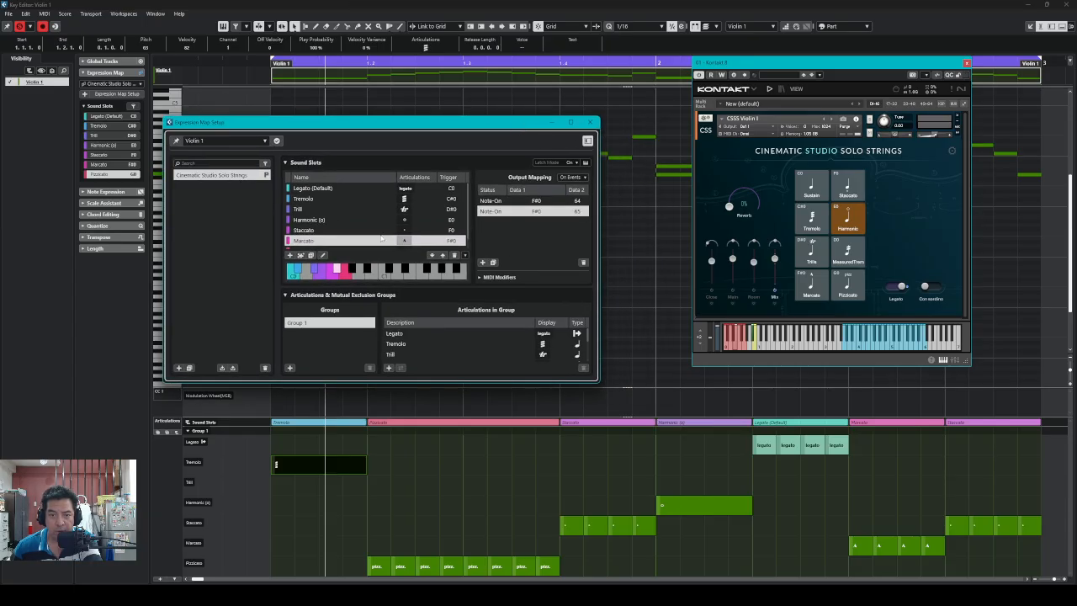
Show the Harmonic (o) slot's E0 120 note-on mapping, with MIDI Modifiers collapsed
{"action": "left_click", "coordinate": [311, 220]}
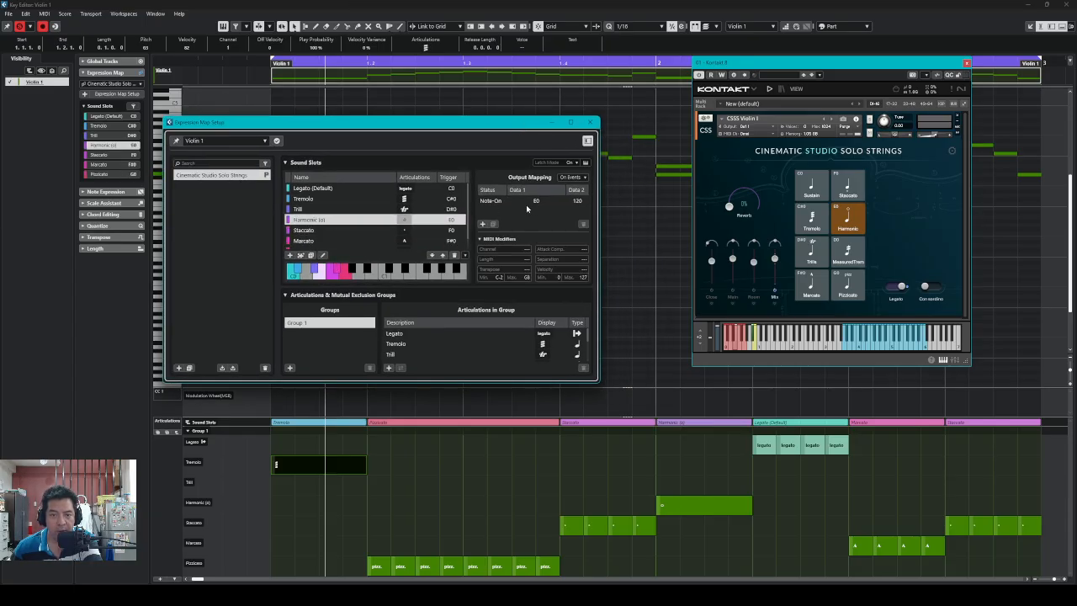
{"action": "left_click", "coordinate": [580, 203]}
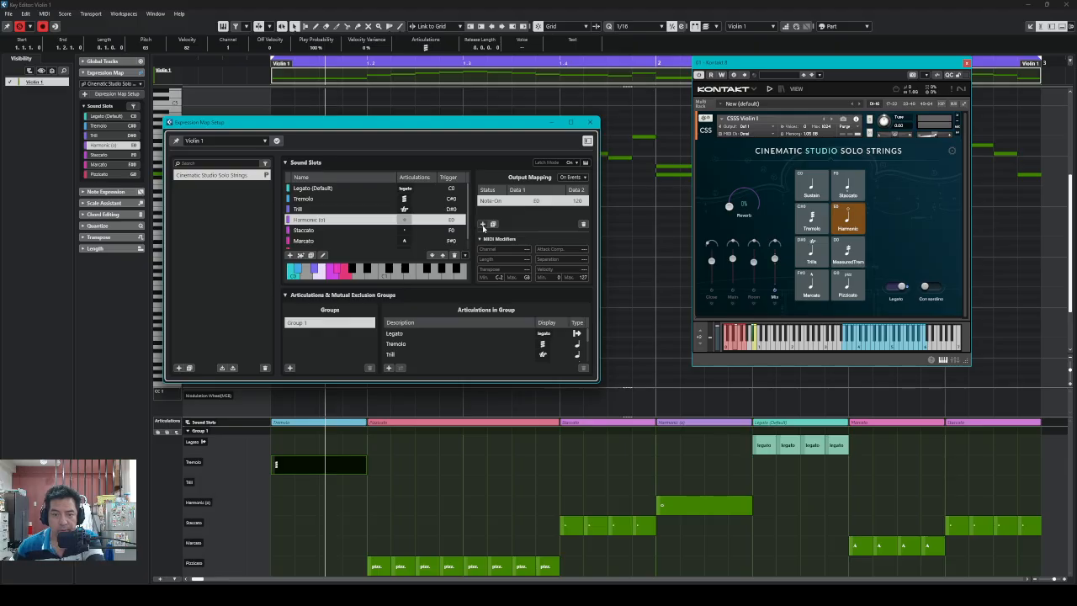
{"action": "left_click", "coordinate": [484, 239]}
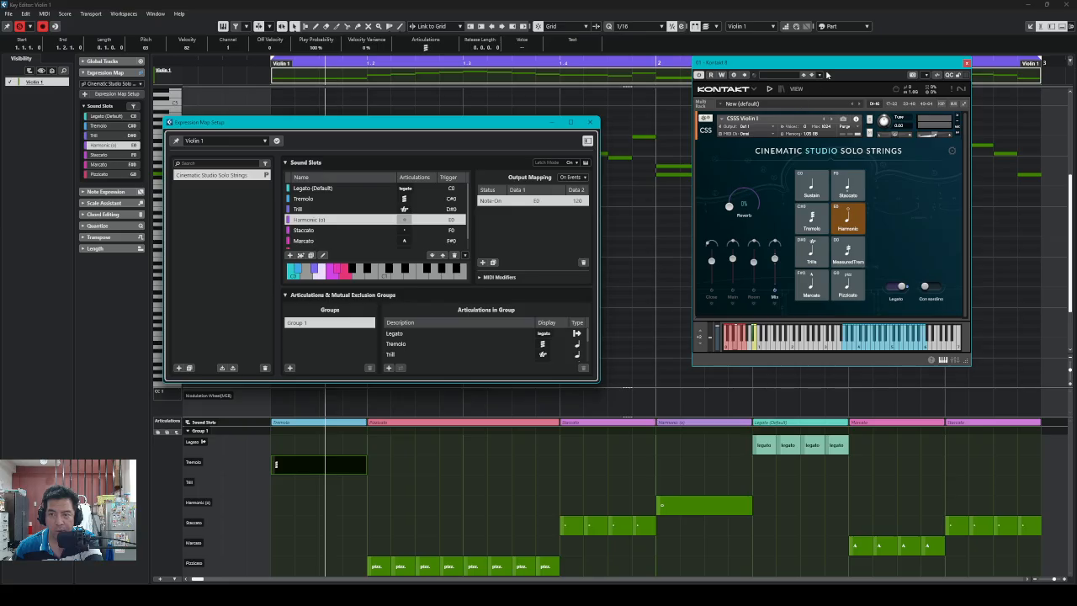
{"action": "left_click_drag", "start_coordinate": [827, 74], "coordinate": [925, 79]}
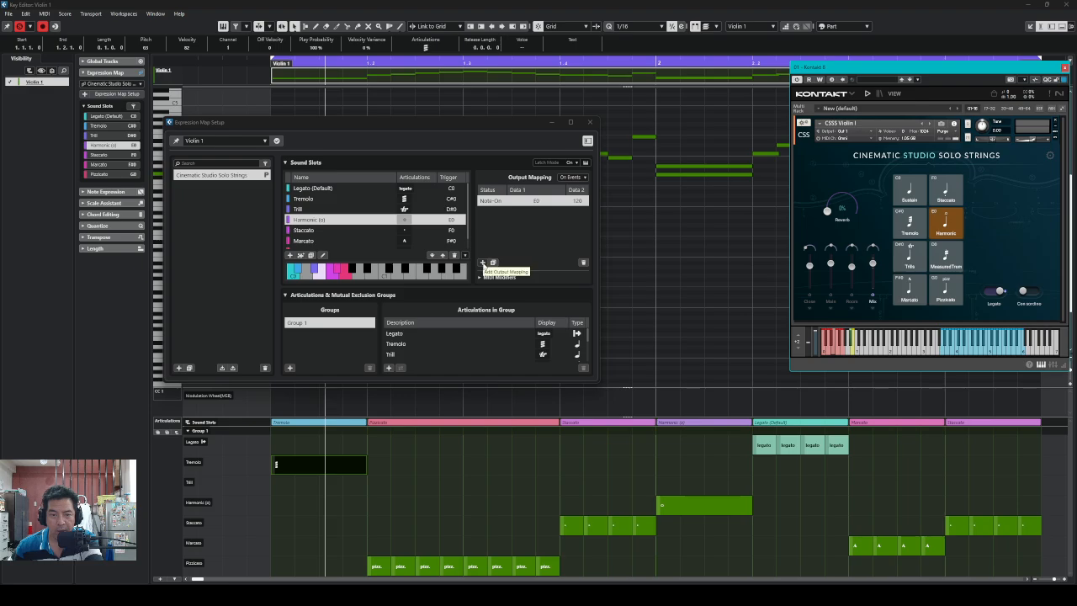
Duplicate the E0 120 note-on mapping and set the copy's velocity to 30
{"action": "left_click", "coordinate": [484, 261]}
{"action": "double_click", "coordinate": [577, 211]}
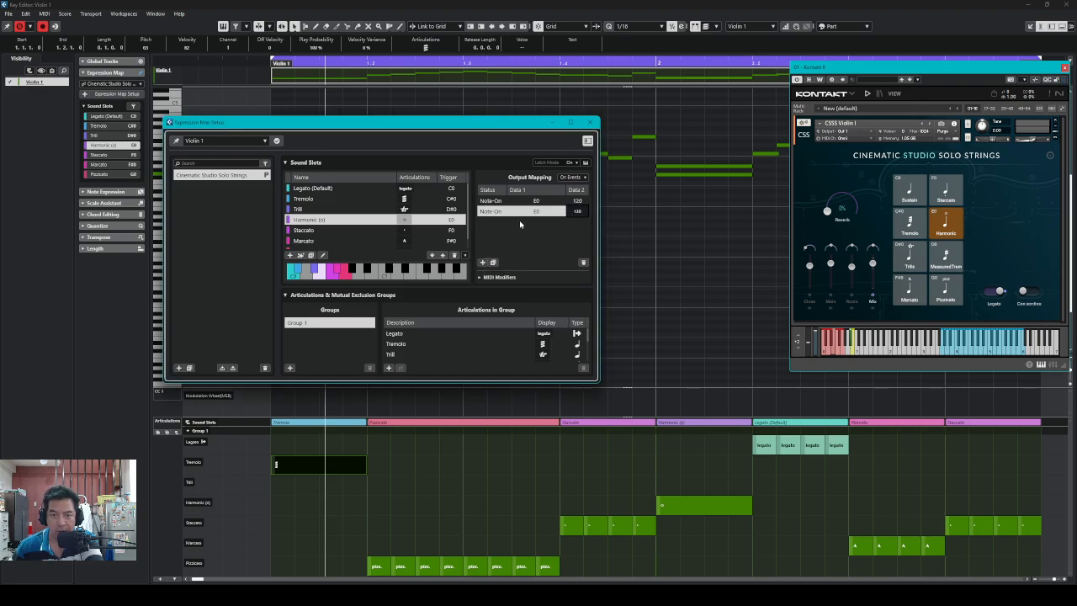
{"action": "left_click", "coordinate": [565, 234]}
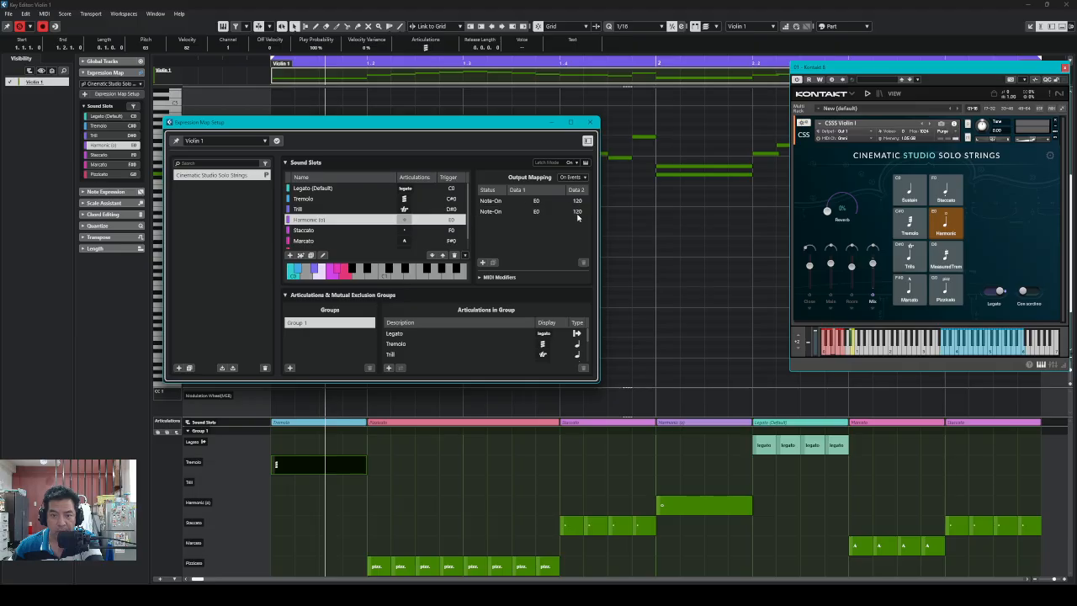
{"action": "left_click", "coordinate": [580, 214]}
{"action": "double_click", "coordinate": [578, 215]}
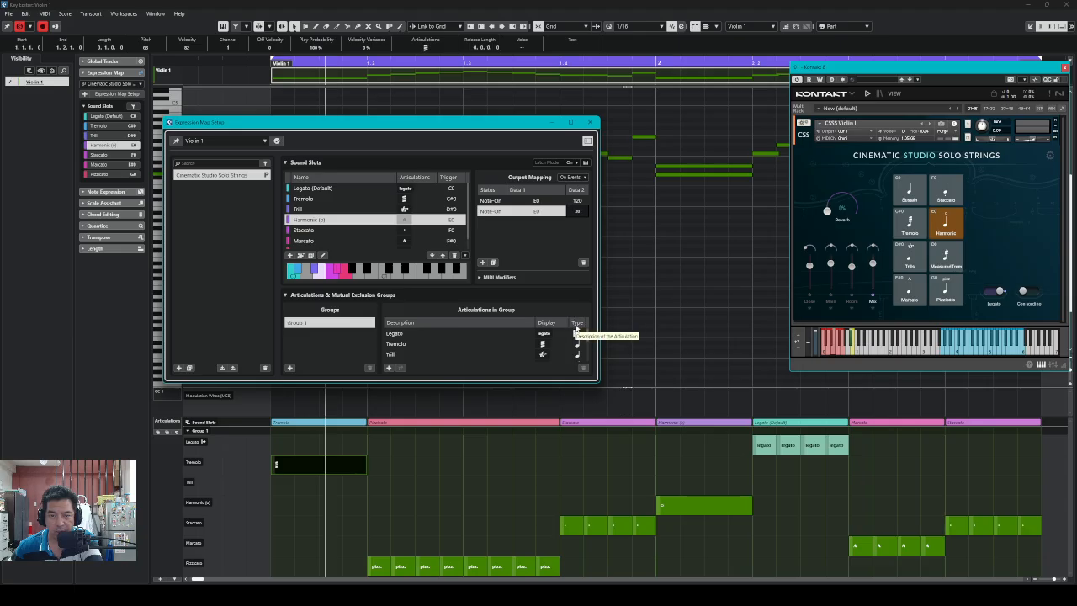
{"action": "left_click", "coordinate": [548, 225]}
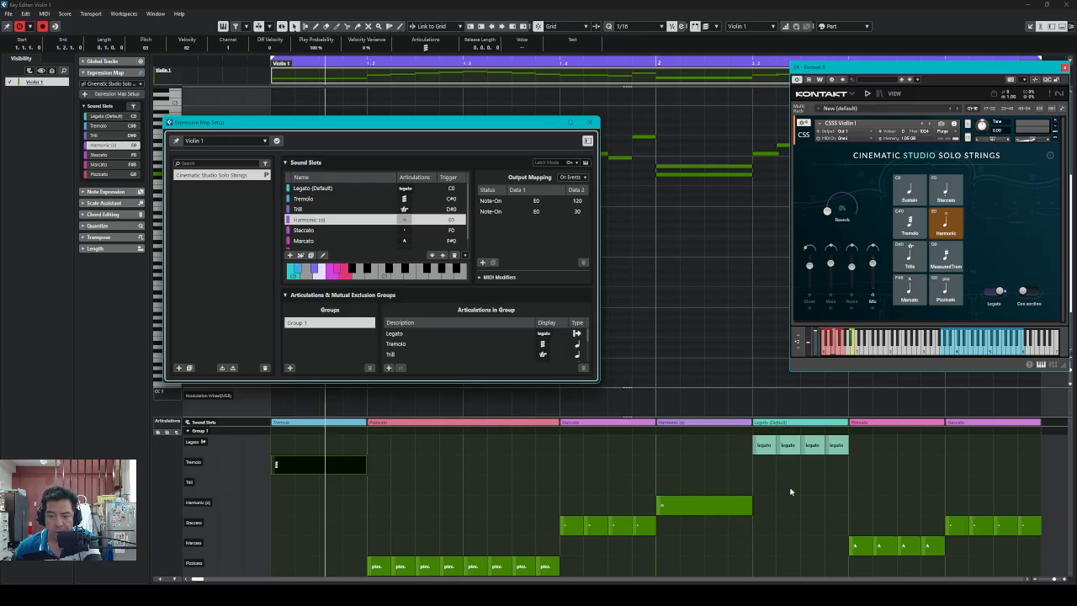
Play the part, then use Move Down to put the E0 120 mapping below E0 30
{"action": "key", "text": "space"}
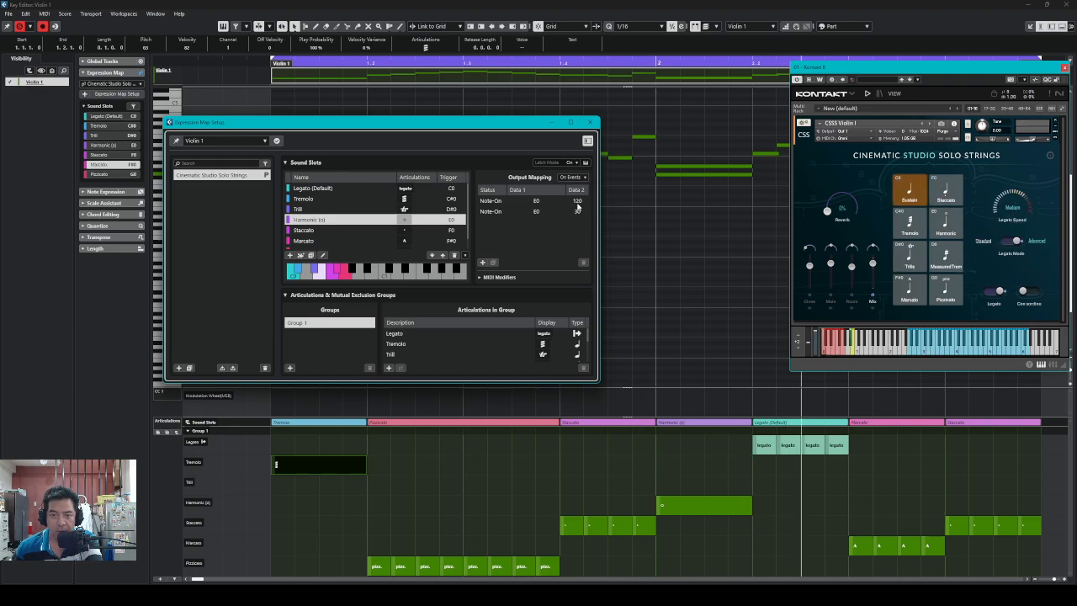
{"action": "left_click", "coordinate": [577, 204]}
{"action": "right_click", "coordinate": [577, 206]}
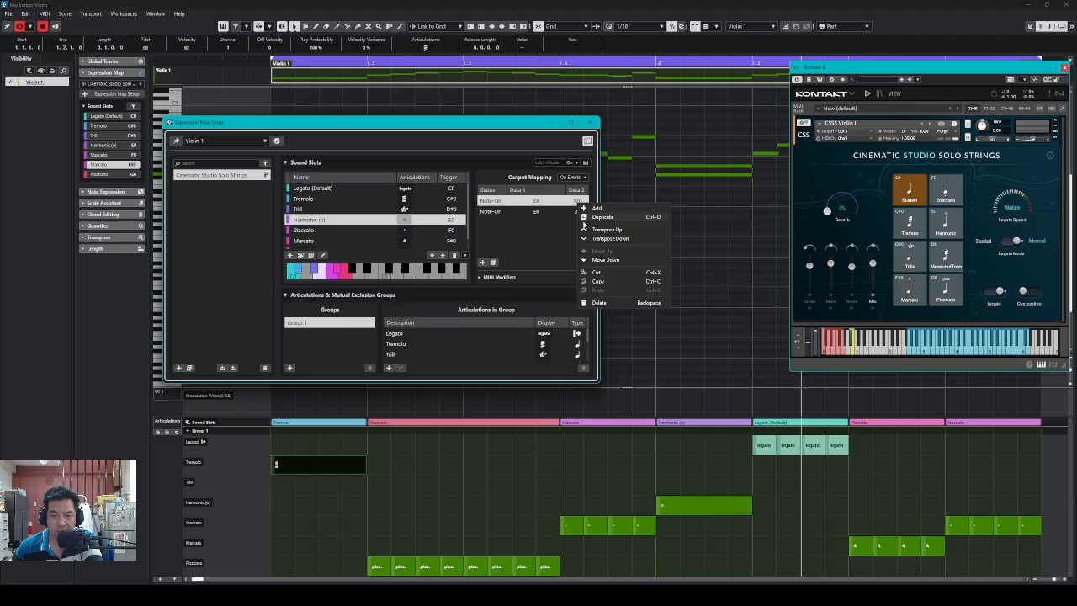
{"action": "left_click", "coordinate": [584, 261]}
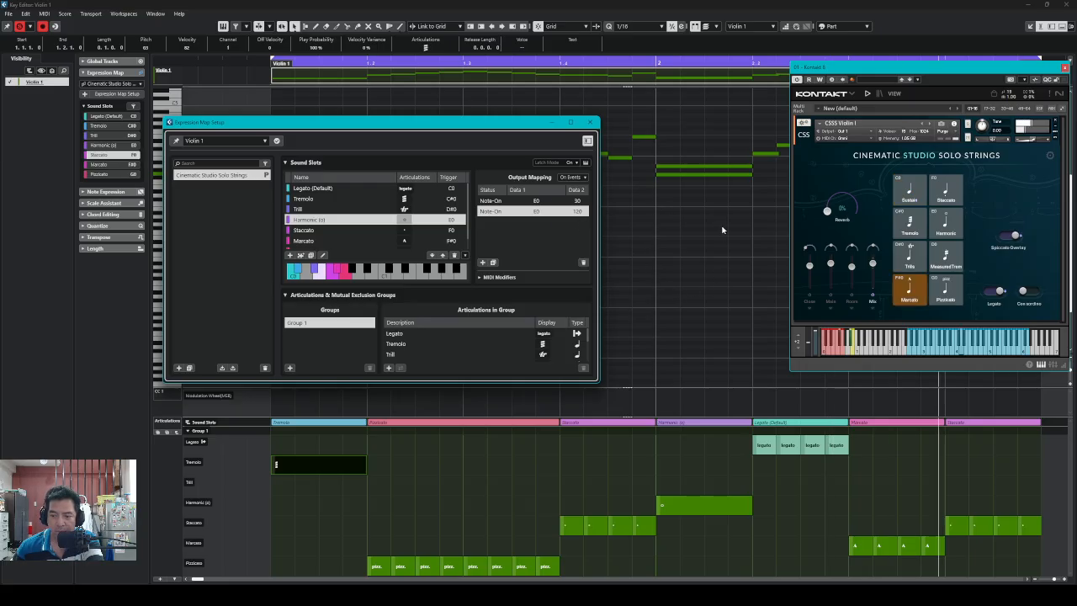
Close Expression Map Setup, Kontakt, the Key Editor and the lower zone, then play the project
{"action": "left_click", "coordinate": [592, 122]}
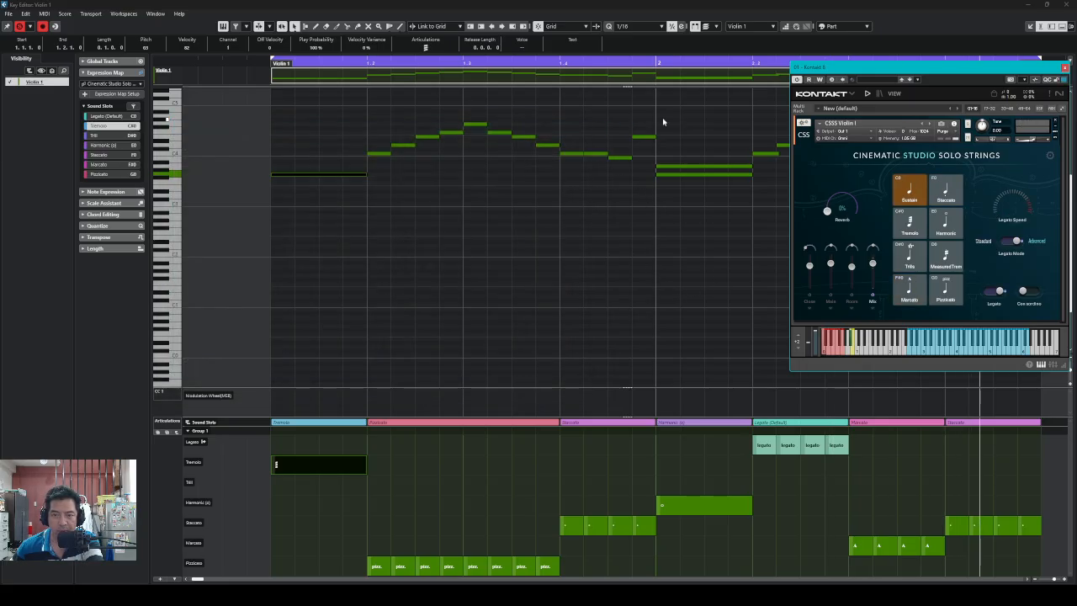
{"action": "left_click_drag", "start_coordinate": [942, 69], "coordinate": [700, 75]}
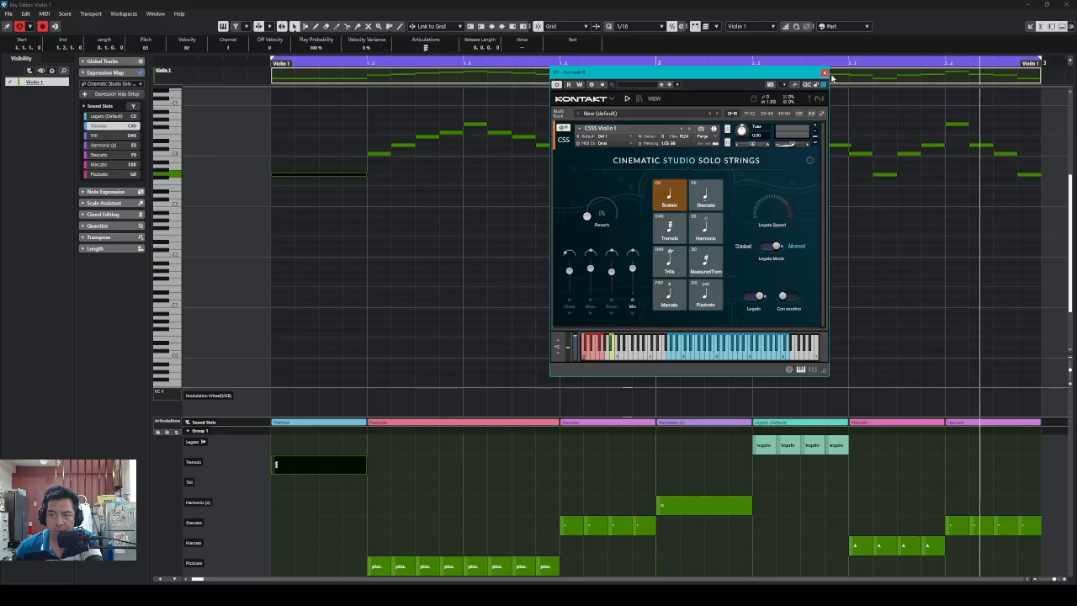
{"action": "left_click", "coordinate": [824, 74]}
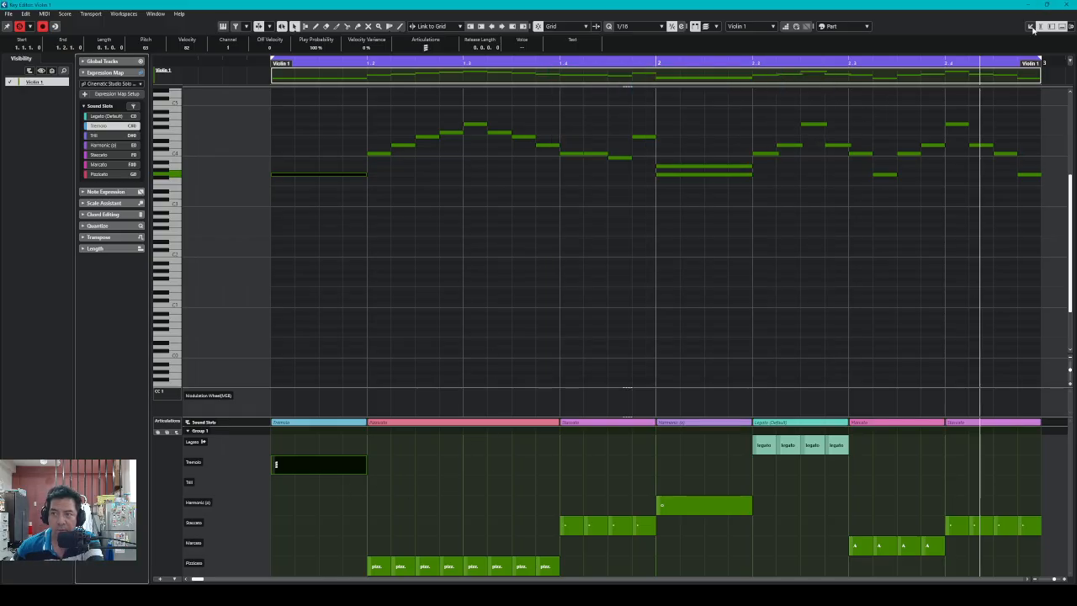
{"action": "left_click", "coordinate": [1044, 5]}
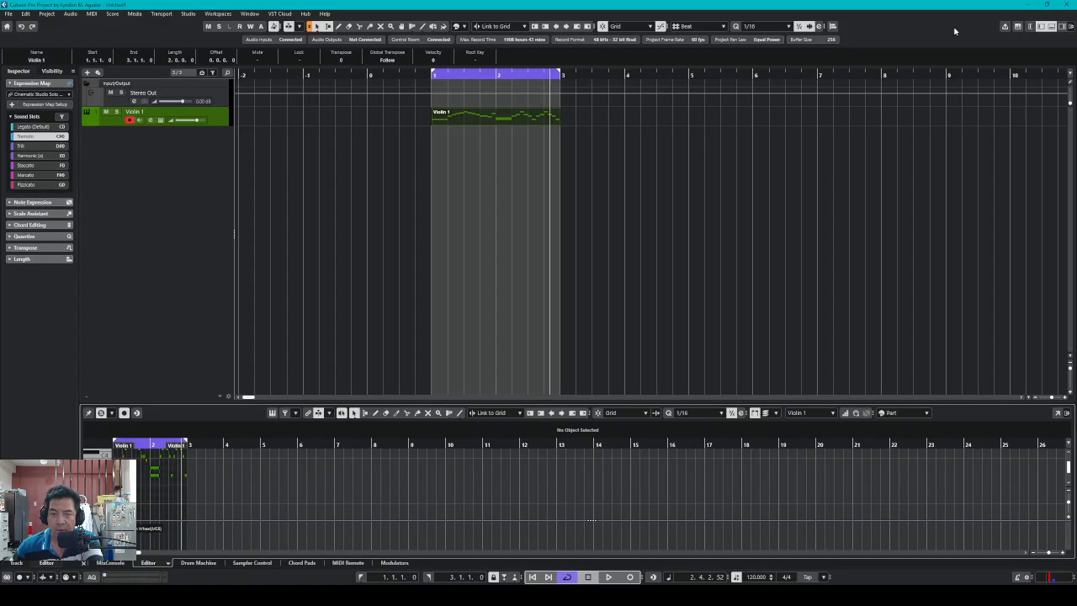
{"action": "left_click", "coordinate": [83, 564]}
{"action": "key", "text": "space"}
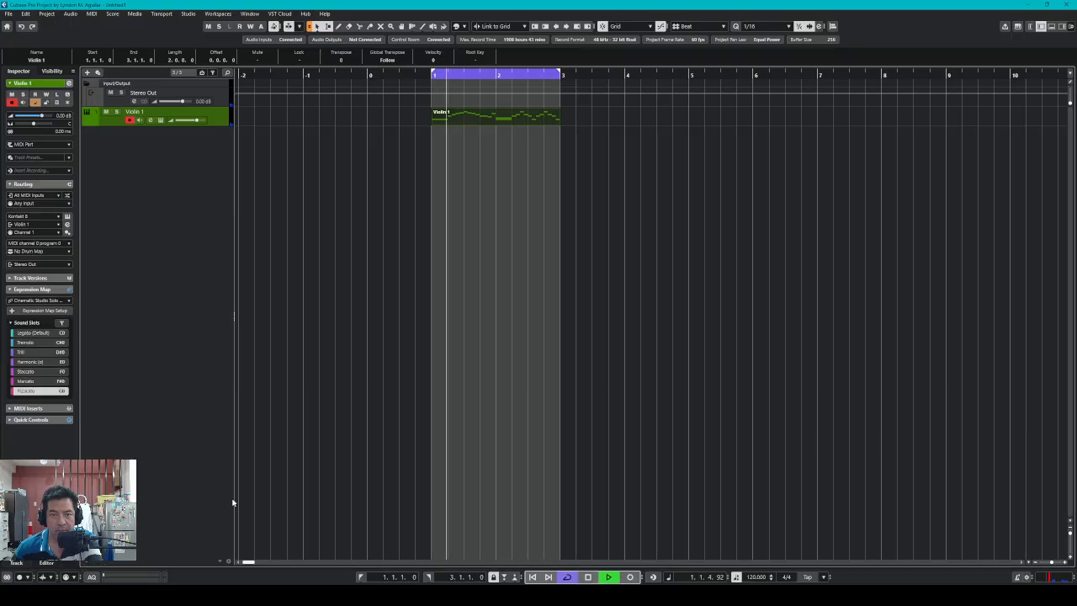